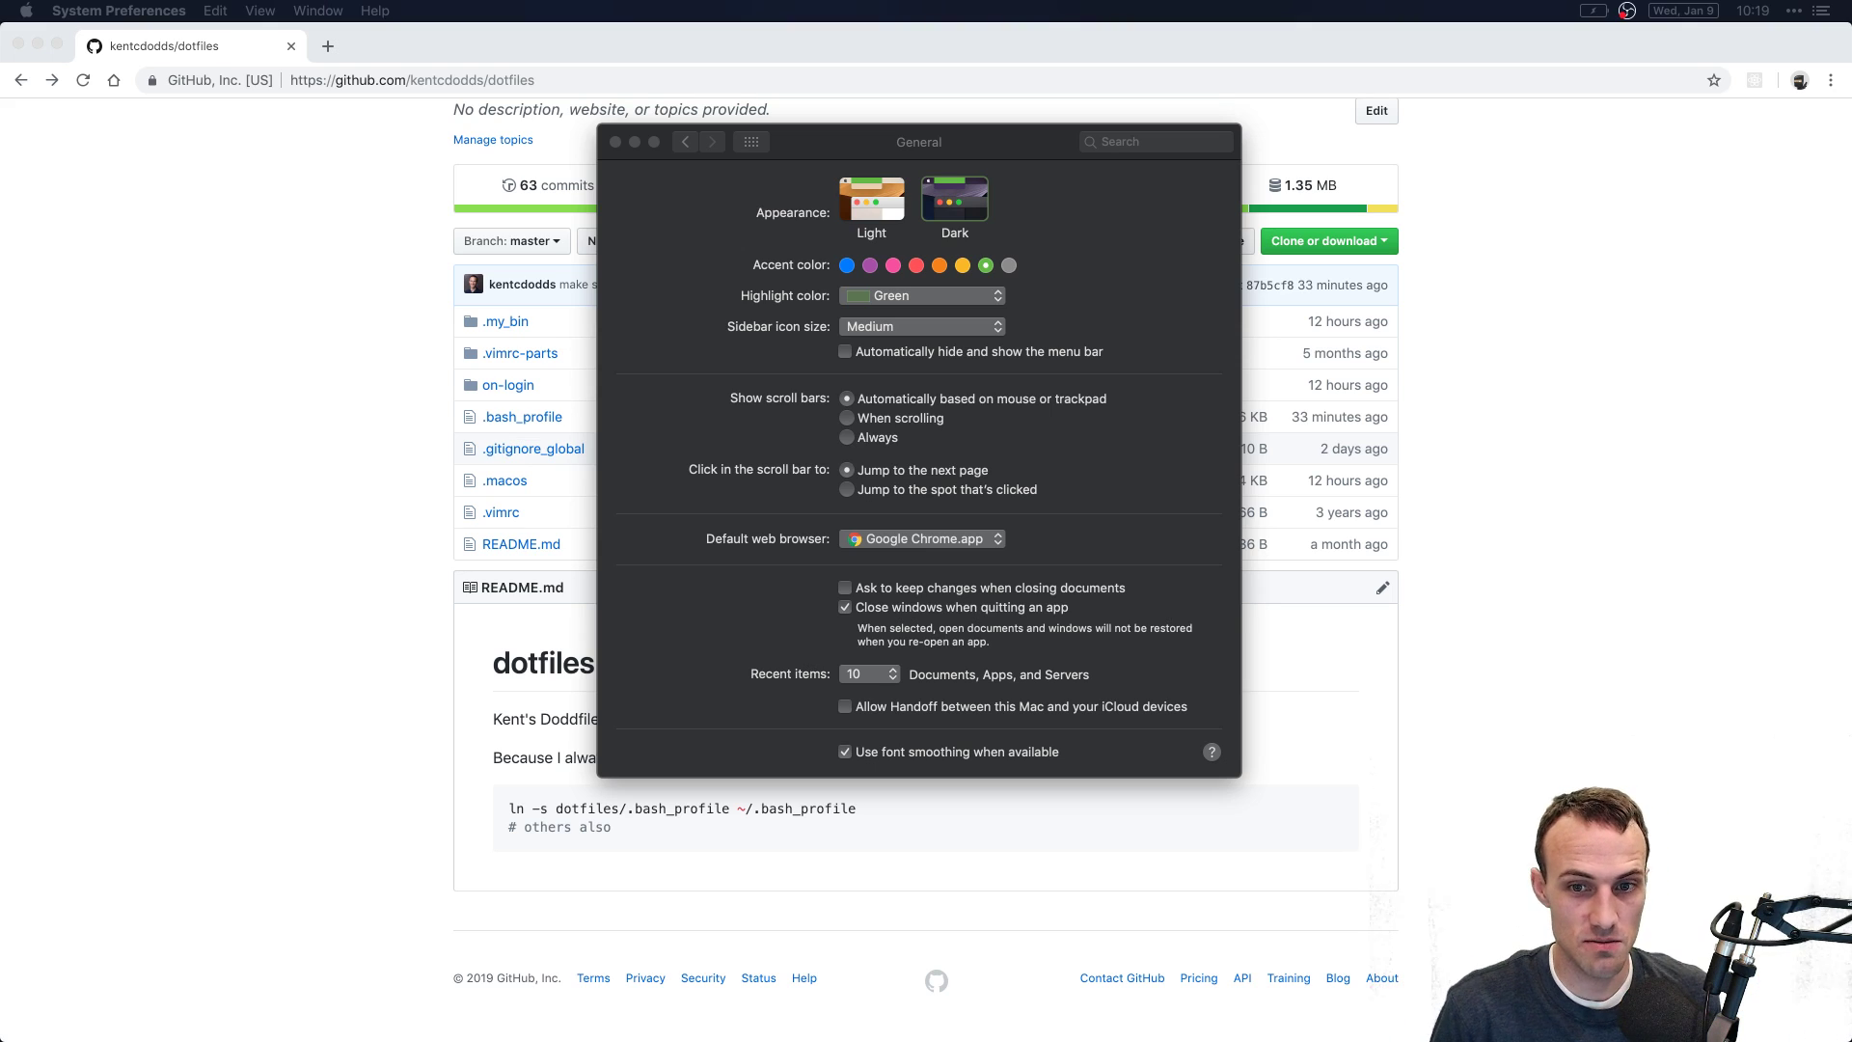
Step: Try purple, pink, orange and yellow accent colours, then settle back on green
{"action": "left_click", "coordinate": [674, 269]}
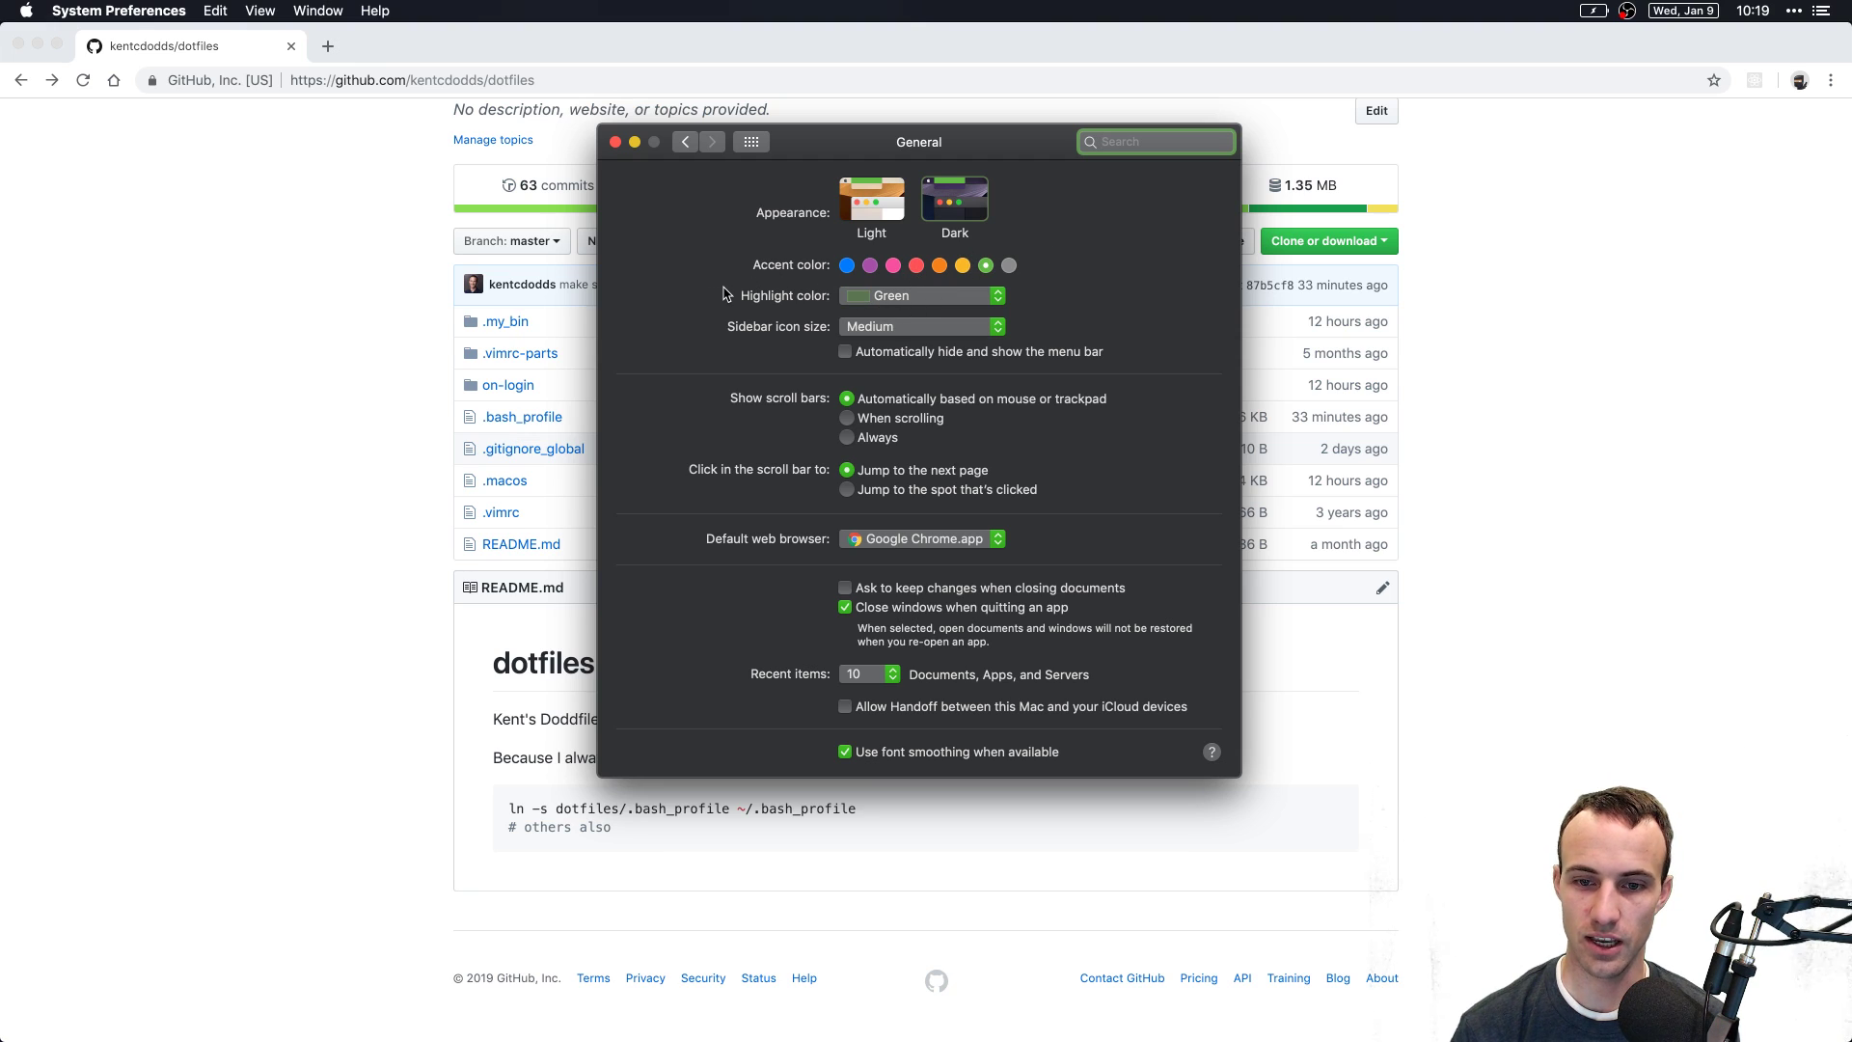
{"action": "left_click", "coordinate": [847, 265]}
{"action": "left_click", "coordinate": [870, 265]}
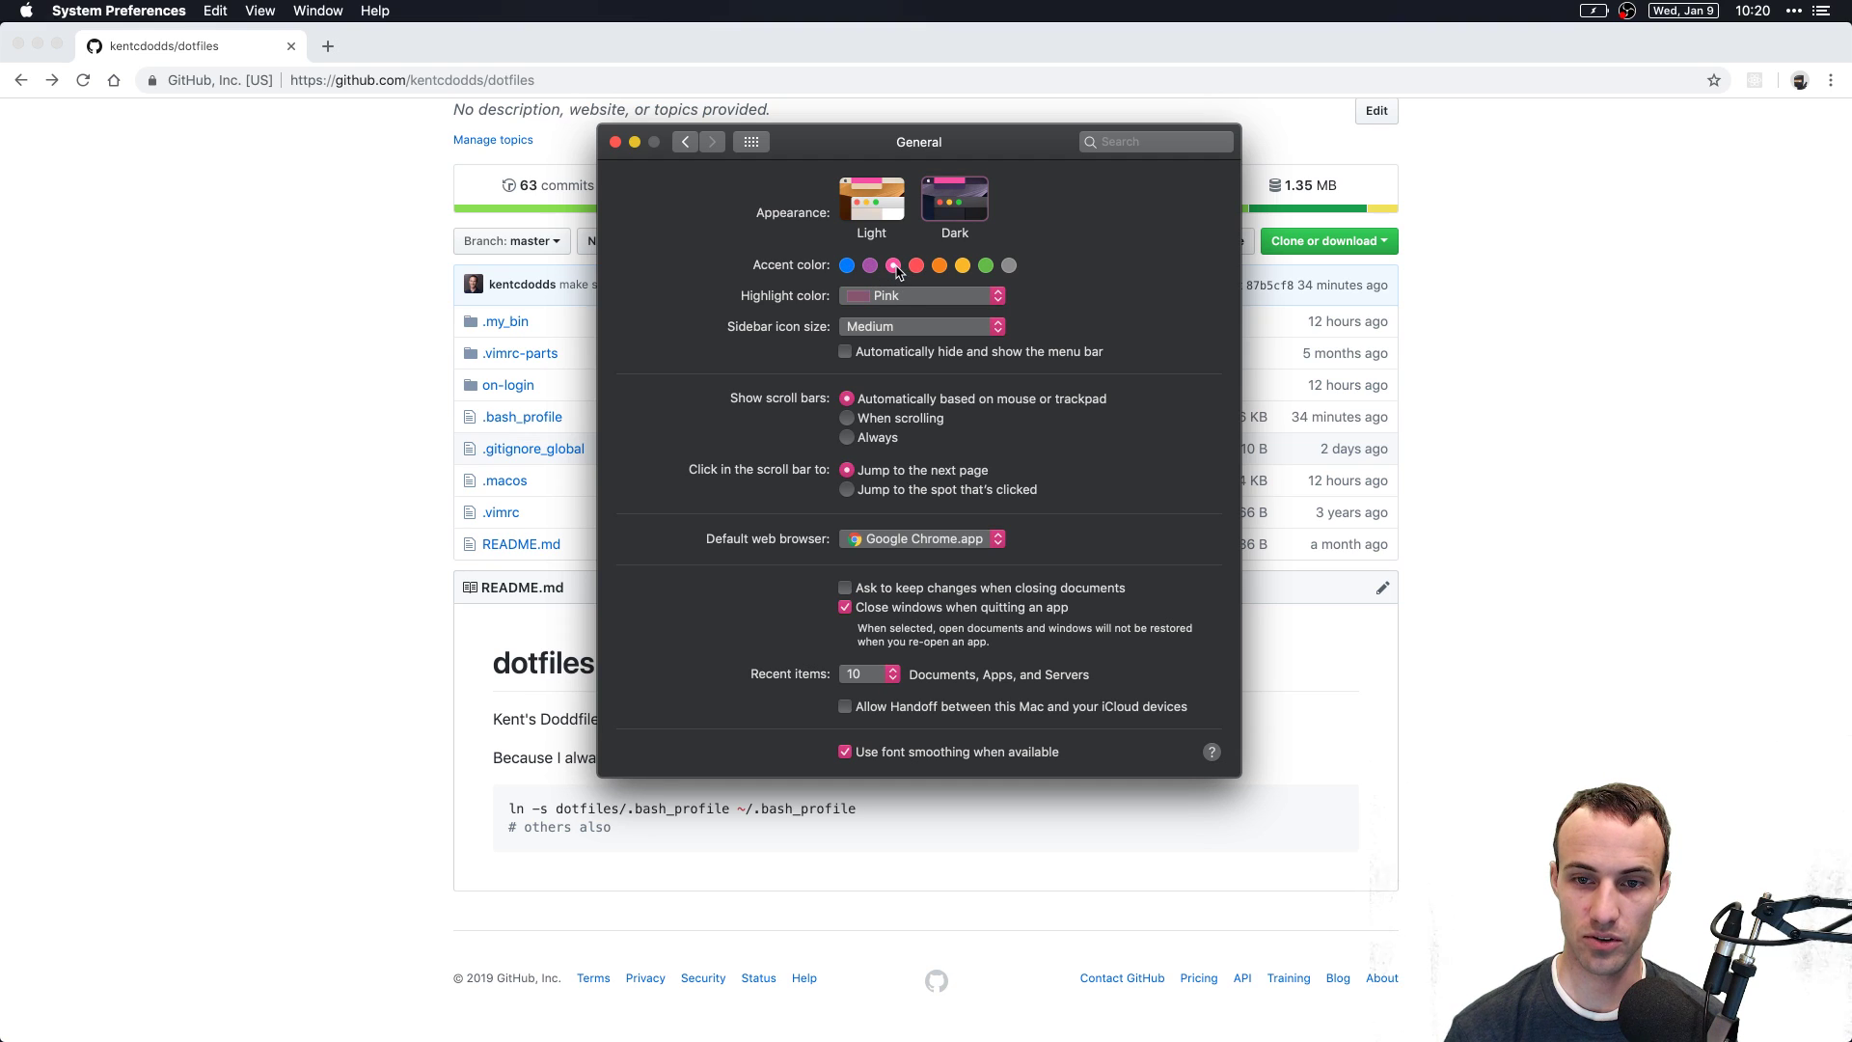
{"action": "left_click", "coordinate": [916, 265]}
{"action": "left_click", "coordinate": [940, 265]}
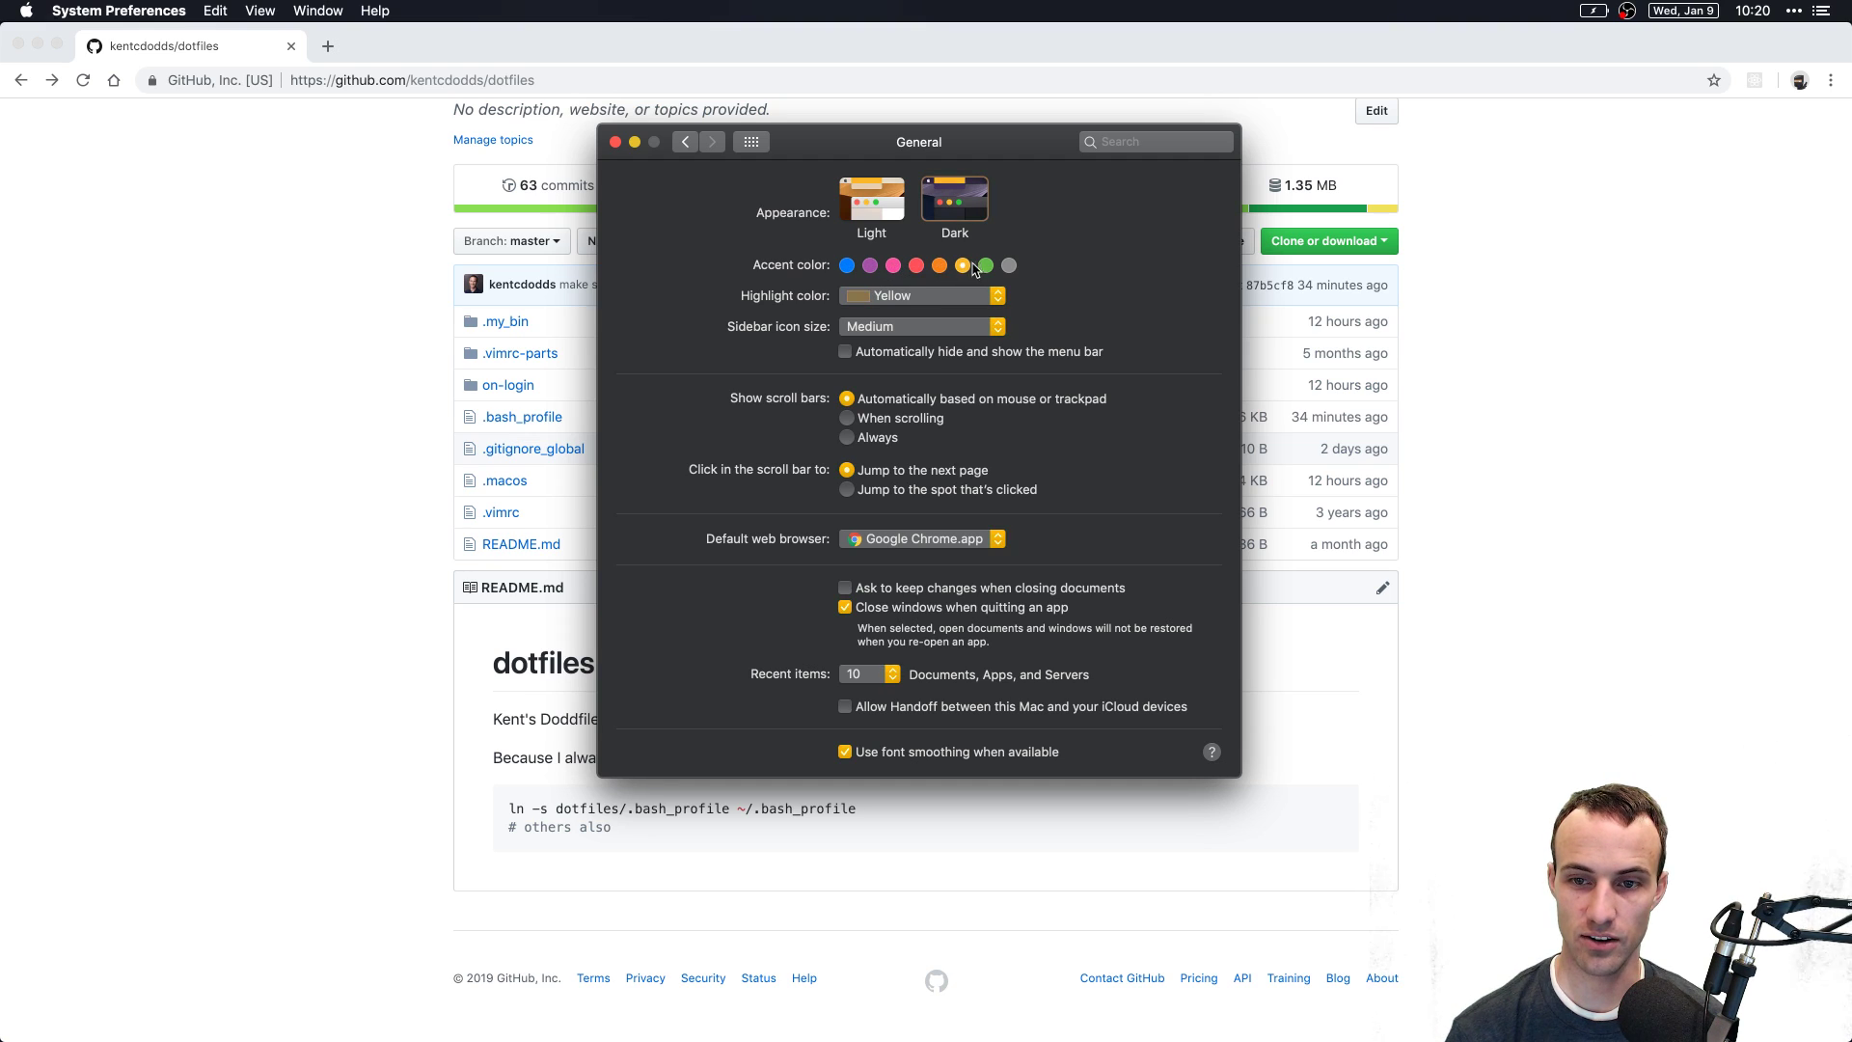
{"action": "left_click", "coordinate": [985, 265]}
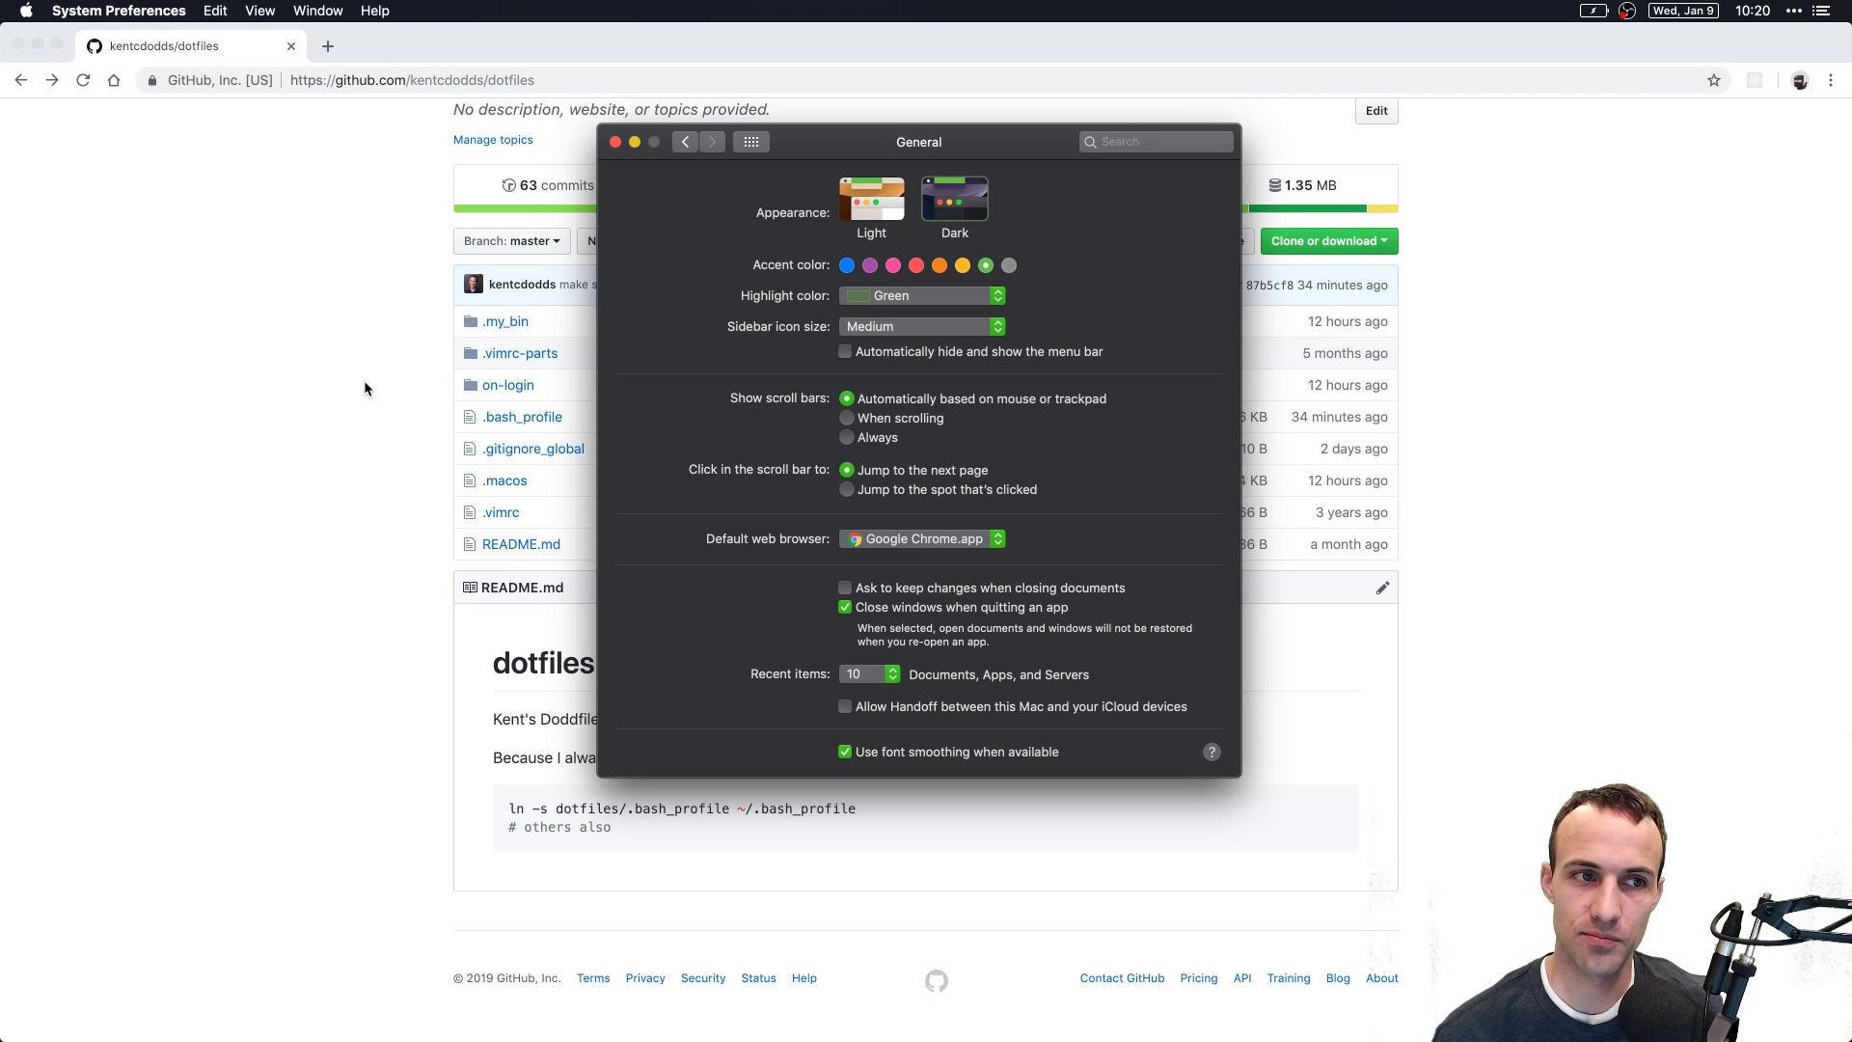
Step: Close System Preferences and open general-config.vim from the .vimrc-parts folder
{"action": "key", "text": "super+w"}
{"action": "key", "text": "super+Tab"}
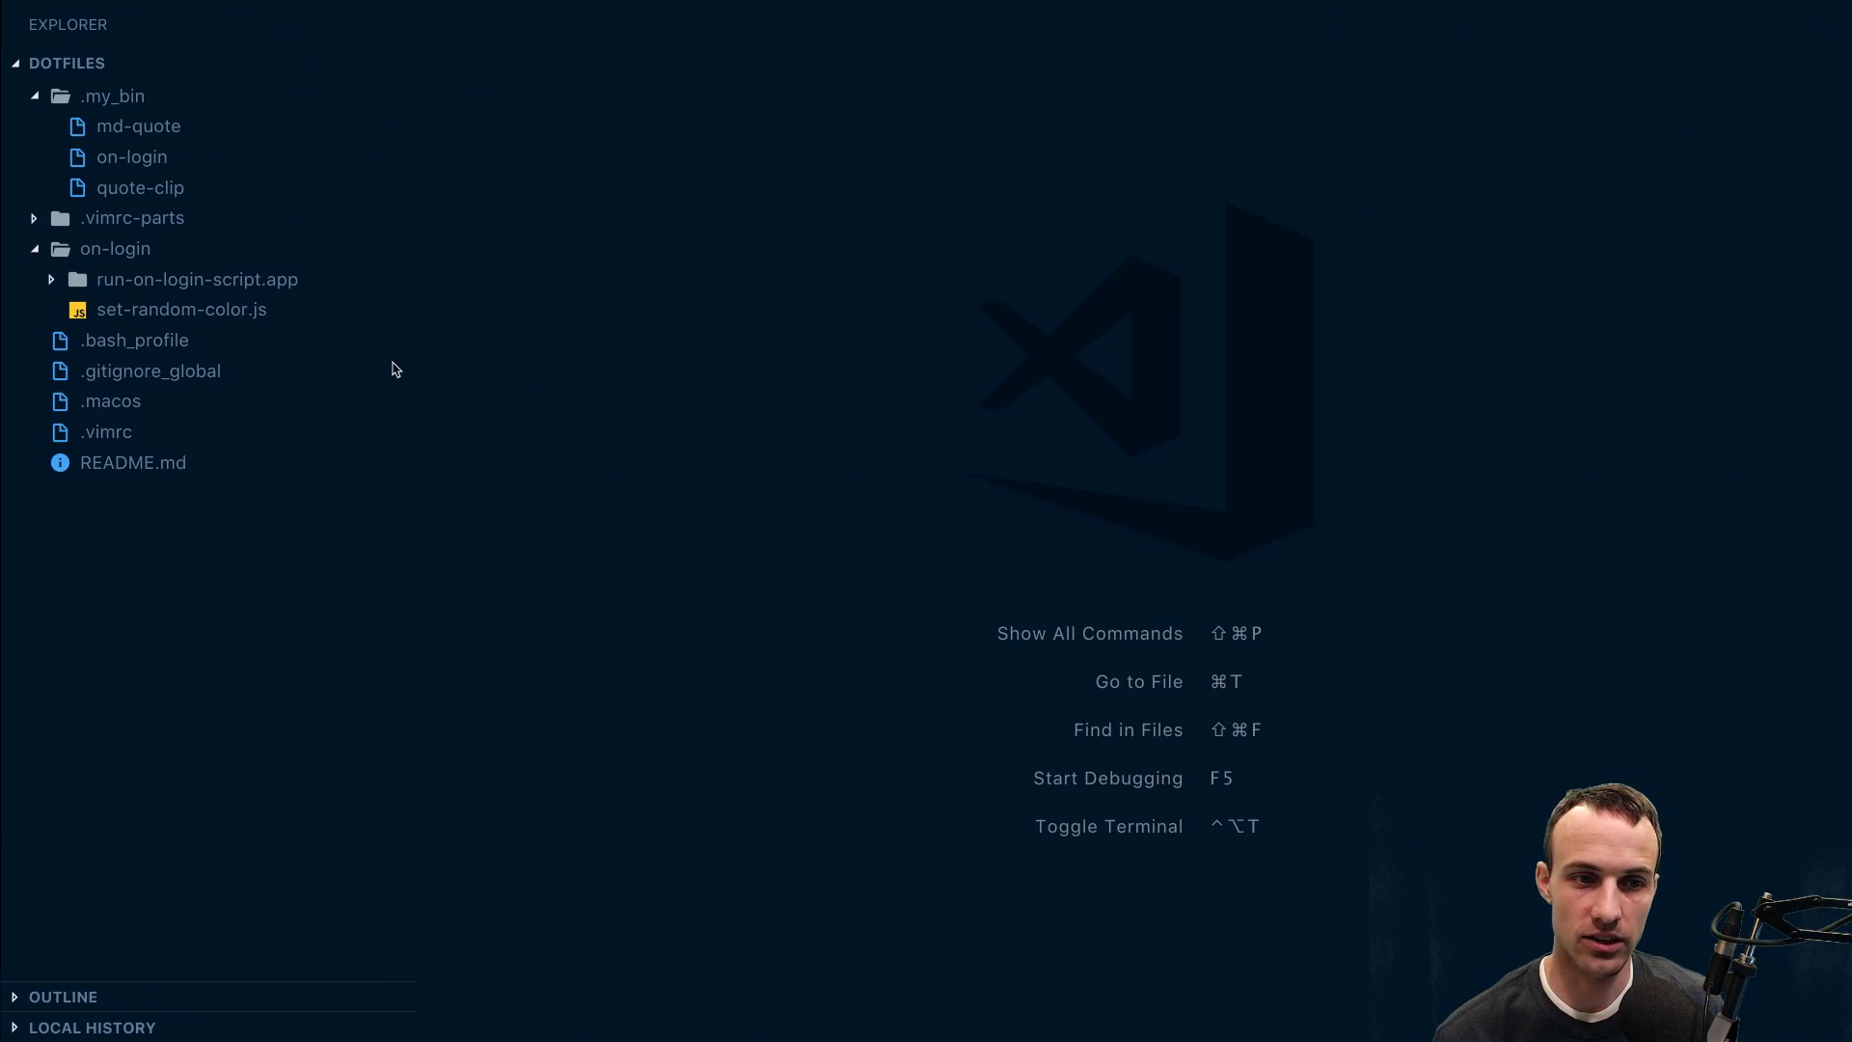
{"action": "left_click", "coordinate": [133, 217]}
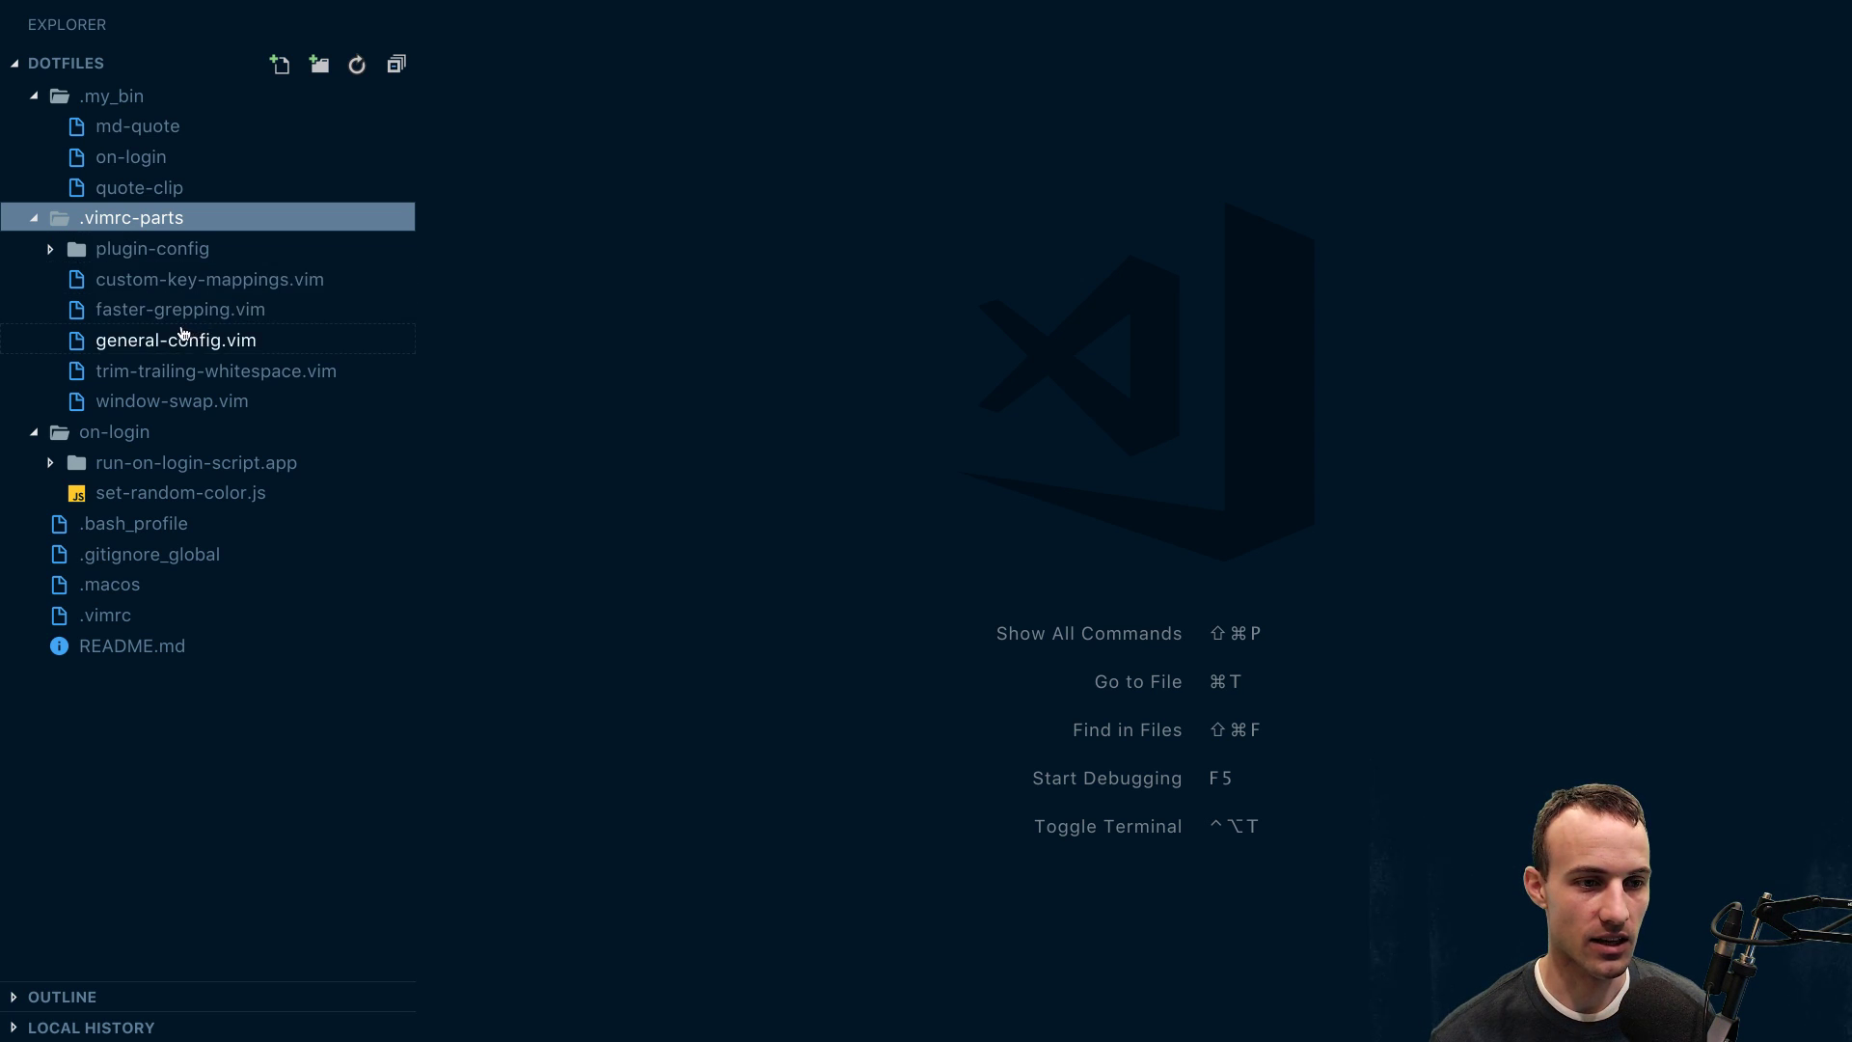
{"action": "left_click", "coordinate": [176, 338]}
{"action": "scroll", "coordinate": [752, 679], "scroll_direction": "down", "scroll_amount": 5}
{"action": "scroll", "coordinate": [752, 679], "scroll_direction": "up", "scroll_amount": 5}
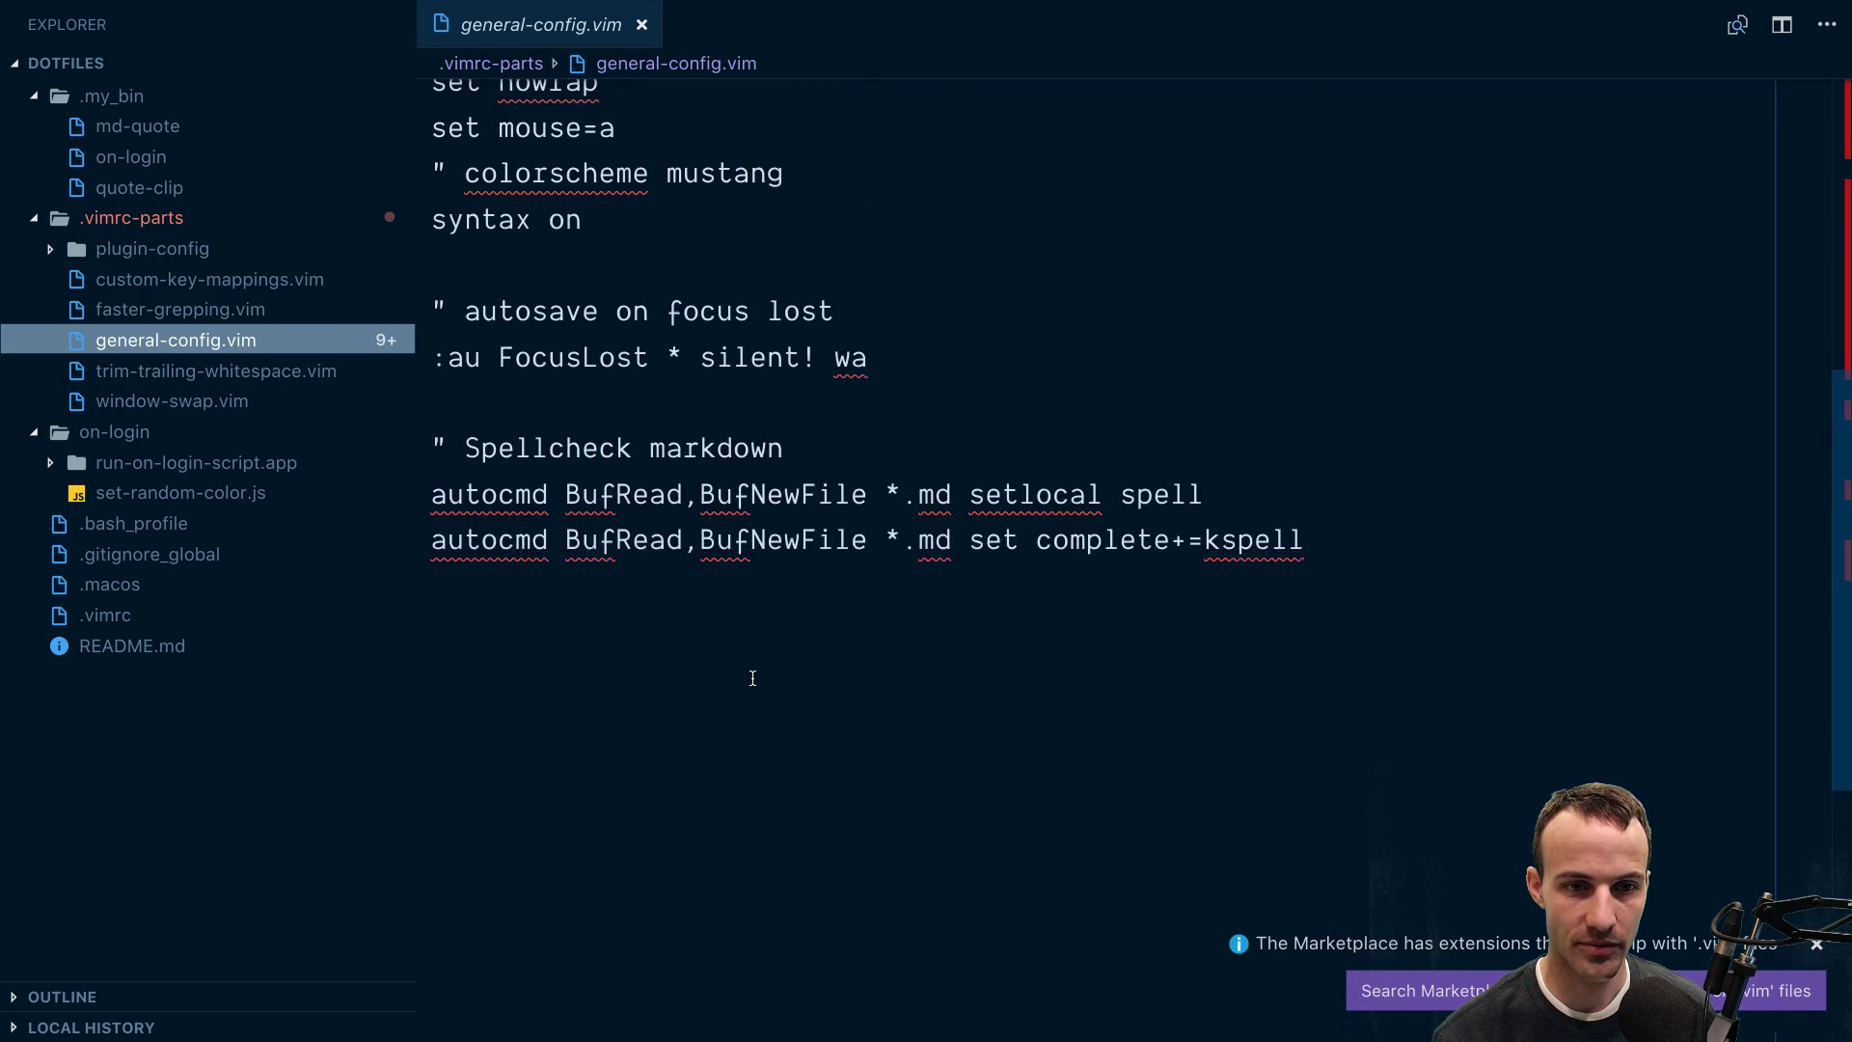
Step: Search the project for 'colorscheme' and open the night-owl result in index.vim
{"action": "left_click", "coordinate": [677, 560]}
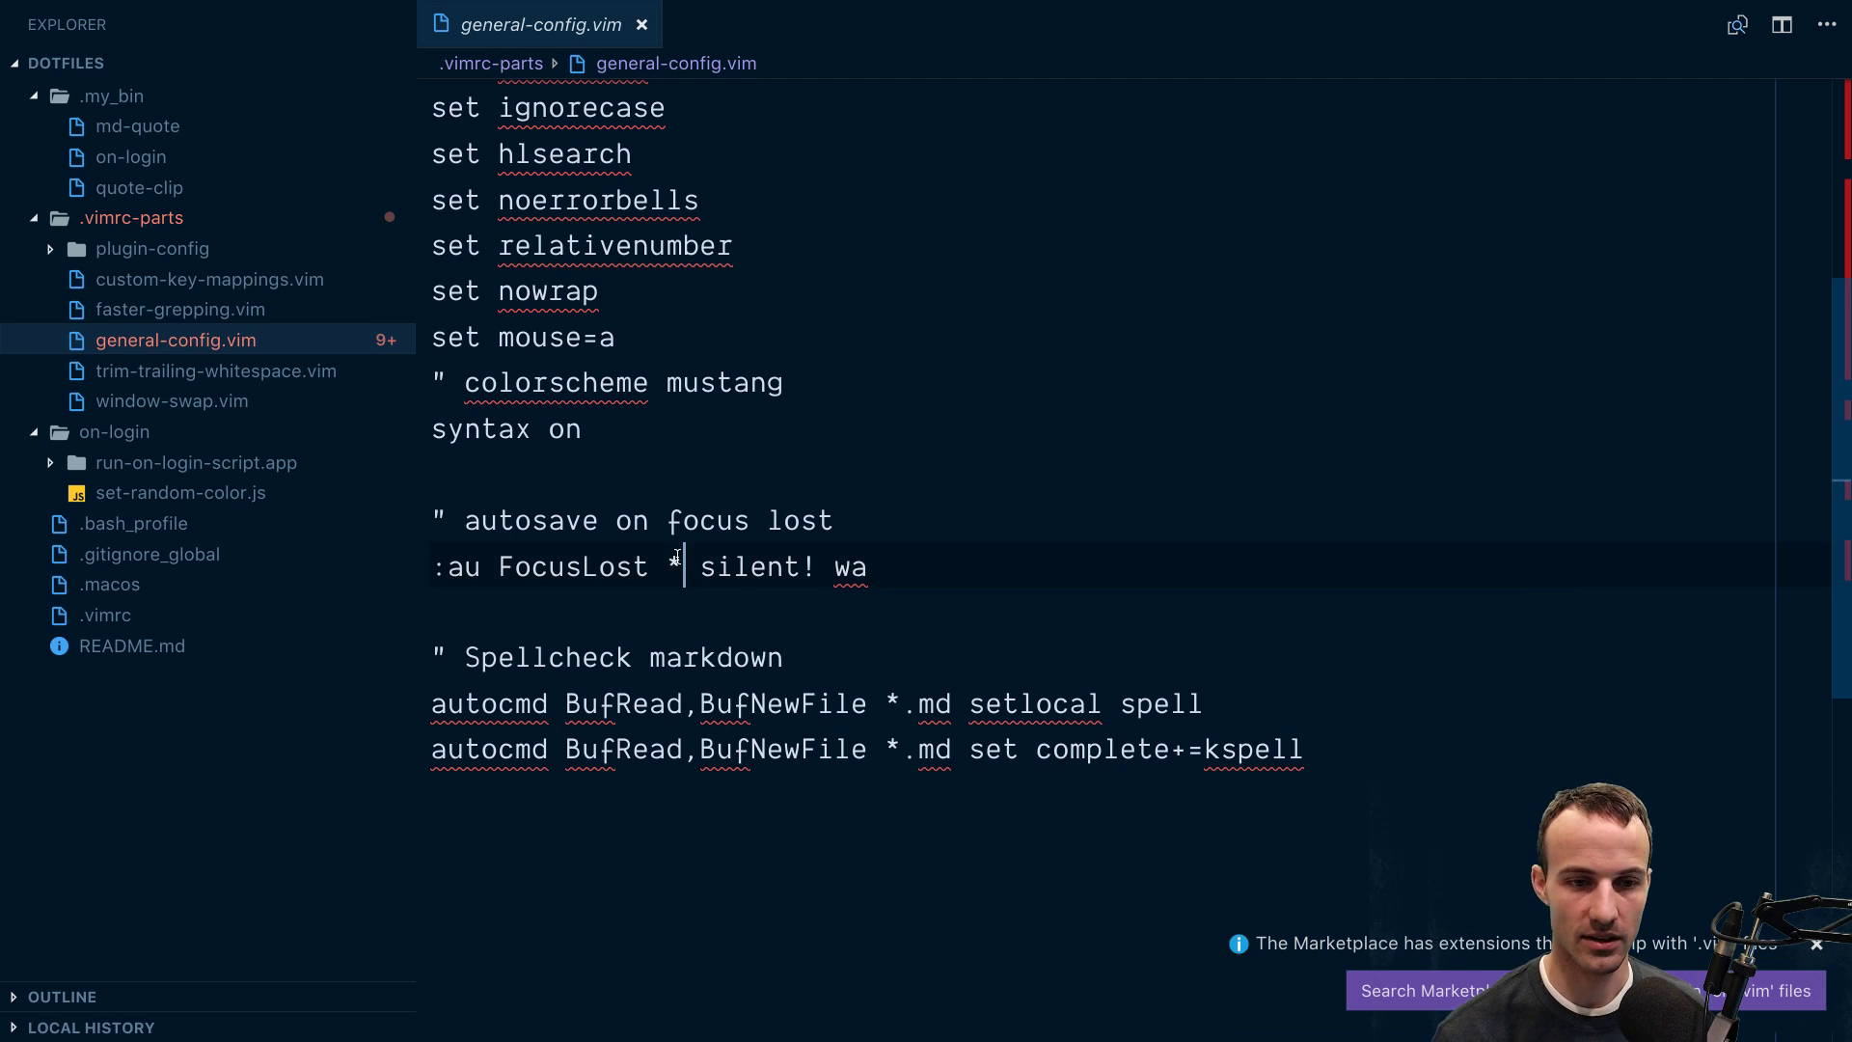
{"action": "key", "text": "ctrl+shift+f"}
{"action": "type", "text": "ra"}
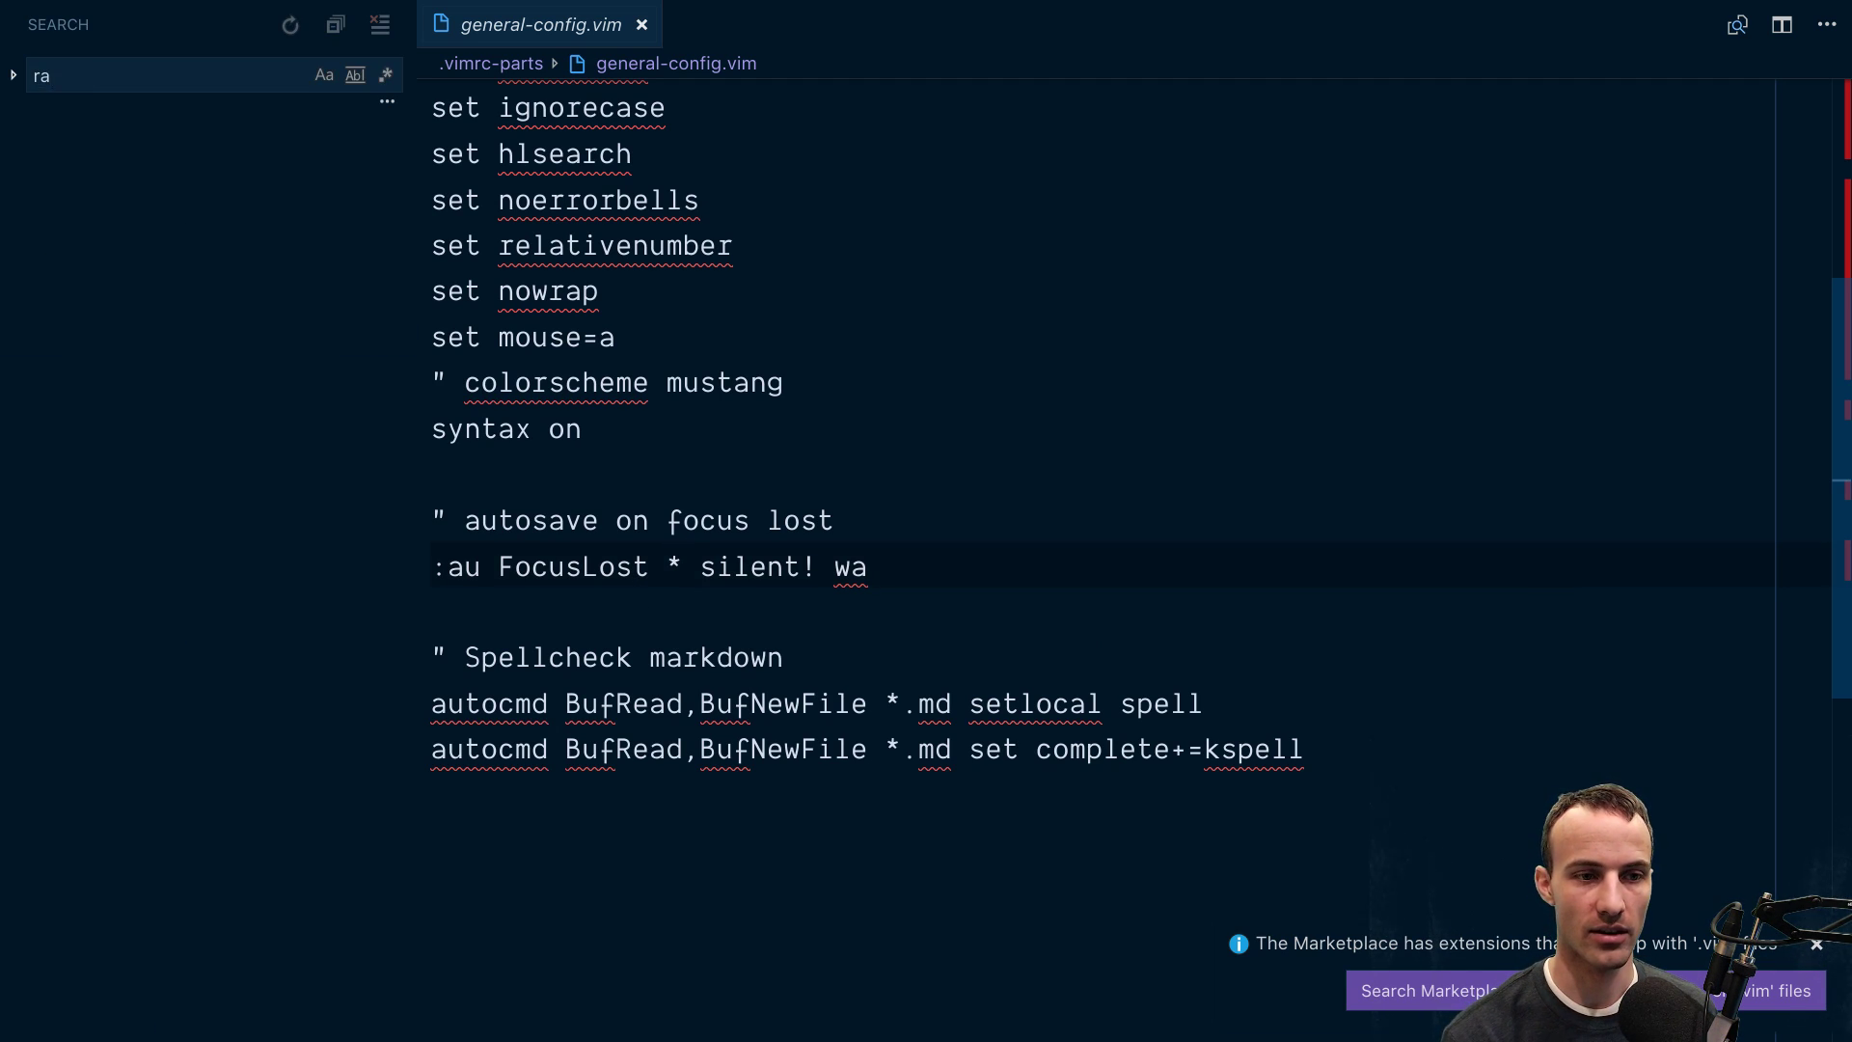
{"action": "key", "text": "BackSpace"}
{"action": "key", "text": "BackSpace"}
{"action": "type", "text": "colorscheme"}
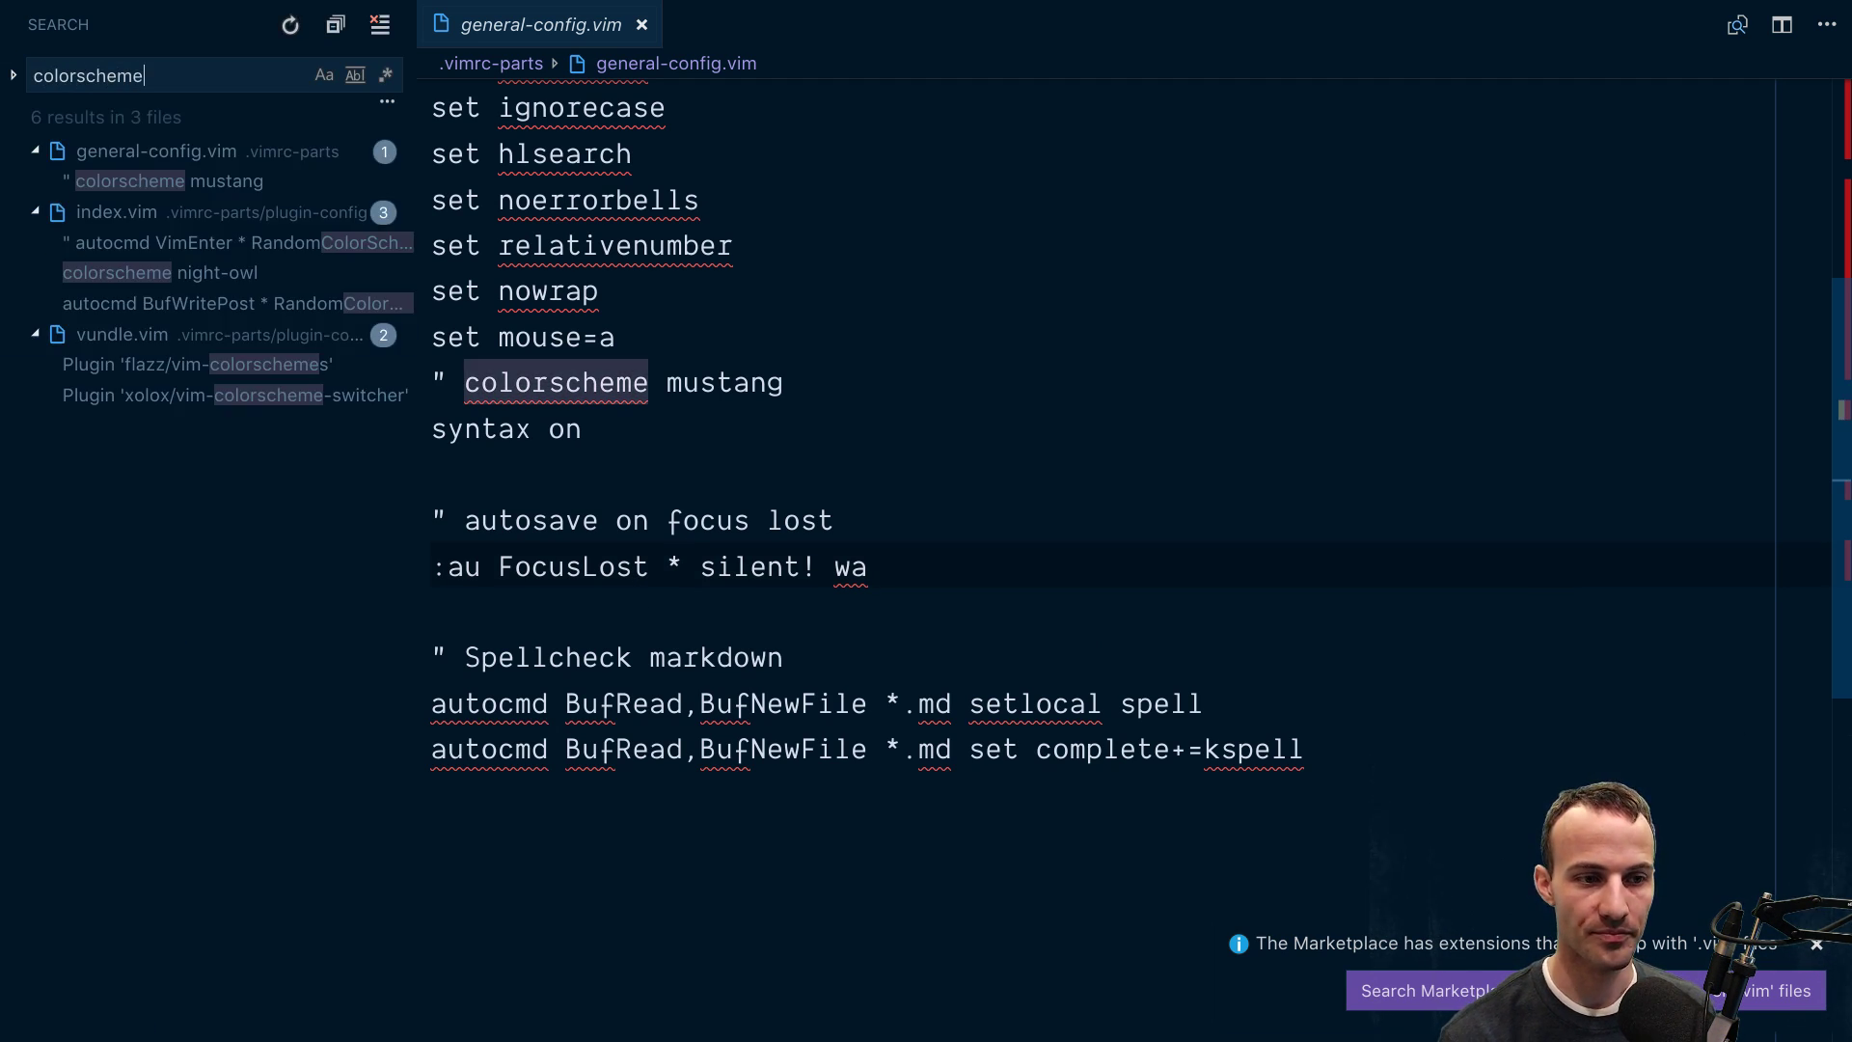
{"action": "left_click", "coordinate": [160, 273]}
{"action": "left_click", "coordinate": [663, 365]}
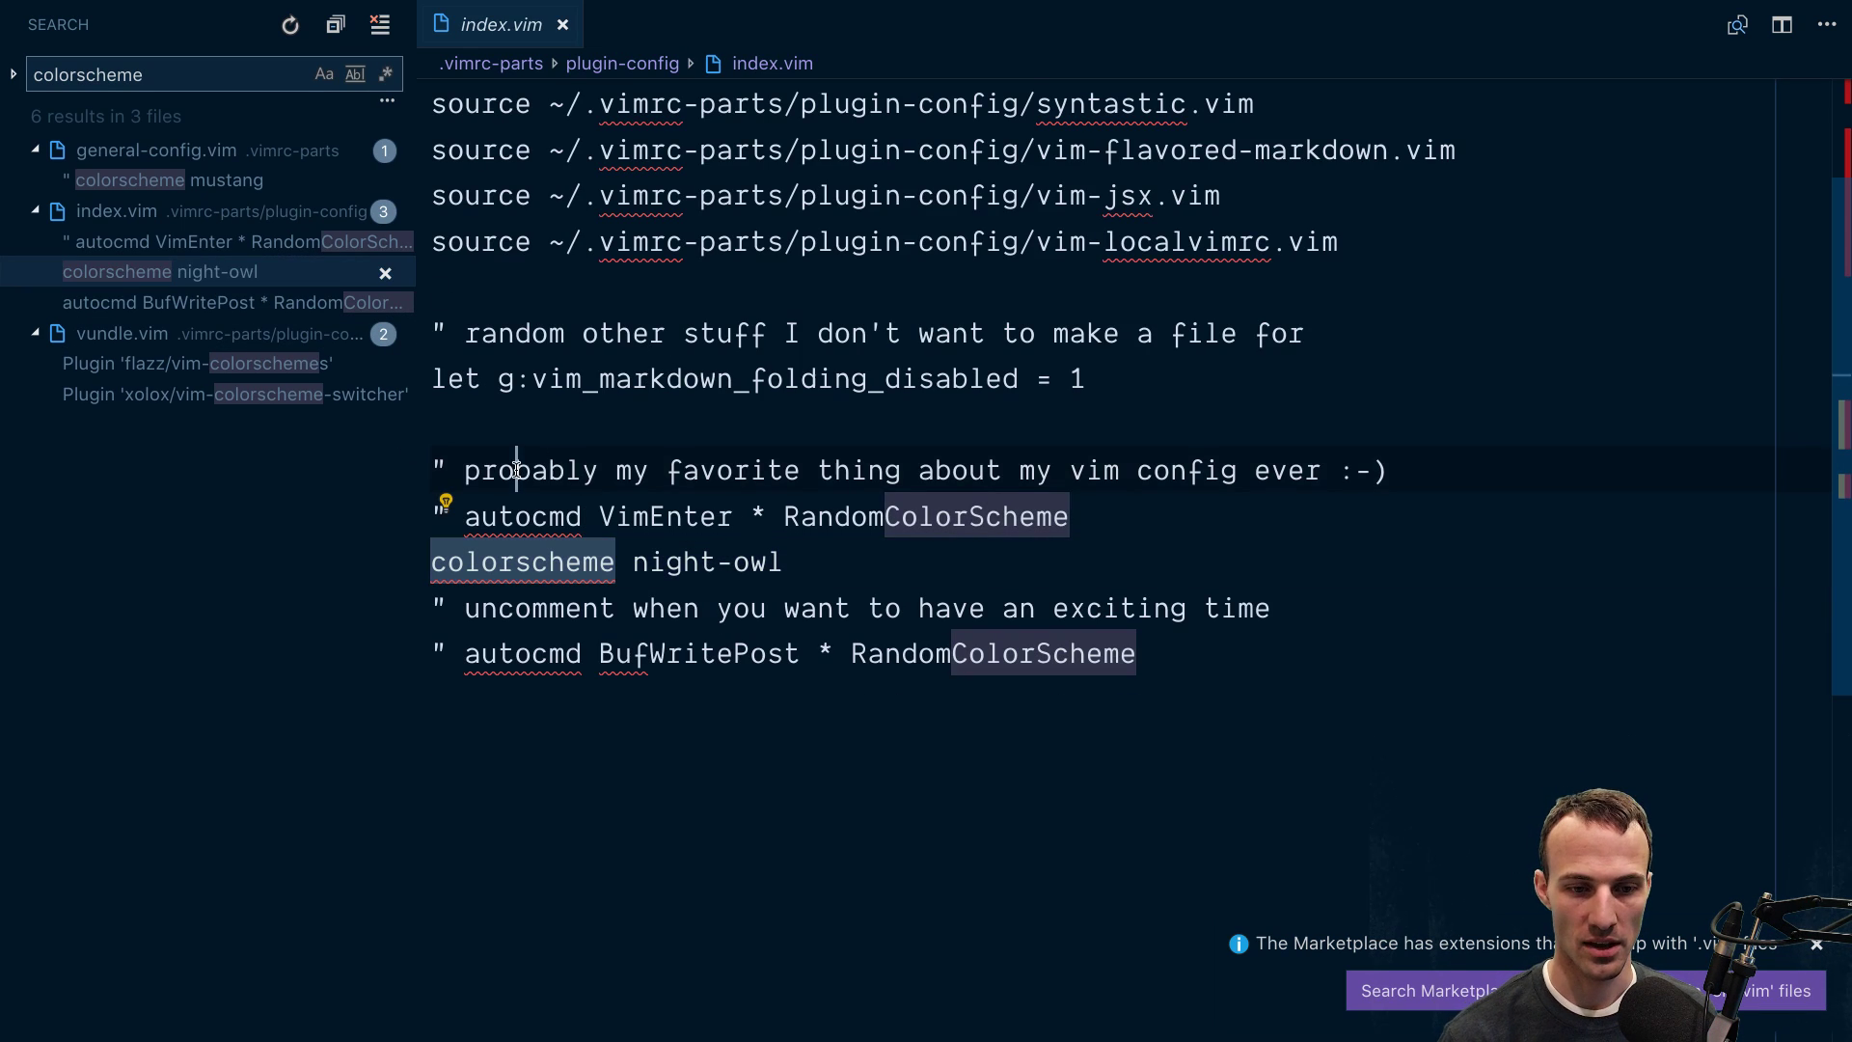
{"action": "key", "text": "g"}
{"action": "key", "text": "g"}
Step: Select the favourite-thing comment and the VimEnter autocmd line in index.vim
{"action": "key", "text": "ctrl+shift+e"}
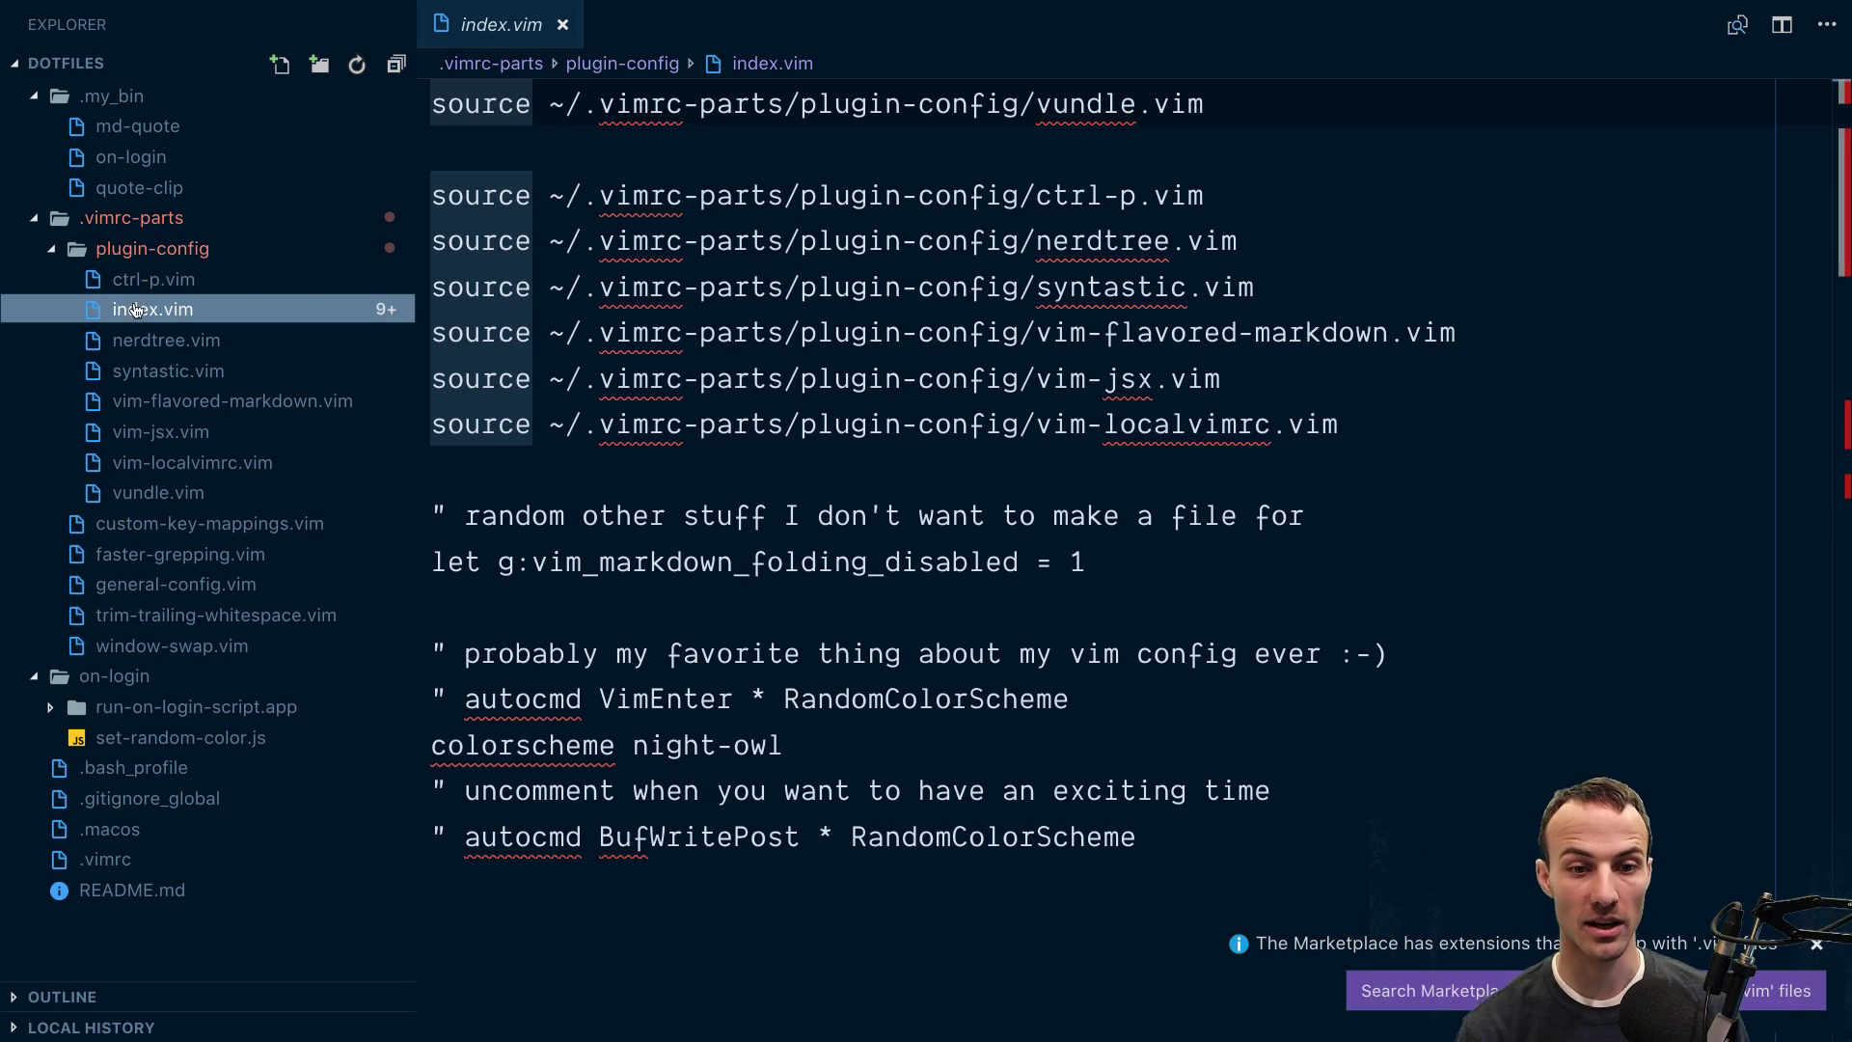
{"action": "left_click", "coordinate": [579, 654]}
{"action": "key", "text": "v"}
{"action": "key", "text": "i"}
{"action": "key", "text": "w"}
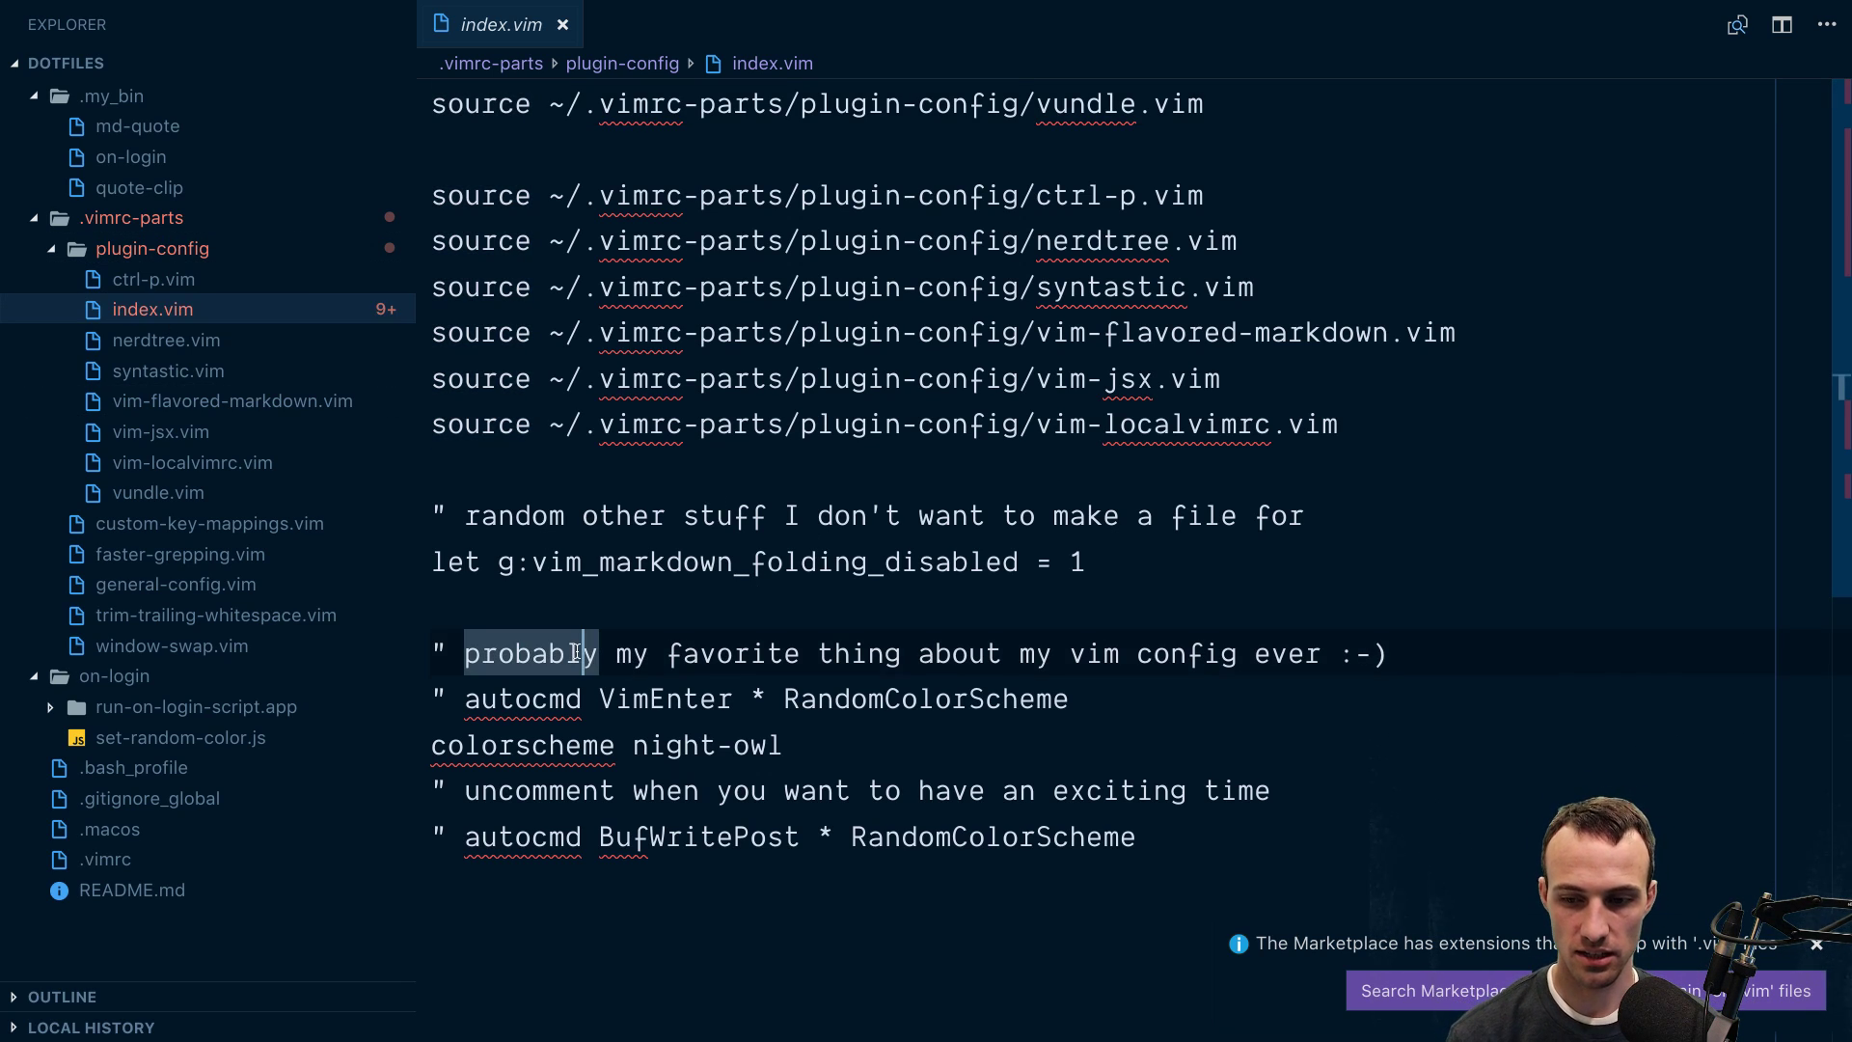
{"action": "key", "text": "Escape"}
{"action": "key", "text": "V"}
{"action": "key", "text": "Escape"}
{"action": "key", "text": "j"}
{"action": "key", "text": "V"}
{"action": "key", "text": "End"}
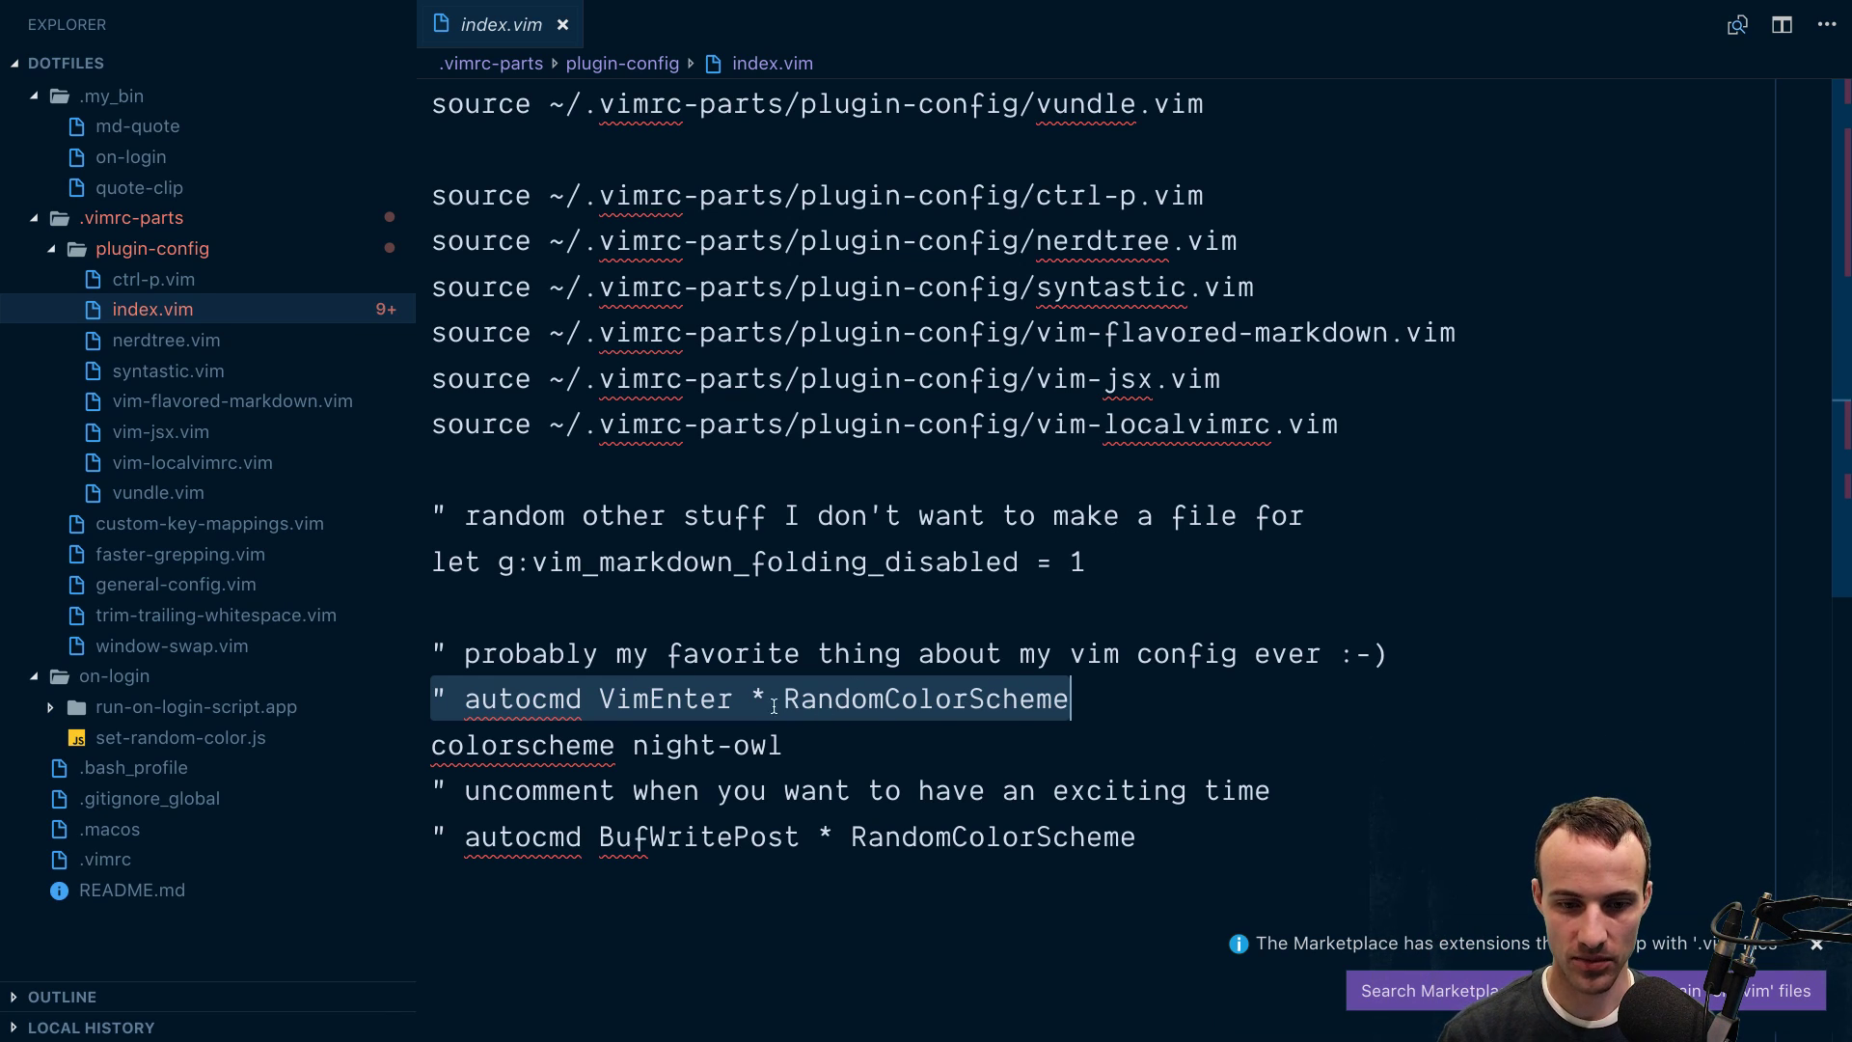
Step: Highlight VimEnter, RandomColorScheme and the colorscheme night-owl line, then collapse .vimrc-parts
{"action": "double_click", "coordinate": [667, 700]}
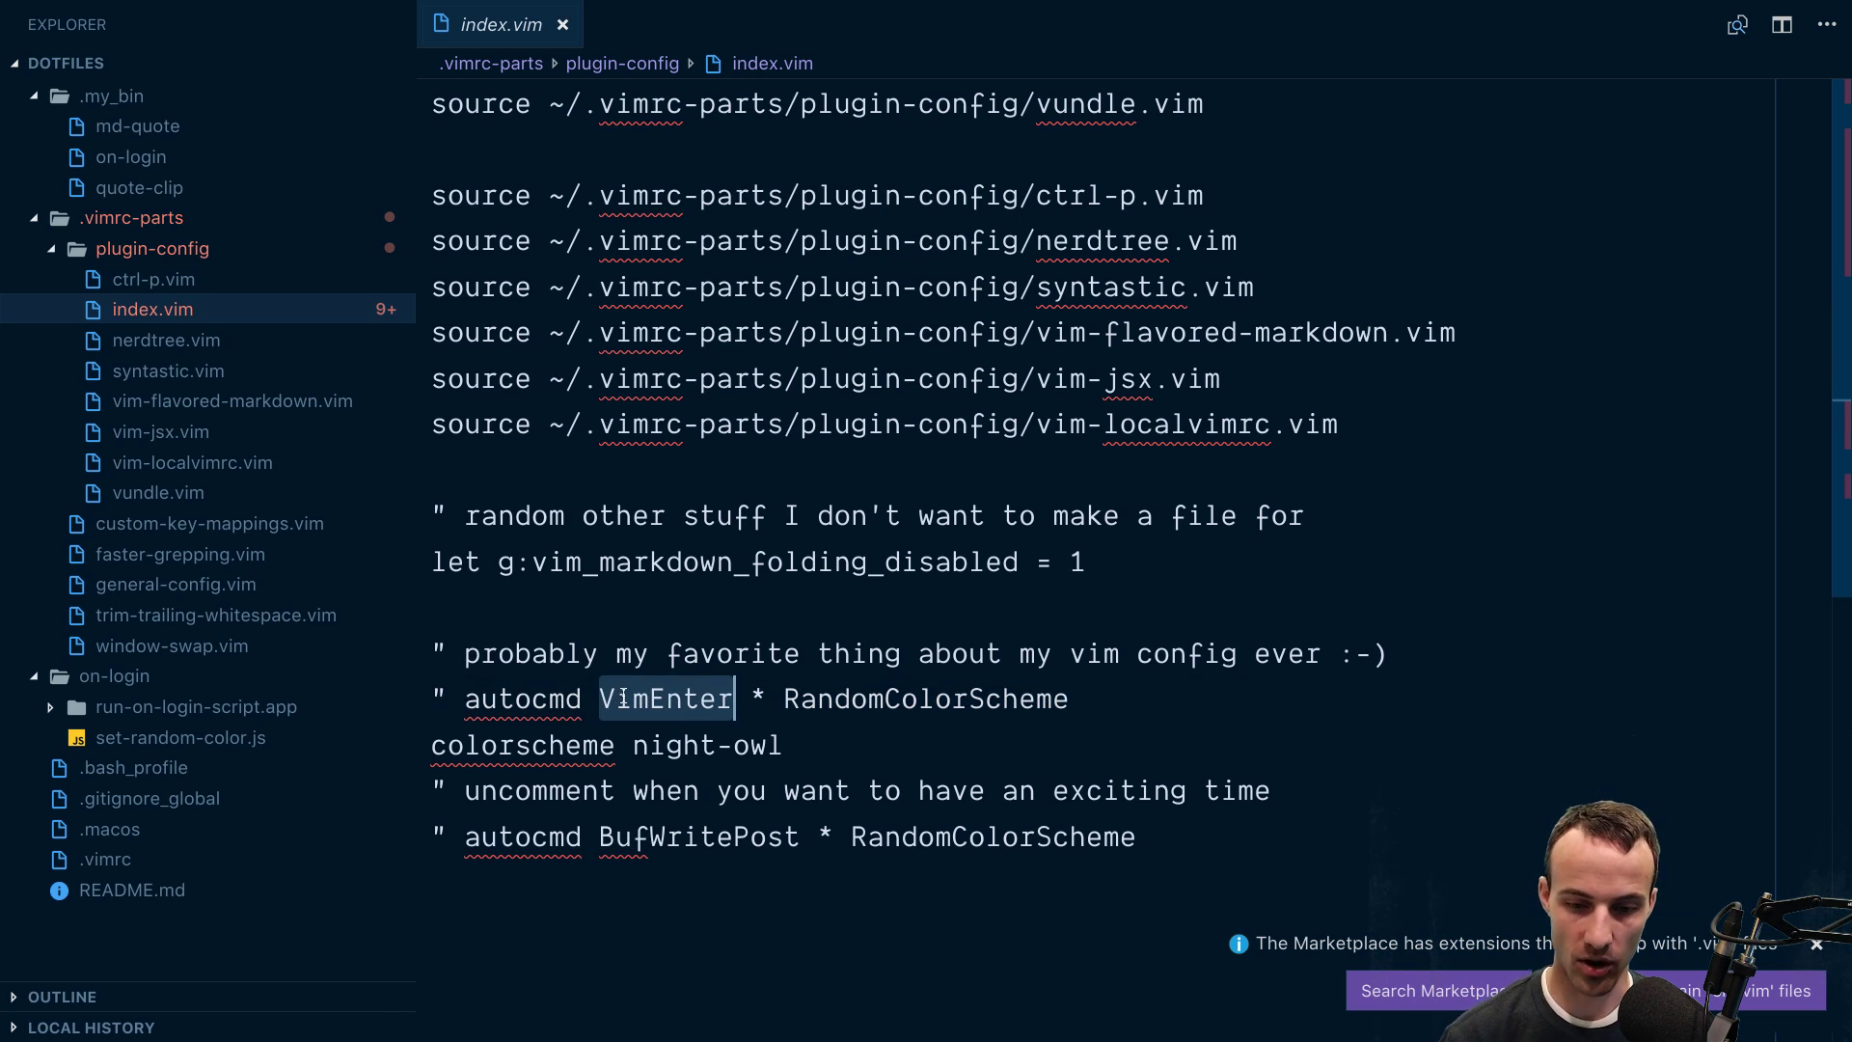
{"action": "double_click", "coordinate": [927, 700]}
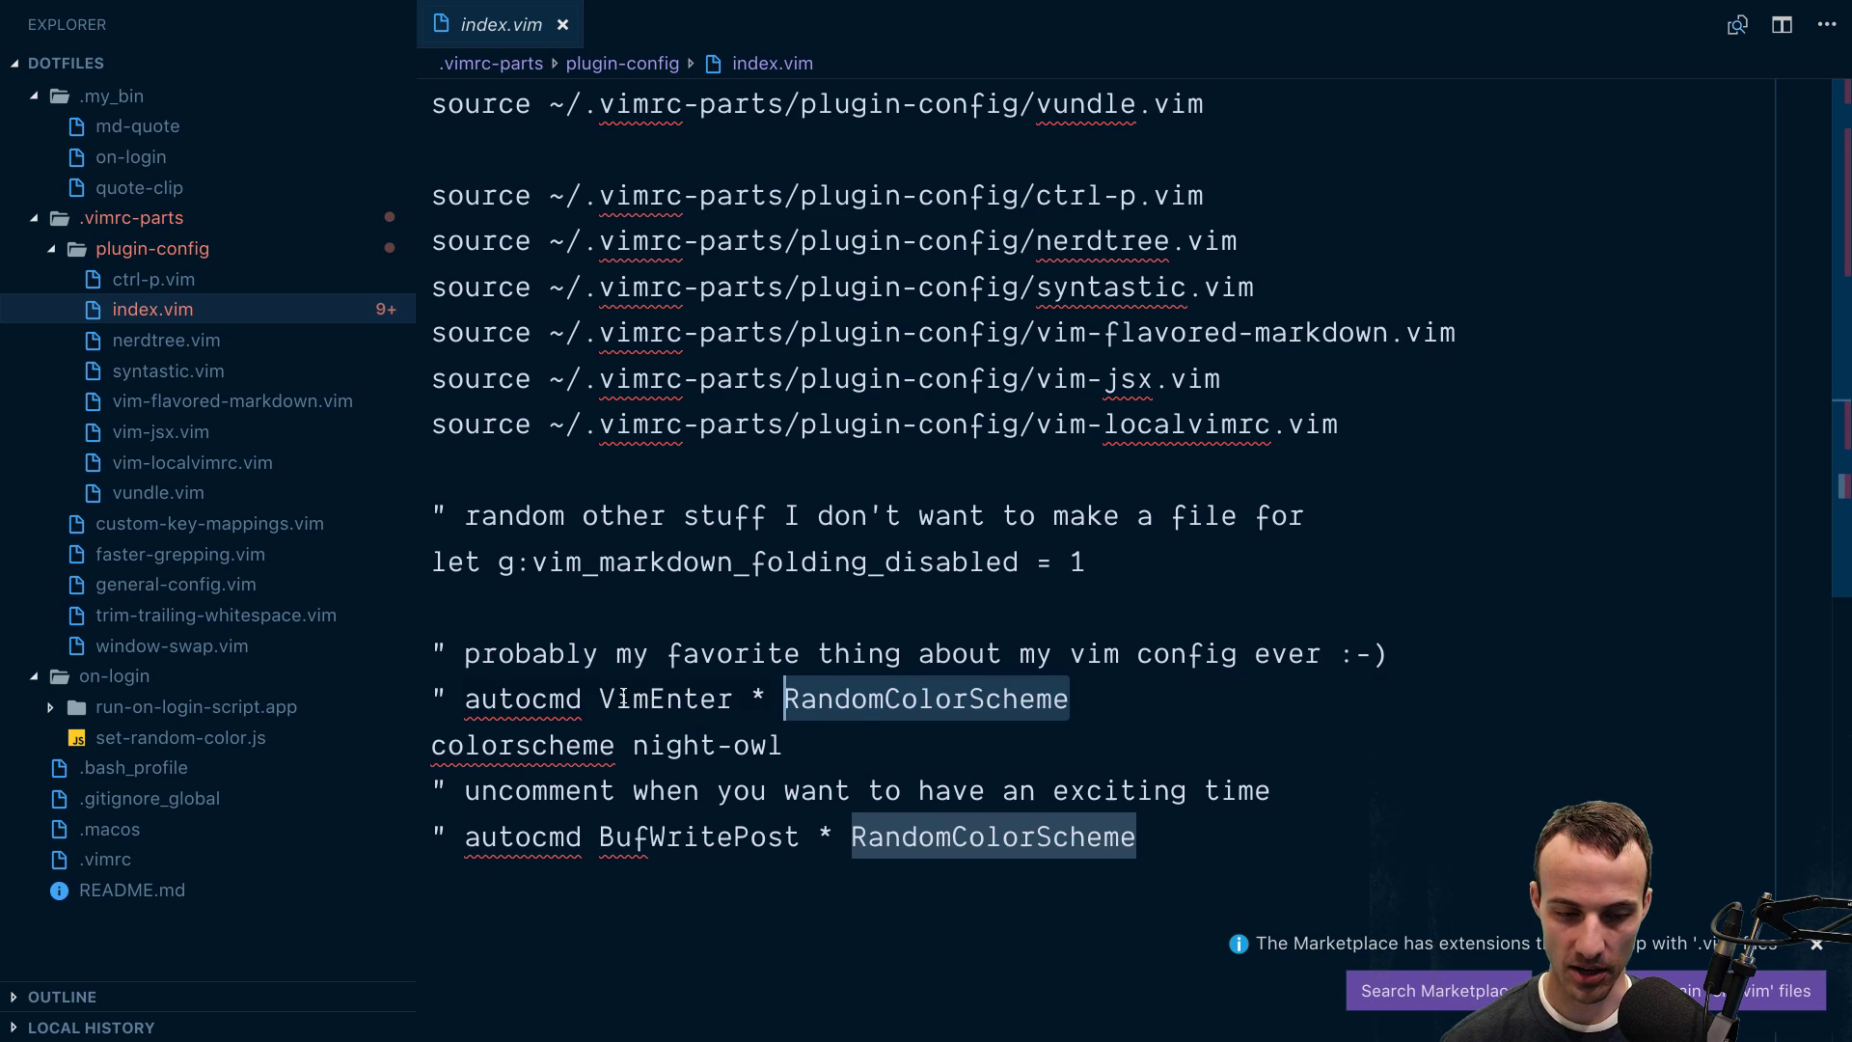
{"action": "left_click", "coordinate": [635, 699]}
{"action": "key", "text": "Home"}
{"action": "key", "text": "shift+End"}
{"action": "key", "text": "Down"}
{"action": "key", "text": "Home"}
{"action": "key", "text": "shift+End"}
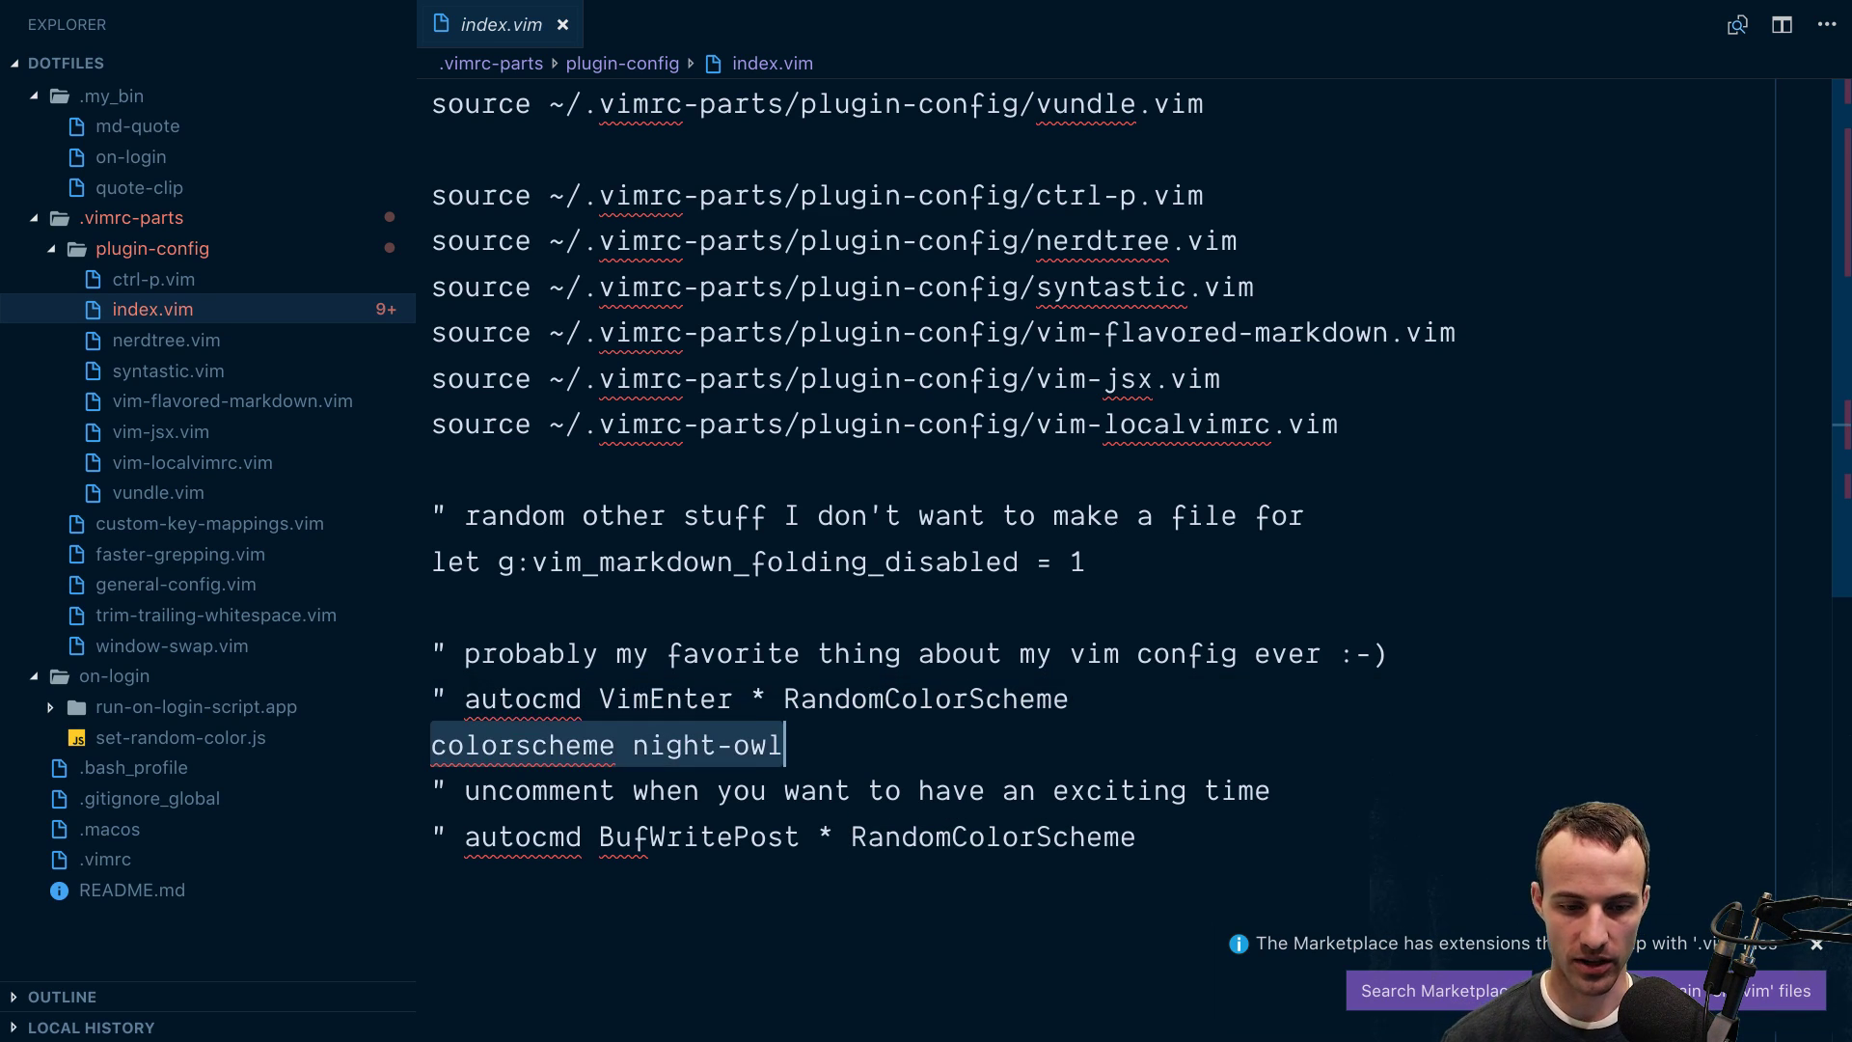
{"action": "double_click", "coordinate": [729, 654]}
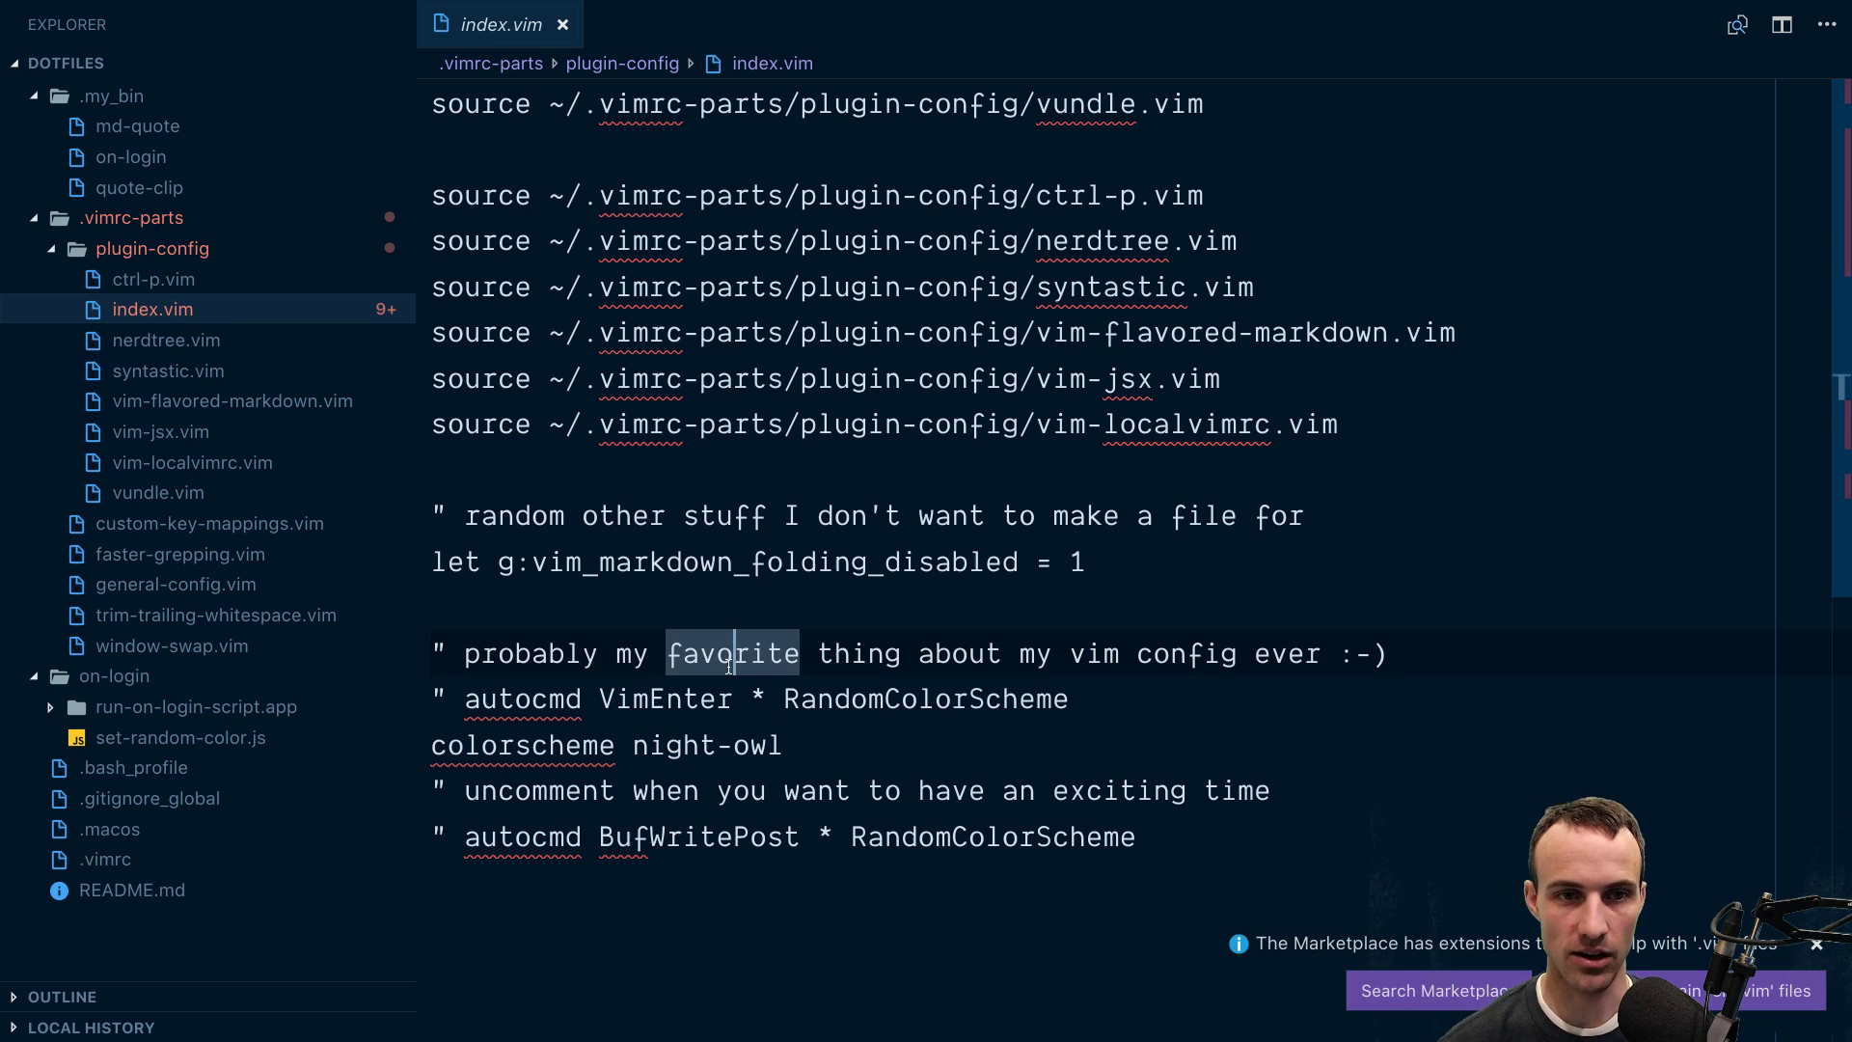
{"action": "left_click", "coordinate": [133, 217]}
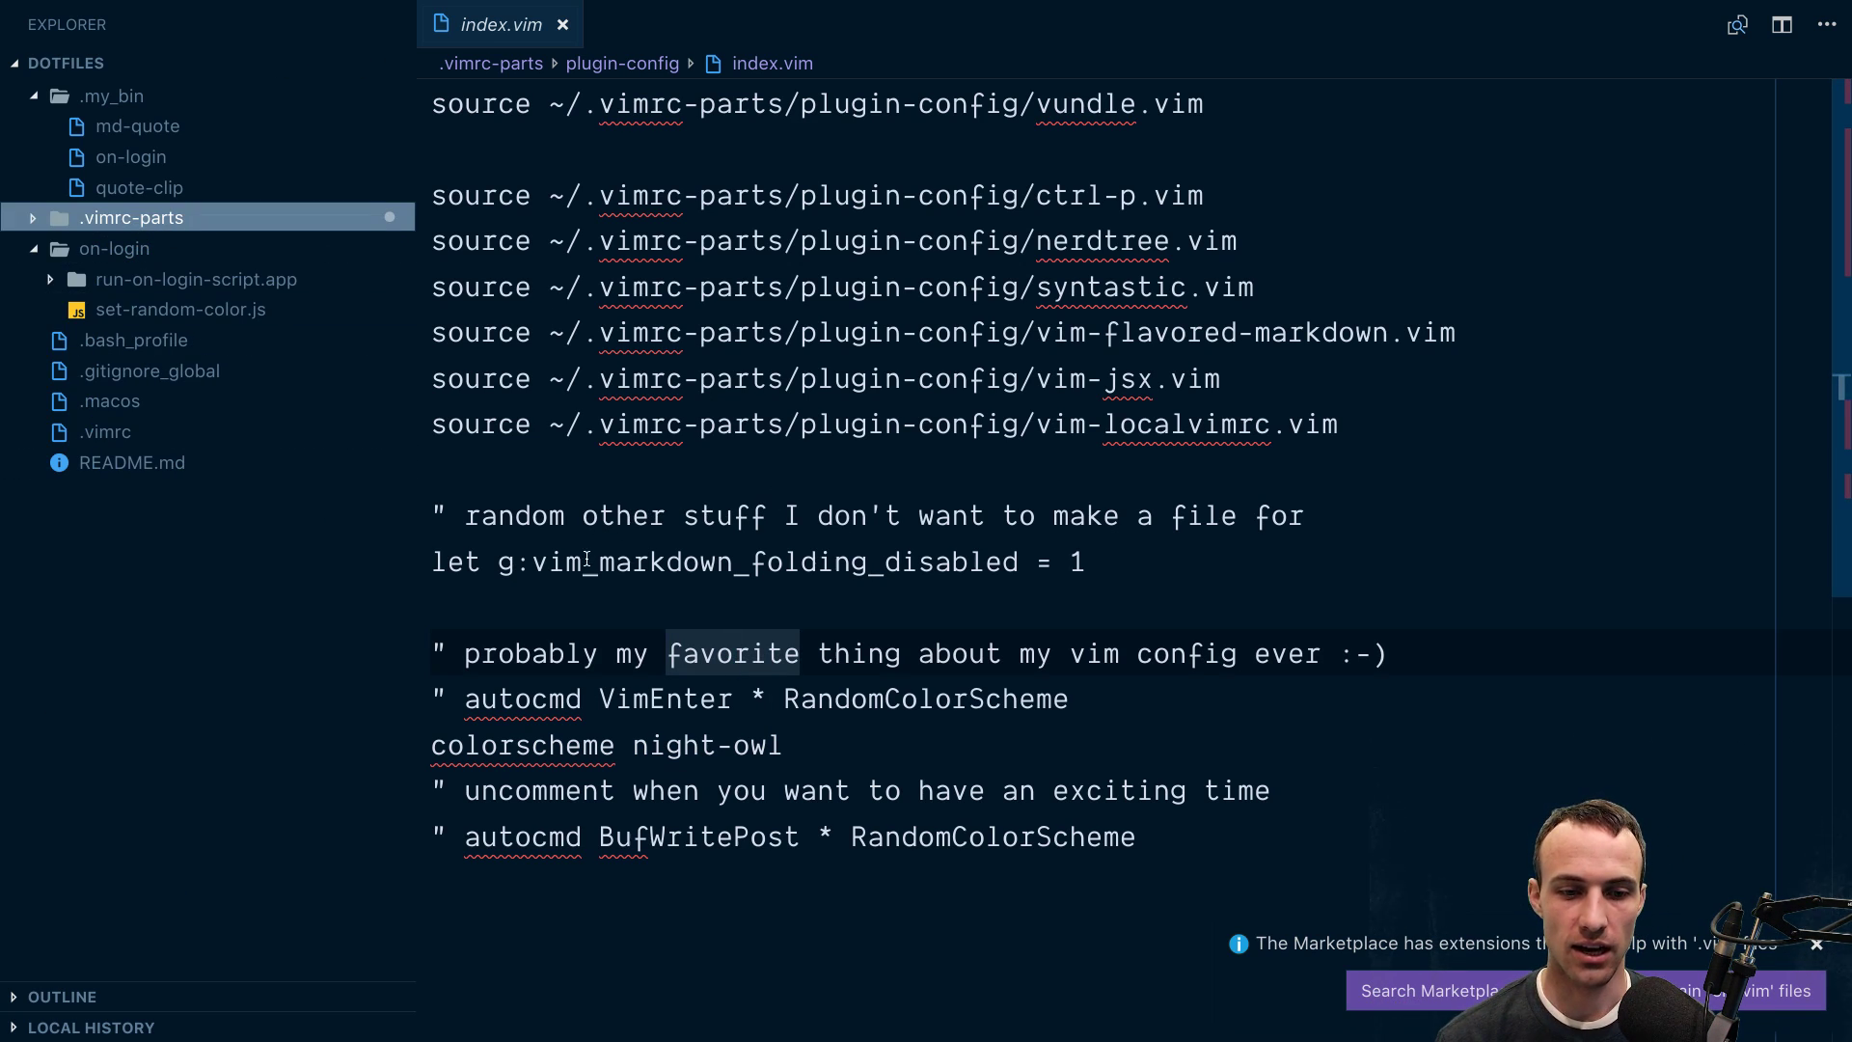
{"action": "left_click", "coordinate": [622, 609]}
Step: Collapse the .my_bin and on-login folders and dismiss the extensions notification
{"action": "key", "text": "ctrl+Left"}
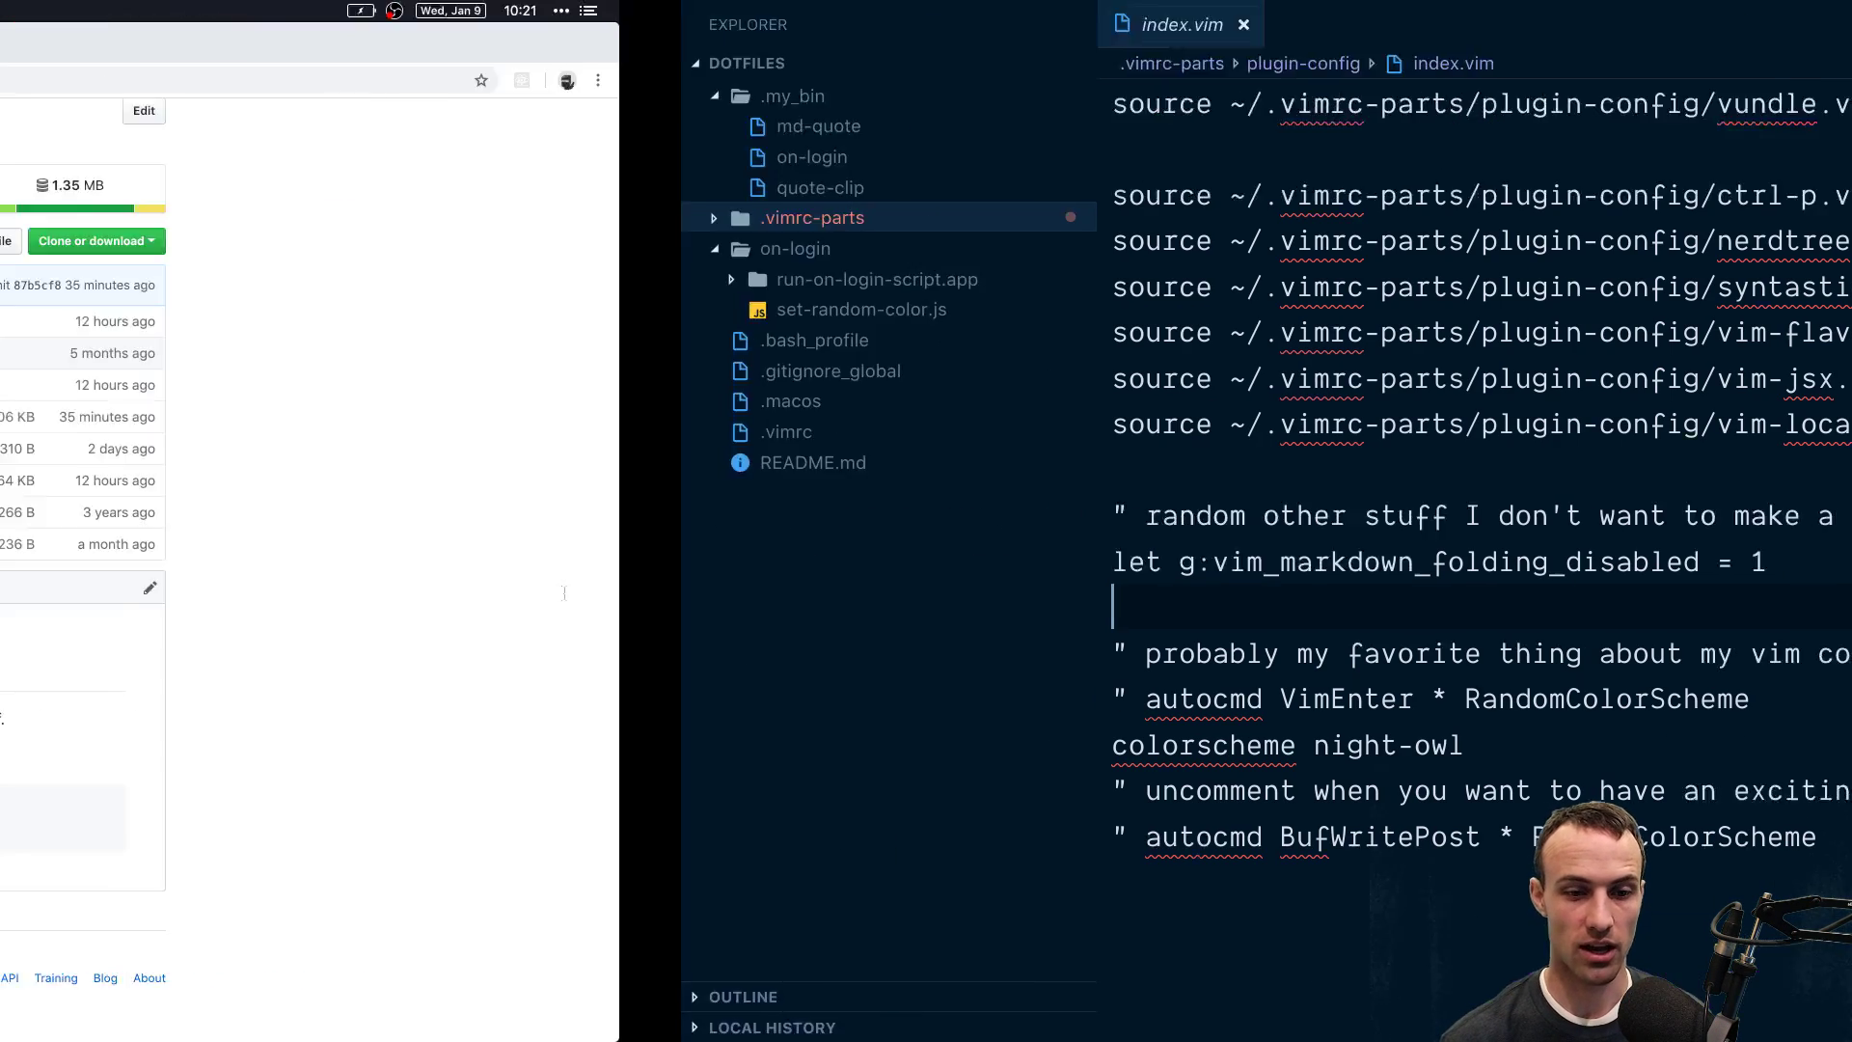
{"action": "key", "text": "ctrl+Up"}
{"action": "left_click", "coordinate": [247, 174]}
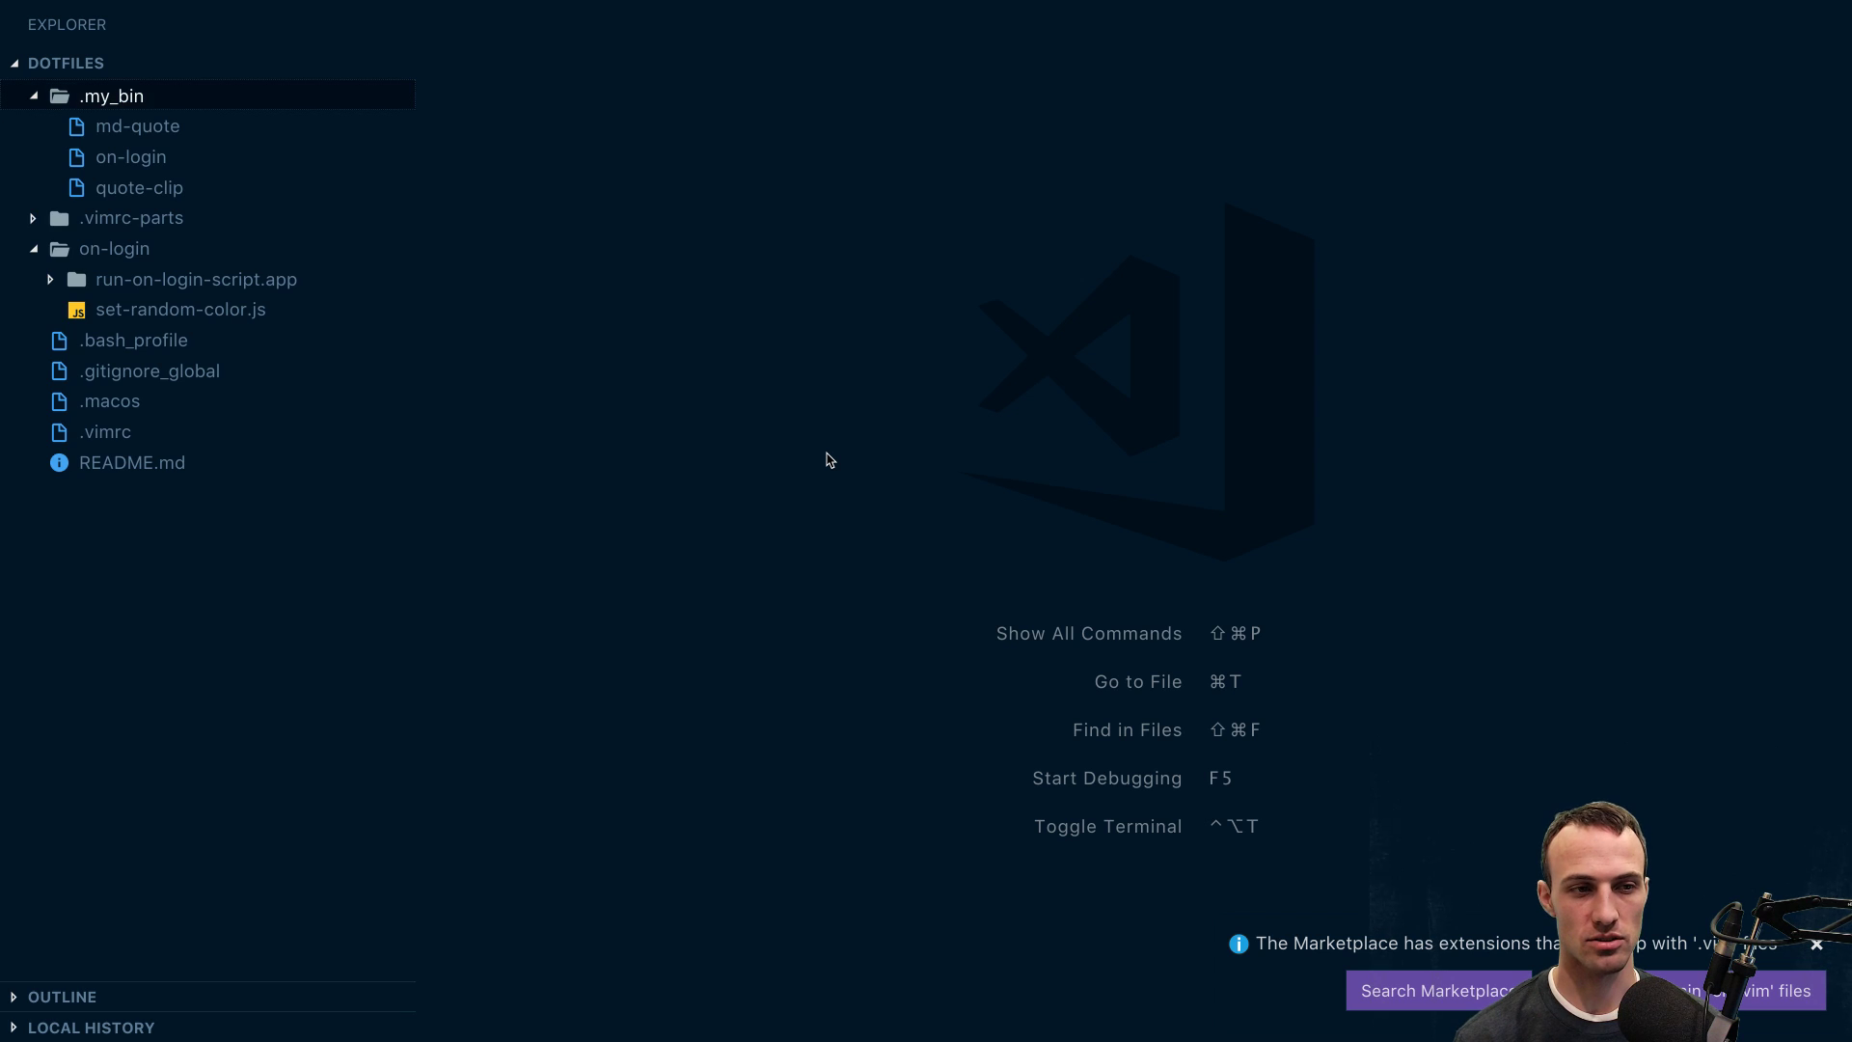
{"action": "key", "text": "Left"}
{"action": "key", "text": "Down"}
{"action": "key", "text": "Down"}
{"action": "key", "text": "Left"}
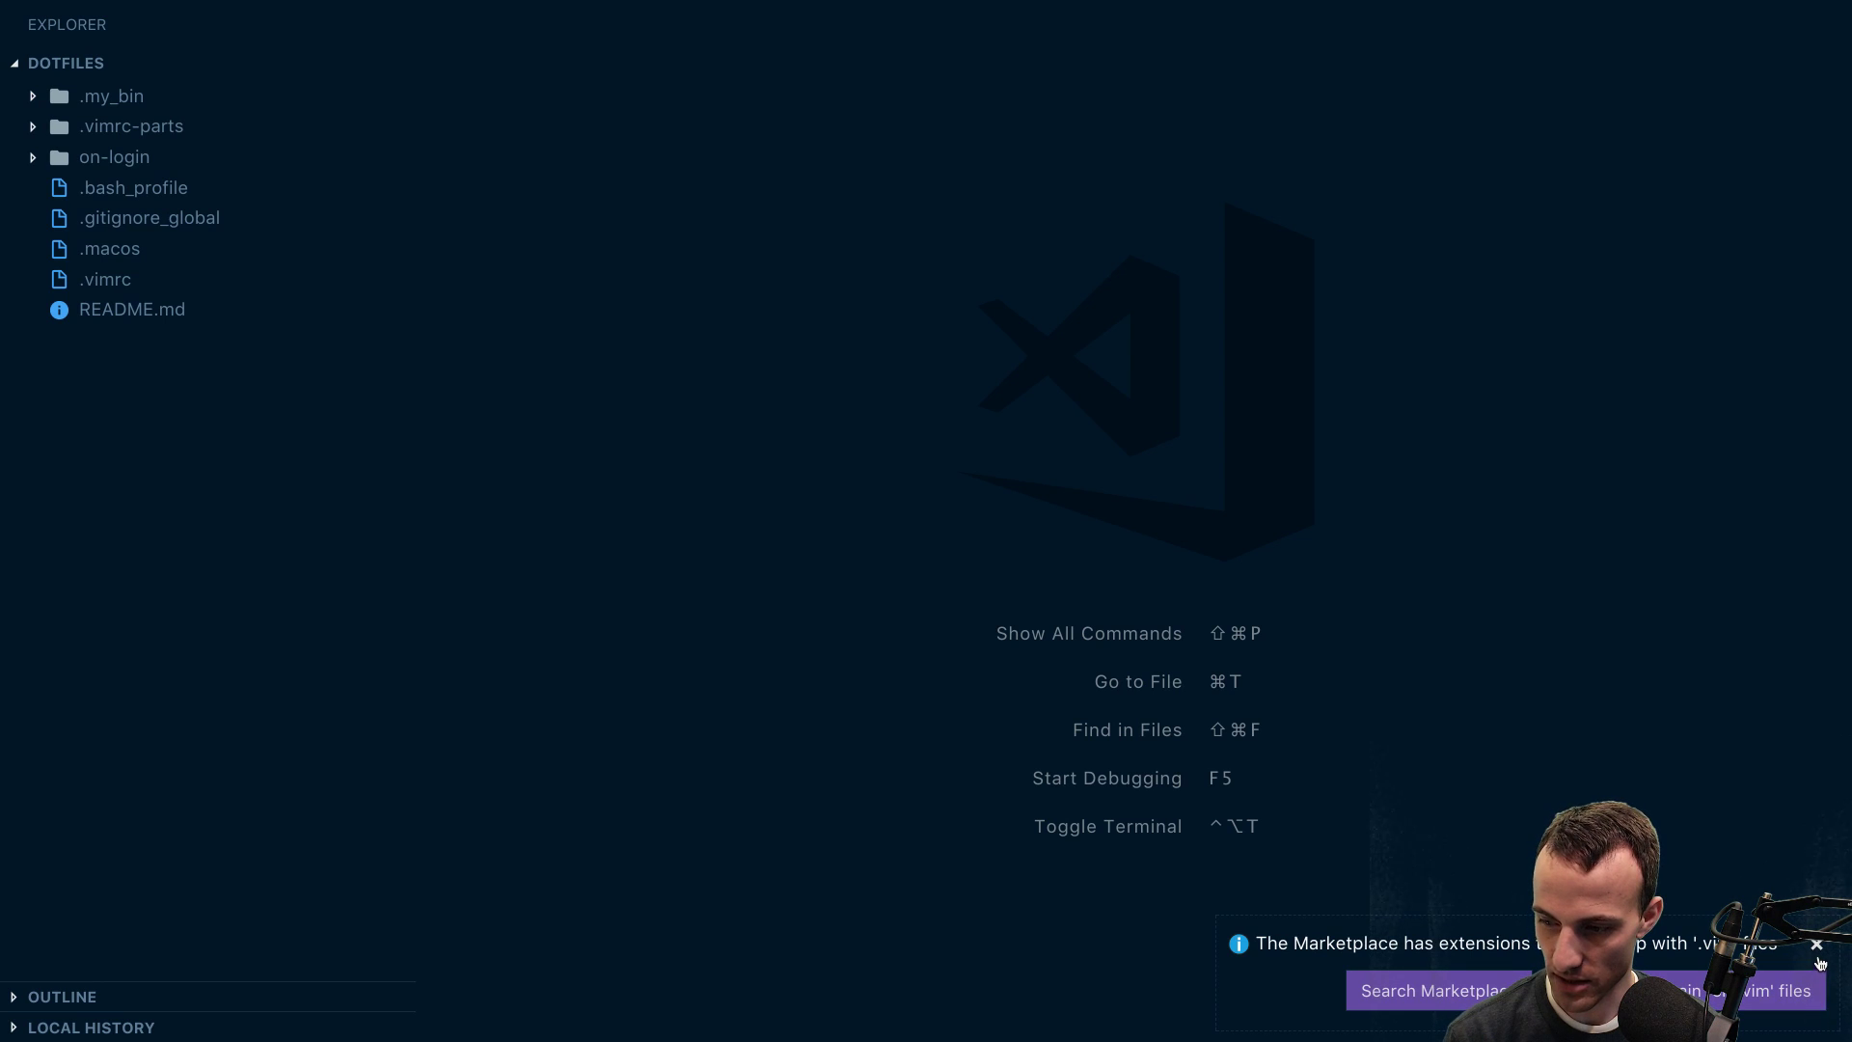
{"action": "left_click", "coordinate": [1817, 944]}
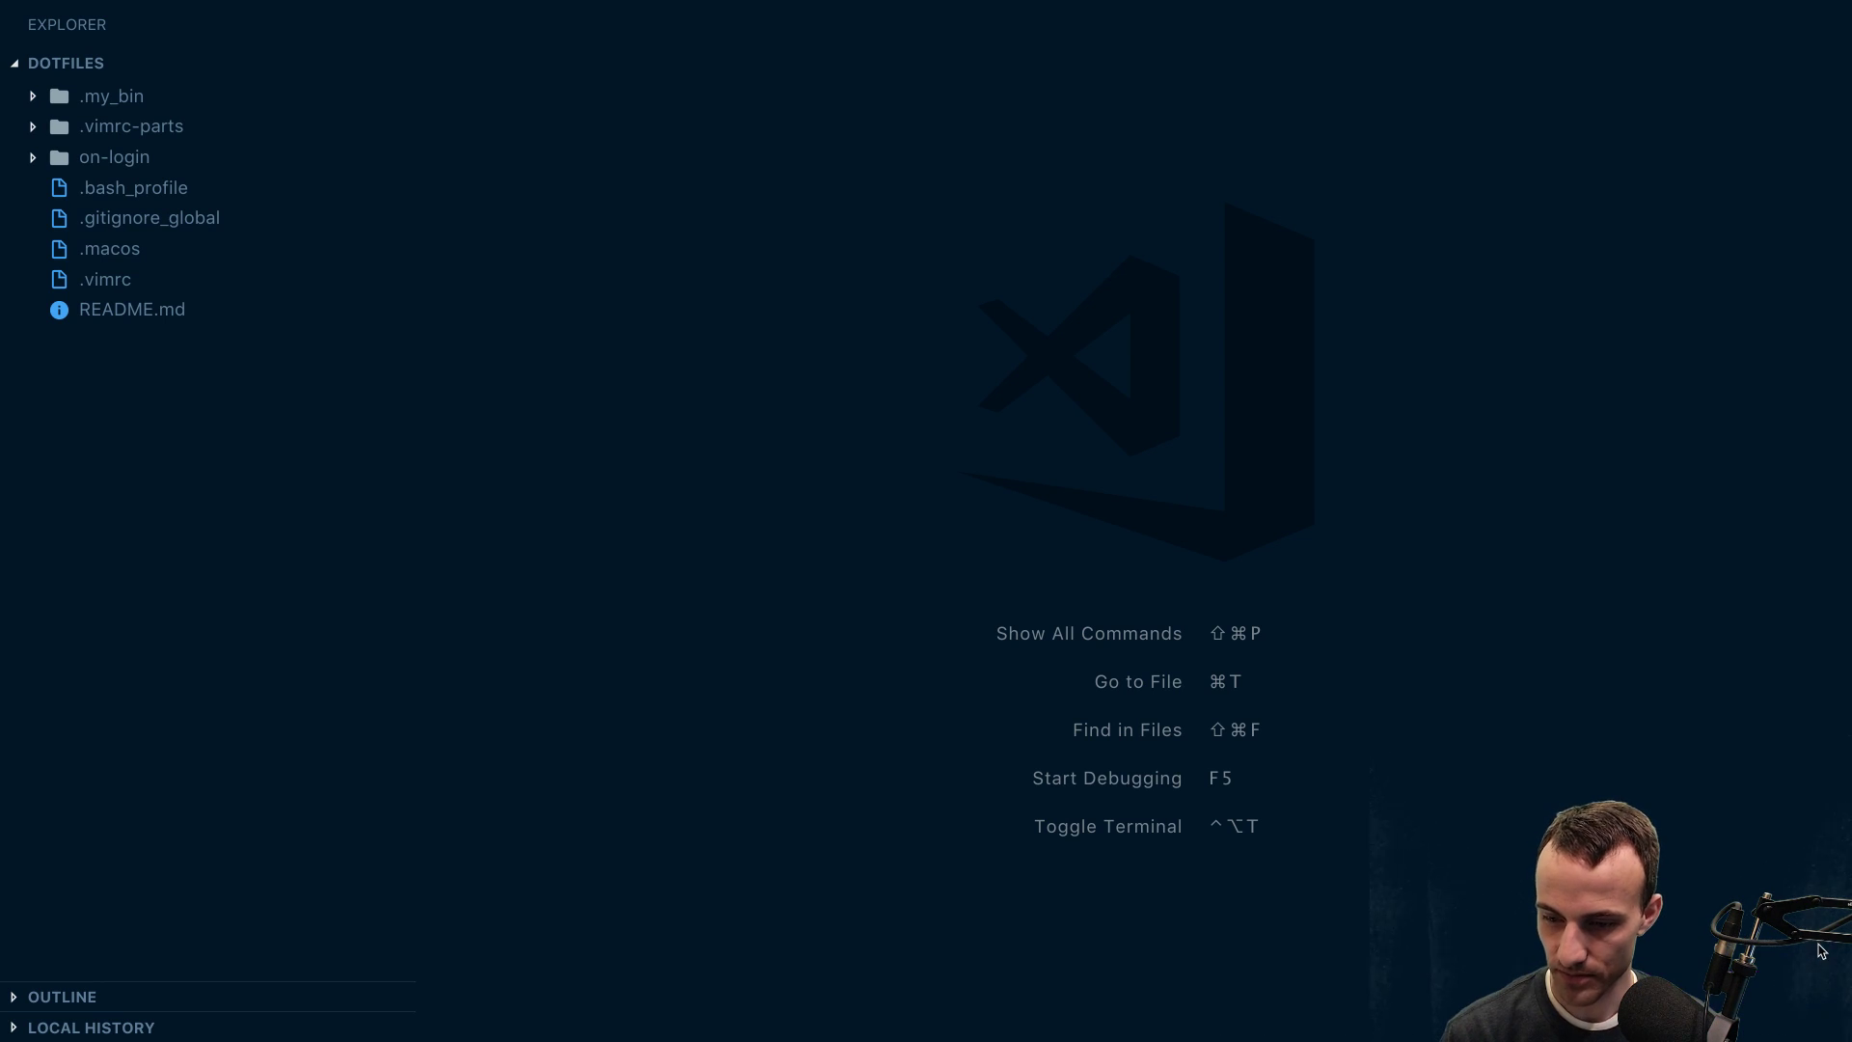
Step: Star the dotfiles repository on GitHub, then return to the editor desktop
{"action": "key", "text": "ctrl+Left"}
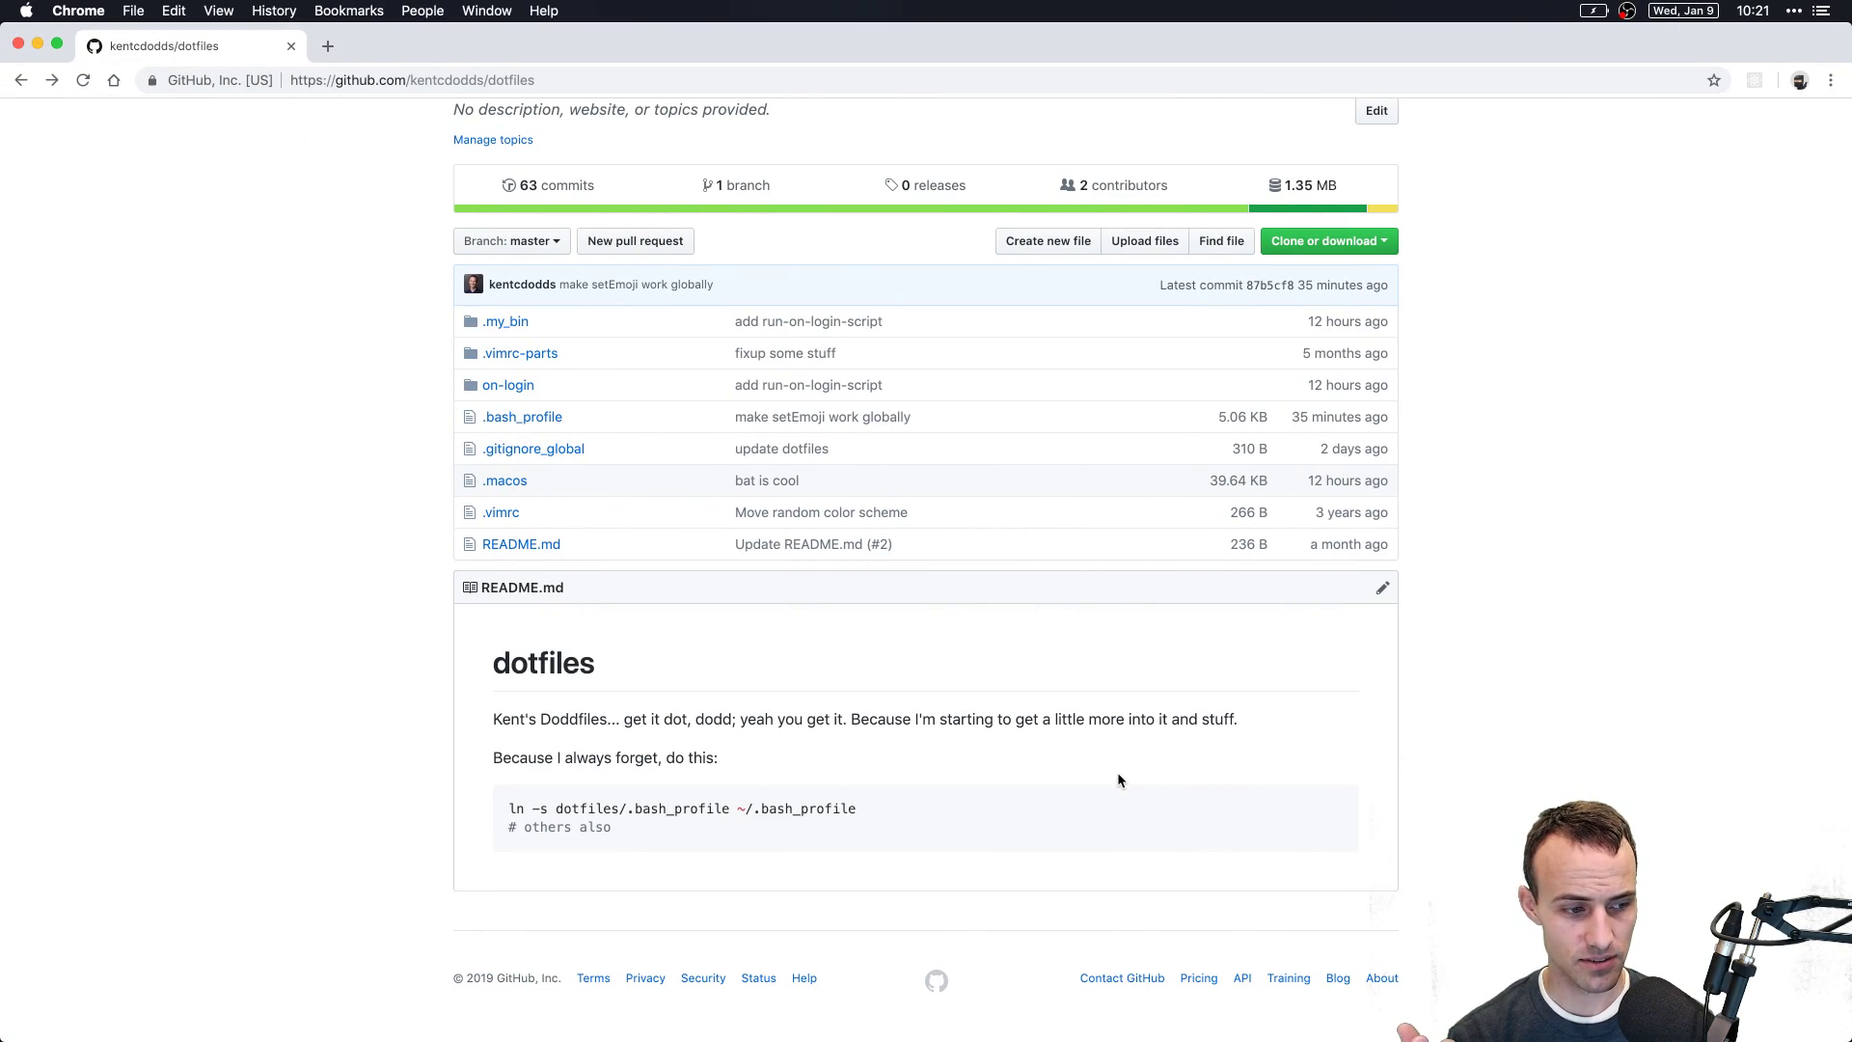
{"action": "scroll", "coordinate": [1117, 772], "scroll_direction": "up", "scroll_amount": 5}
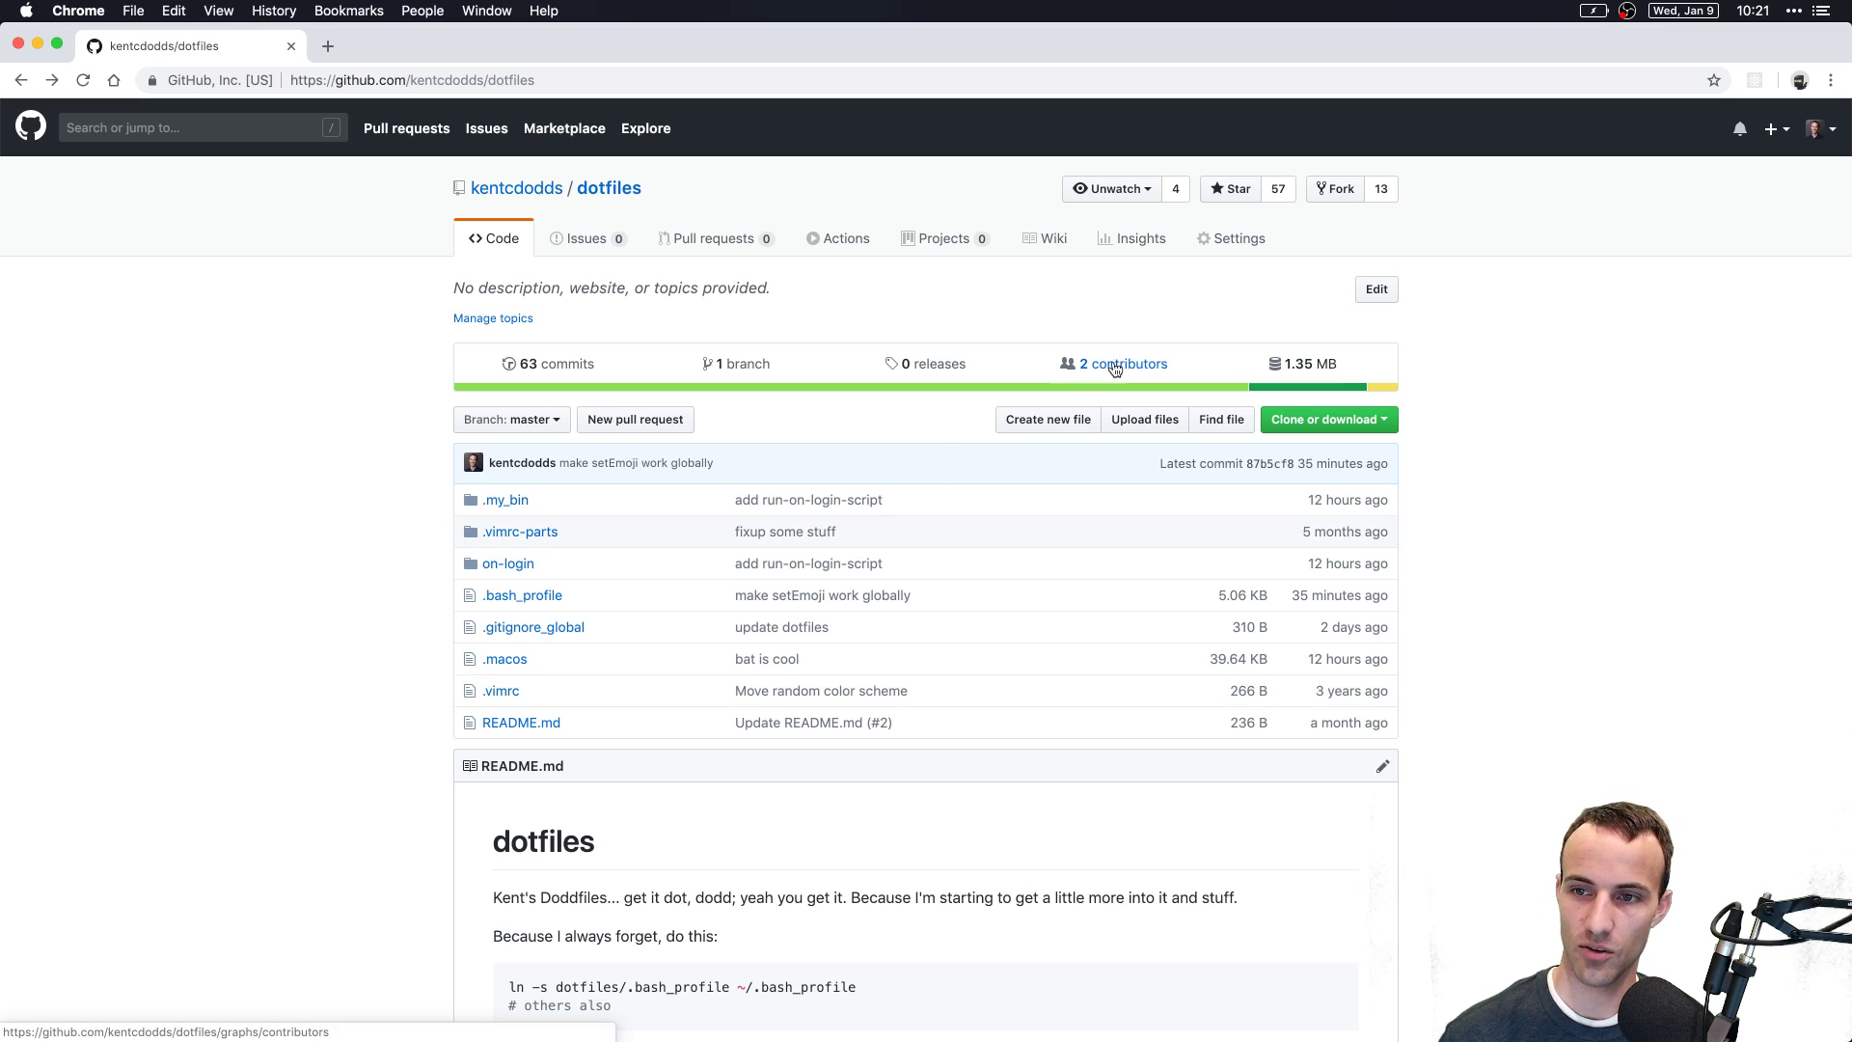
{"action": "left_click", "coordinate": [1231, 188]}
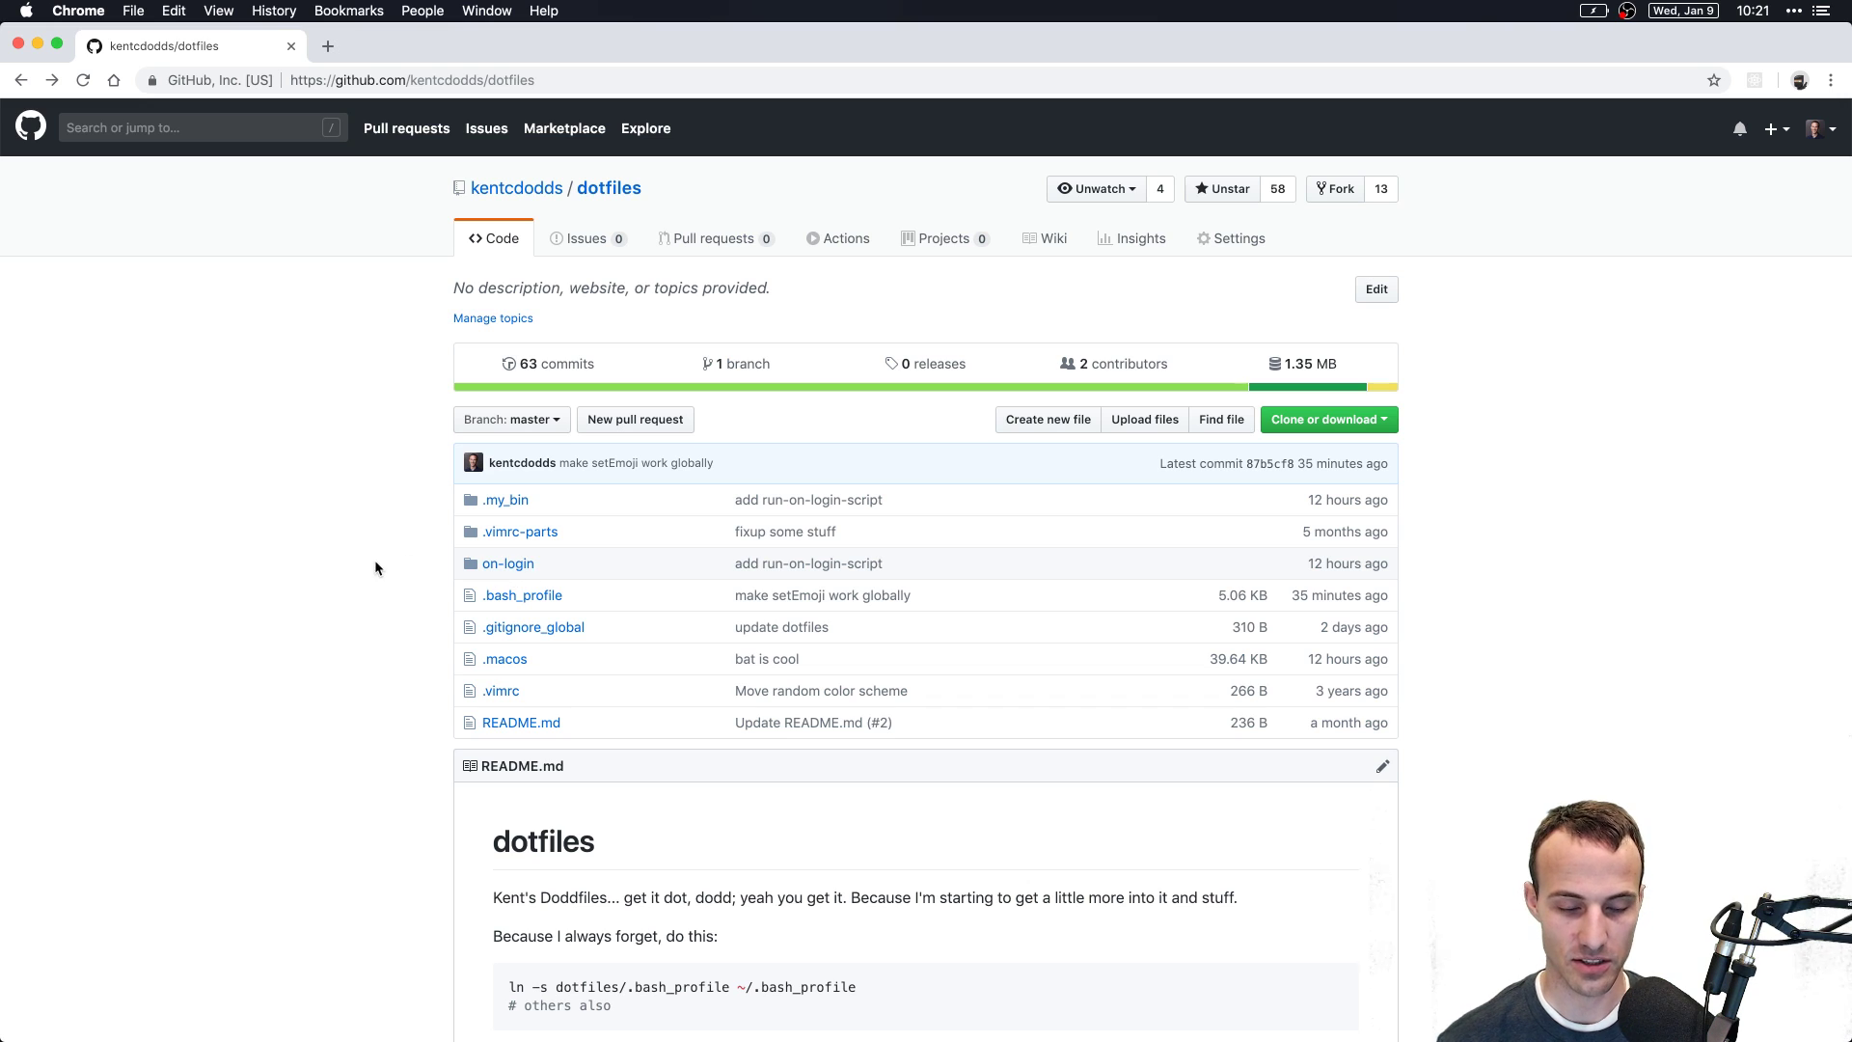
{"action": "key", "text": "ctrl+Right"}
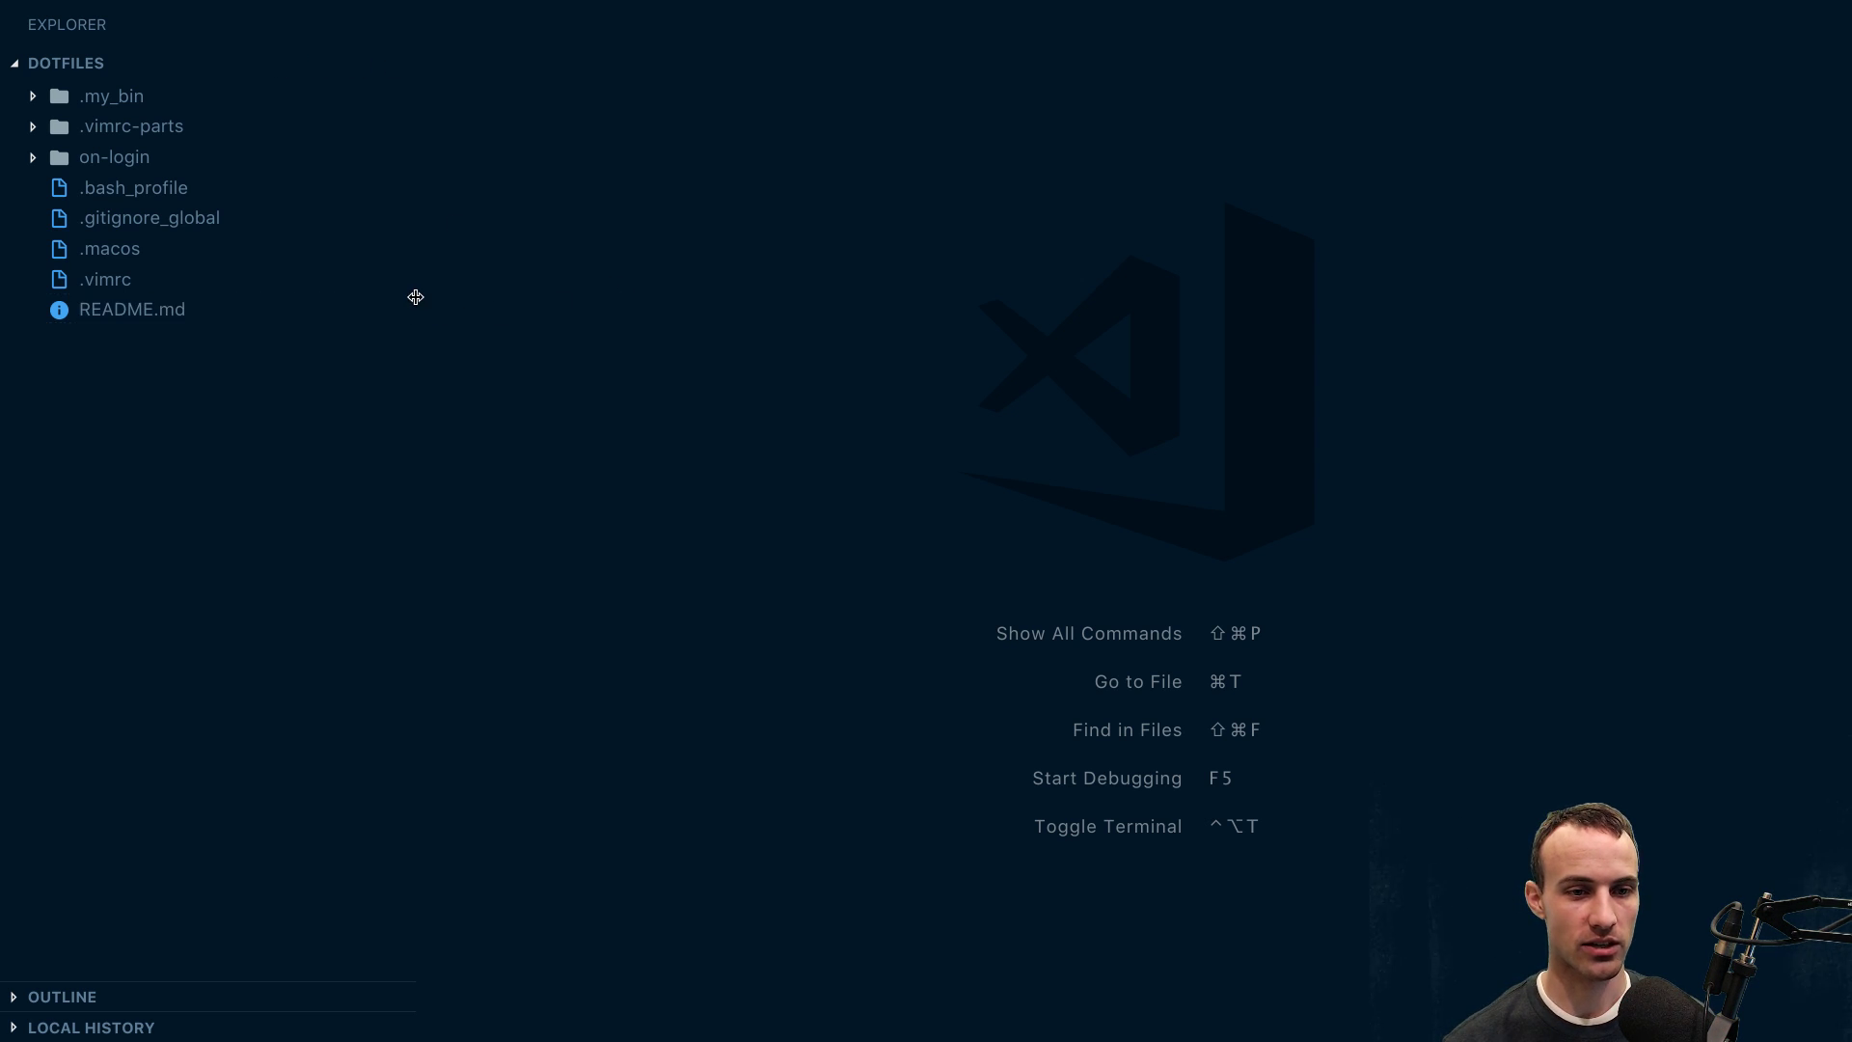
Step: Open on-login/set-random-color.js and select across its colors object of accent and highlight values
{"action": "left_click_drag", "start_coordinate": [417, 296], "coordinate": [341, 297]}
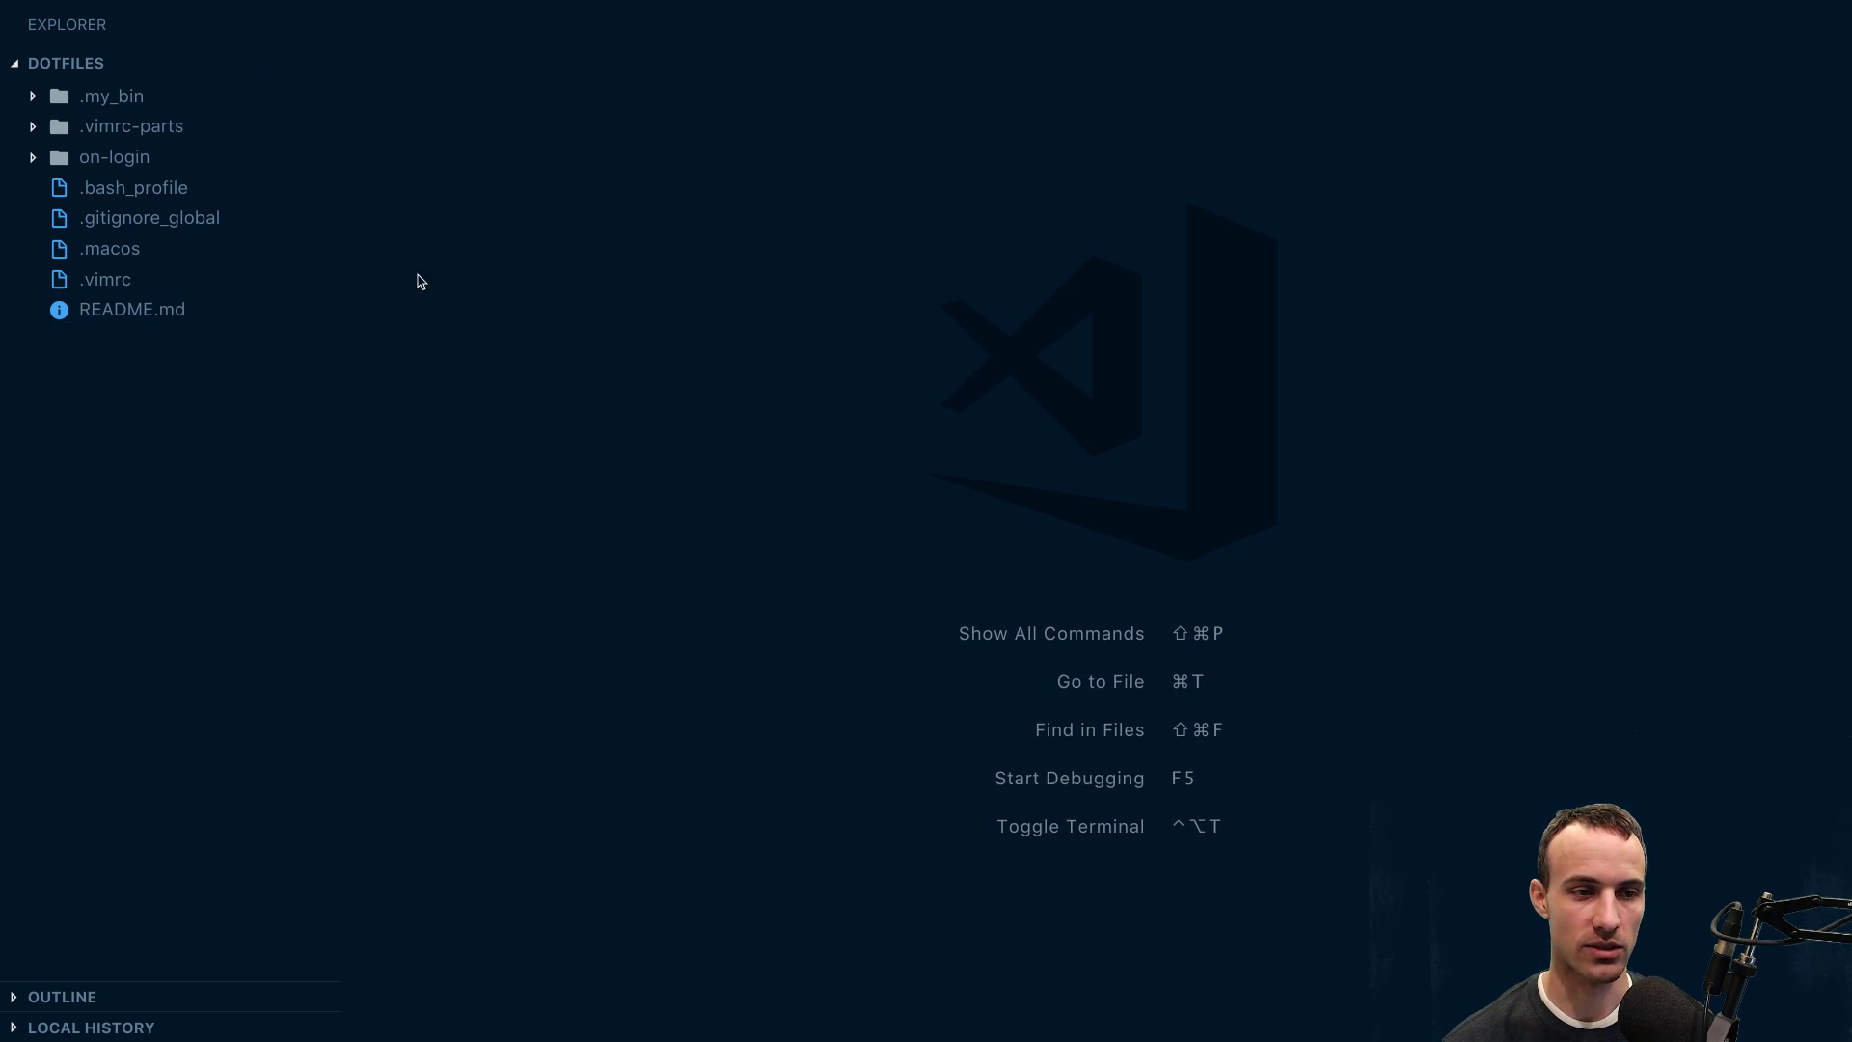
{"action": "left_click", "coordinate": [150, 159]}
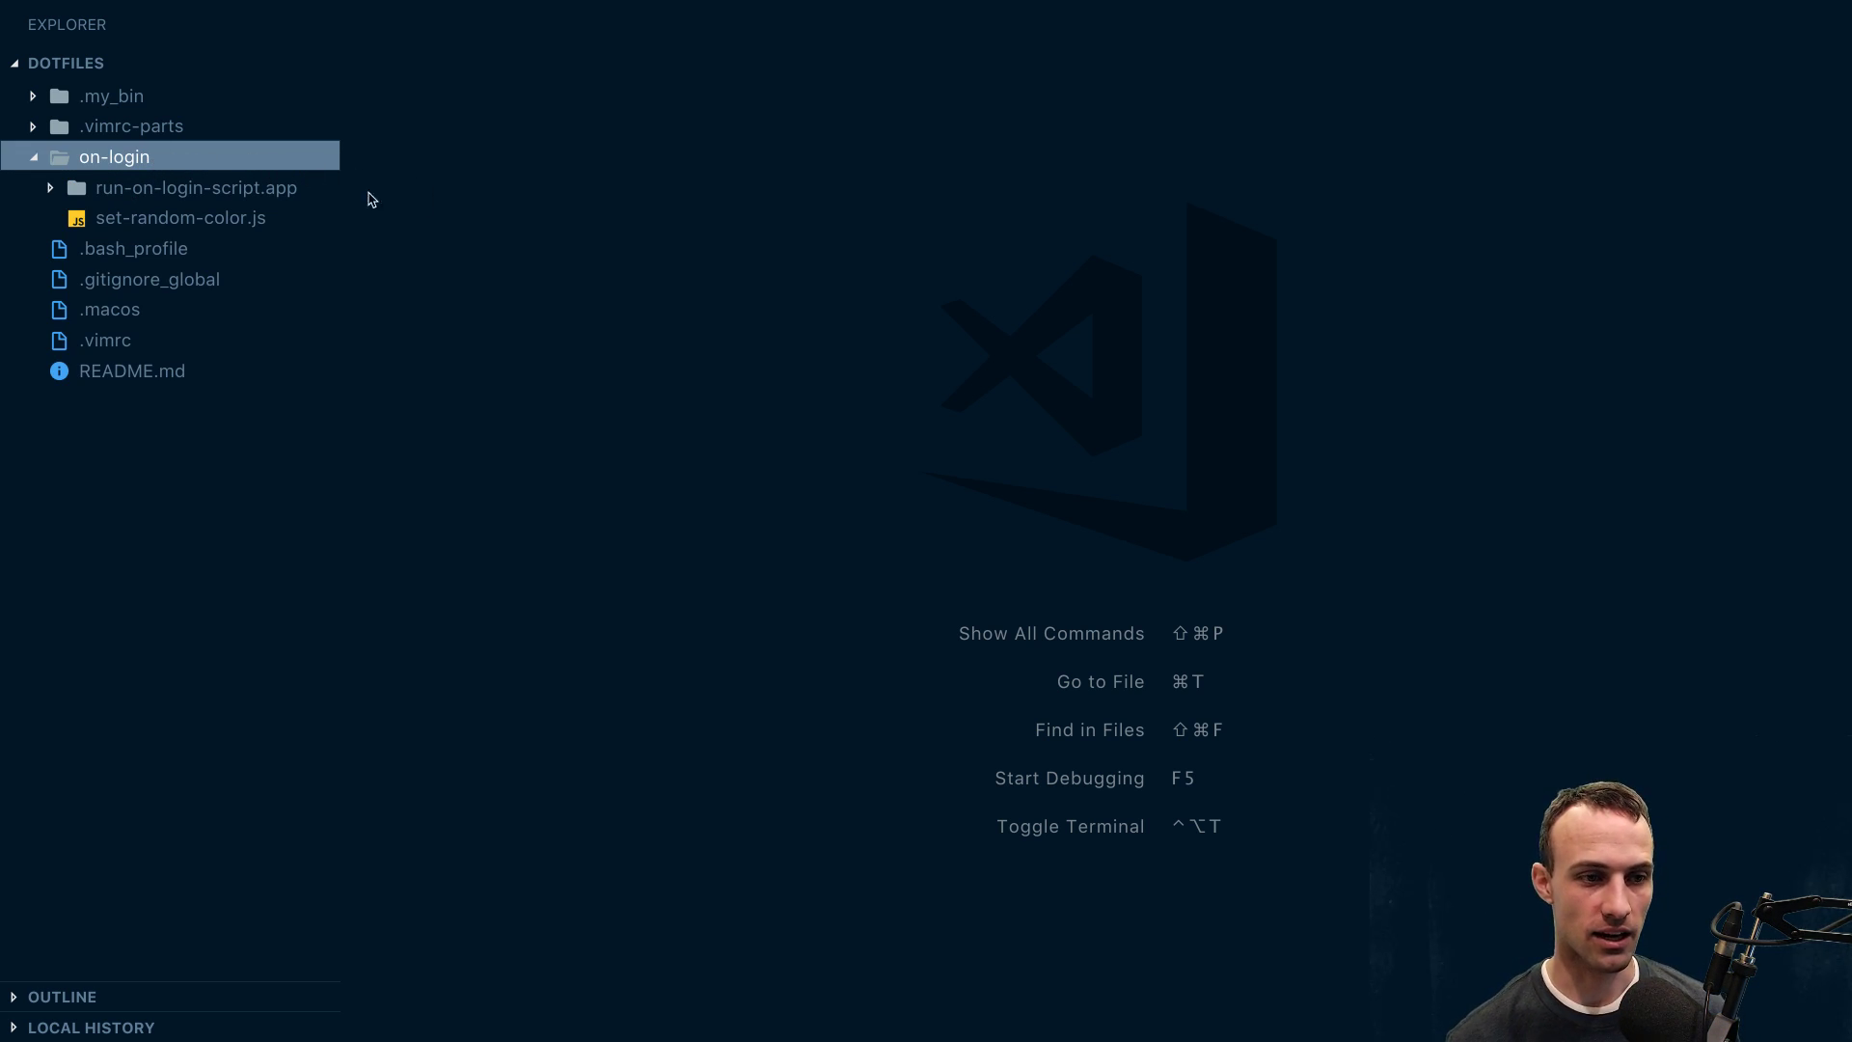
{"action": "left_click", "coordinate": [180, 218]}
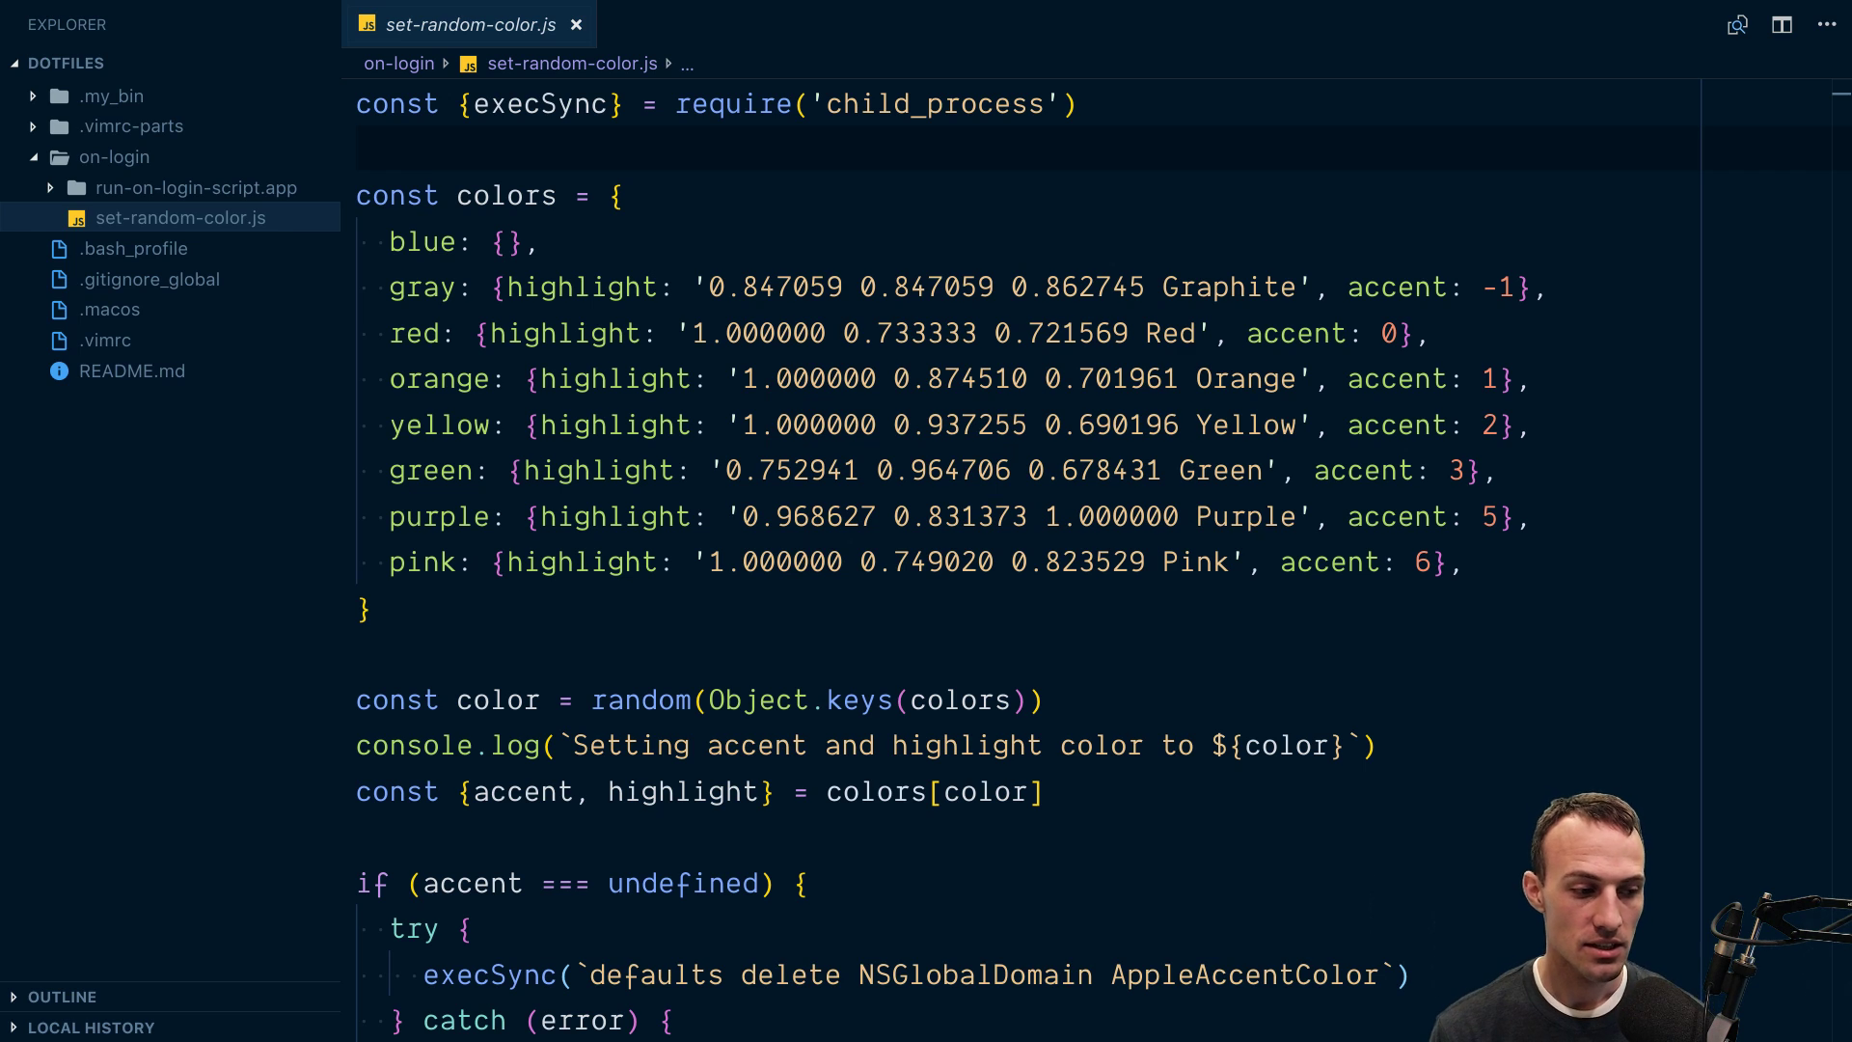
{"action": "double_click", "coordinate": [574, 421]}
{"action": "left_click", "coordinate": [494, 193]}
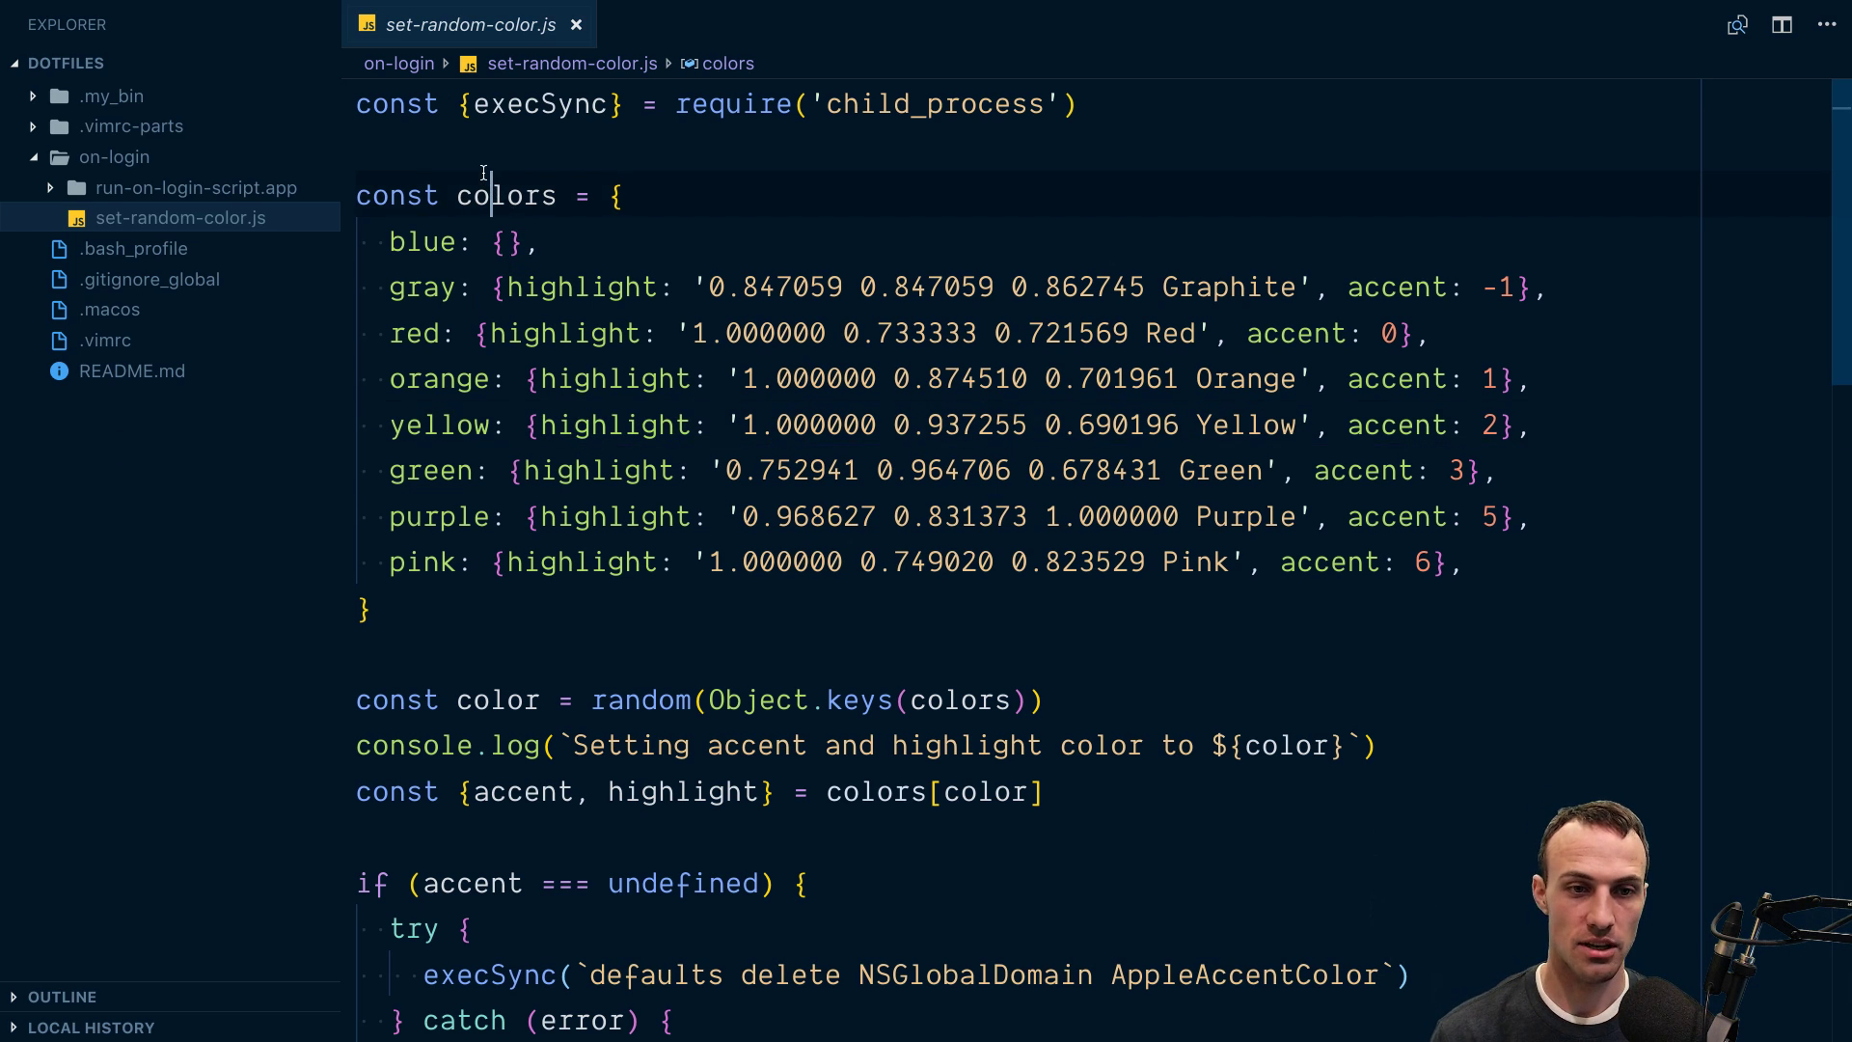
{"action": "key", "text": "shift+Down"}
{"action": "key", "text": "shift+Down"}
{"action": "key", "text": "shift+Down"}
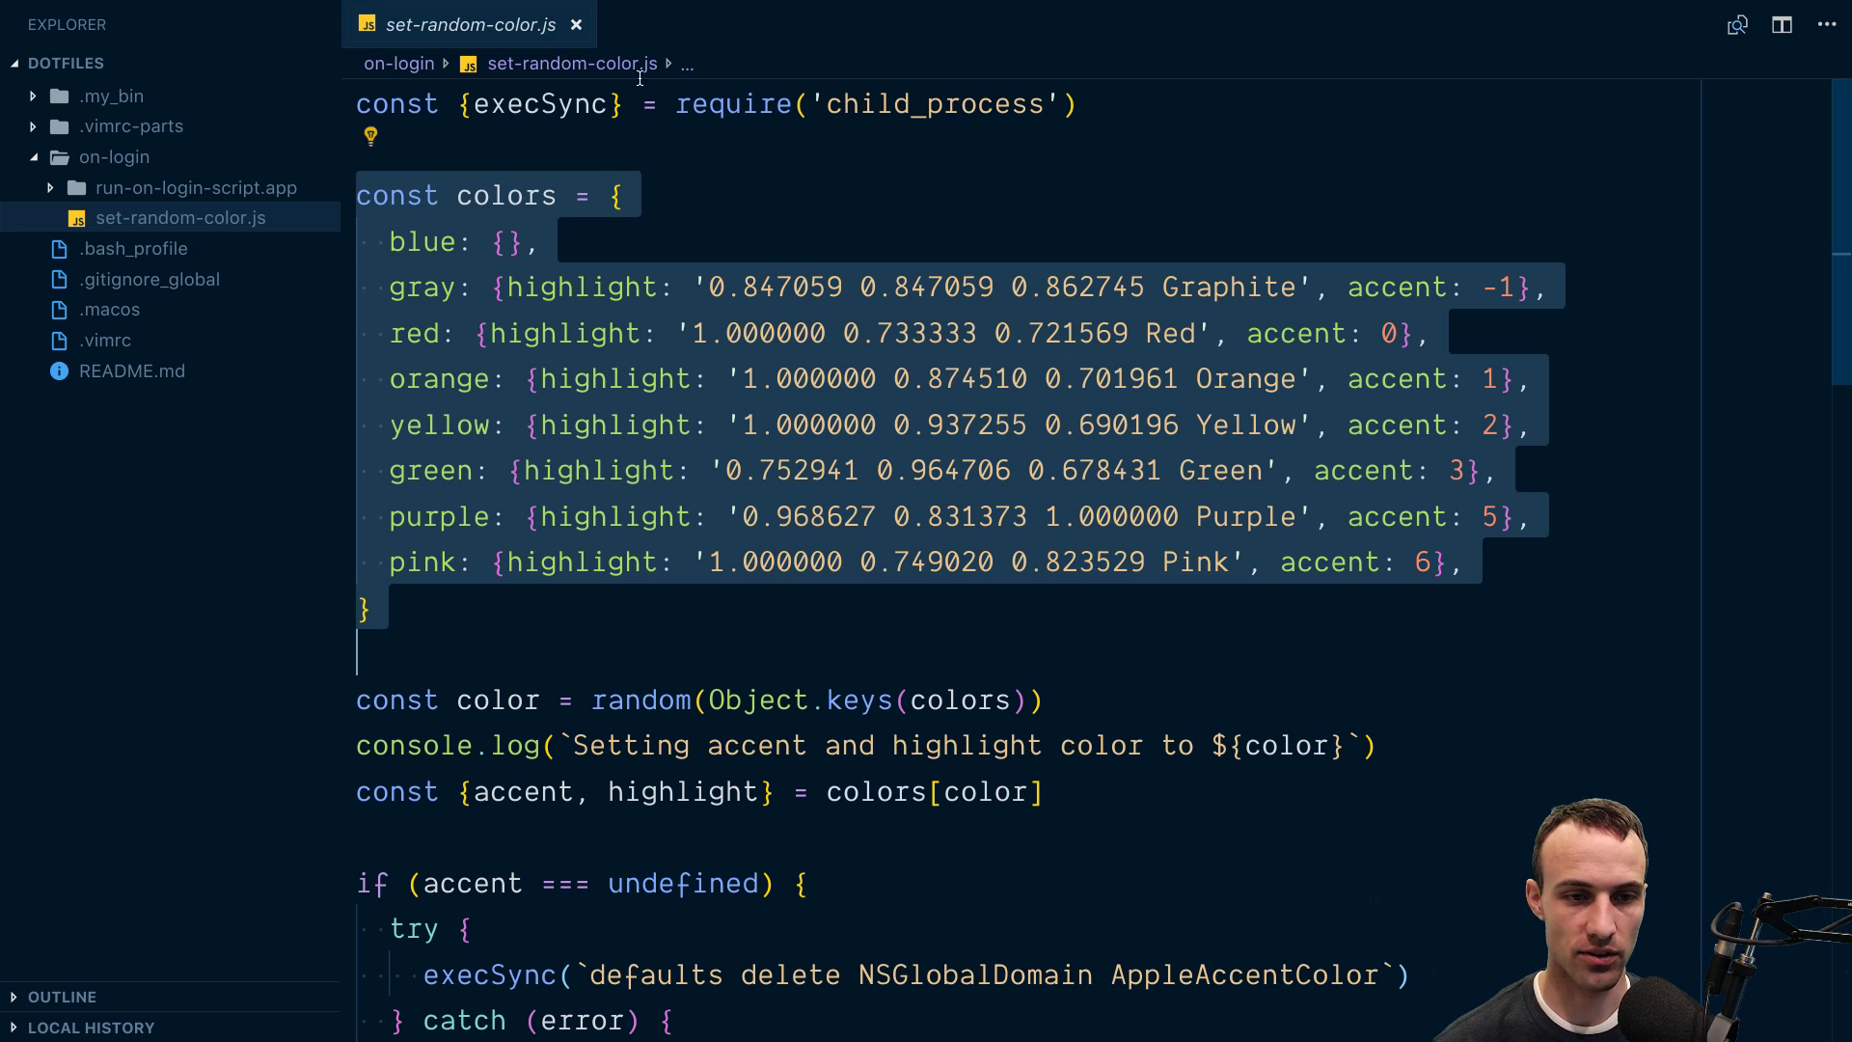
{"action": "left_click", "coordinate": [453, 242]}
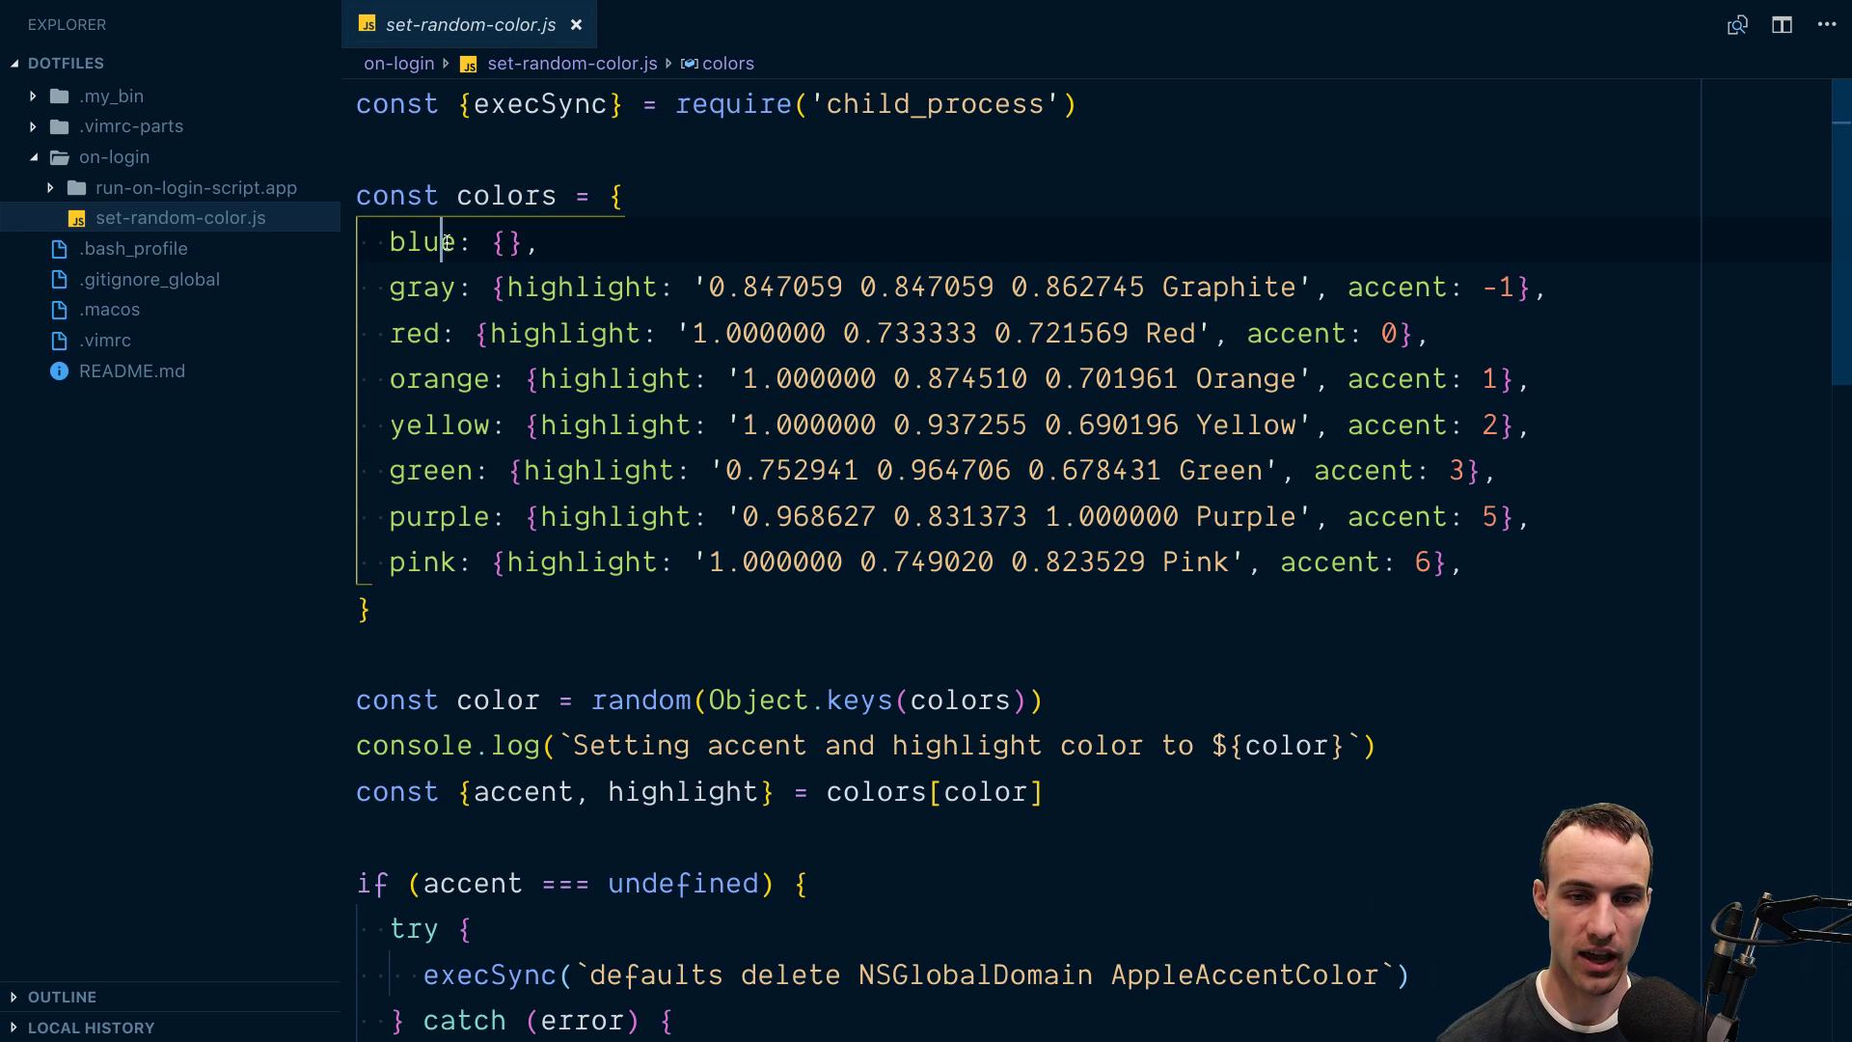
Step: Paste the defaults write AppleAccentColor command into a new integrated terminal
{"action": "key", "text": "ctrl+grave"}
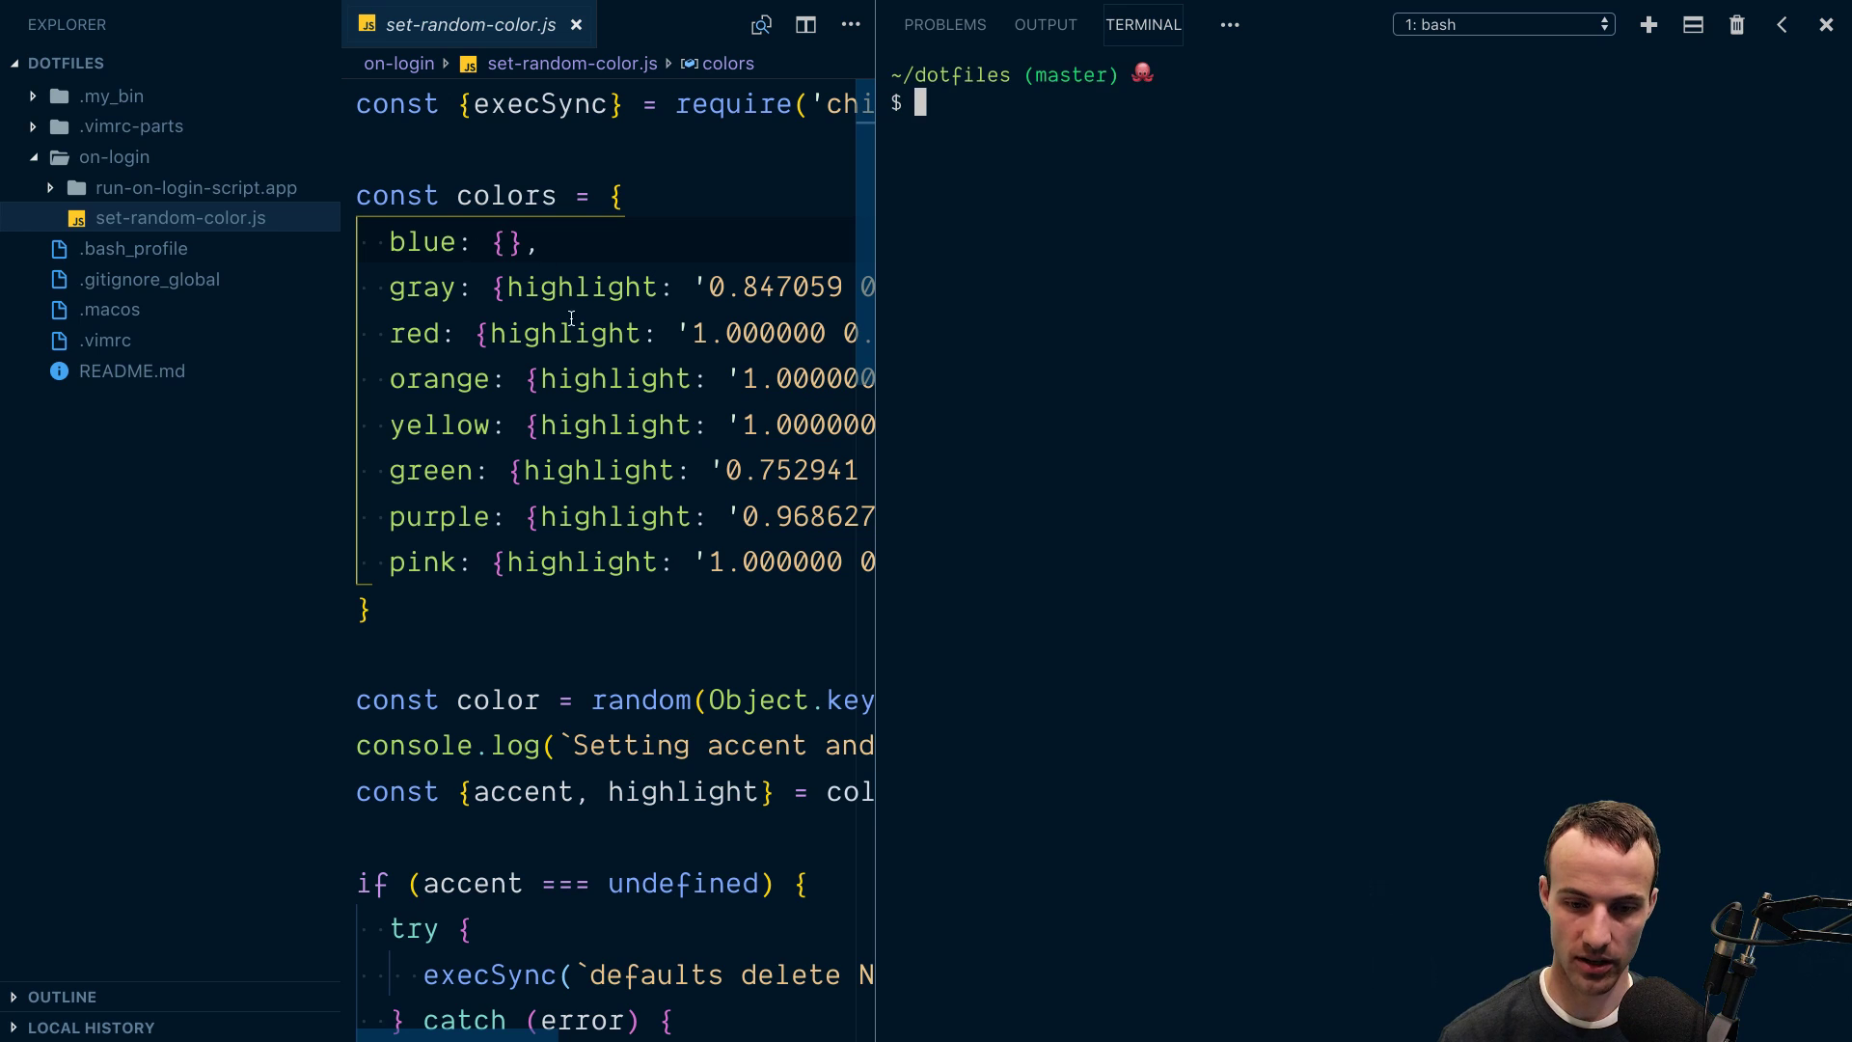
{"action": "double_click", "coordinate": [441, 378]}
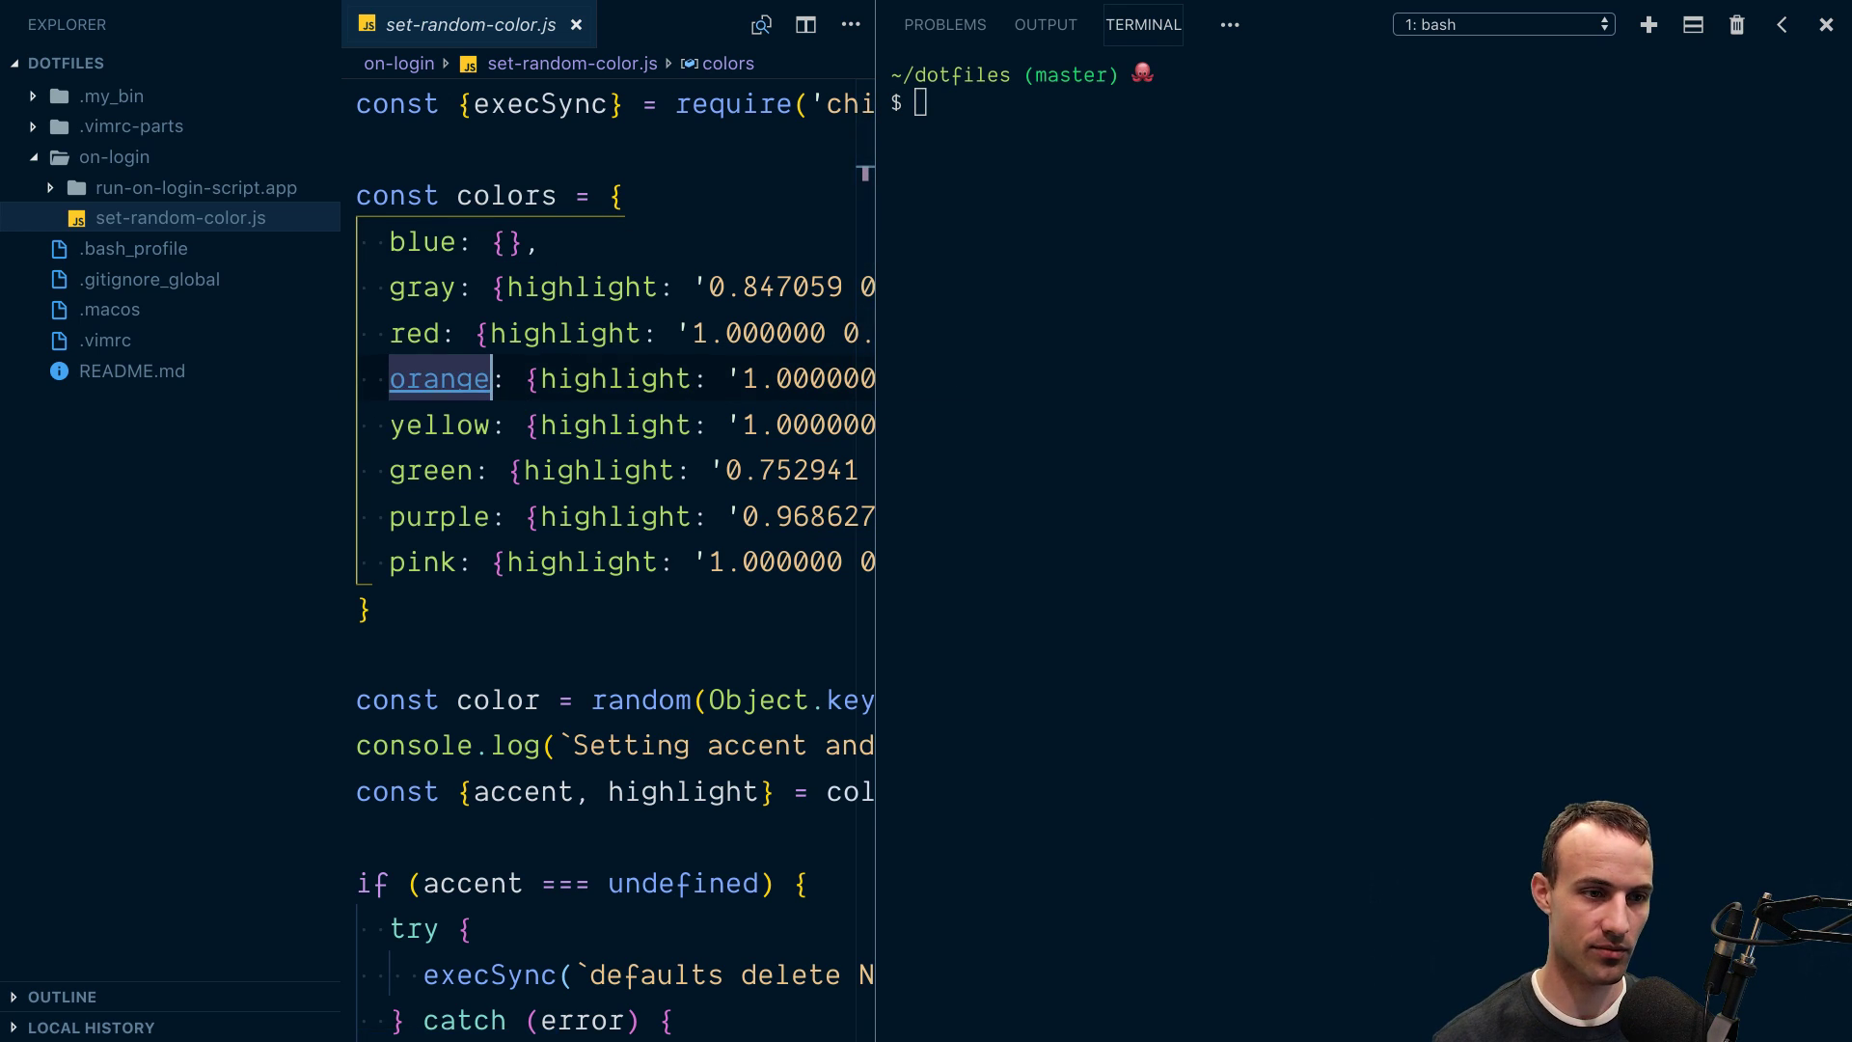
{"action": "key", "text": "ctrl+shift+e"}
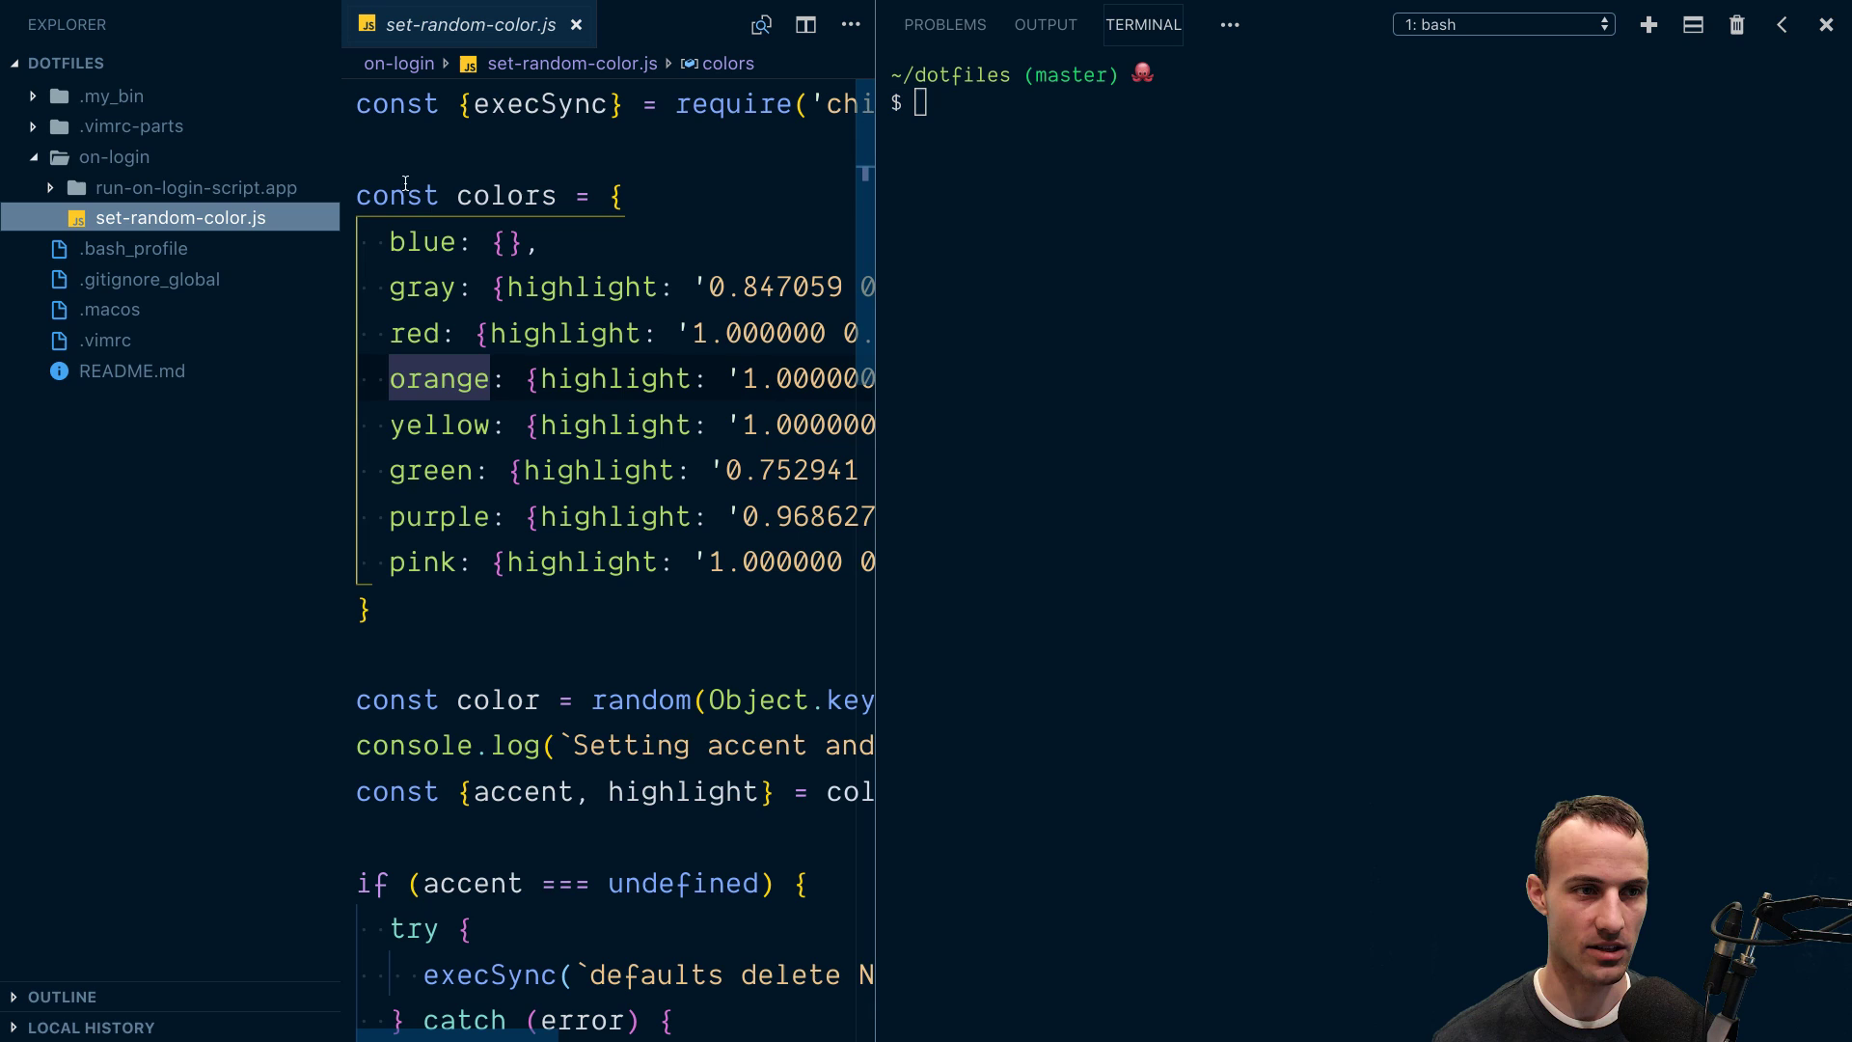
{"action": "scroll", "coordinate": [579, 446], "scroll_direction": "down", "scroll_amount": 1}
{"action": "scroll", "coordinate": [579, 446], "scroll_direction": "down", "scroll_amount": 5}
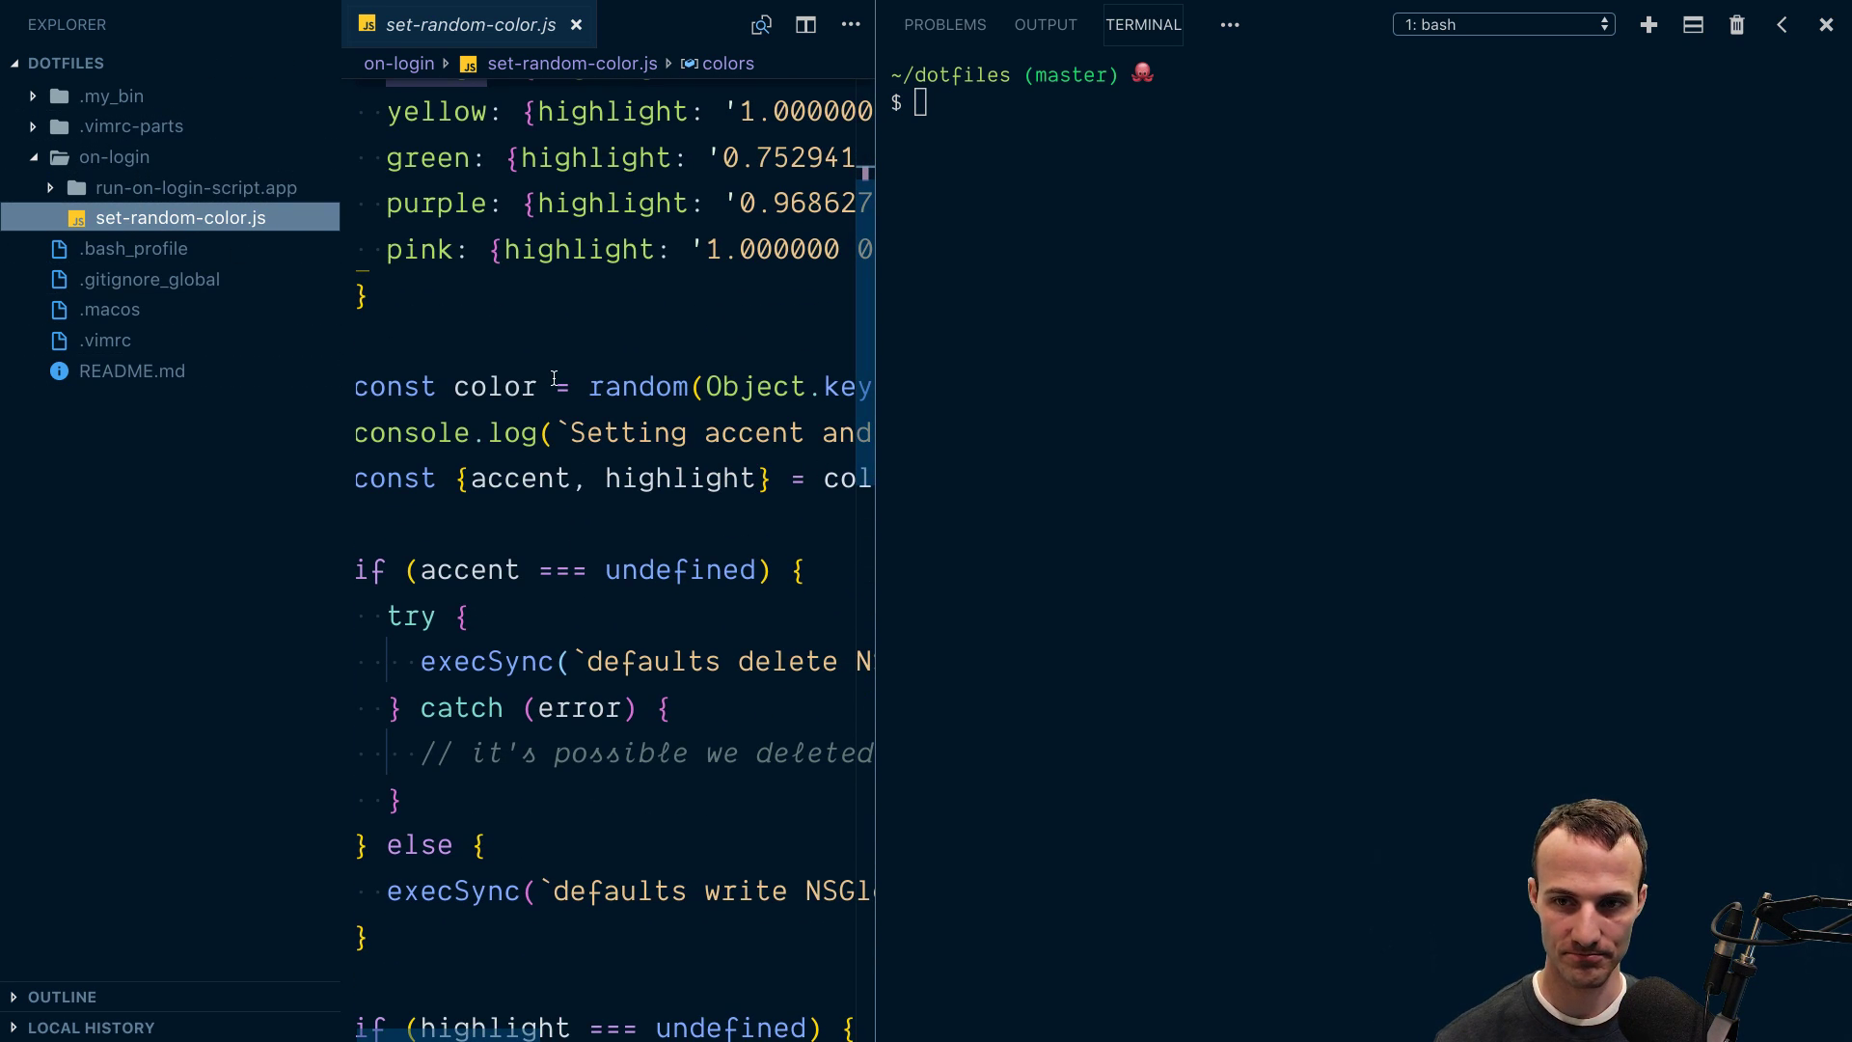
{"action": "scroll", "coordinate": [677, 553], "scroll_direction": "down", "scroll_amount": 5}
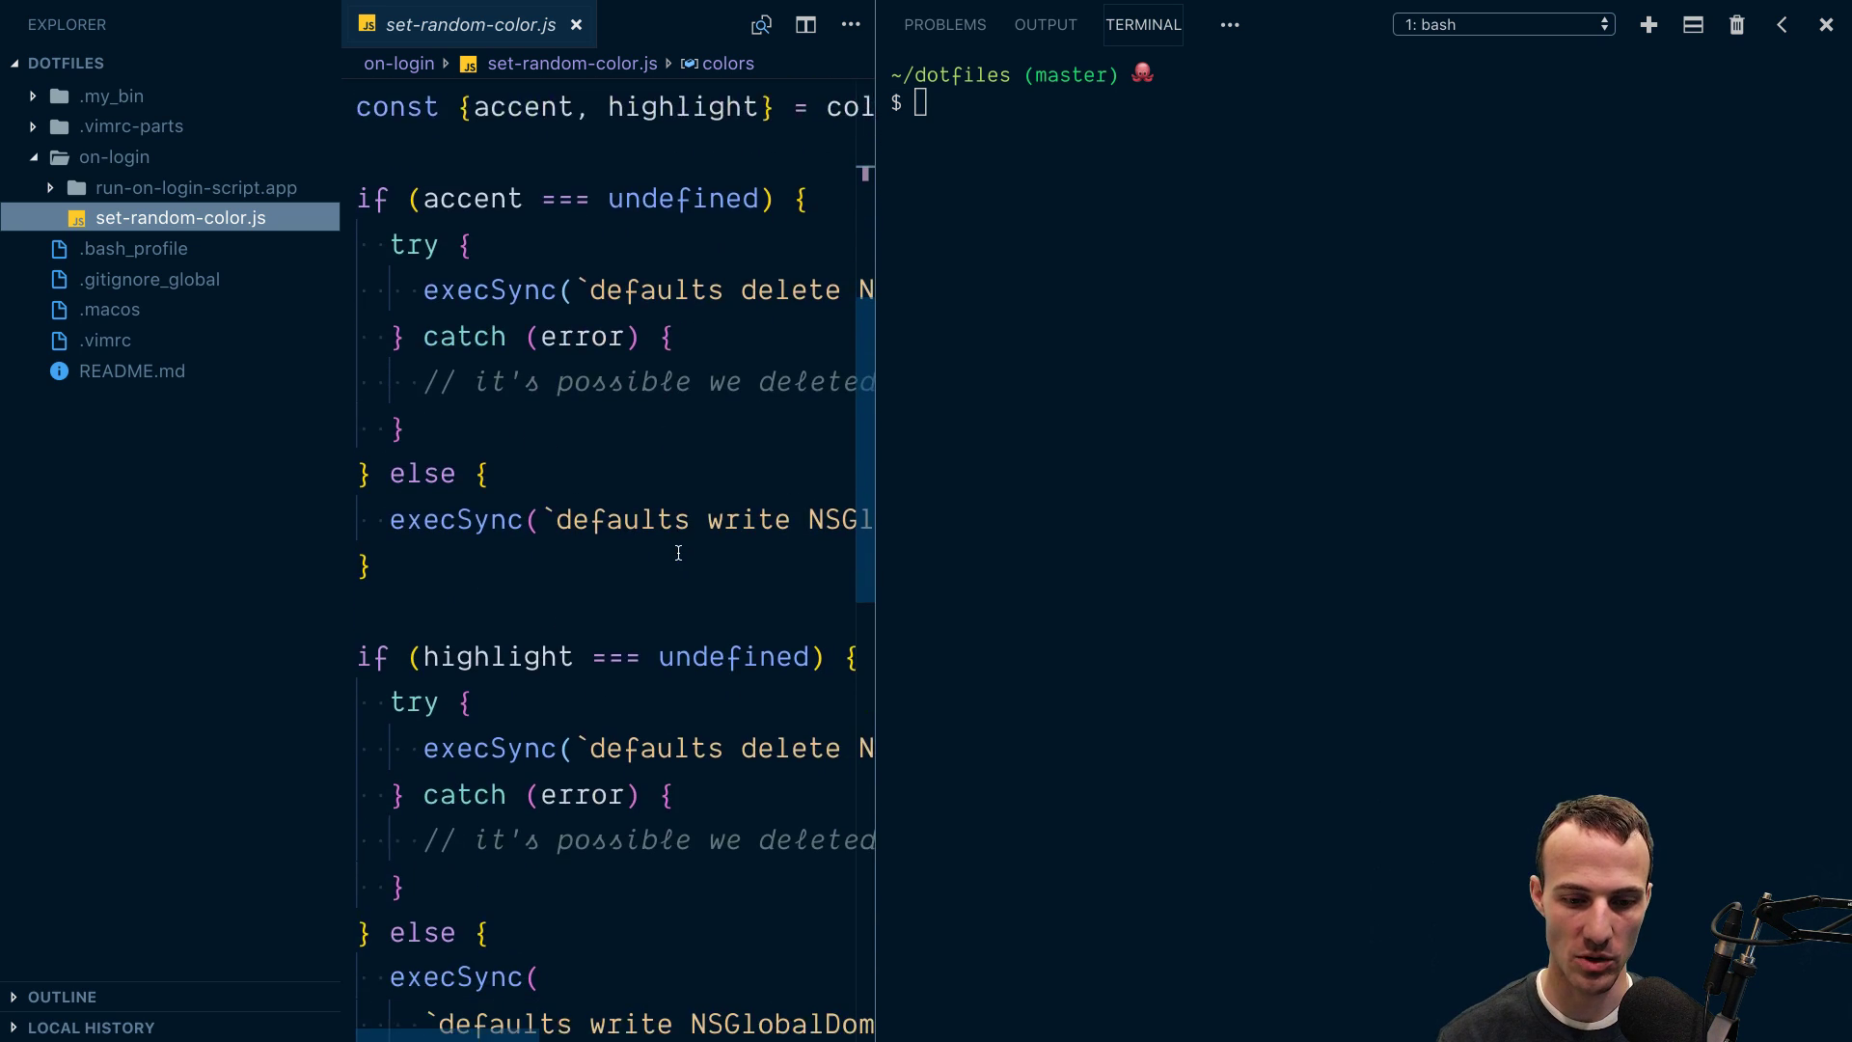
{"action": "scroll", "coordinate": [677, 552], "scroll_direction": "down", "scroll_amount": 2}
{"action": "left_click_drag", "start_coordinate": [874, 434], "coordinate": [1005, 435]}
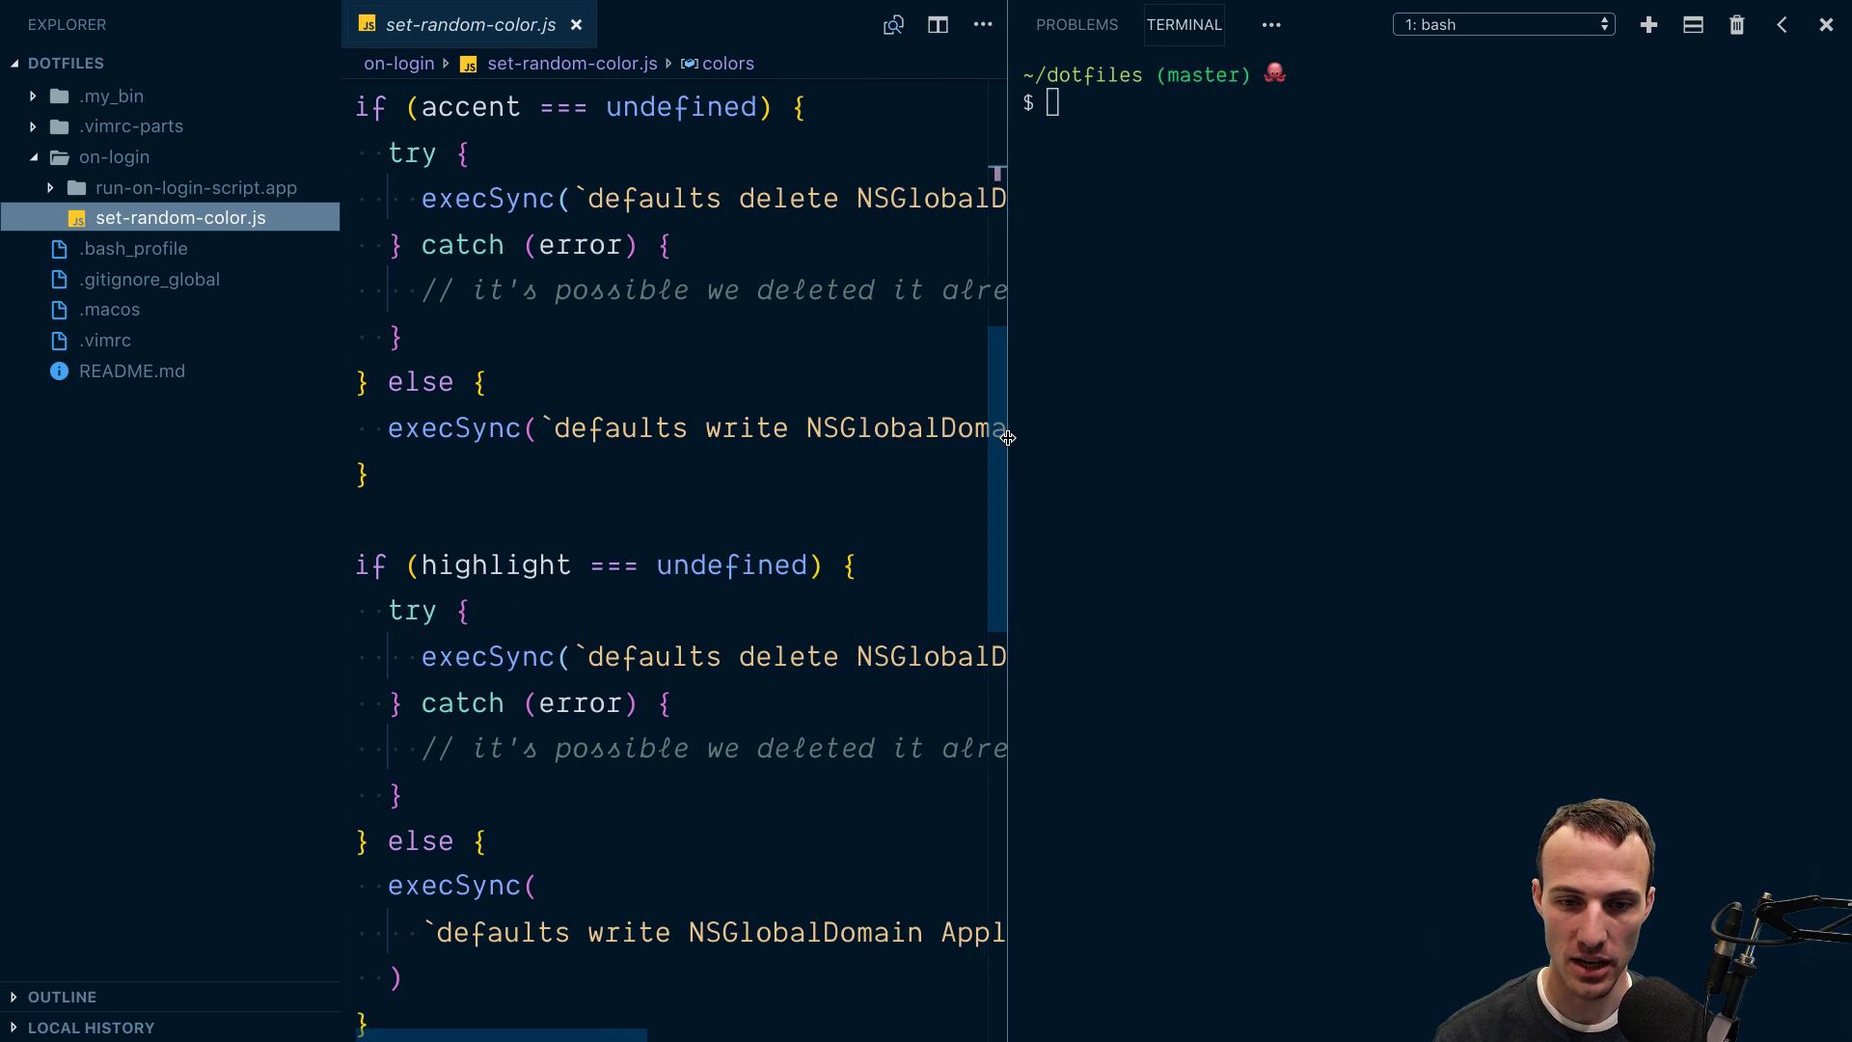
{"action": "left_click", "coordinate": [632, 428]}
{"action": "left_click_drag", "start_coordinate": [551, 428], "coordinate": [1006, 426]}
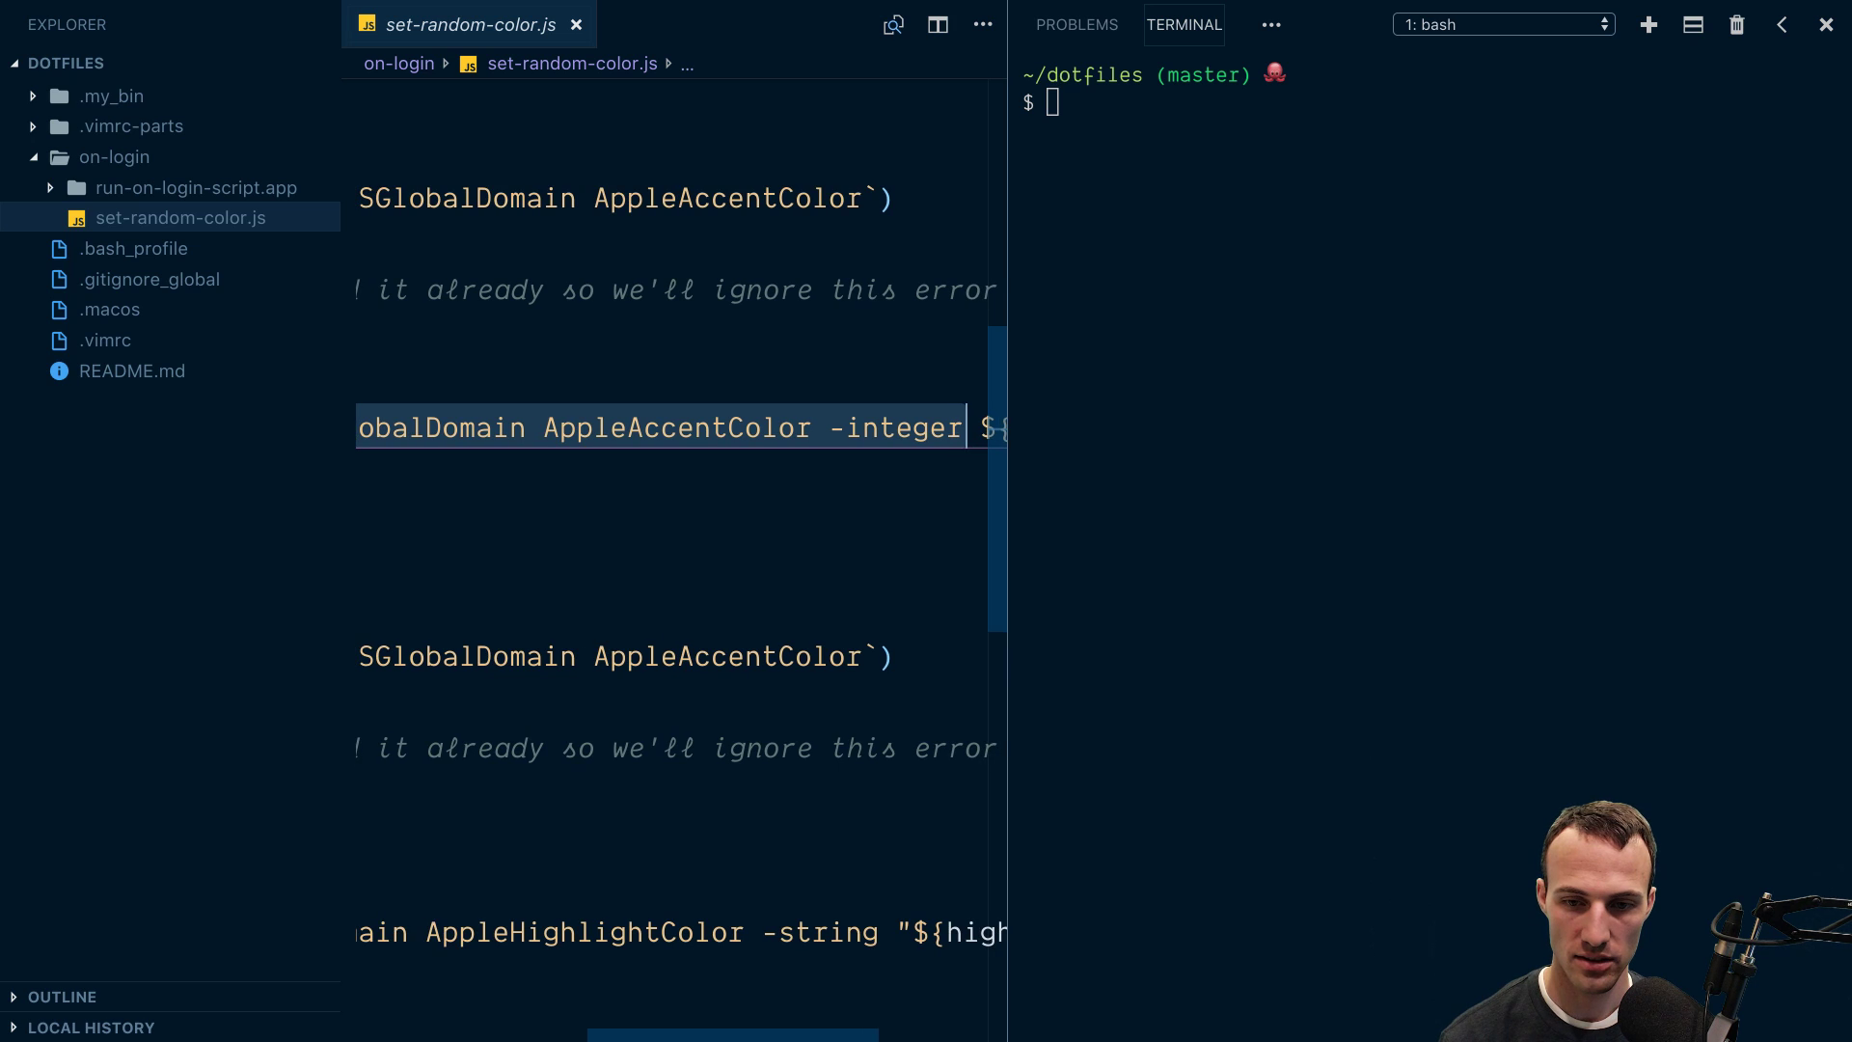
{"action": "left_click", "coordinate": [1100, 324]}
{"action": "type", "text": "defaults write NSGlobalDomain AppleAccentColor"}
Step: Change the command to defaults read and run it, showing accent color 3
{"action": "key", "text": "alt+Left"}
{"action": "key", "text": "alt+Left"}
{"action": "key", "text": "alt+Left"}
{"action": "key", "text": "alt+Right"}
{"action": "key", "text": "BackSpace"}
{"action": "key", "text": "BackSpace"}
{"action": "key", "text": "BackSpace"}
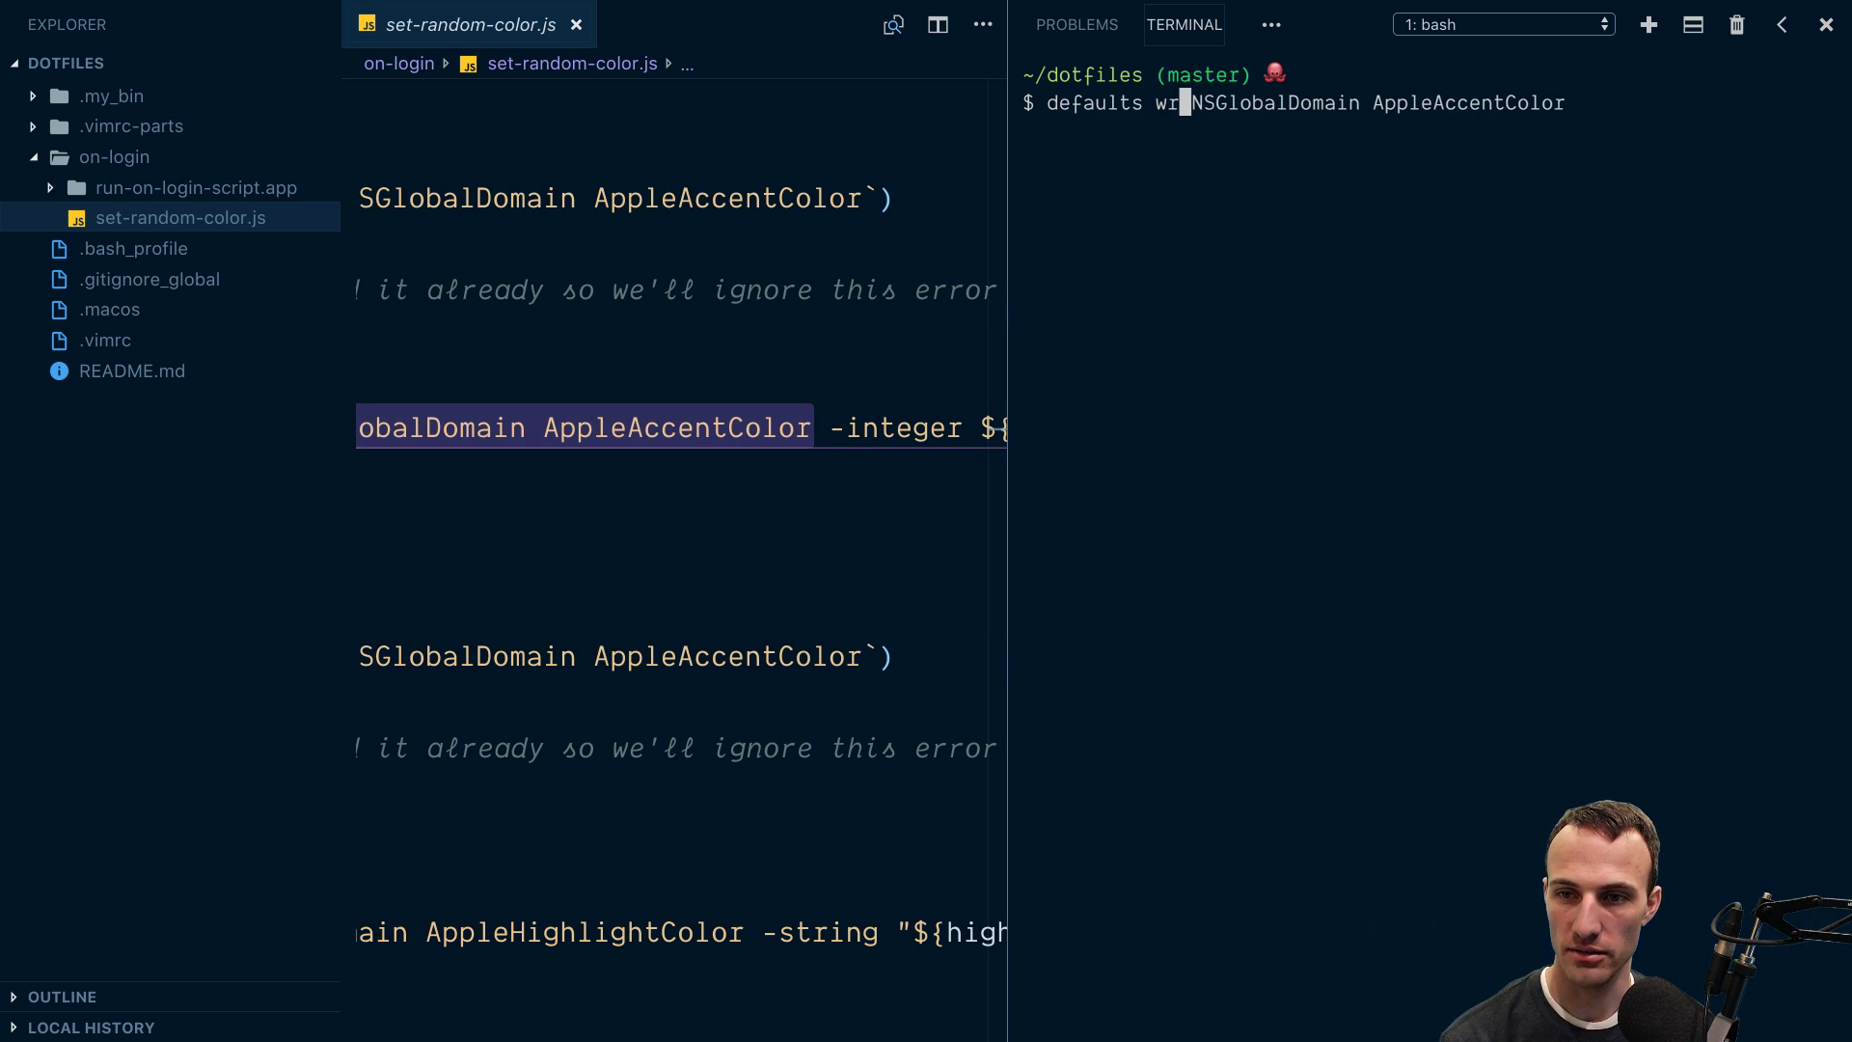
{"action": "key", "text": "BackSpace"}
{"action": "key", "text": "BackSpace"}
{"action": "type", "text": "read"}
{"action": "key", "text": "Return"}
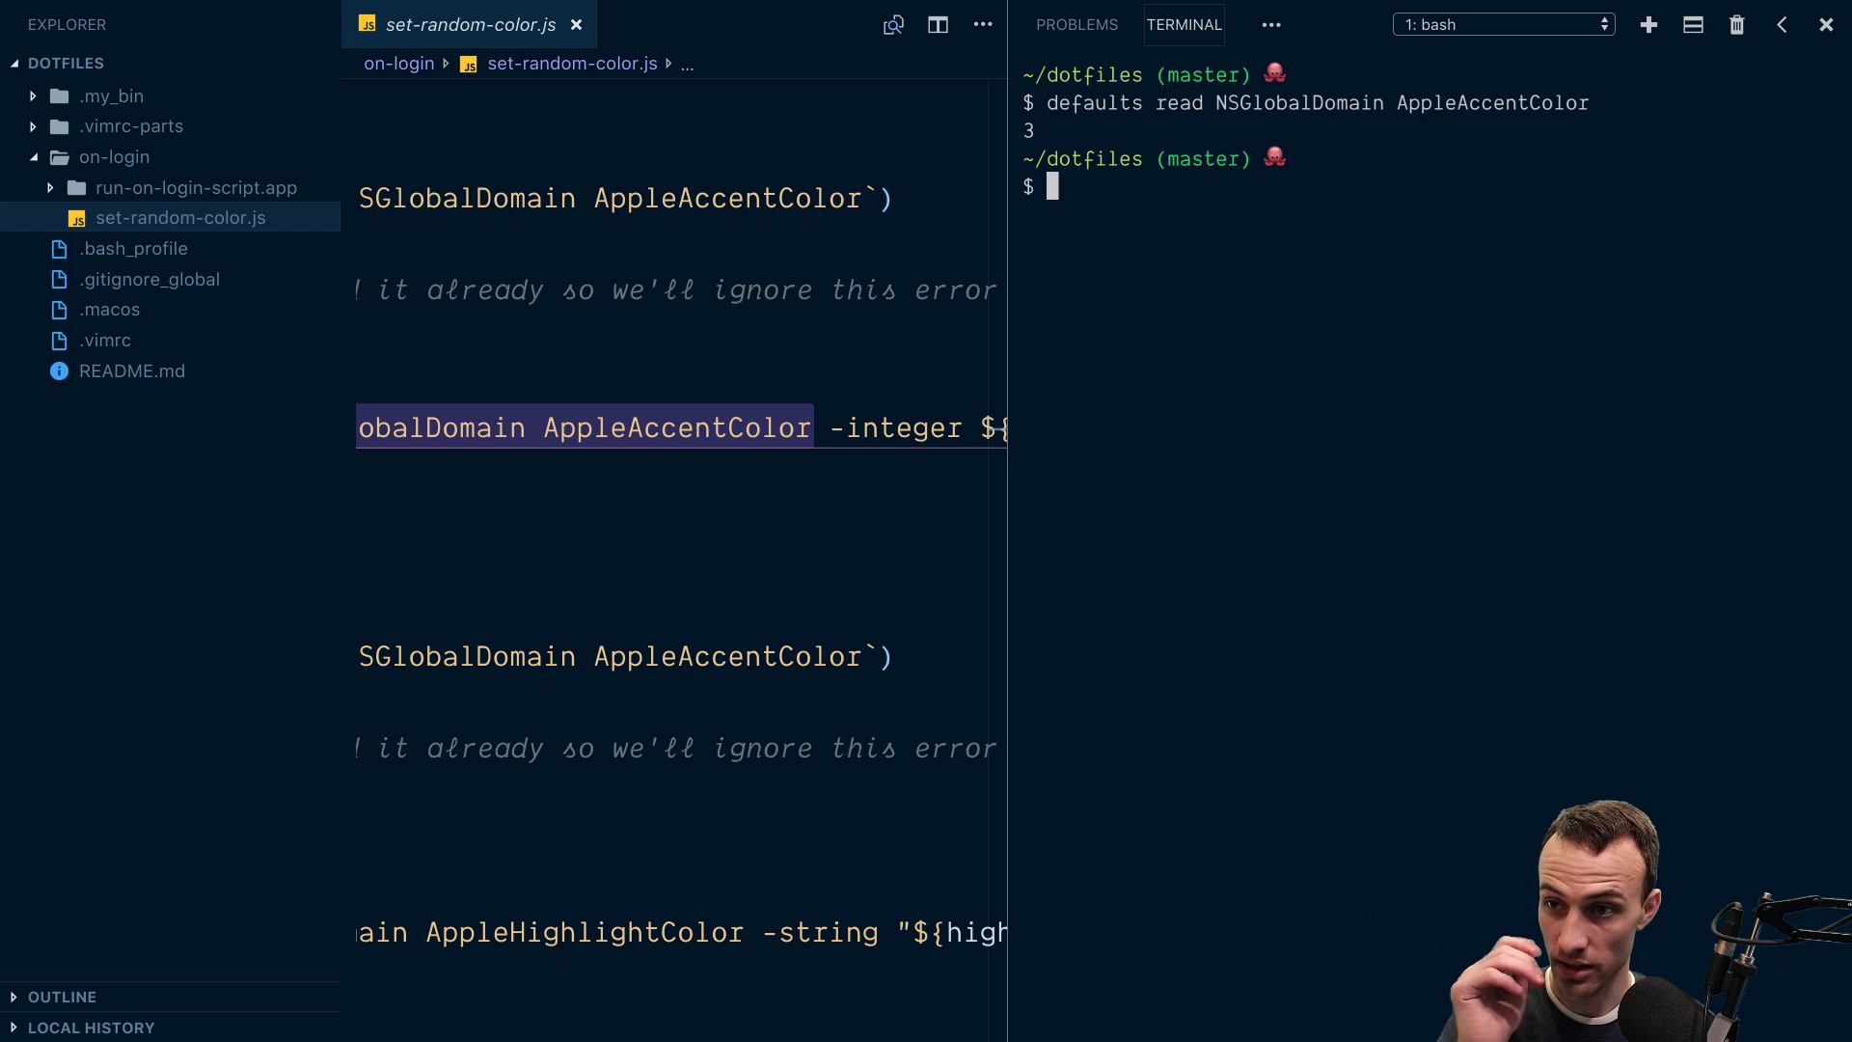
Step: Rerun the read command for AppleHighlightColor, showing Green
{"action": "key", "text": "Up"}
{"action": "key", "text": "alt+Left"}
{"action": "key", "text": "Right"}
{"action": "key", "text": "Right"}
{"action": "key", "text": "Right"}
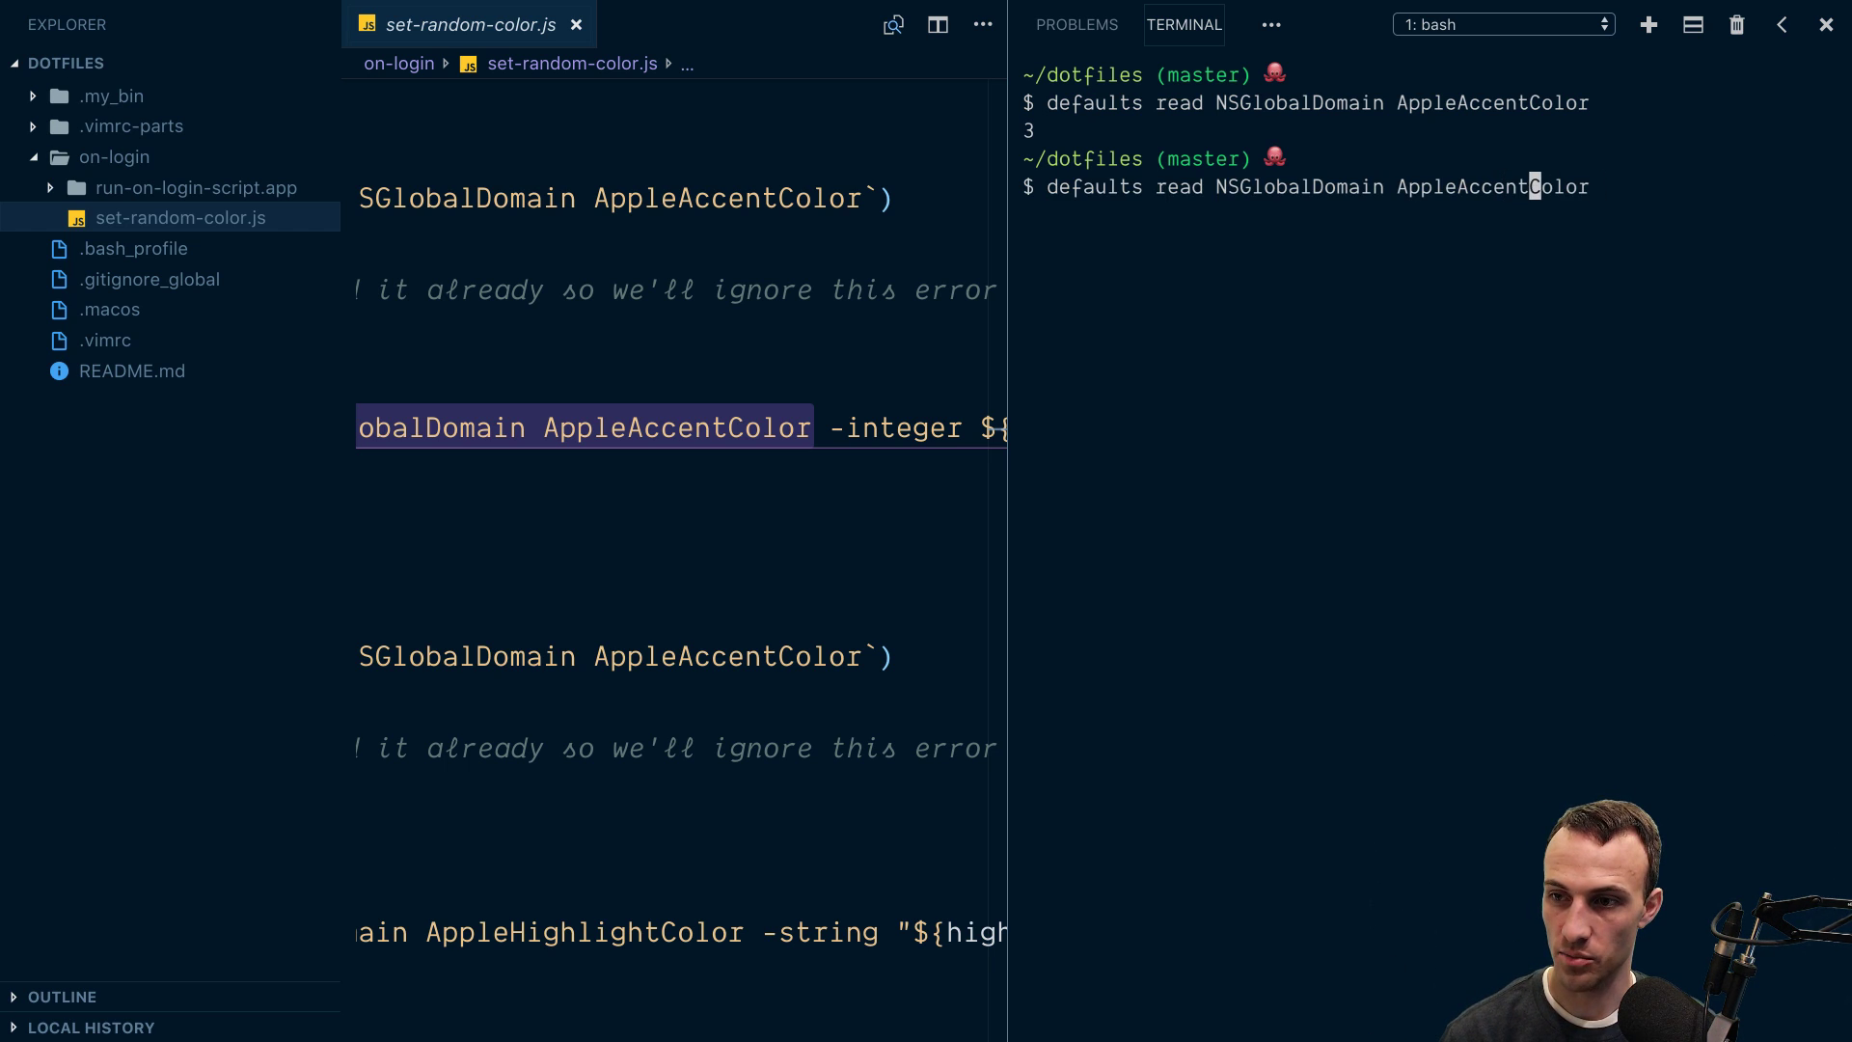
{"action": "key", "text": "BackSpace"}
{"action": "key", "text": "BackSpace"}
{"action": "key", "text": "BackSpace"}
{"action": "type", "text": "Highlight"}
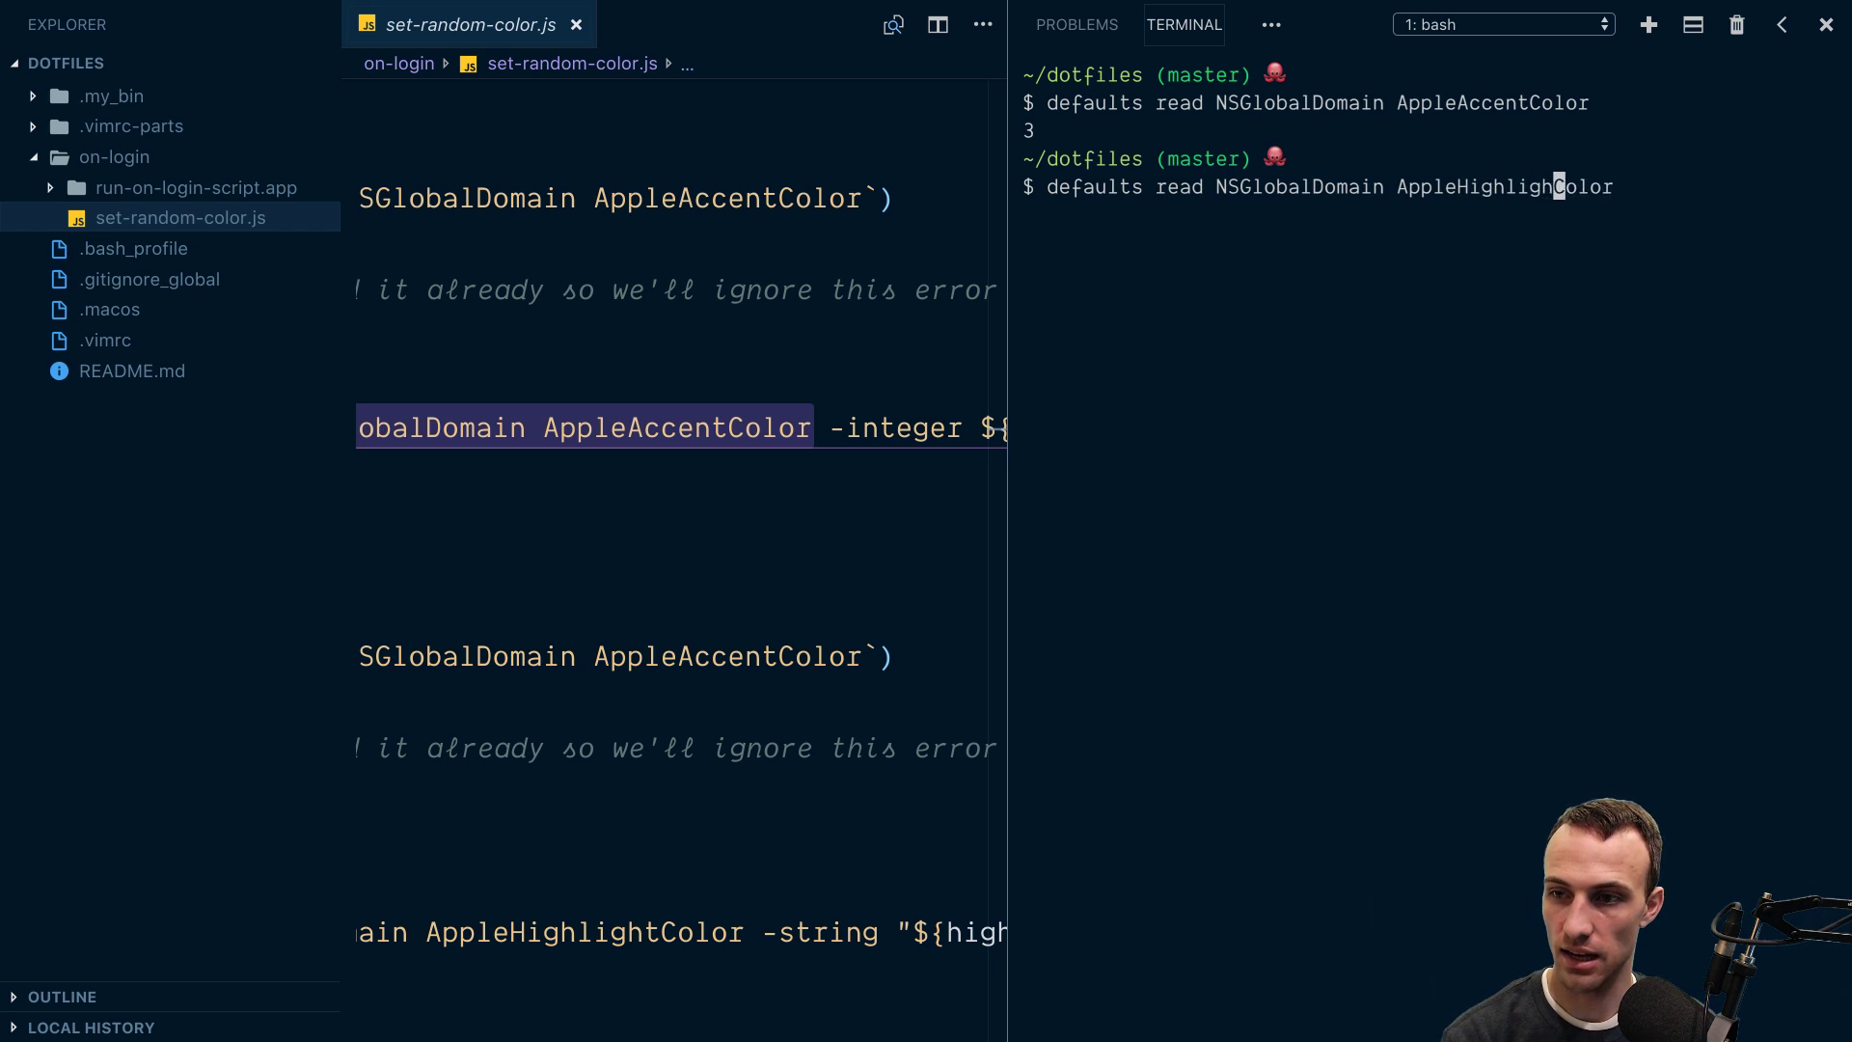
{"action": "key", "text": "Return"}
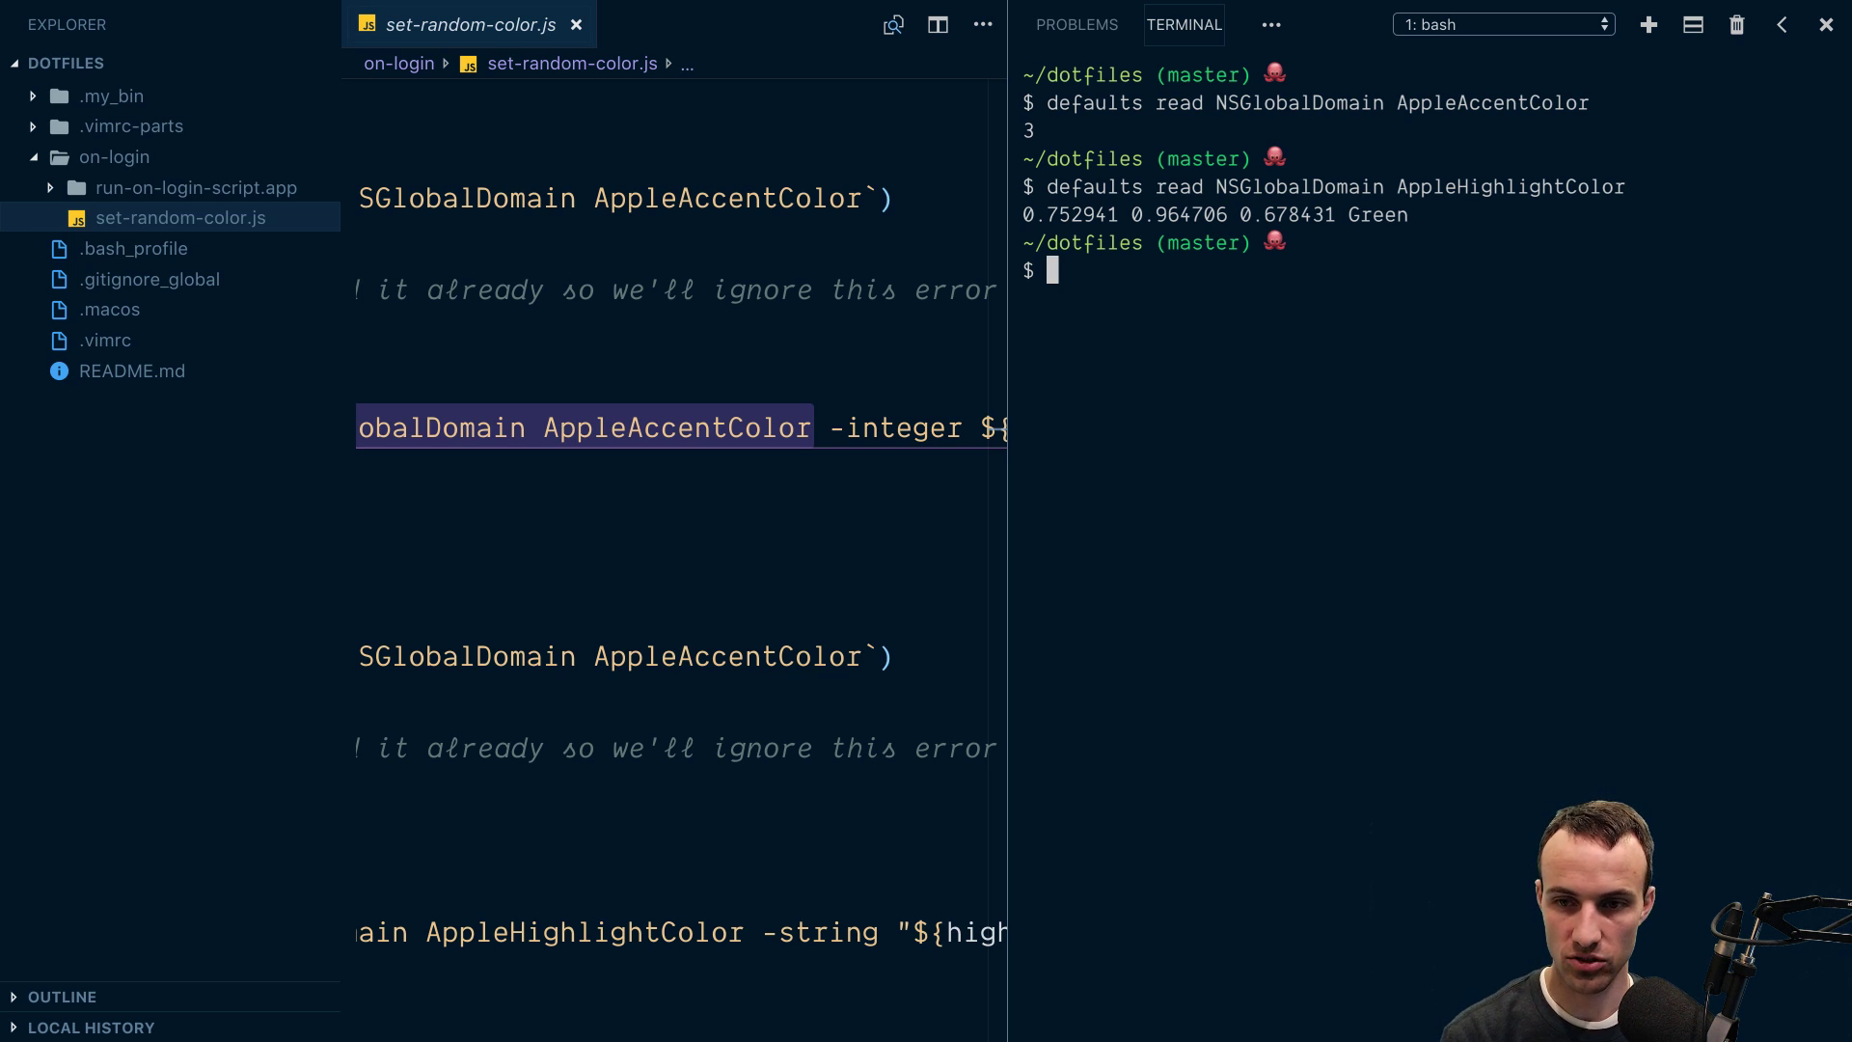
Step: Close the terminal and check the green accent in System Preferences General
{"action": "key", "text": "super+Tab"}
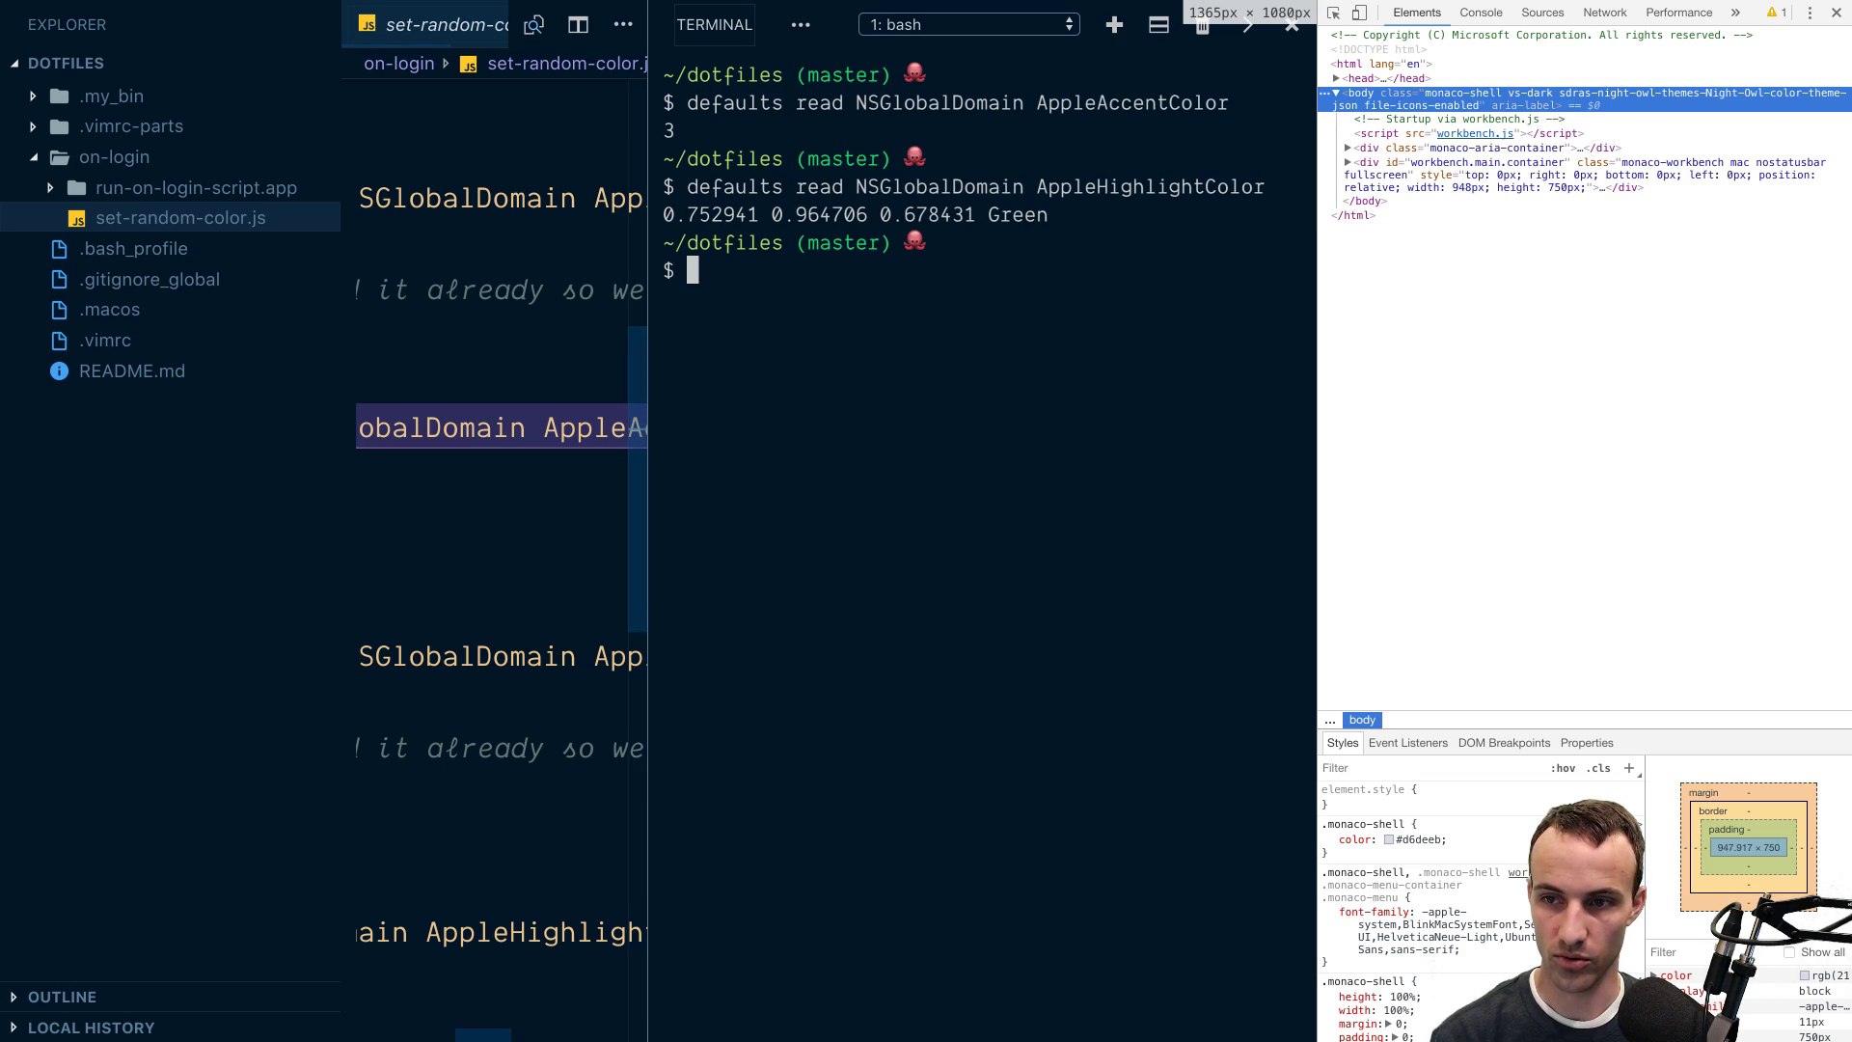
{"action": "key", "text": "super+Tab"}
{"action": "key", "text": "ctrl+grave"}
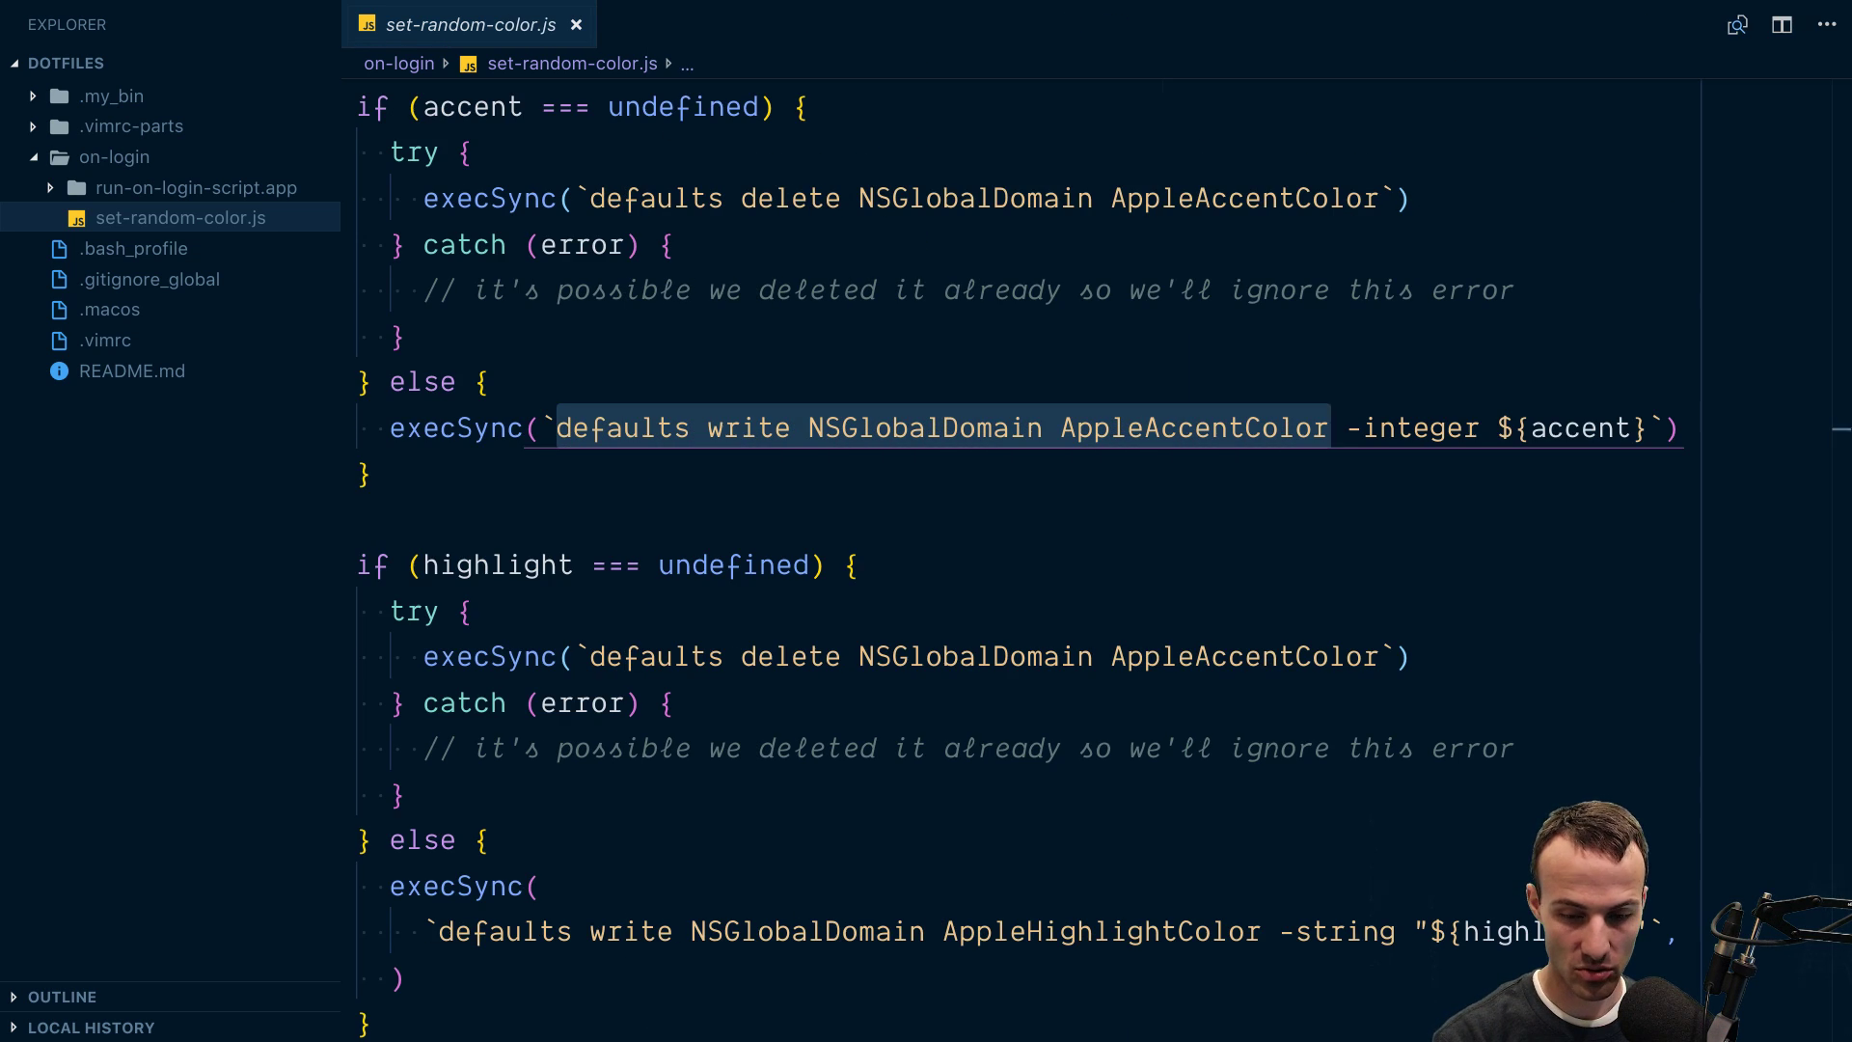
{"action": "scroll", "coordinate": [1160, 311], "scroll_direction": "up", "scroll_amount": 10}
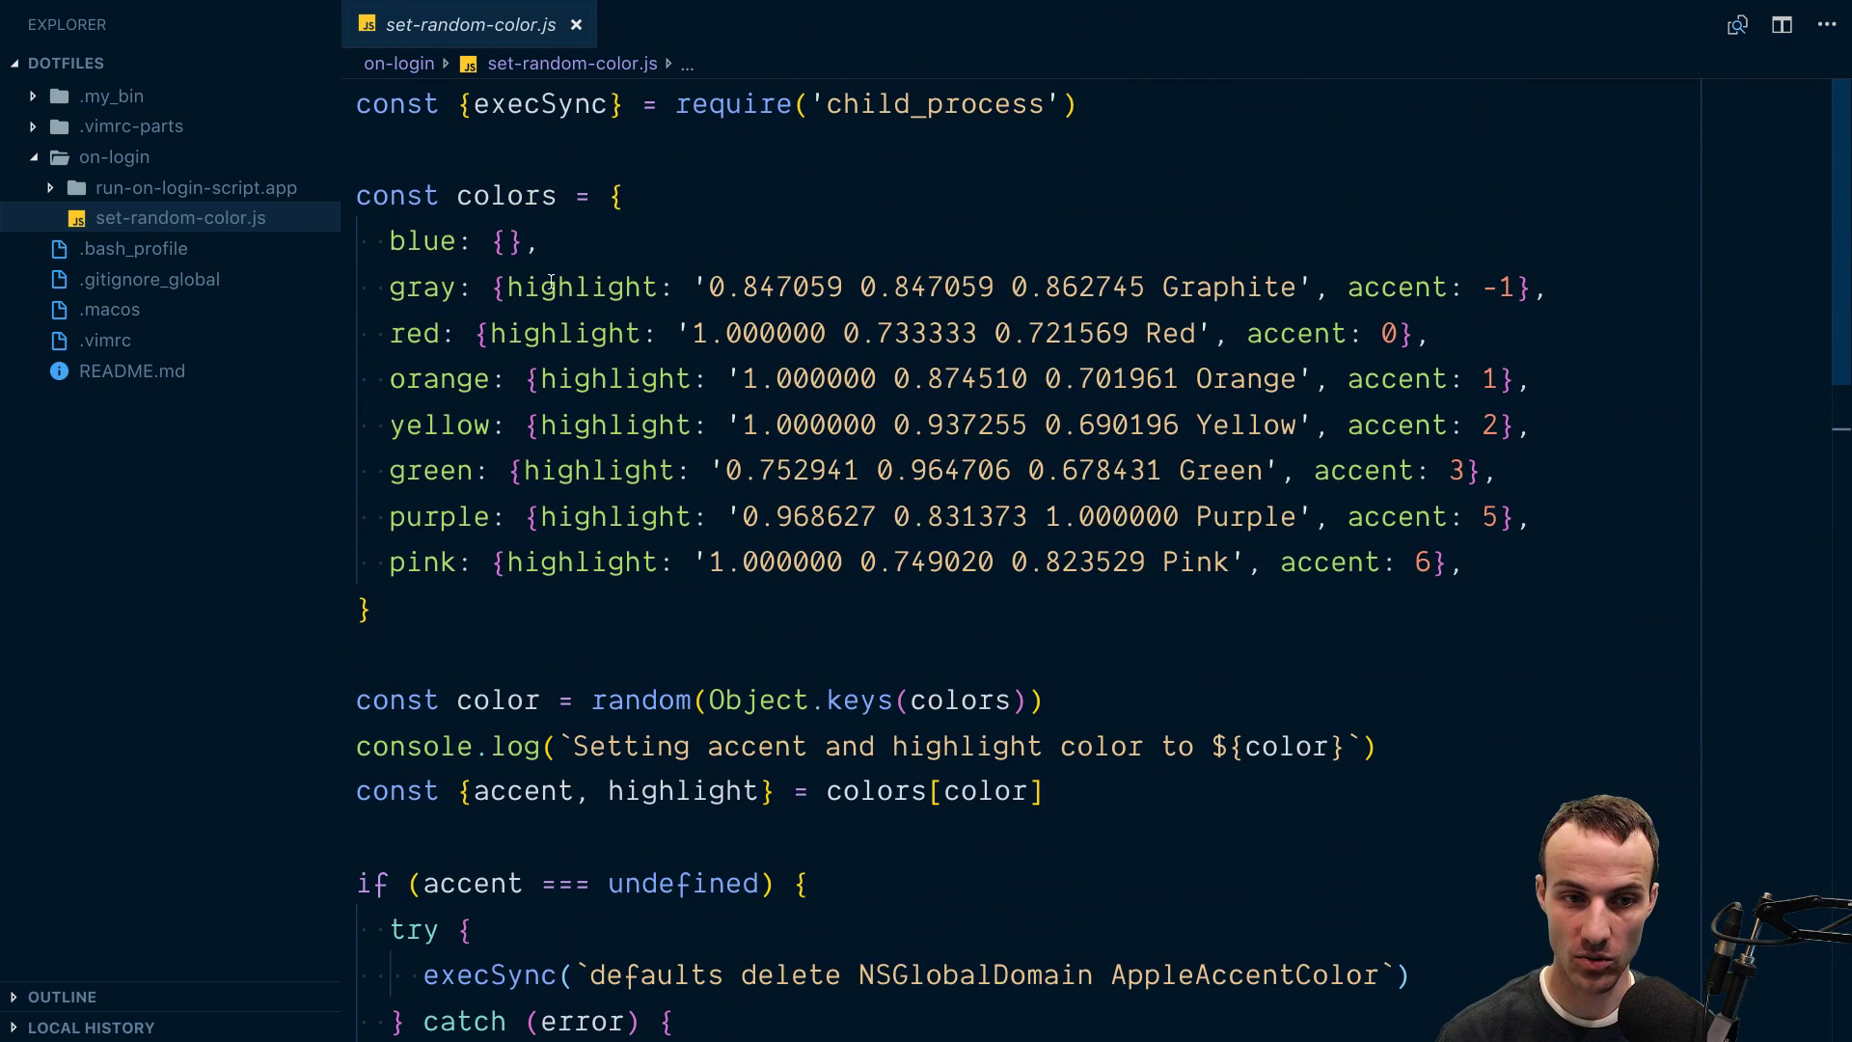
{"action": "key", "text": "super+Tab"}
{"action": "key", "text": "super+Tab"}
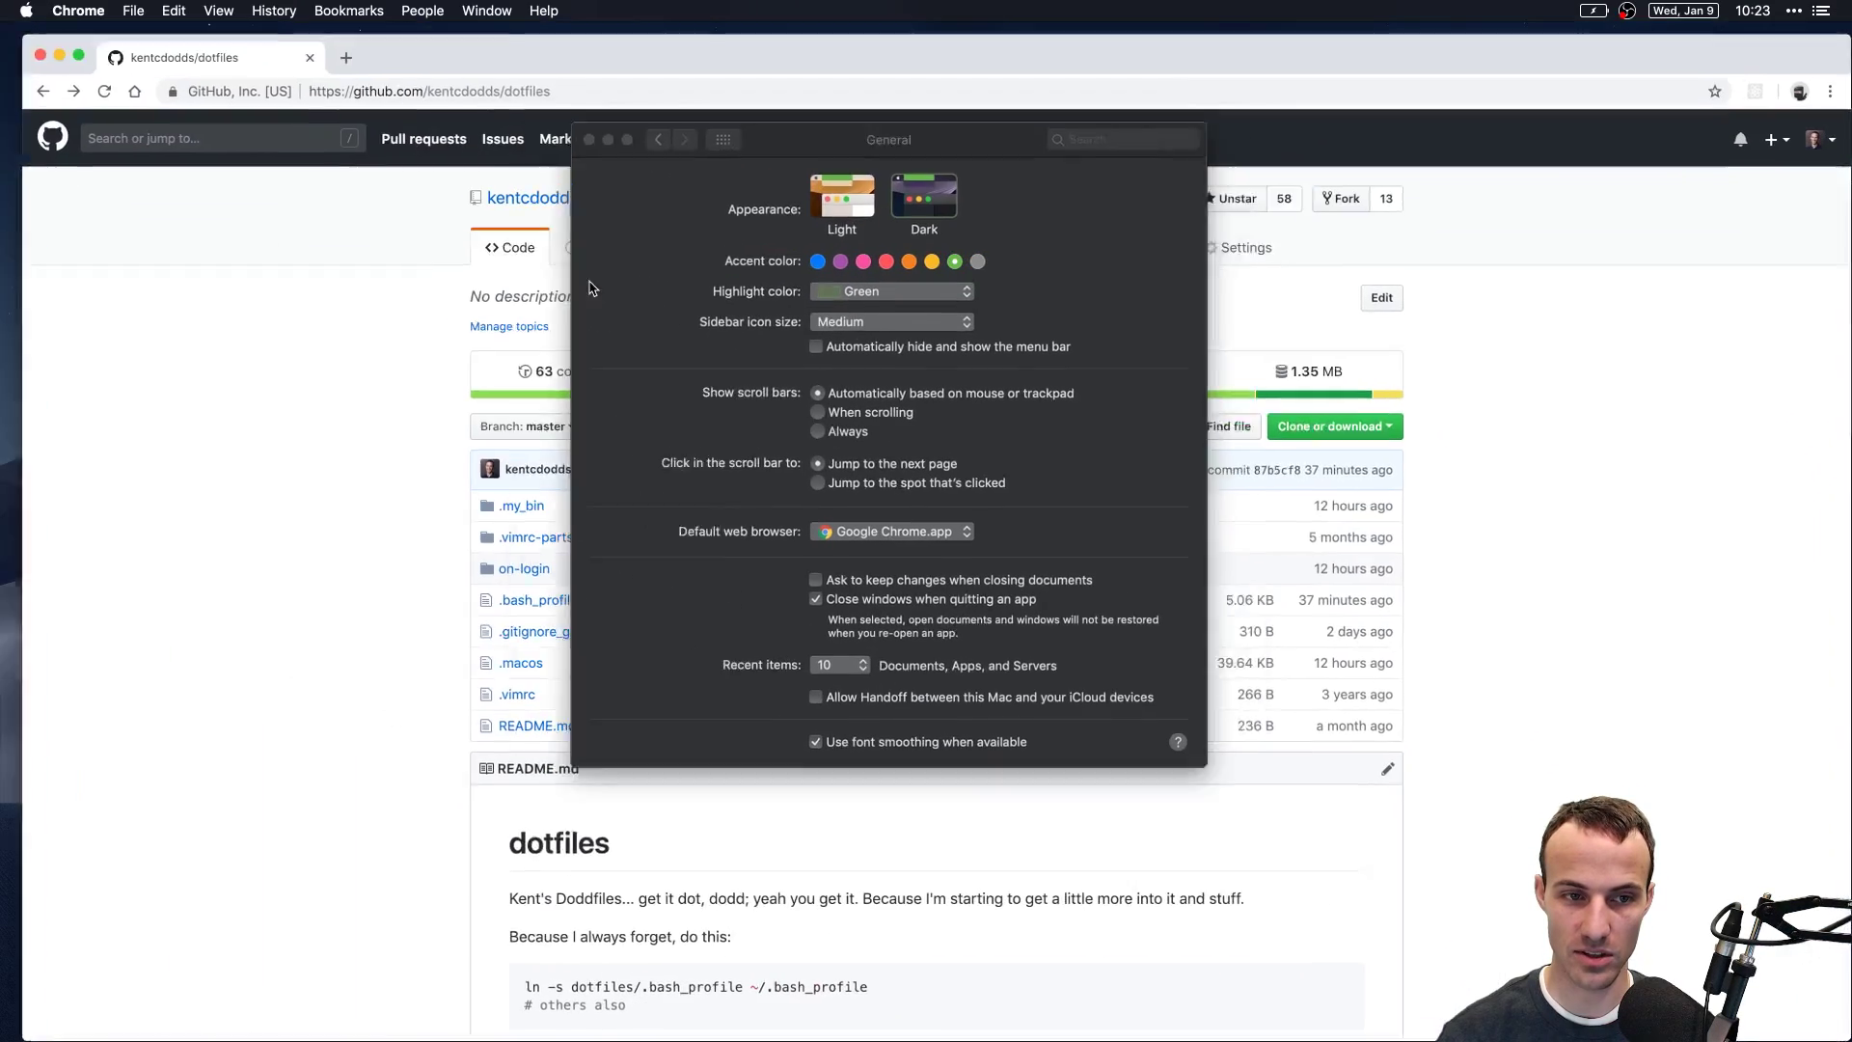
{"action": "left_click", "coordinate": [590, 287]}
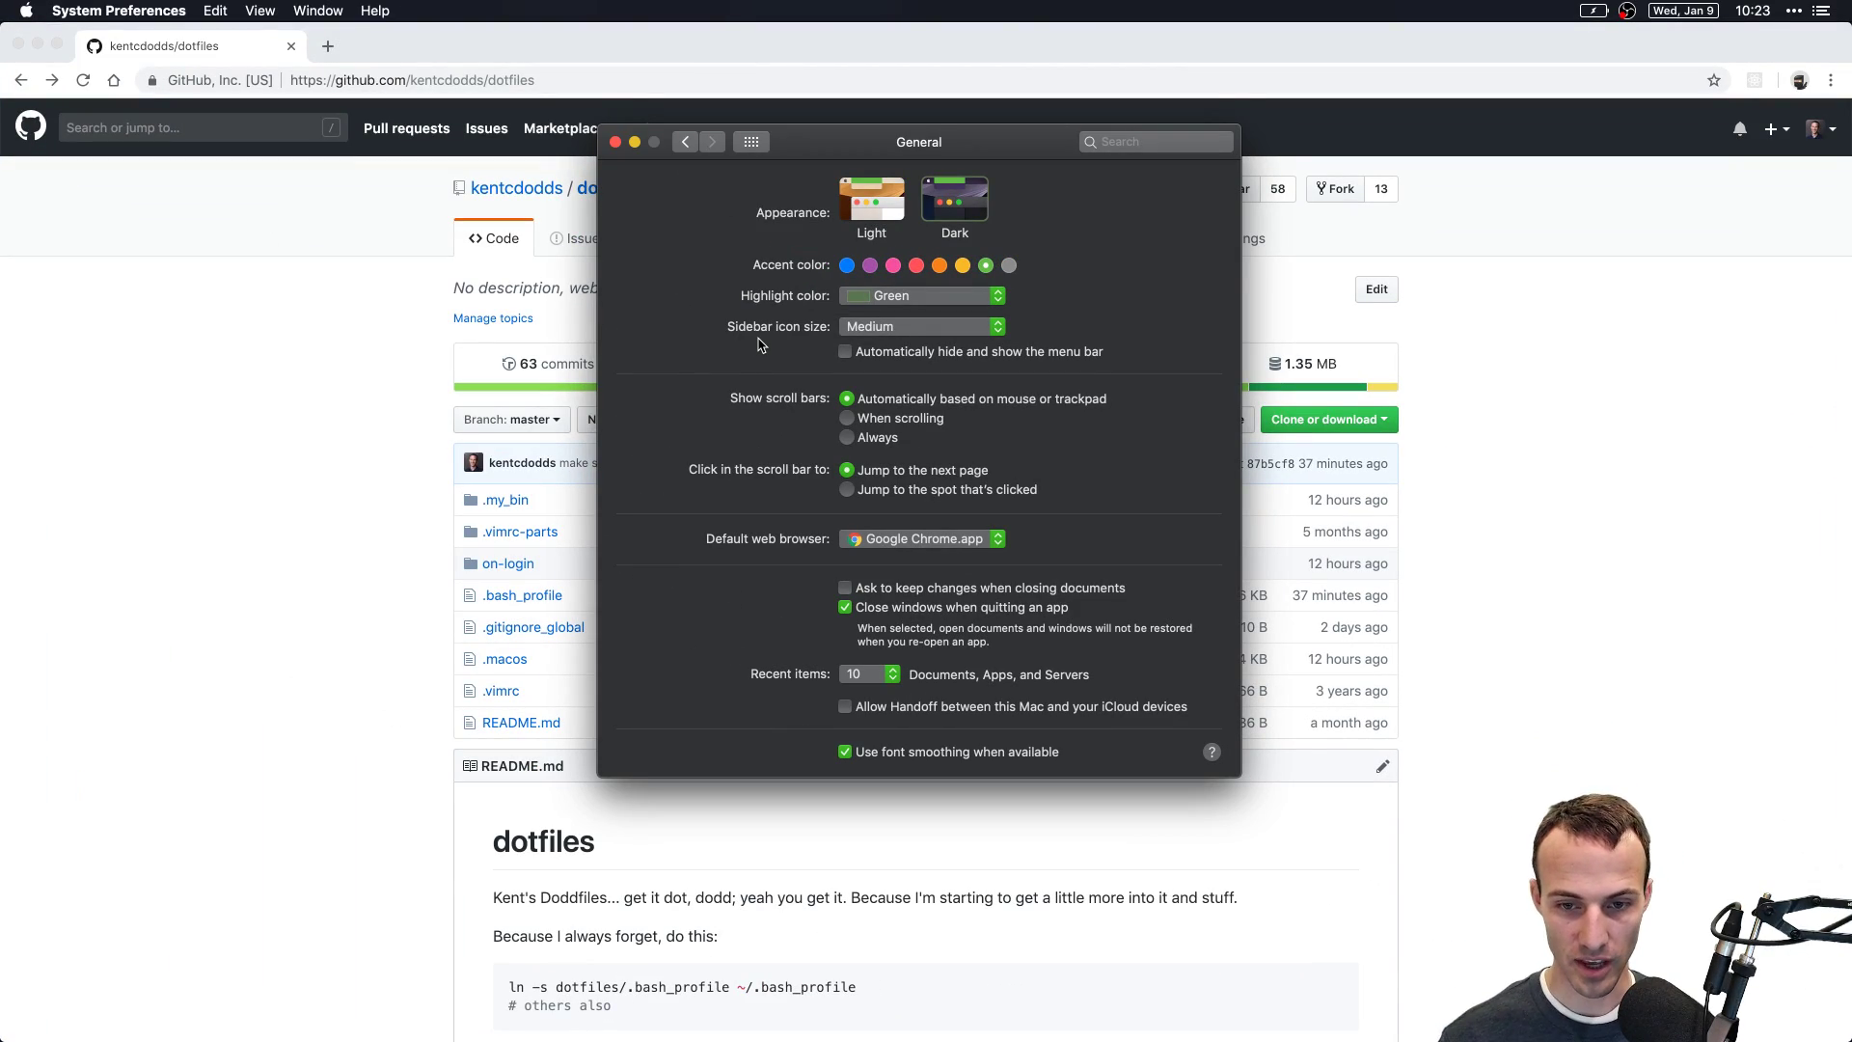
{"action": "key", "text": "super+Tab"}
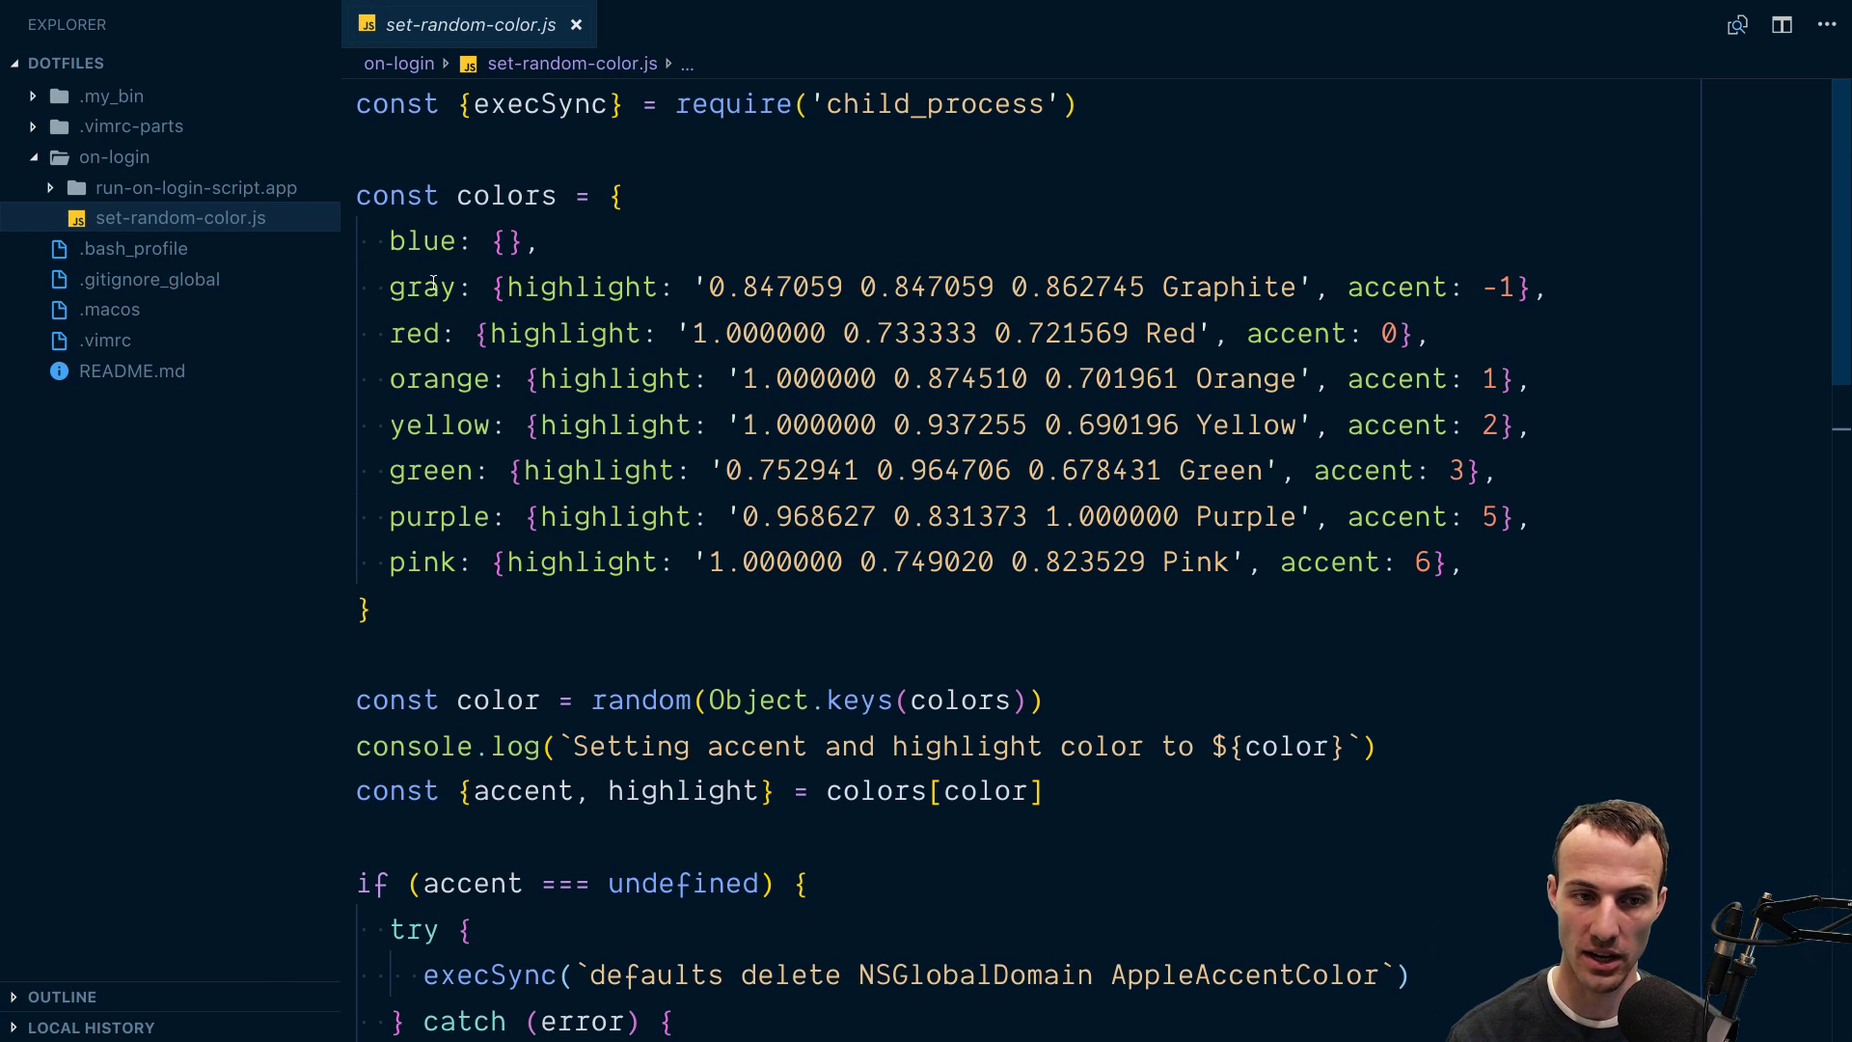
Step: Select the colors entries from gray down to the closing brace
{"action": "left_click", "coordinate": [429, 287]}
{"action": "key", "text": "shift+v"}
{"action": "key", "text": "j"}
{"action": "key", "text": "j"}
{"action": "key", "text": "j"}
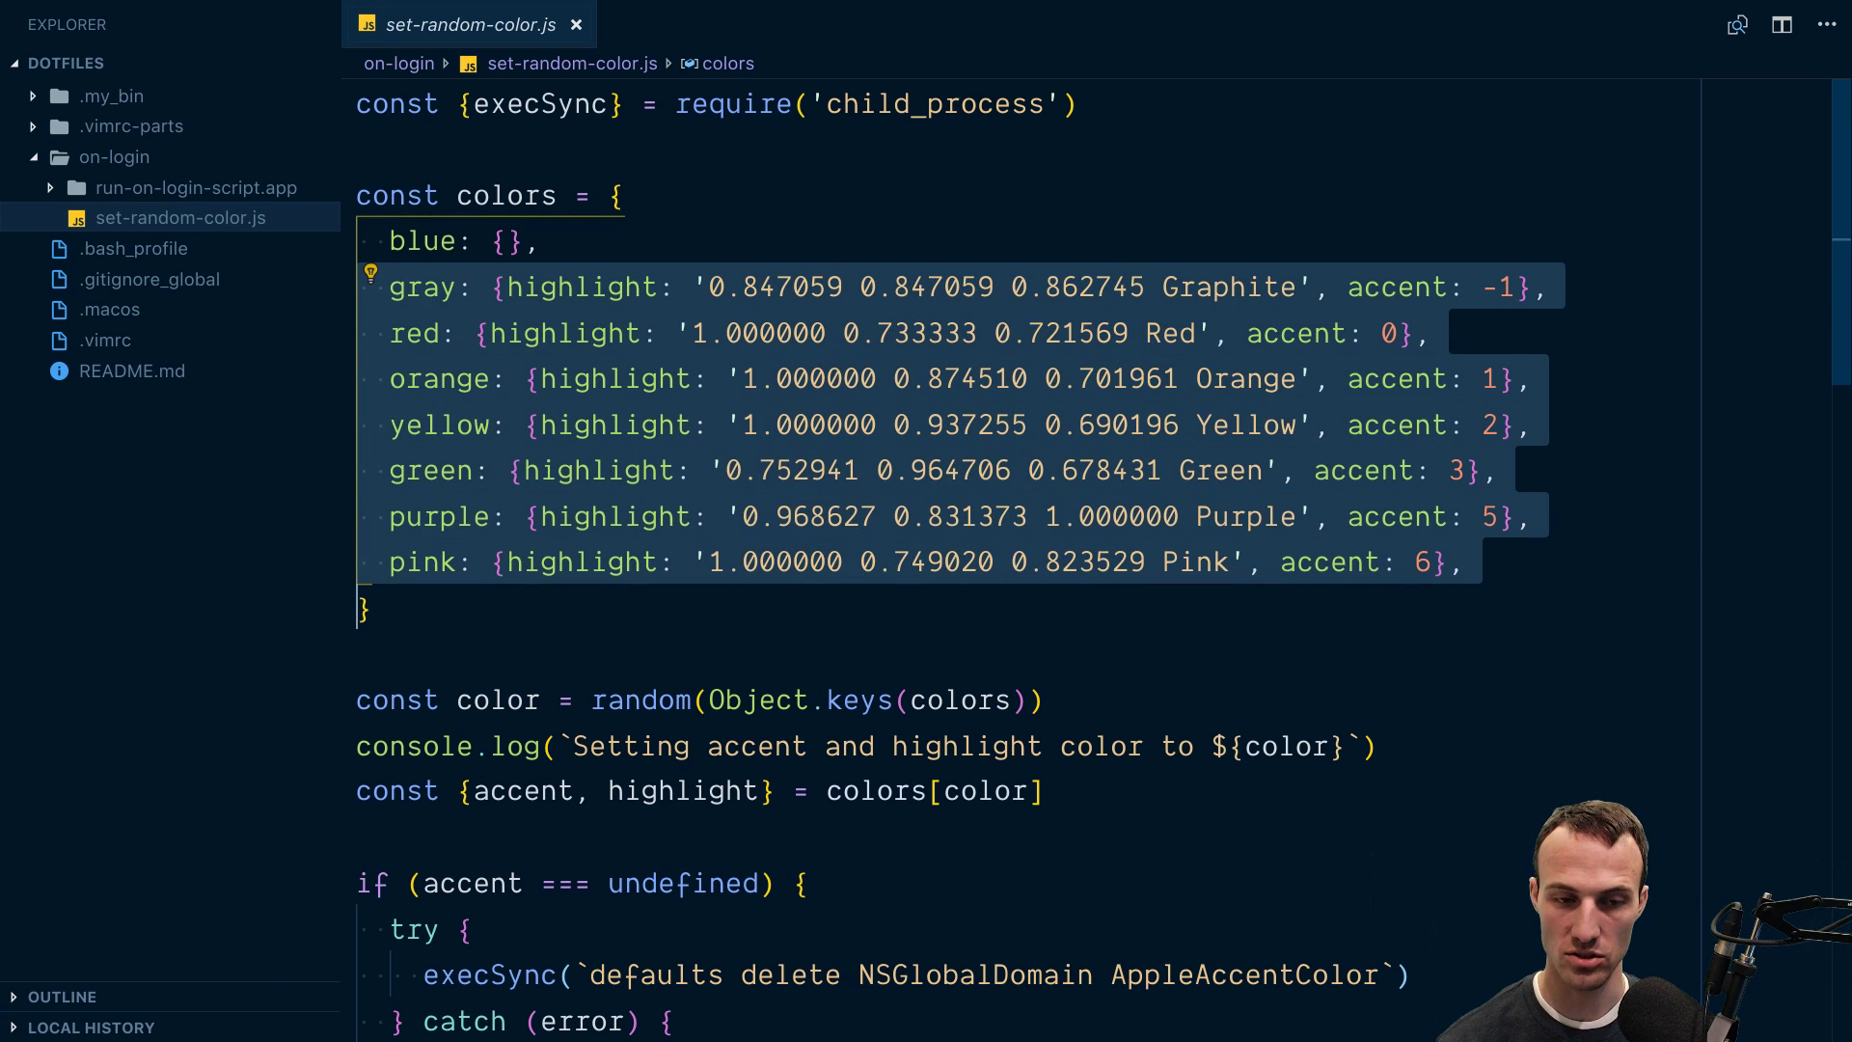
{"action": "scroll", "coordinate": [565, 501], "scroll_direction": "down", "scroll_amount": 2}
{"action": "left_click", "coordinate": [477, 594]}
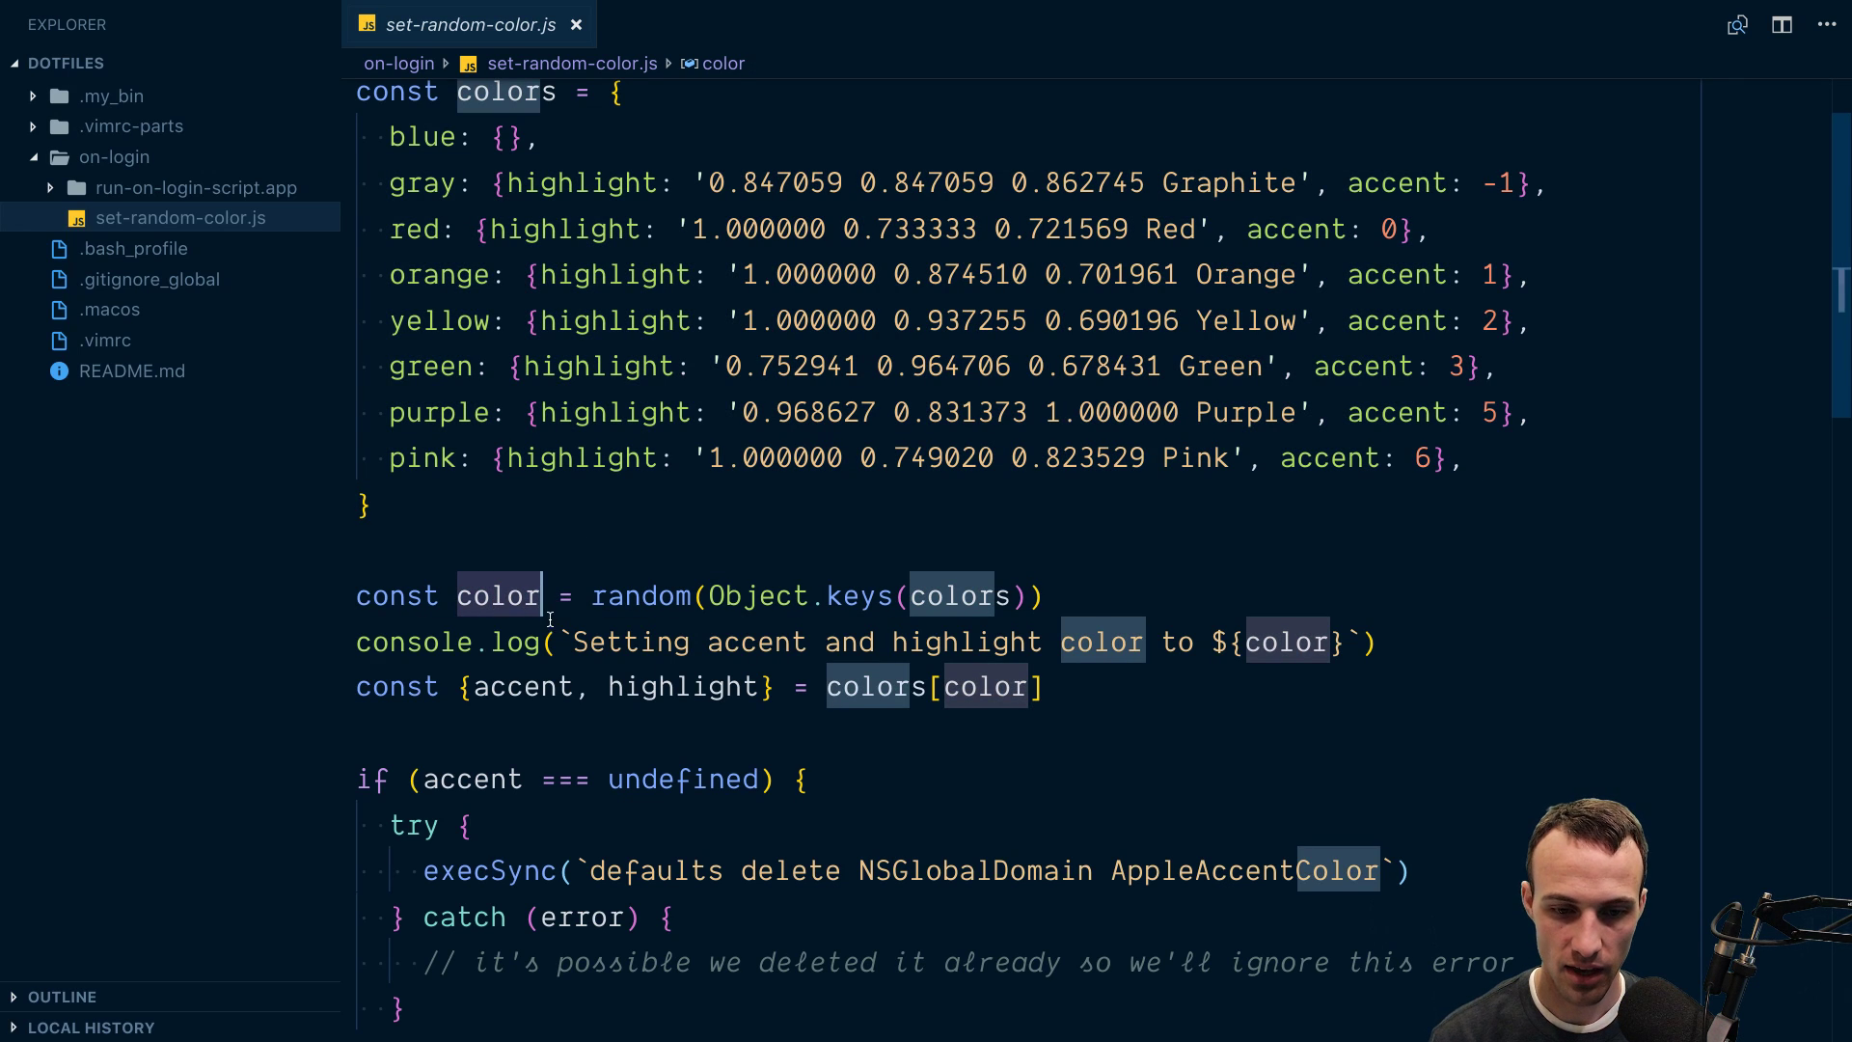
{"action": "left_click_drag", "start_coordinate": [1031, 595], "coordinate": [543, 642]}
{"action": "left_click_drag", "start_coordinate": [460, 687], "coordinate": [793, 687]}
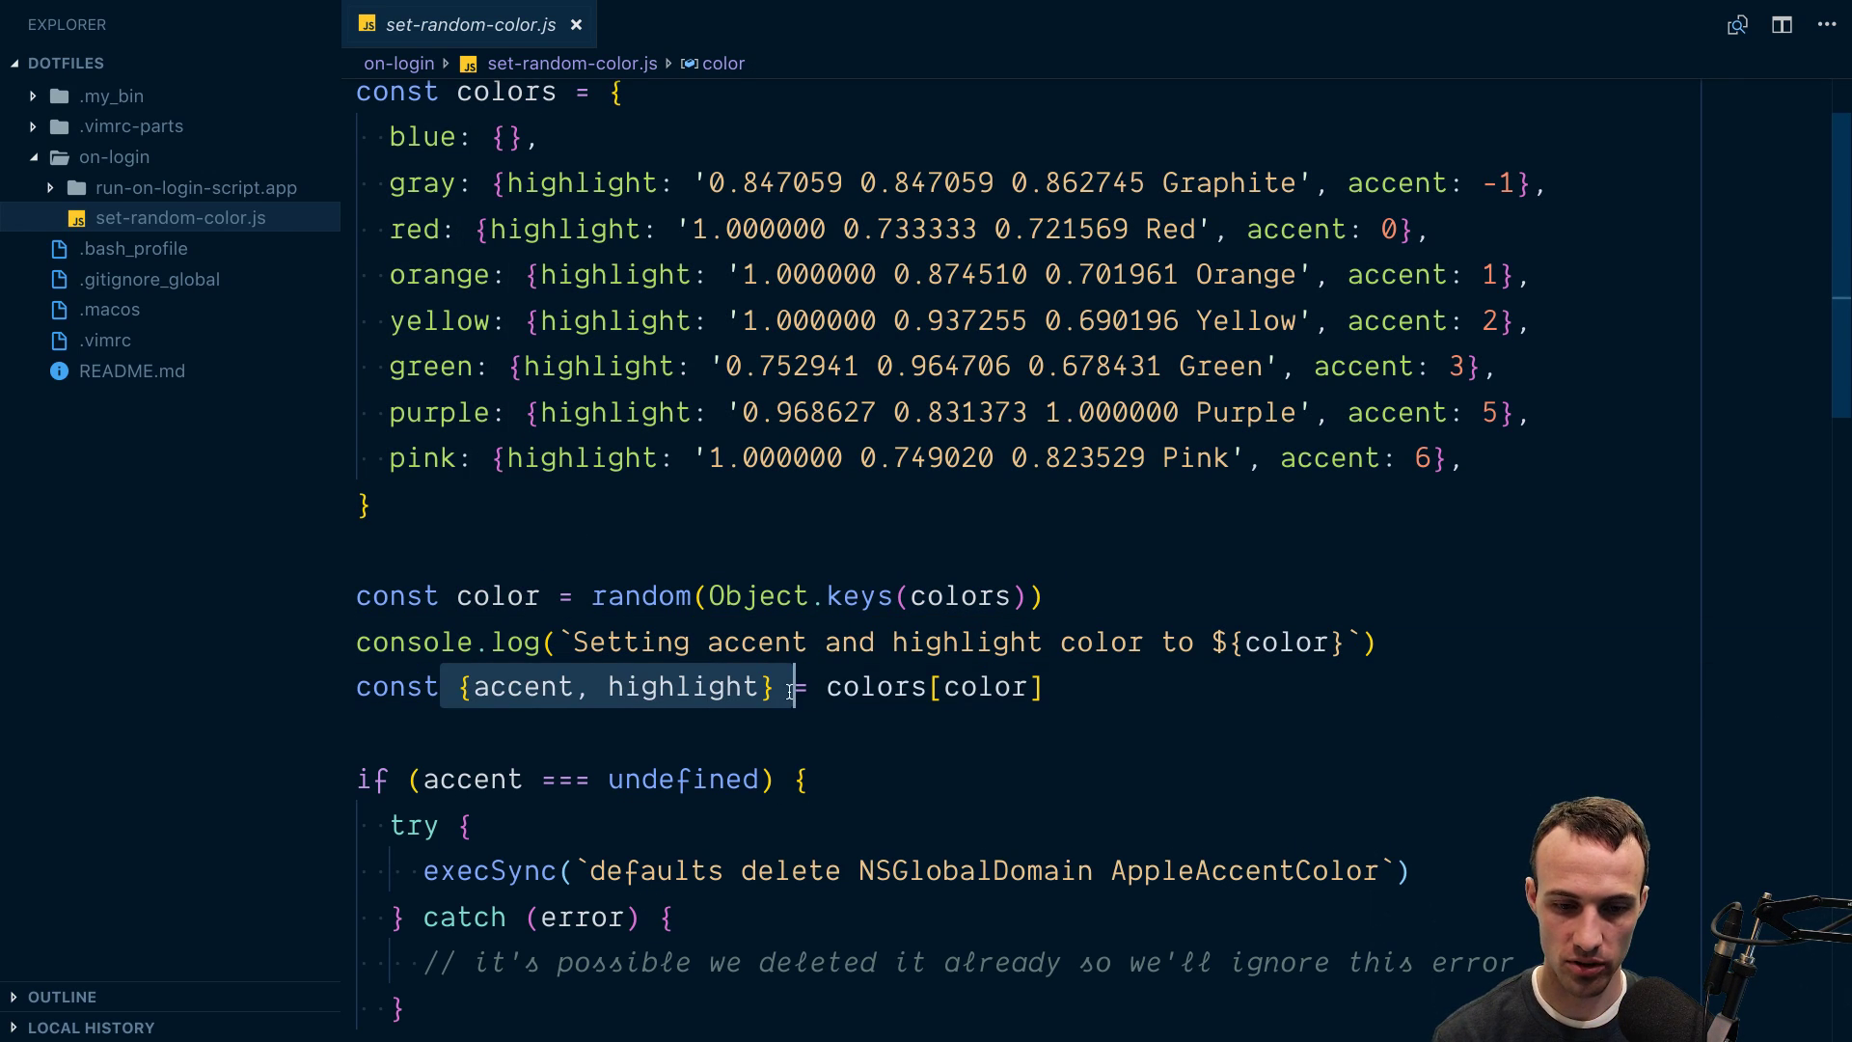
{"action": "scroll", "coordinate": [741, 724], "scroll_direction": "down", "scroll_amount": 5}
{"action": "scroll", "coordinate": [740, 730], "scroll_direction": "down", "scroll_amount": 5}
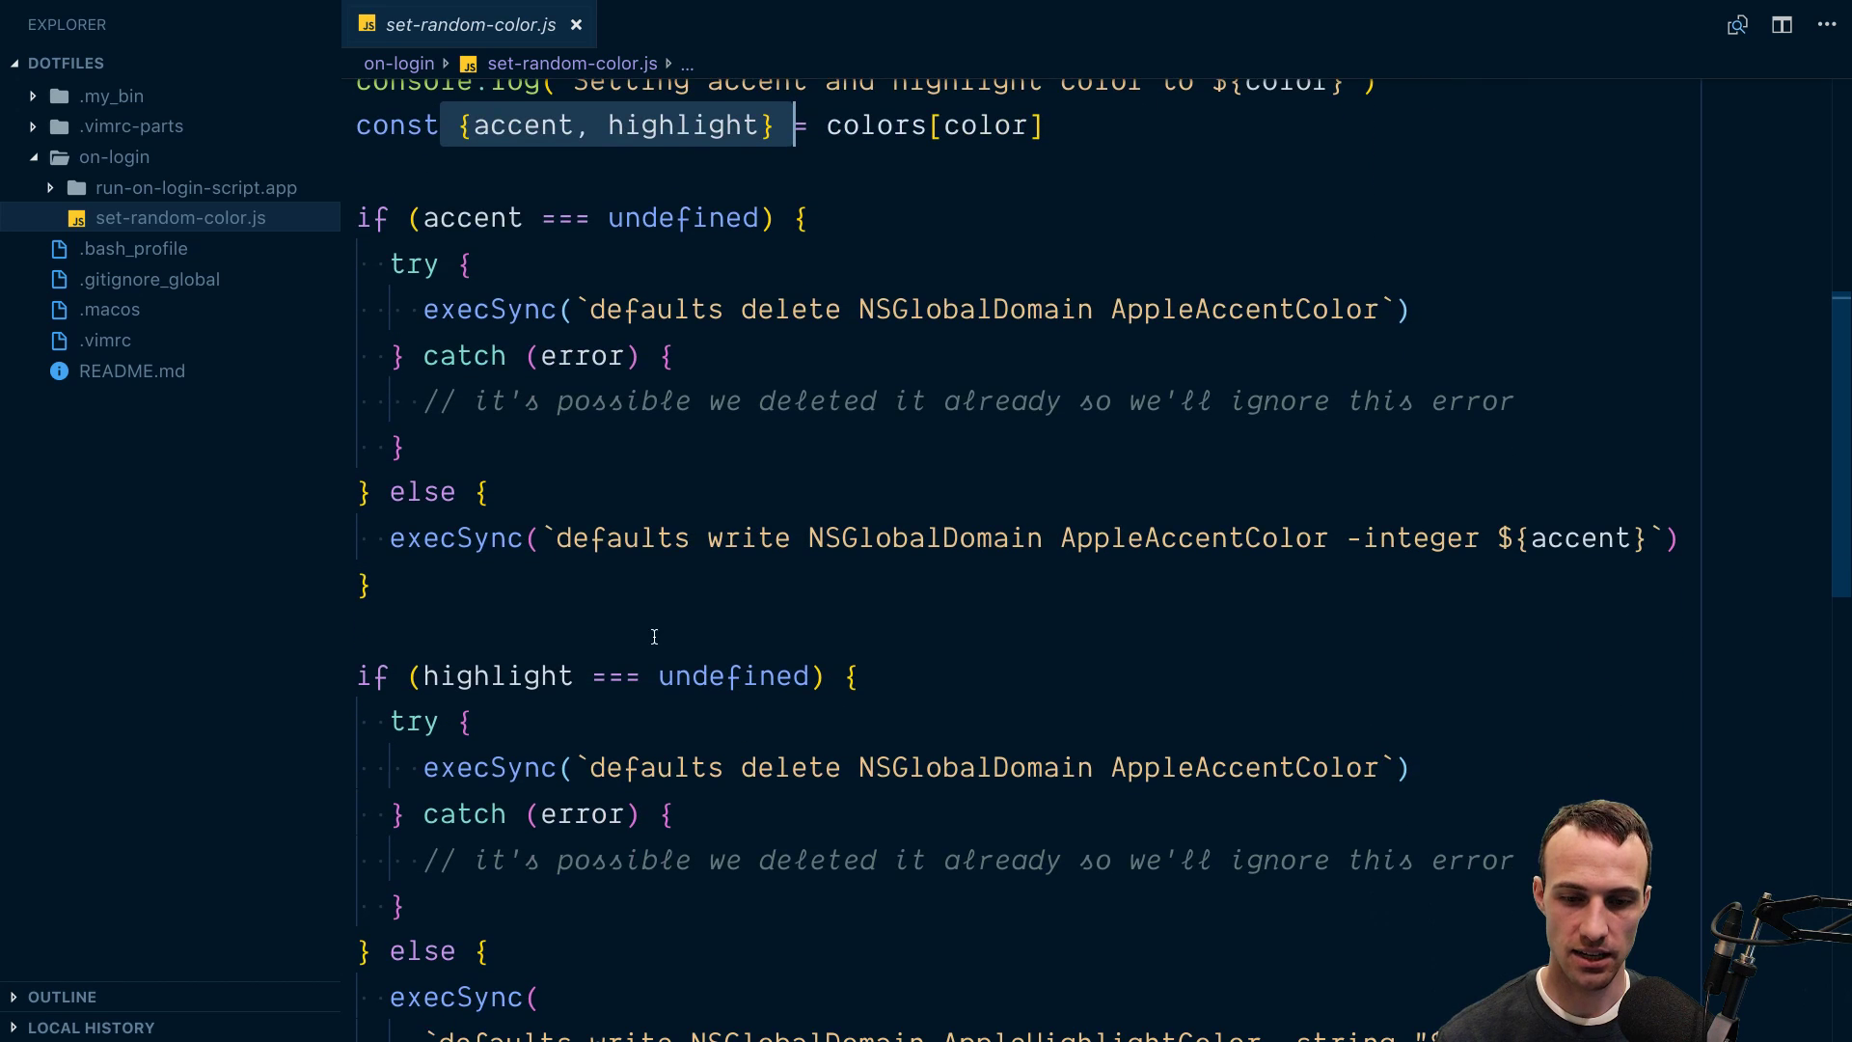
{"action": "left_click_drag", "start_coordinate": [557, 544], "coordinate": [1064, 545]}
{"action": "scroll", "coordinate": [899, 745], "scroll_direction": "down", "scroll_amount": 5}
{"action": "scroll", "coordinate": [899, 745], "scroll_direction": "down", "scroll_amount": 1}
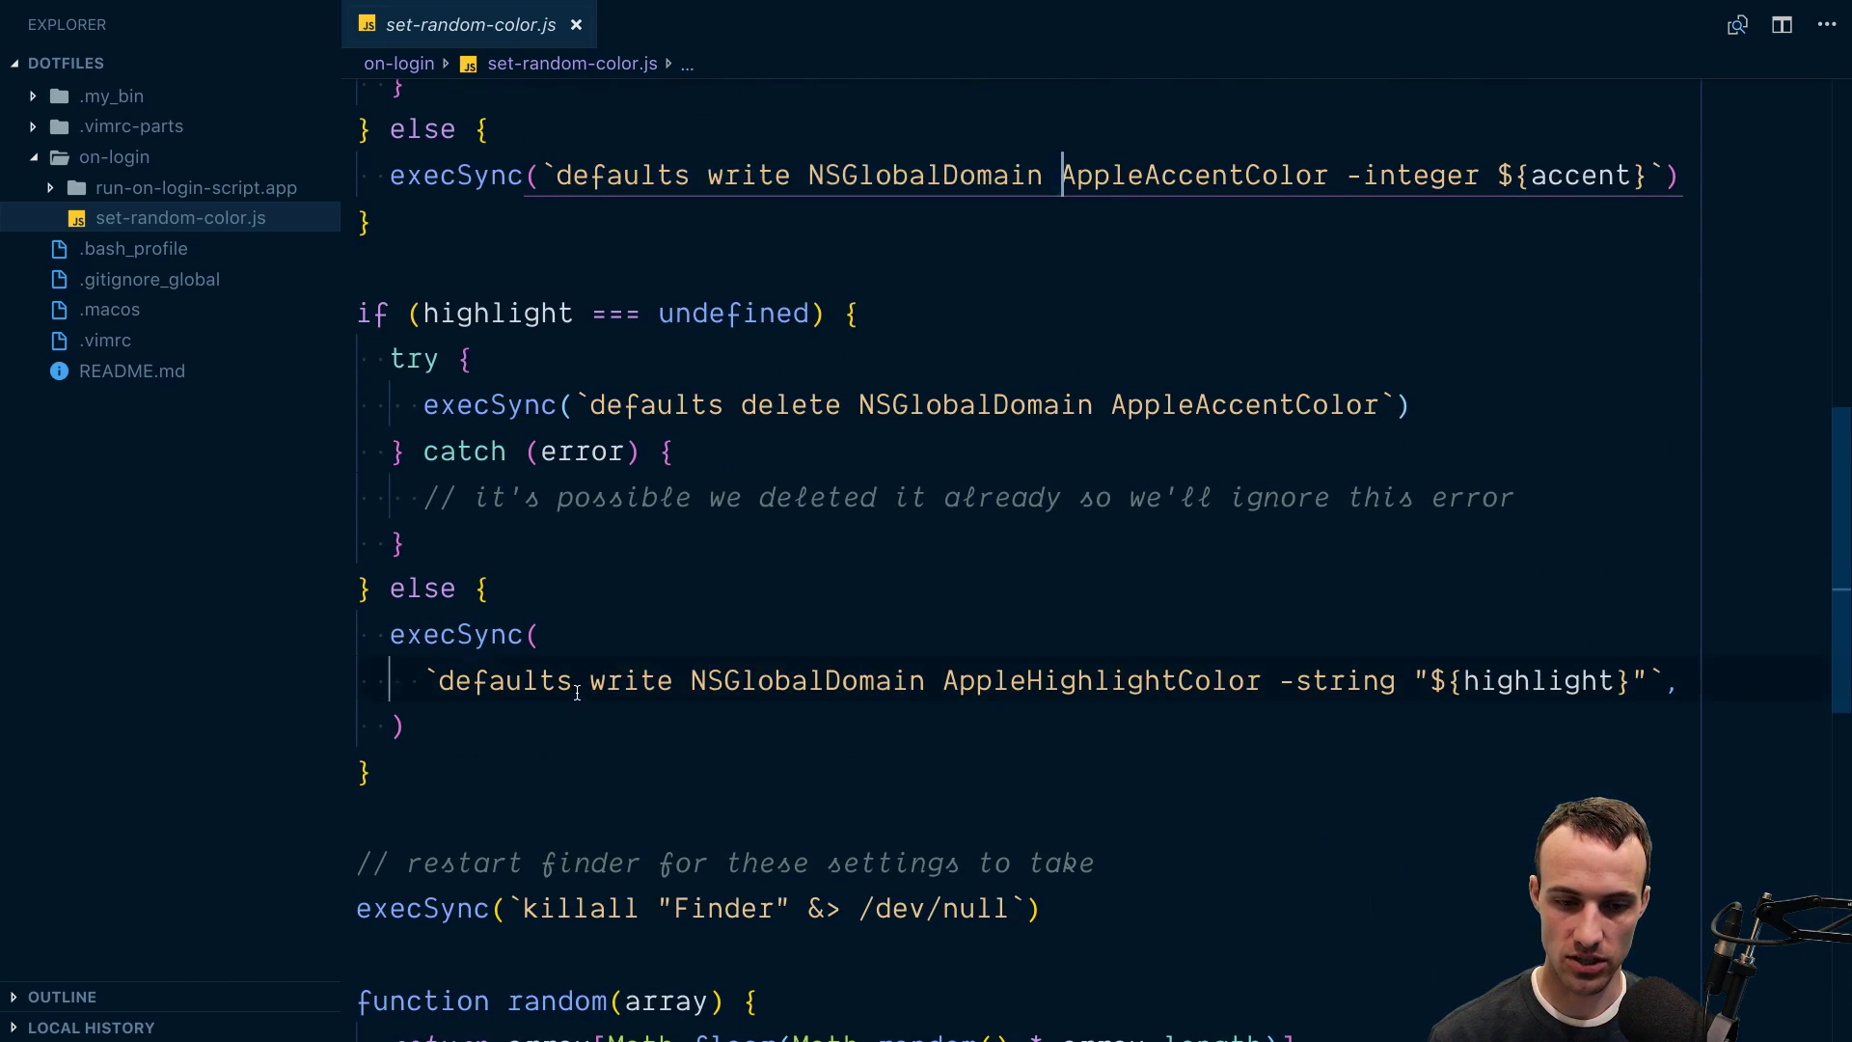
{"action": "left_click_drag", "start_coordinate": [588, 695], "coordinate": [905, 683]}
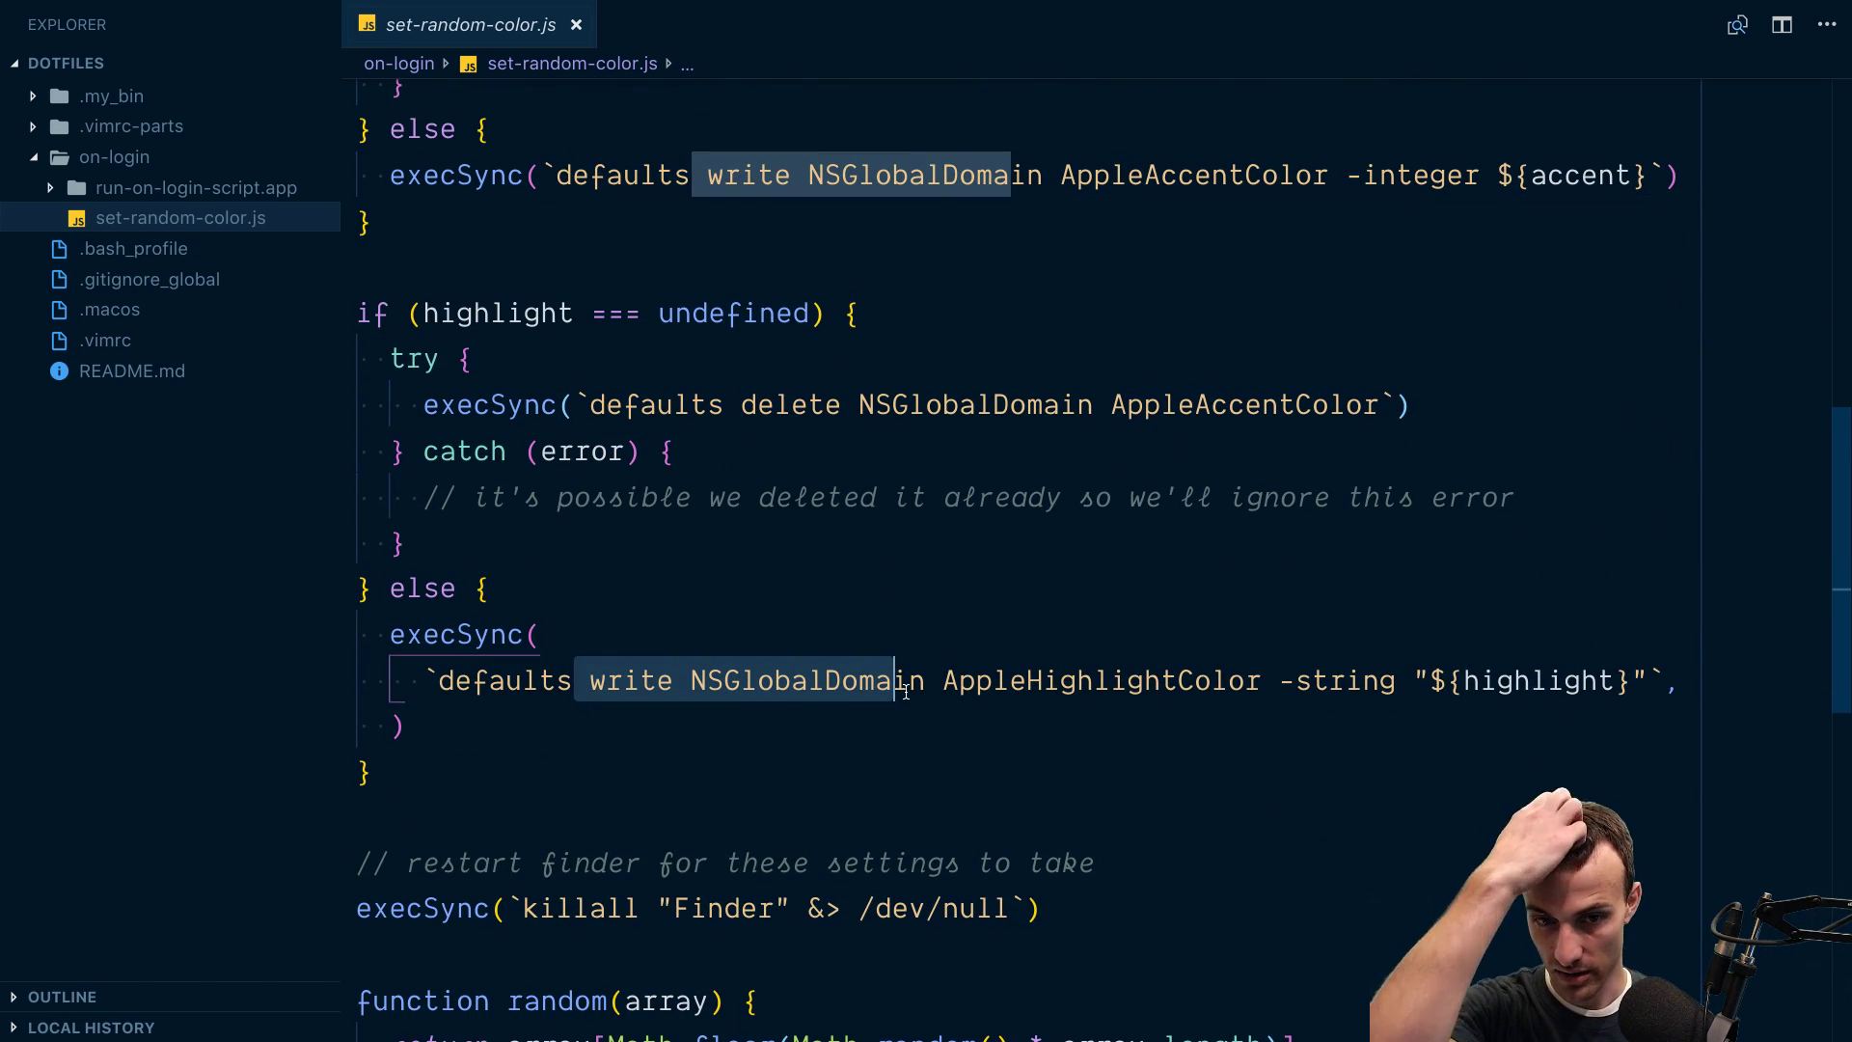
{"action": "scroll", "coordinate": [906, 692], "scroll_direction": "up", "scroll_amount": 5}
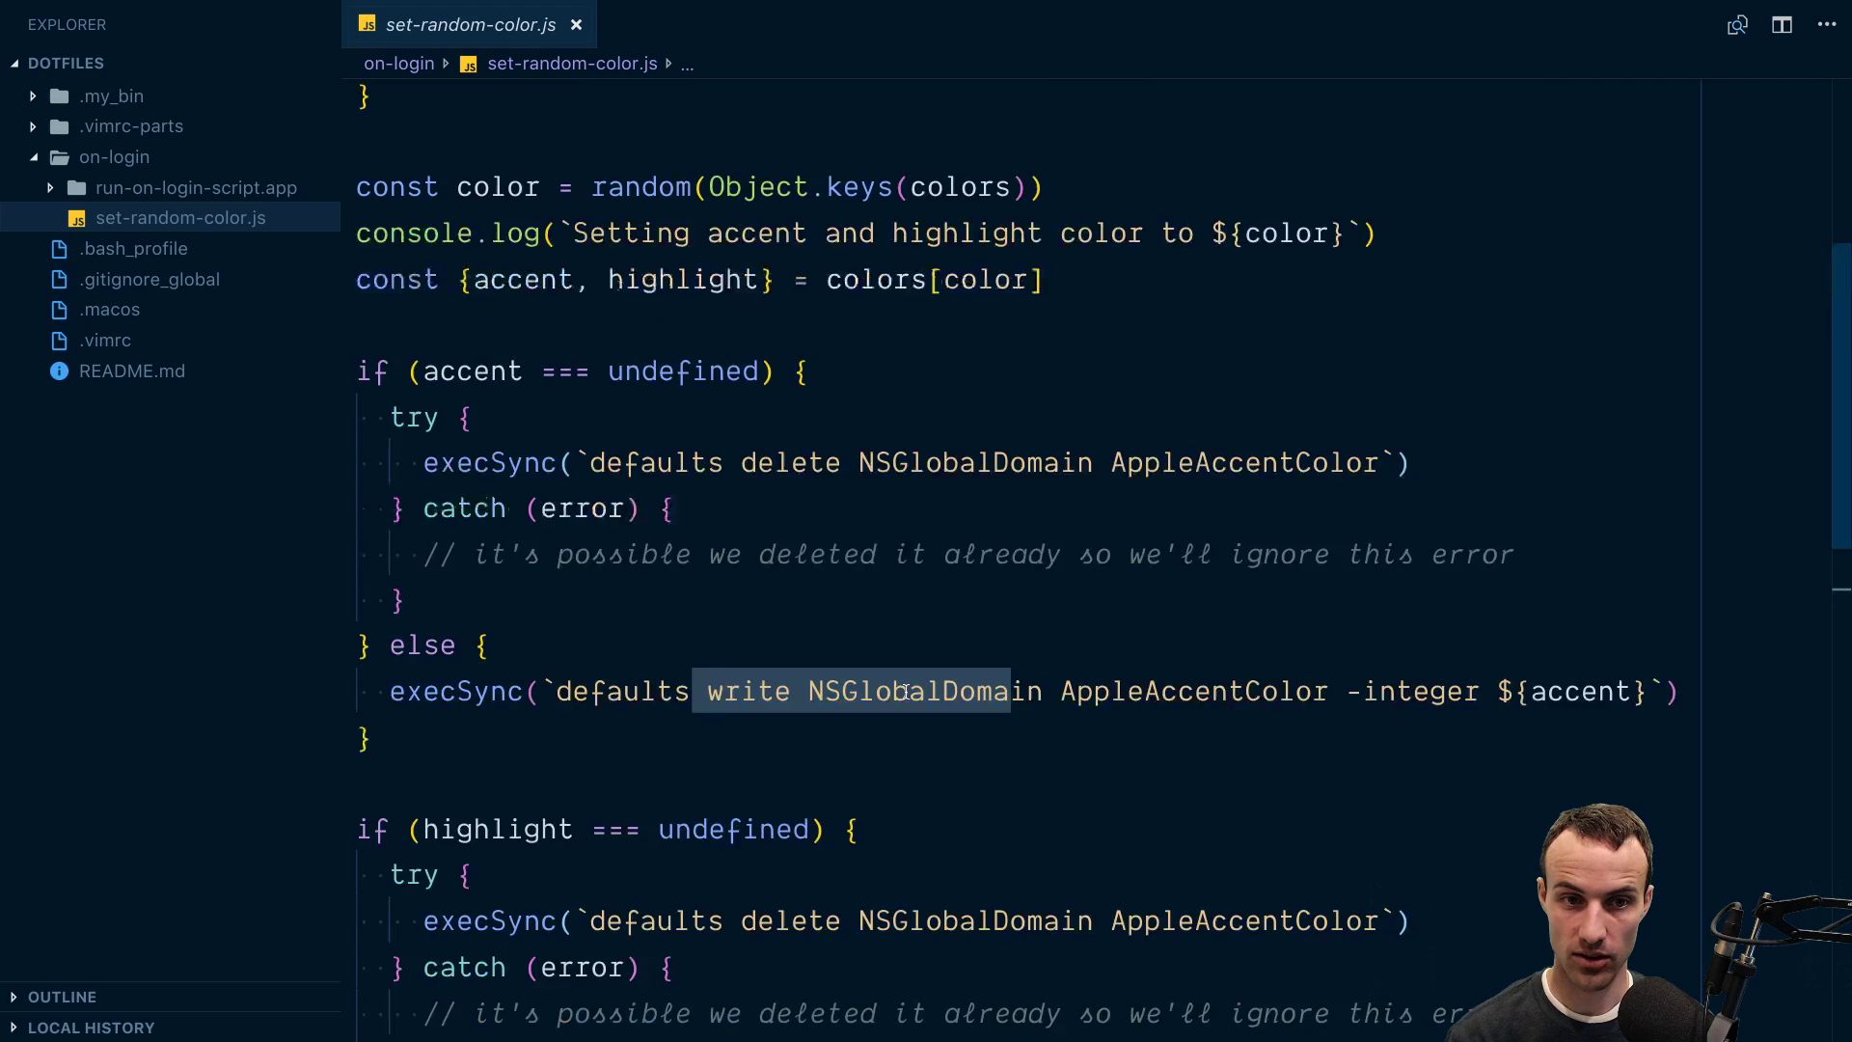
{"action": "scroll", "coordinate": [906, 693], "scroll_direction": "up", "scroll_amount": 8}
{"action": "left_click_drag", "start_coordinate": [542, 241], "coordinate": [359, 242]}
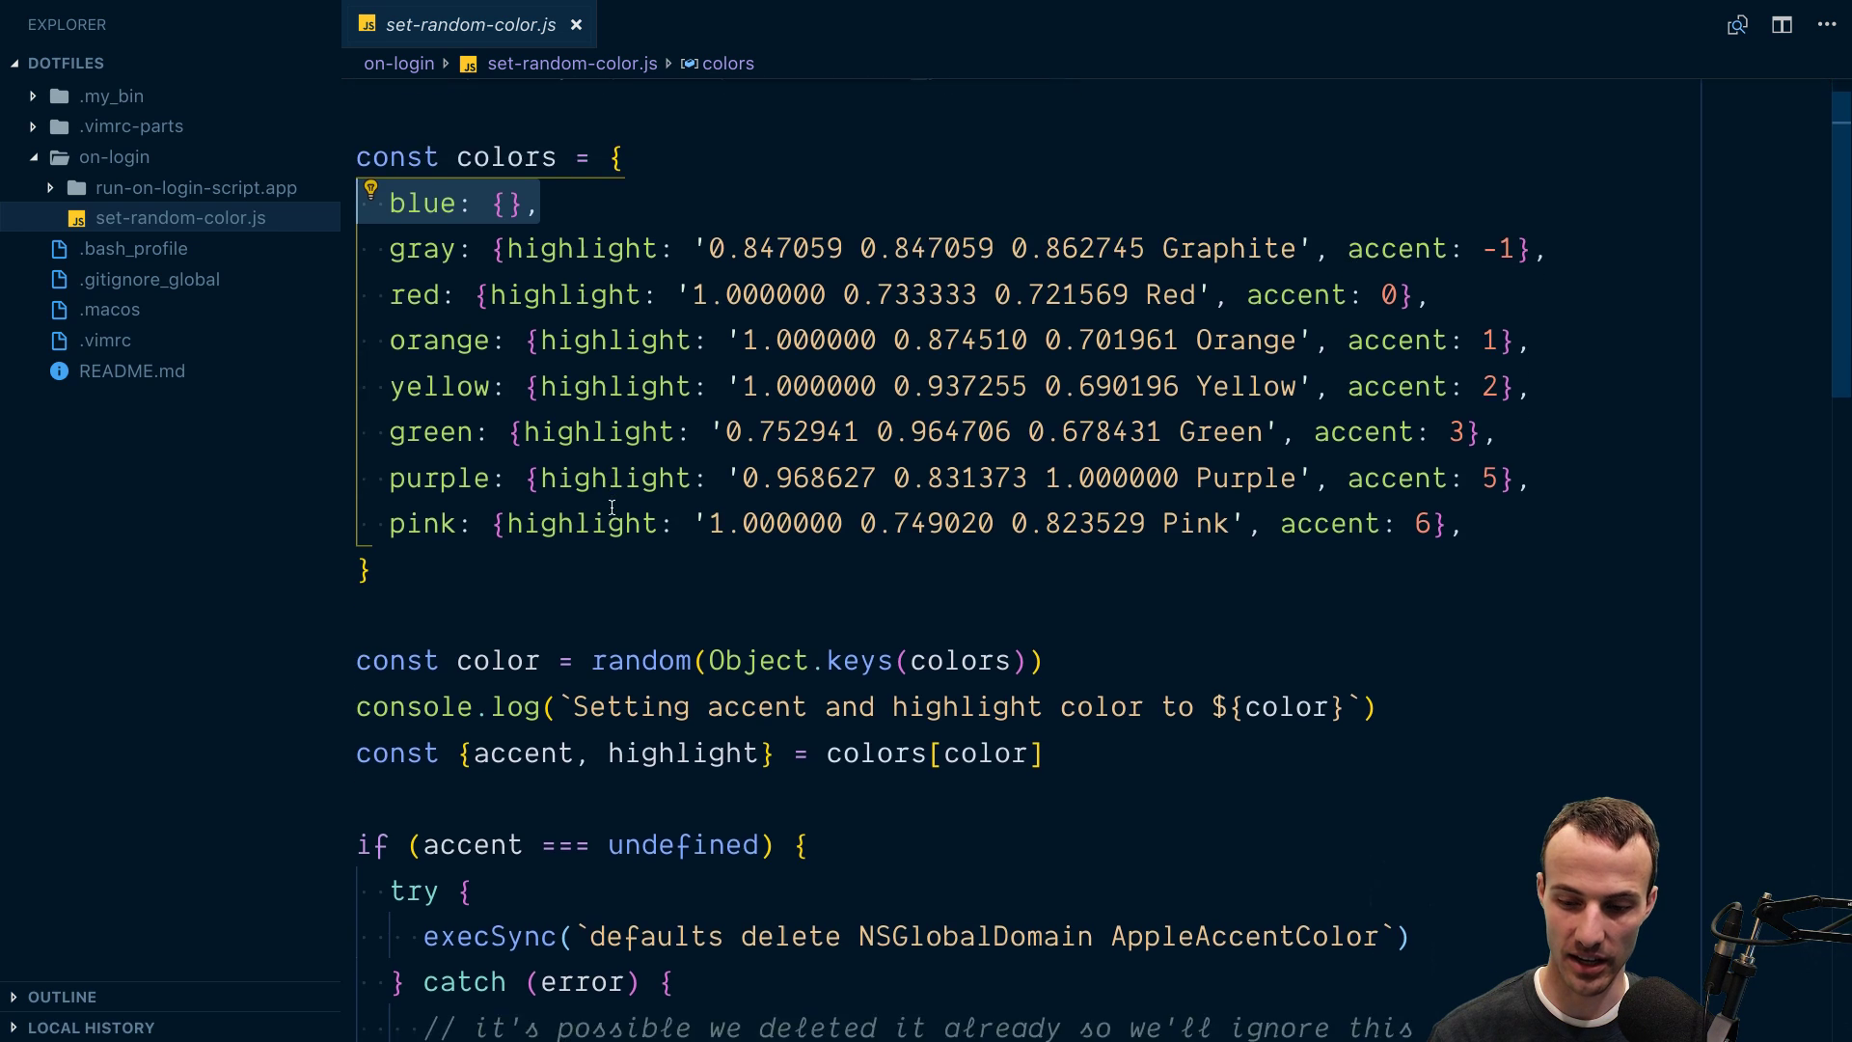
{"action": "scroll", "coordinate": [1045, 650], "scroll_direction": "down", "scroll_amount": 5}
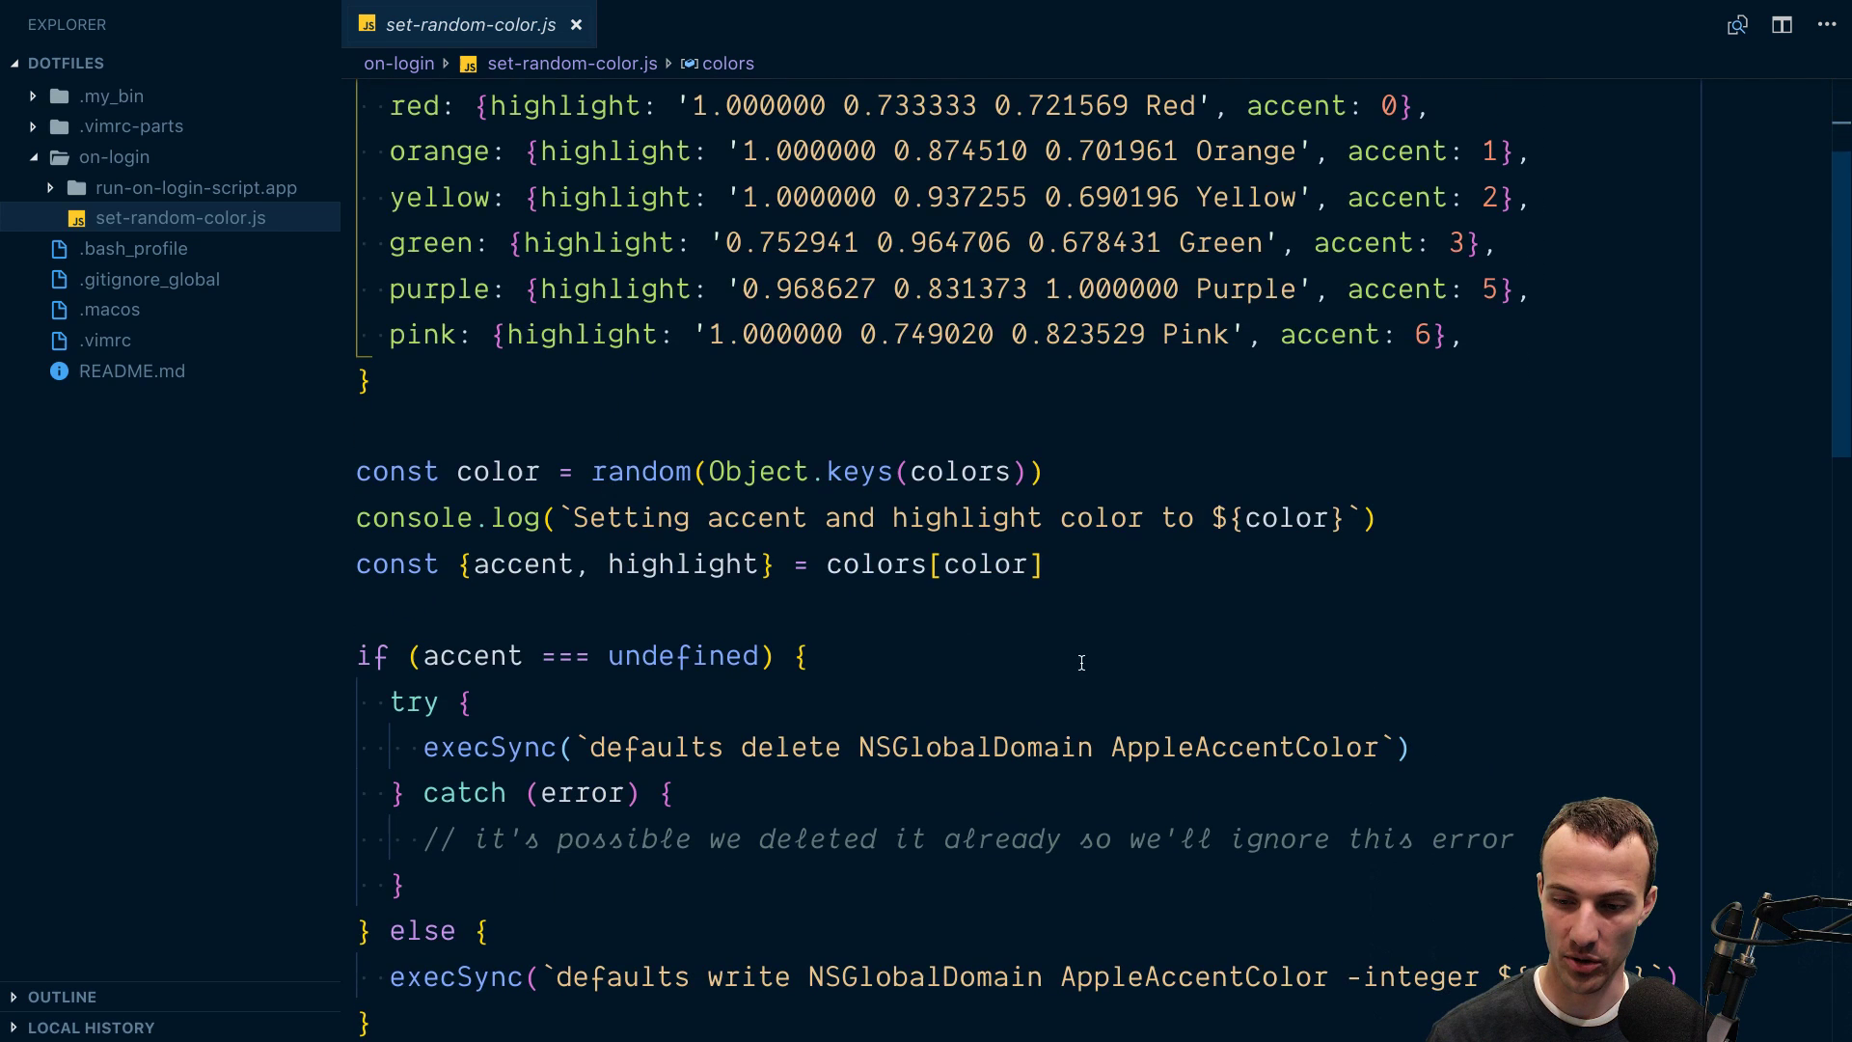
{"action": "scroll", "coordinate": [1080, 661], "scroll_direction": "down", "scroll_amount": 6}
{"action": "scroll", "coordinate": [1018, 468], "scroll_direction": "up", "scroll_amount": 10}
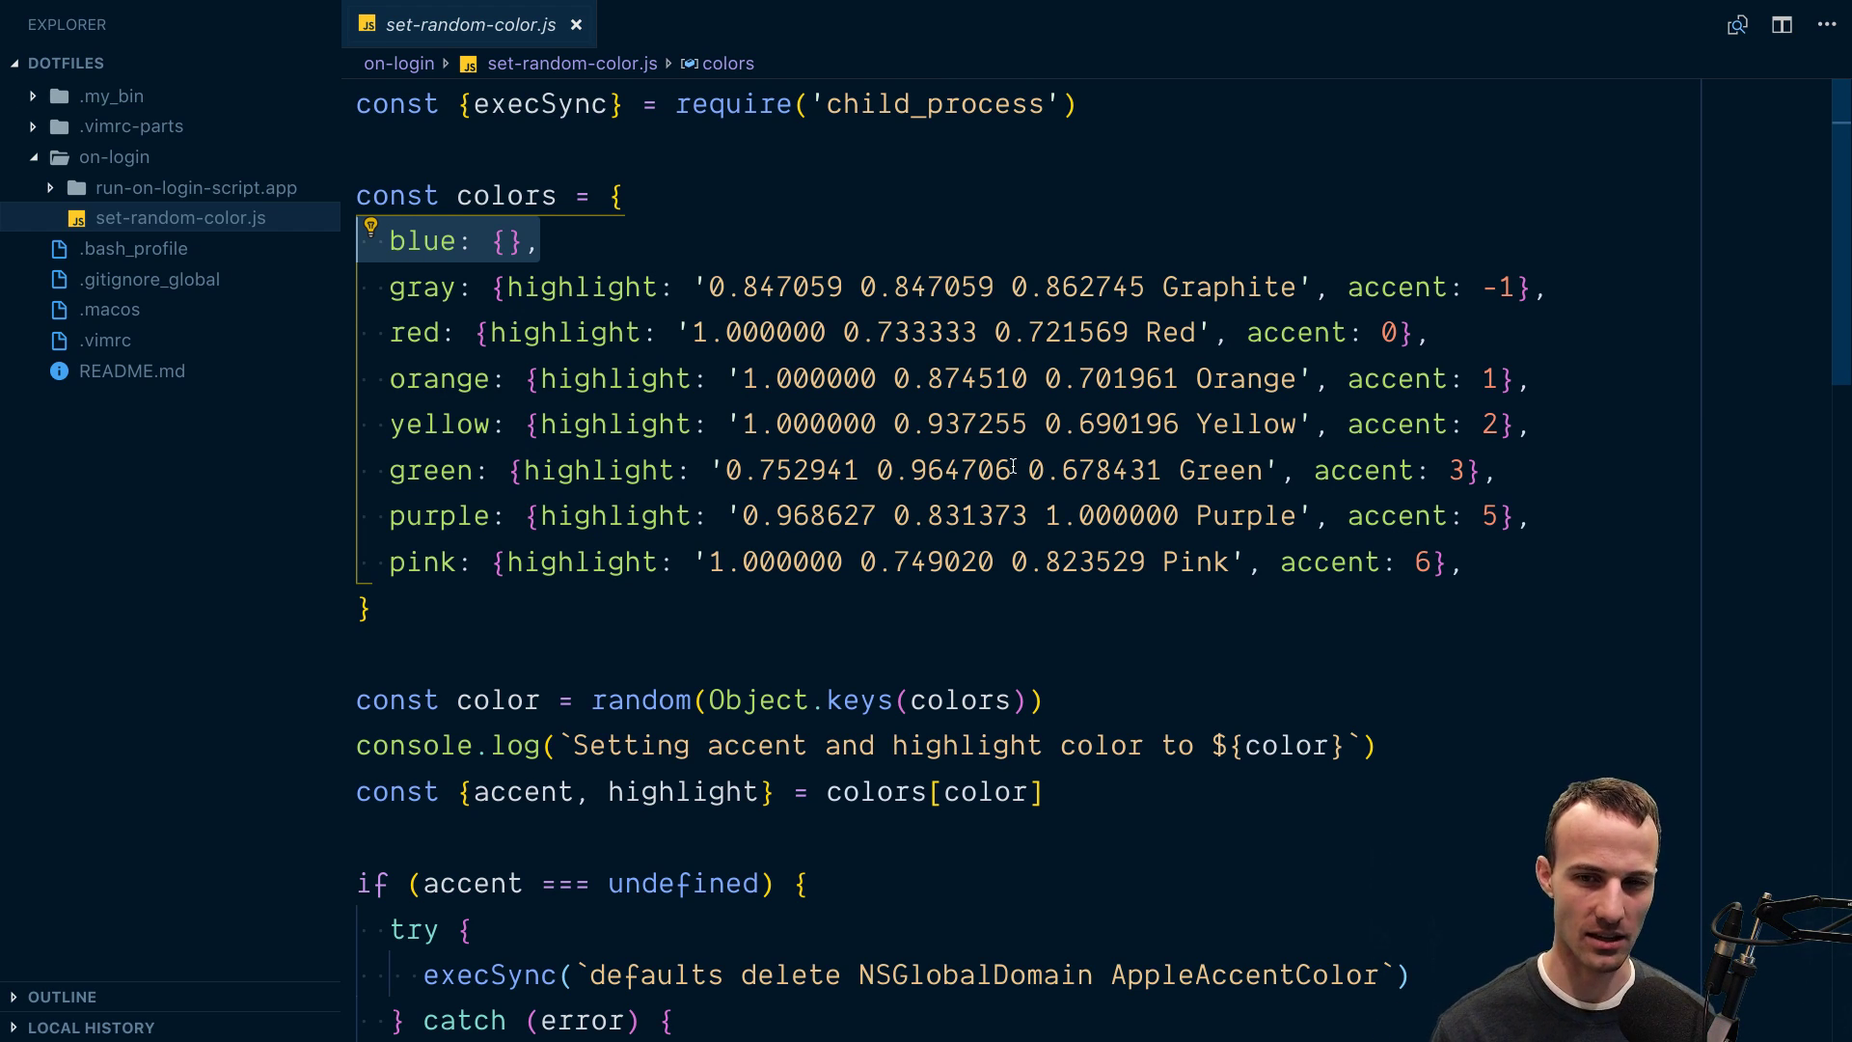
{"action": "left_click", "coordinate": [692, 227]}
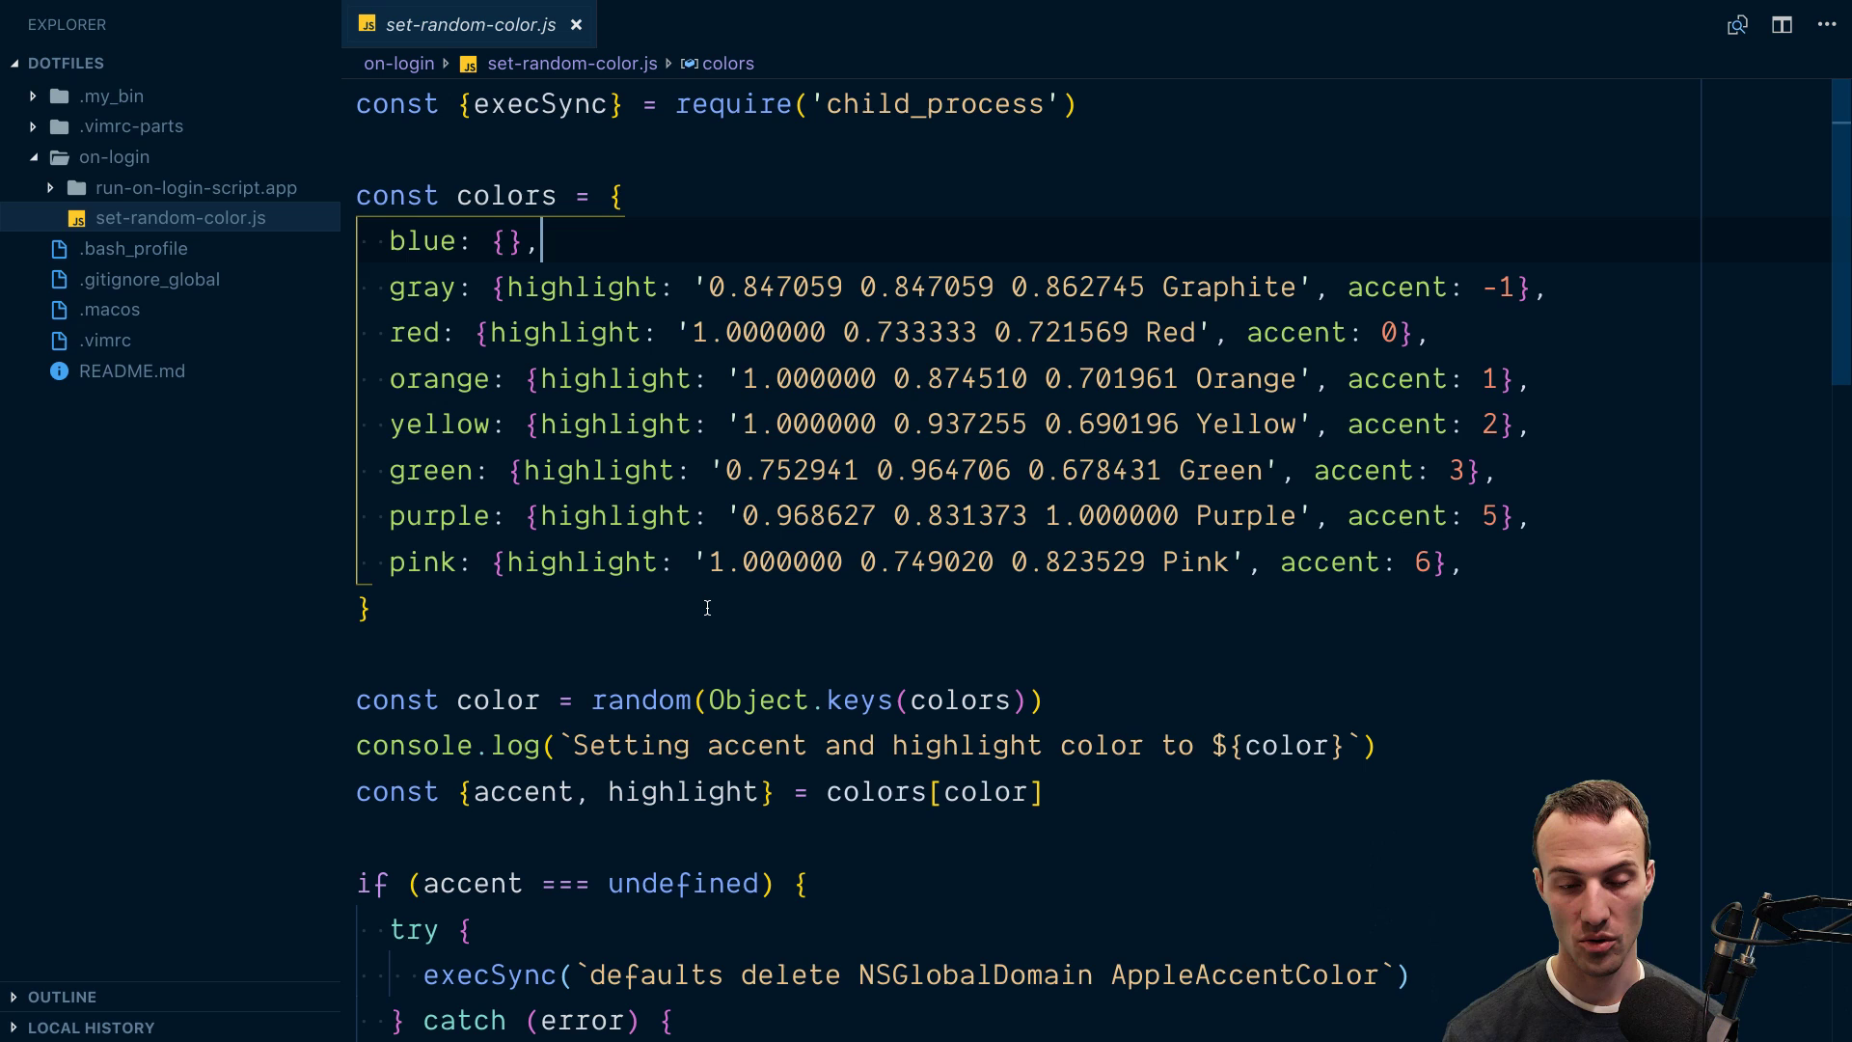
{"action": "scroll", "coordinate": [707, 606], "scroll_direction": "down", "scroll_amount": 6}
{"action": "left_click", "coordinate": [663, 426]}
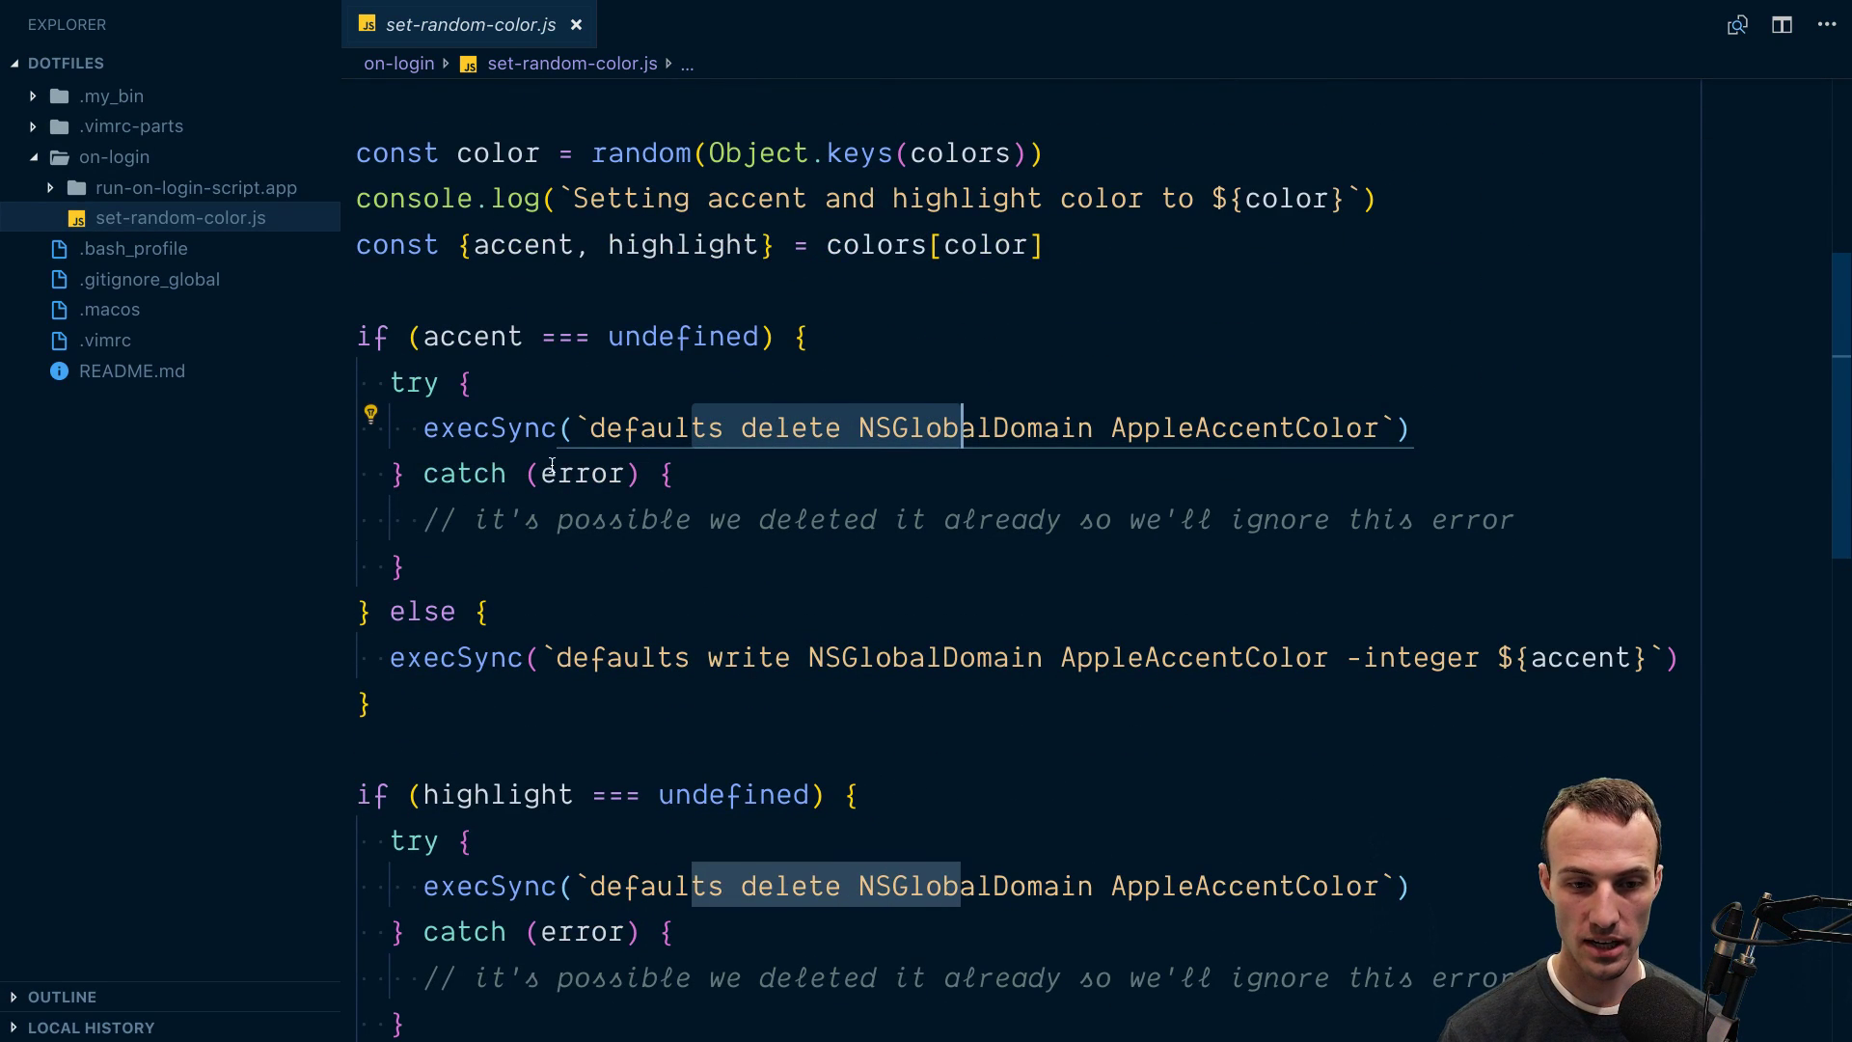
{"action": "double_click", "coordinate": [471, 336]}
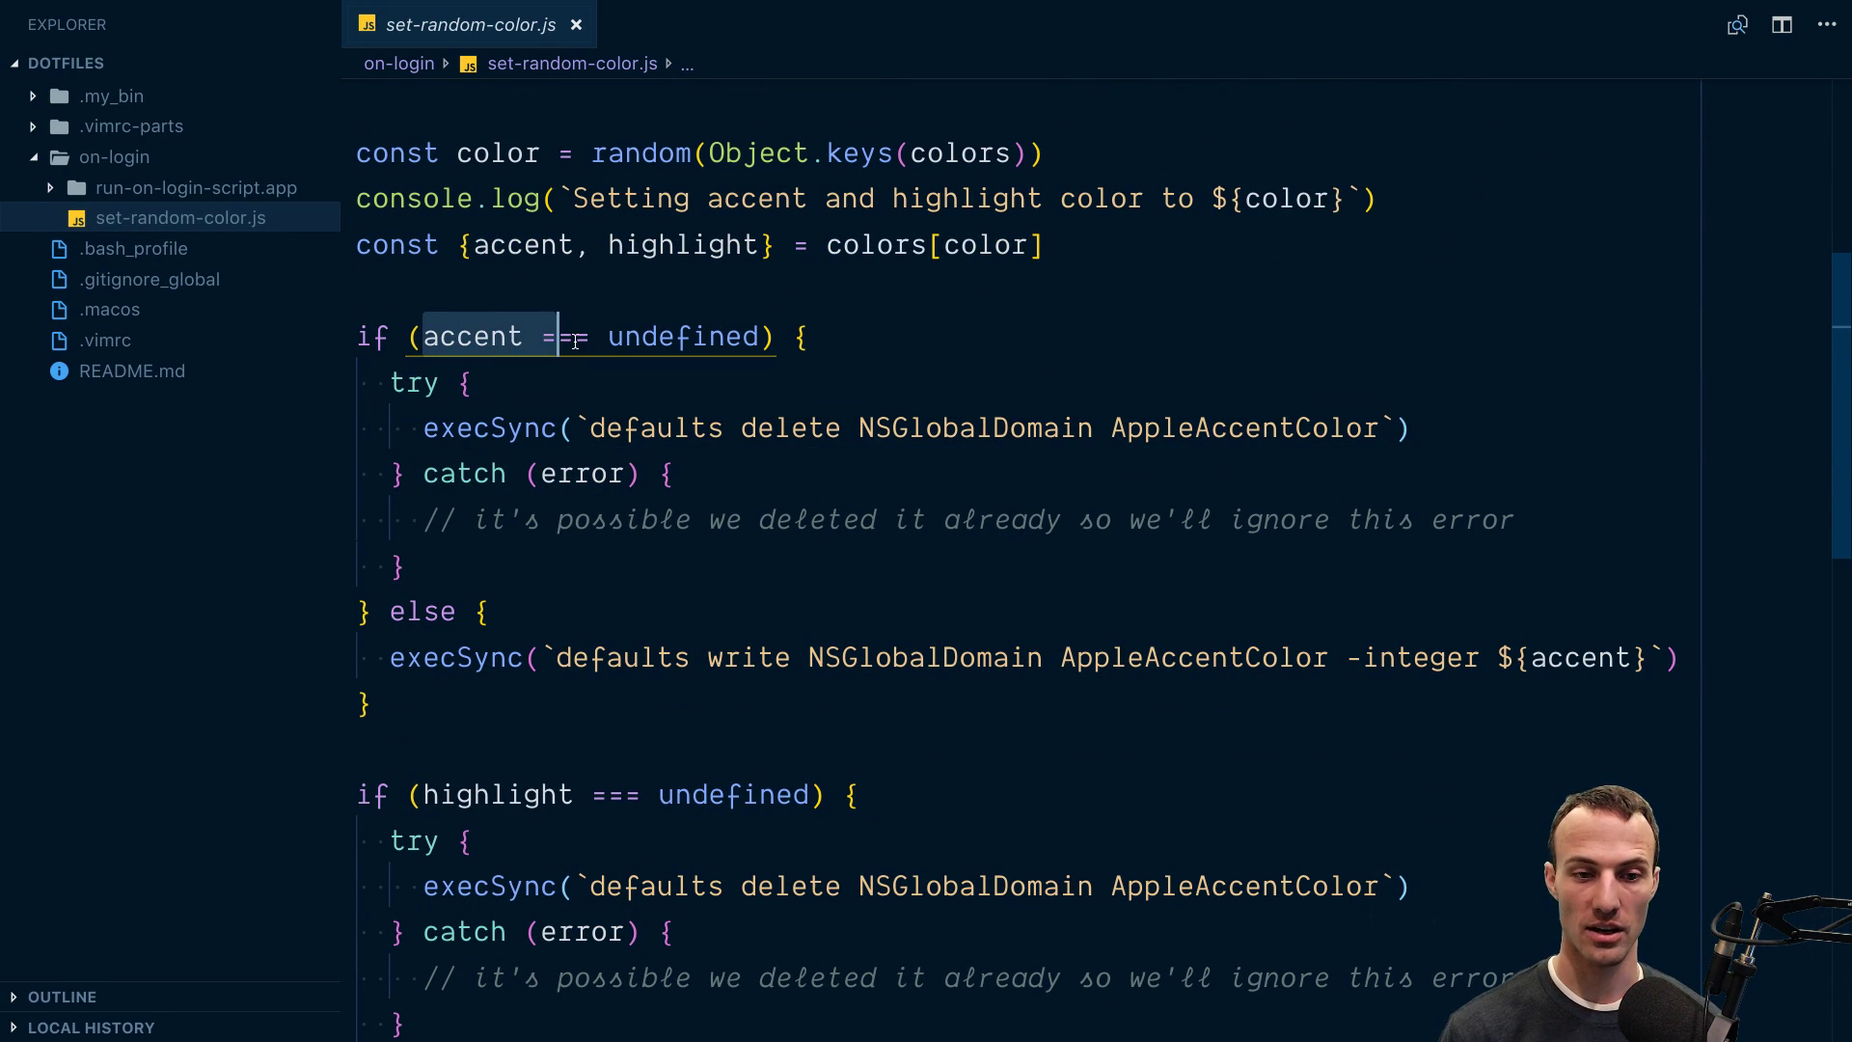
{"action": "scroll", "coordinate": [507, 435], "scroll_direction": "up", "scroll_amount": 6}
{"action": "left_click", "coordinate": [507, 242]}
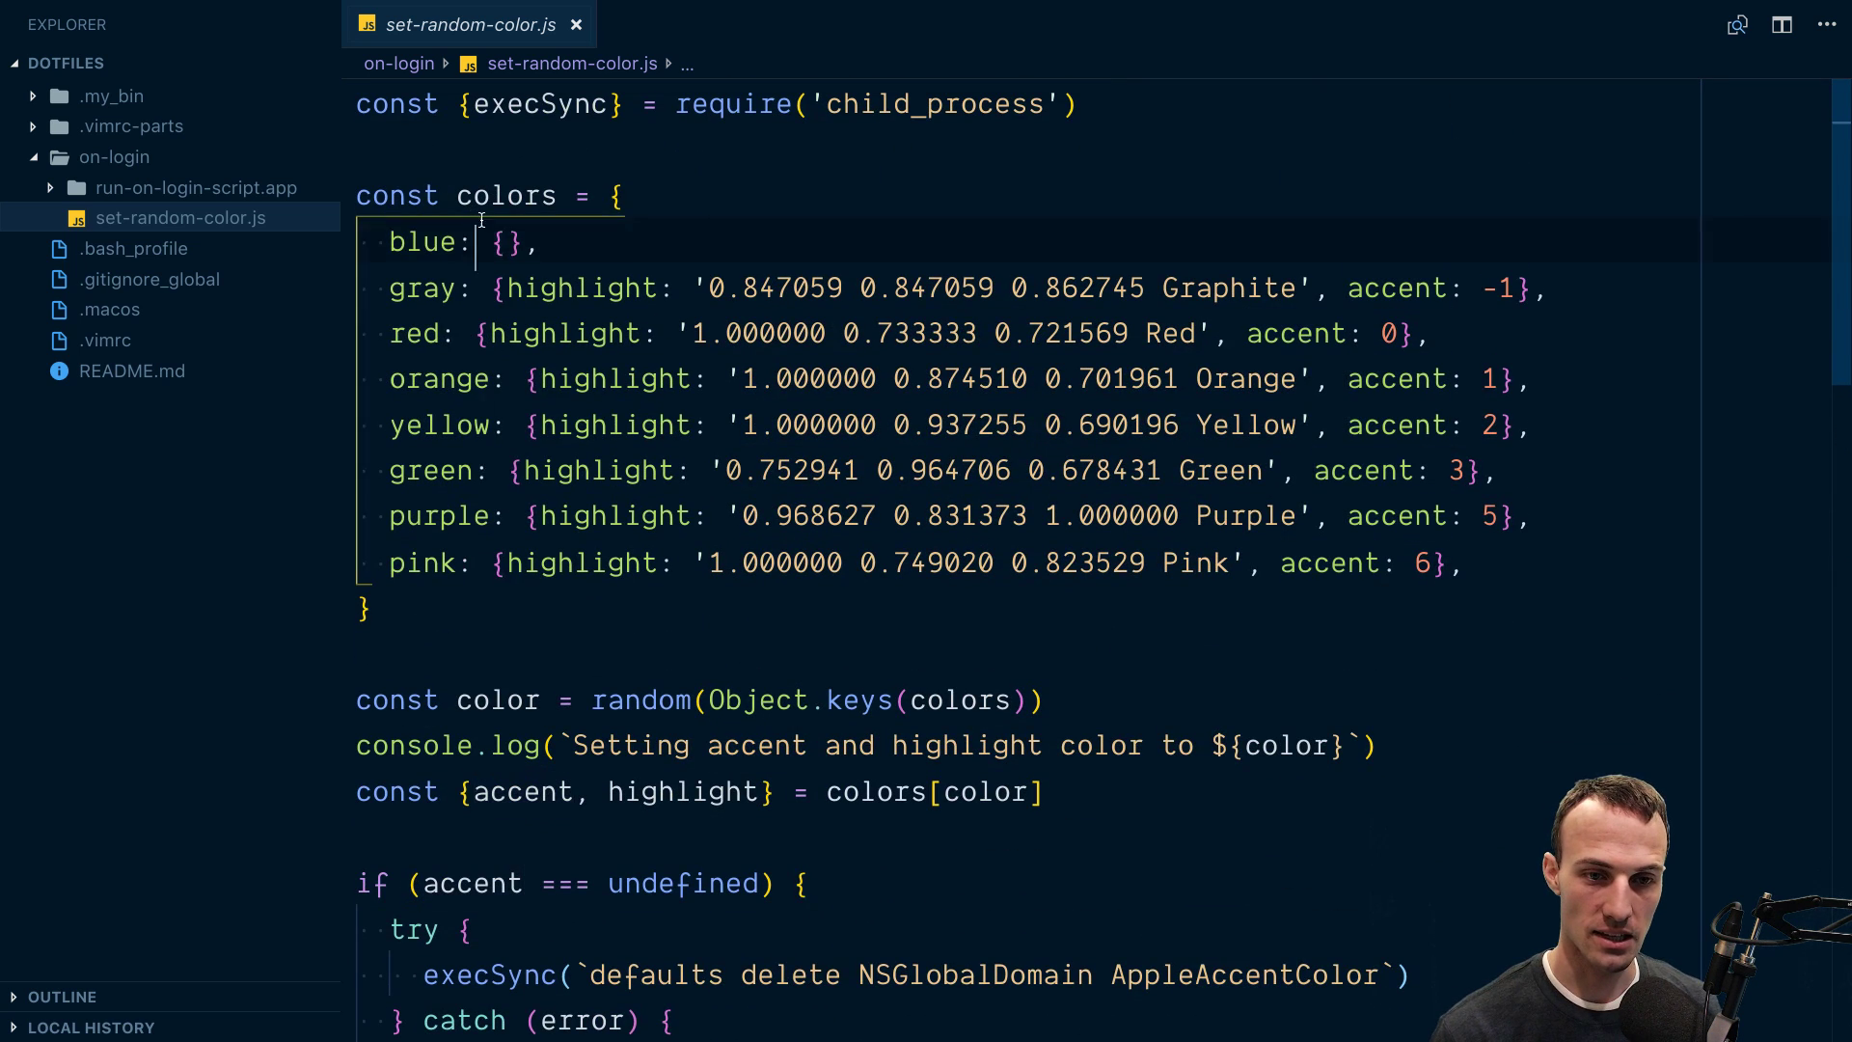
{"action": "scroll", "coordinate": [630, 283], "scroll_direction": "down", "scroll_amount": 7}
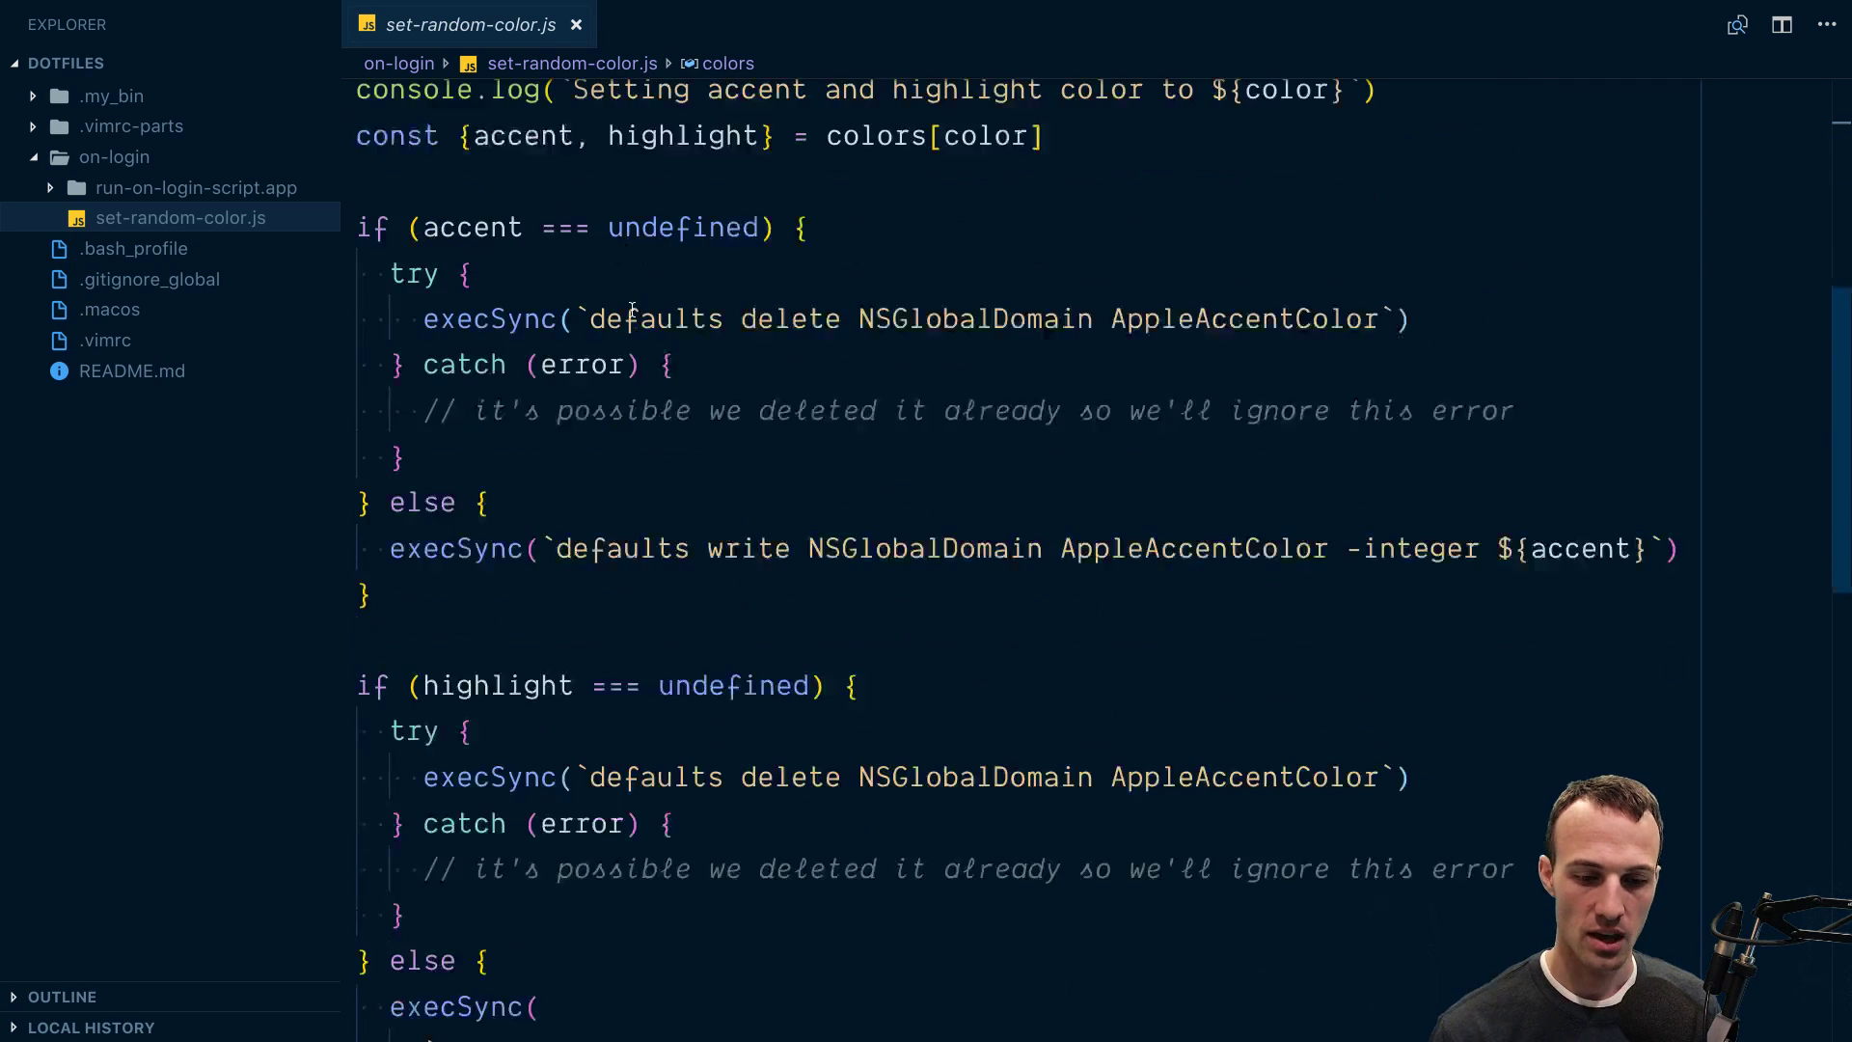
{"action": "key", "text": "ctrl+shift+Right"}
{"action": "key", "text": "ctrl+shift+Right"}
{"action": "key", "text": "ctrl+shift+Right"}
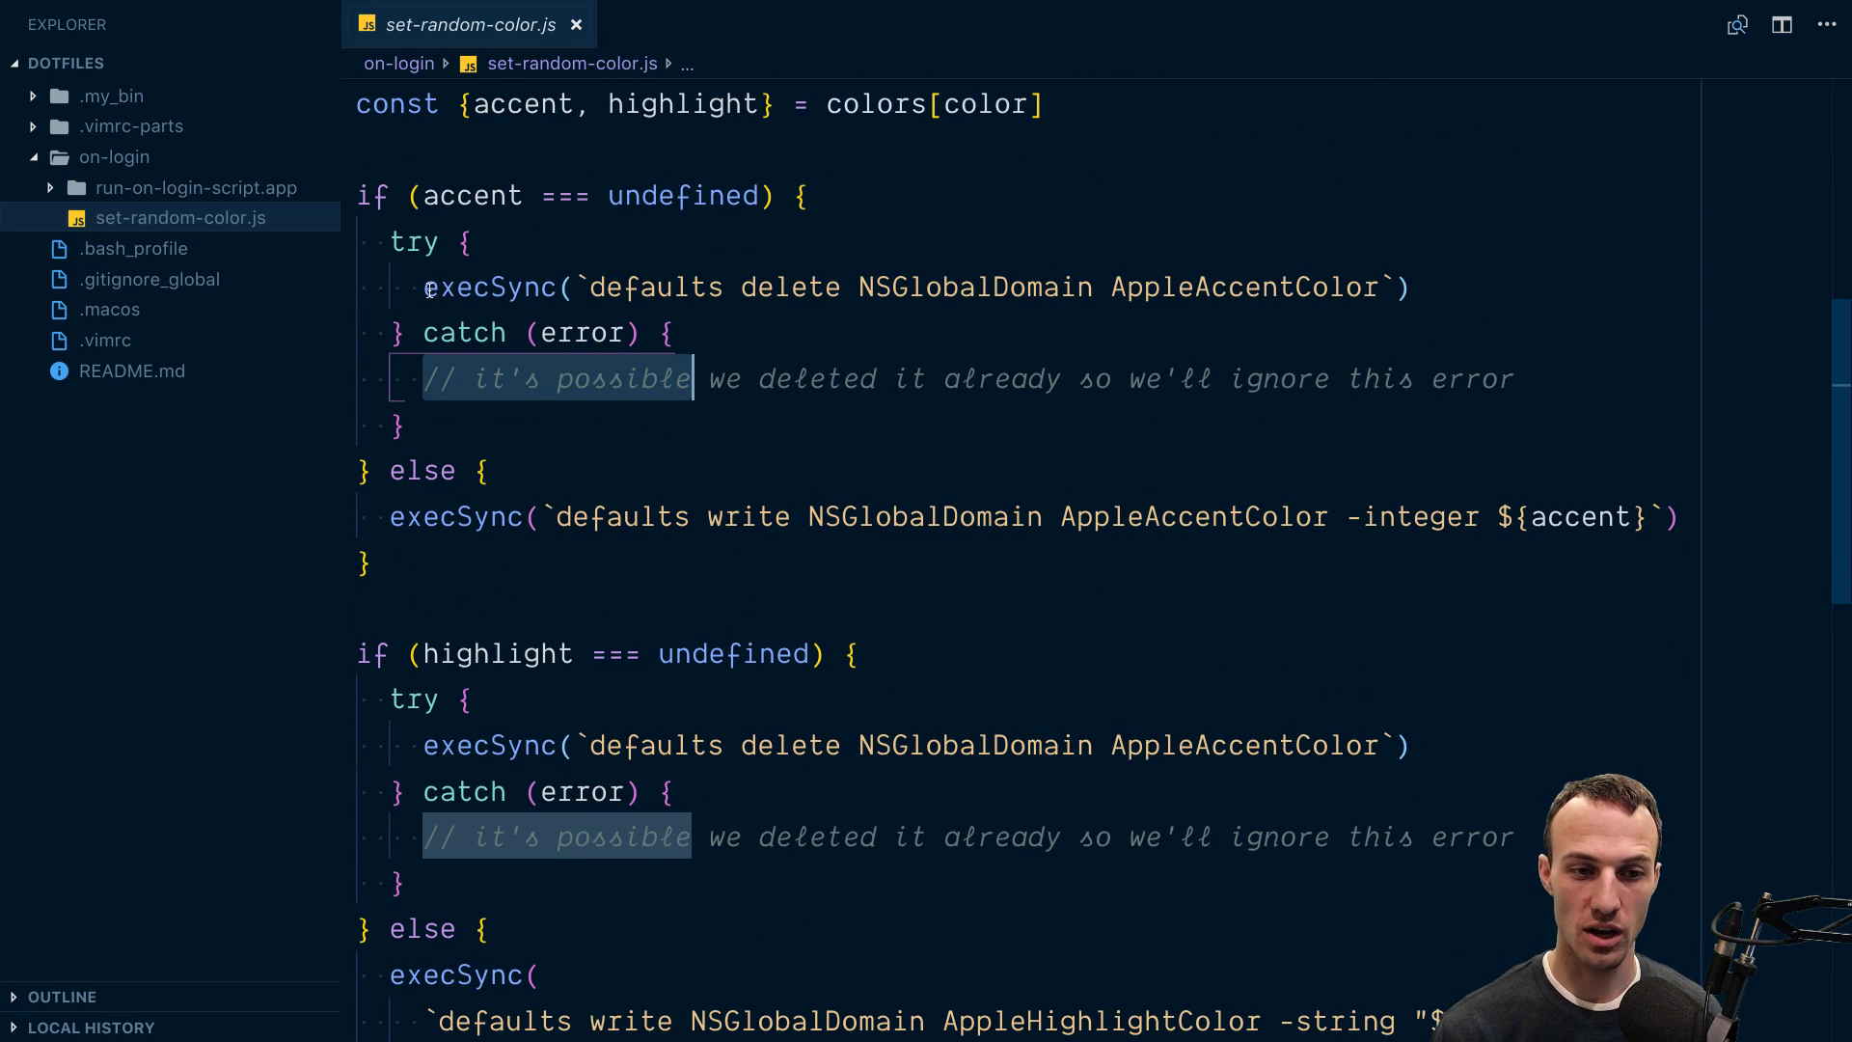
{"action": "left_click_drag", "start_coordinate": [424, 287], "coordinate": [809, 288]}
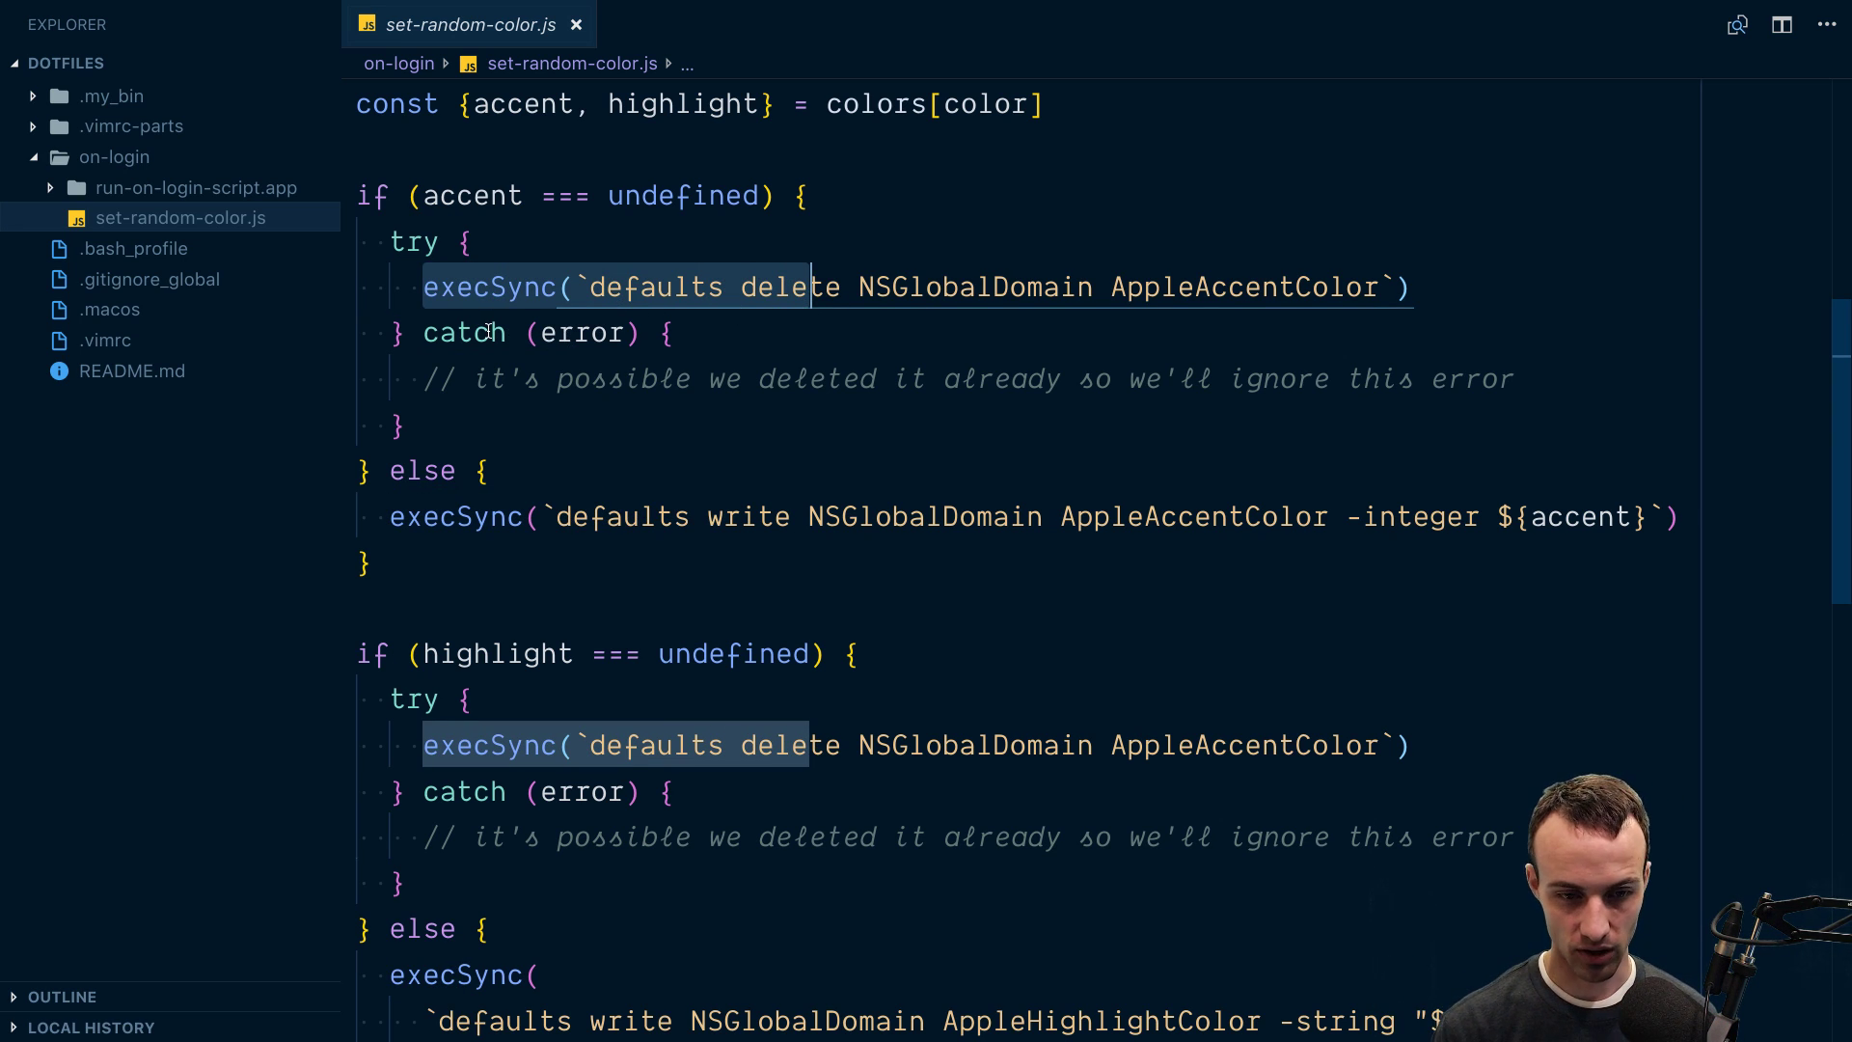
{"action": "scroll", "coordinate": [487, 331], "scroll_direction": "down", "scroll_amount": 5}
{"action": "scroll", "coordinate": [488, 332], "scroll_direction": "down", "scroll_amount": 3}
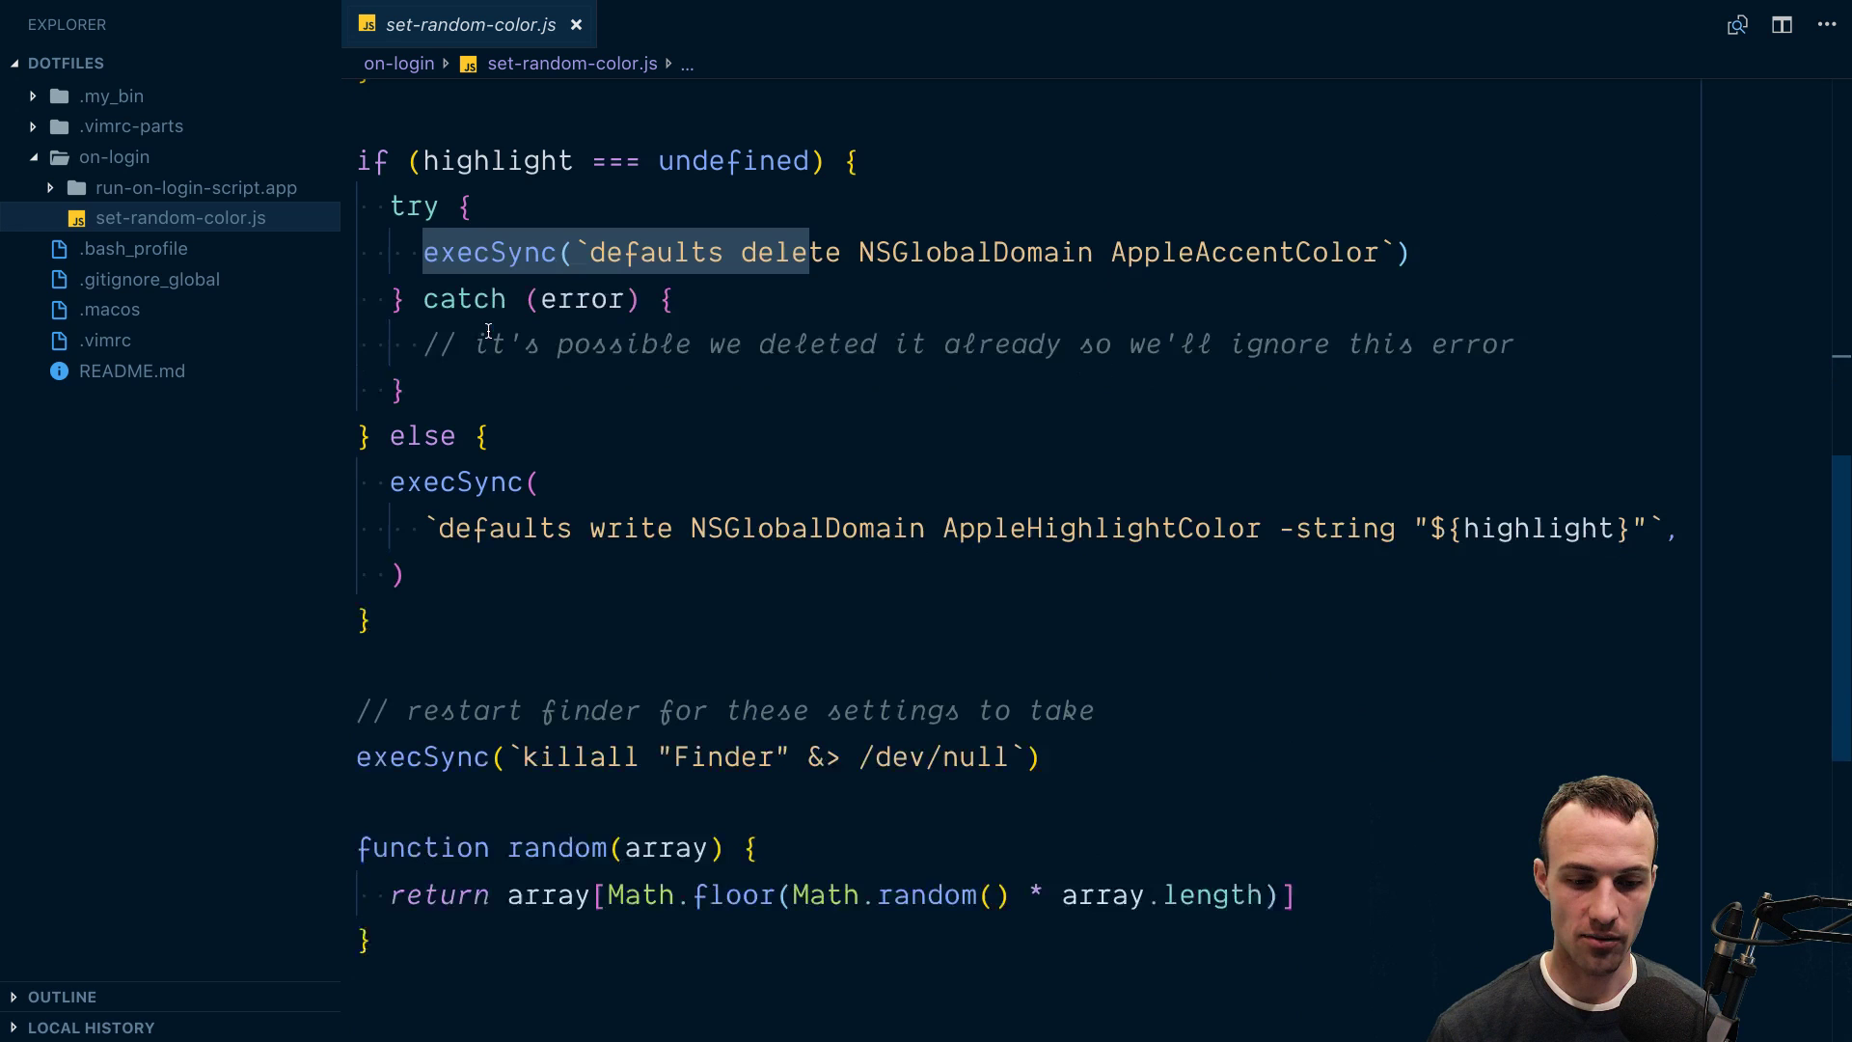
{"action": "scroll", "coordinate": [488, 332], "scroll_direction": "down", "scroll_amount": 2}
{"action": "left_click_drag", "start_coordinate": [357, 564], "coordinate": [623, 610]}
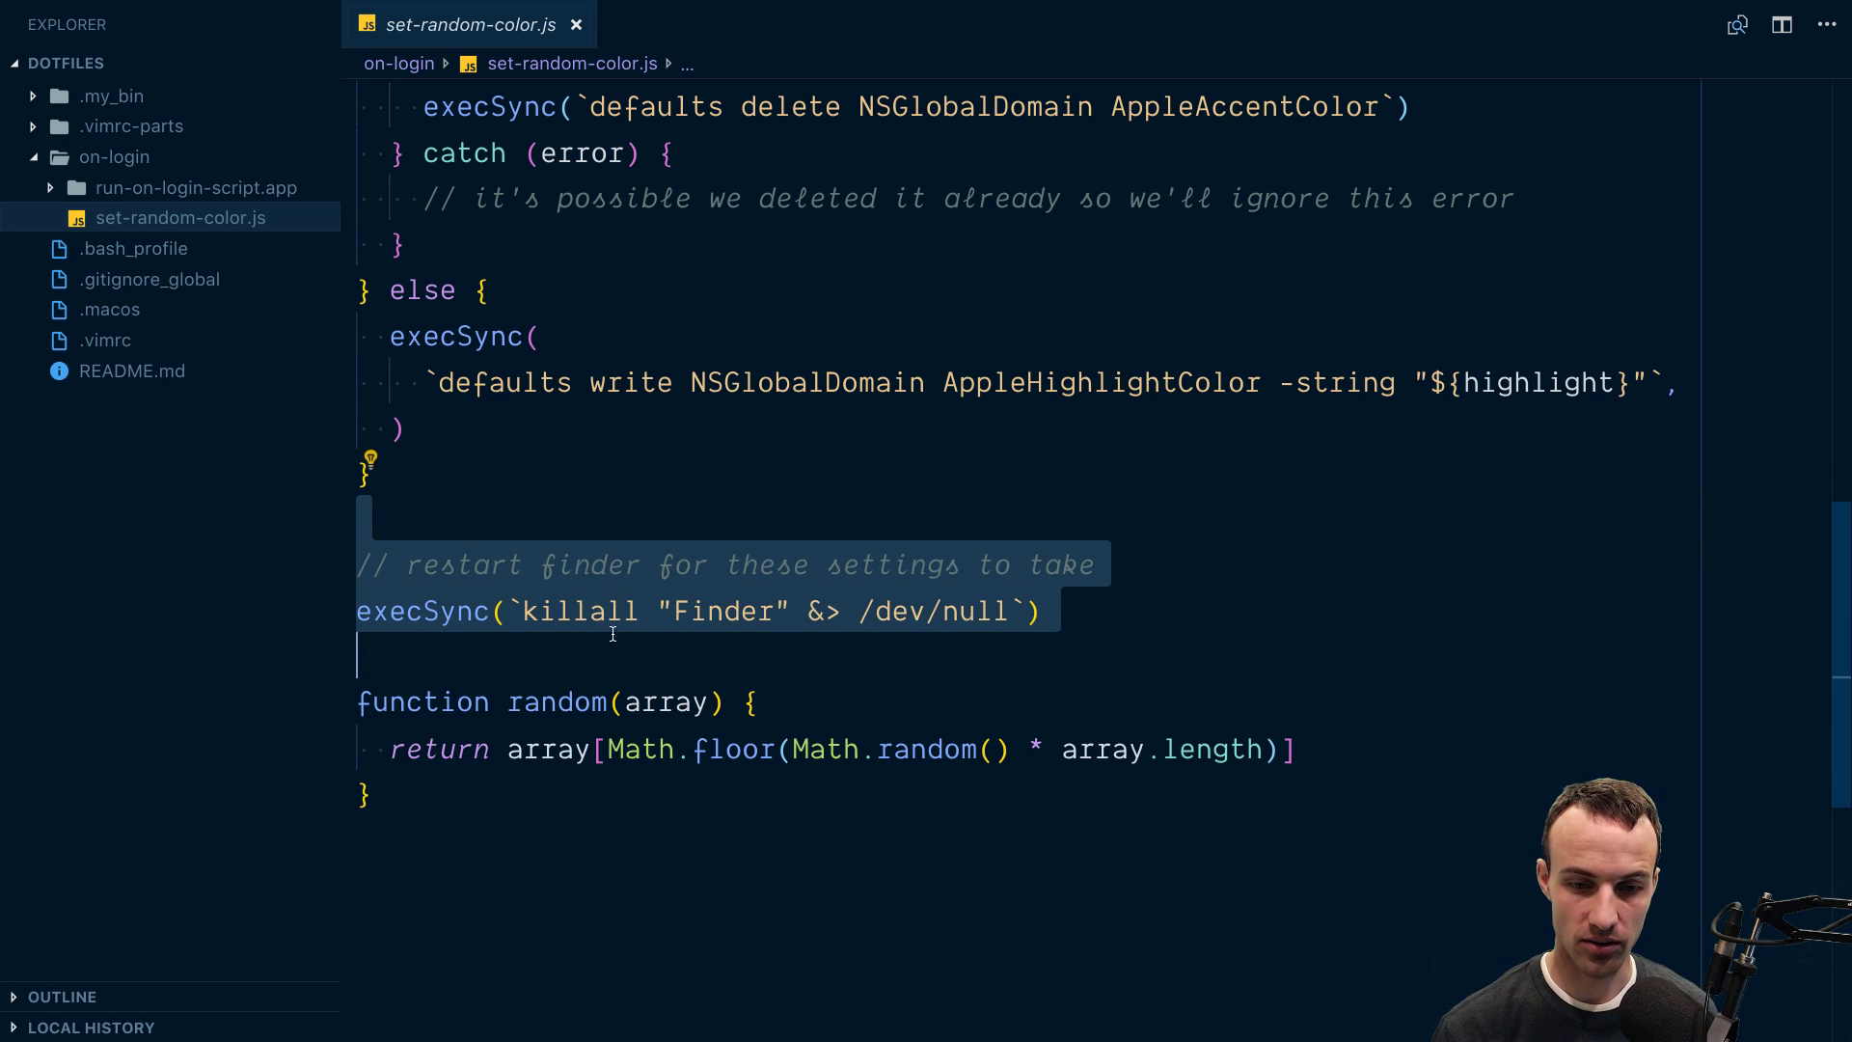
{"action": "left_click", "coordinate": [681, 655]}
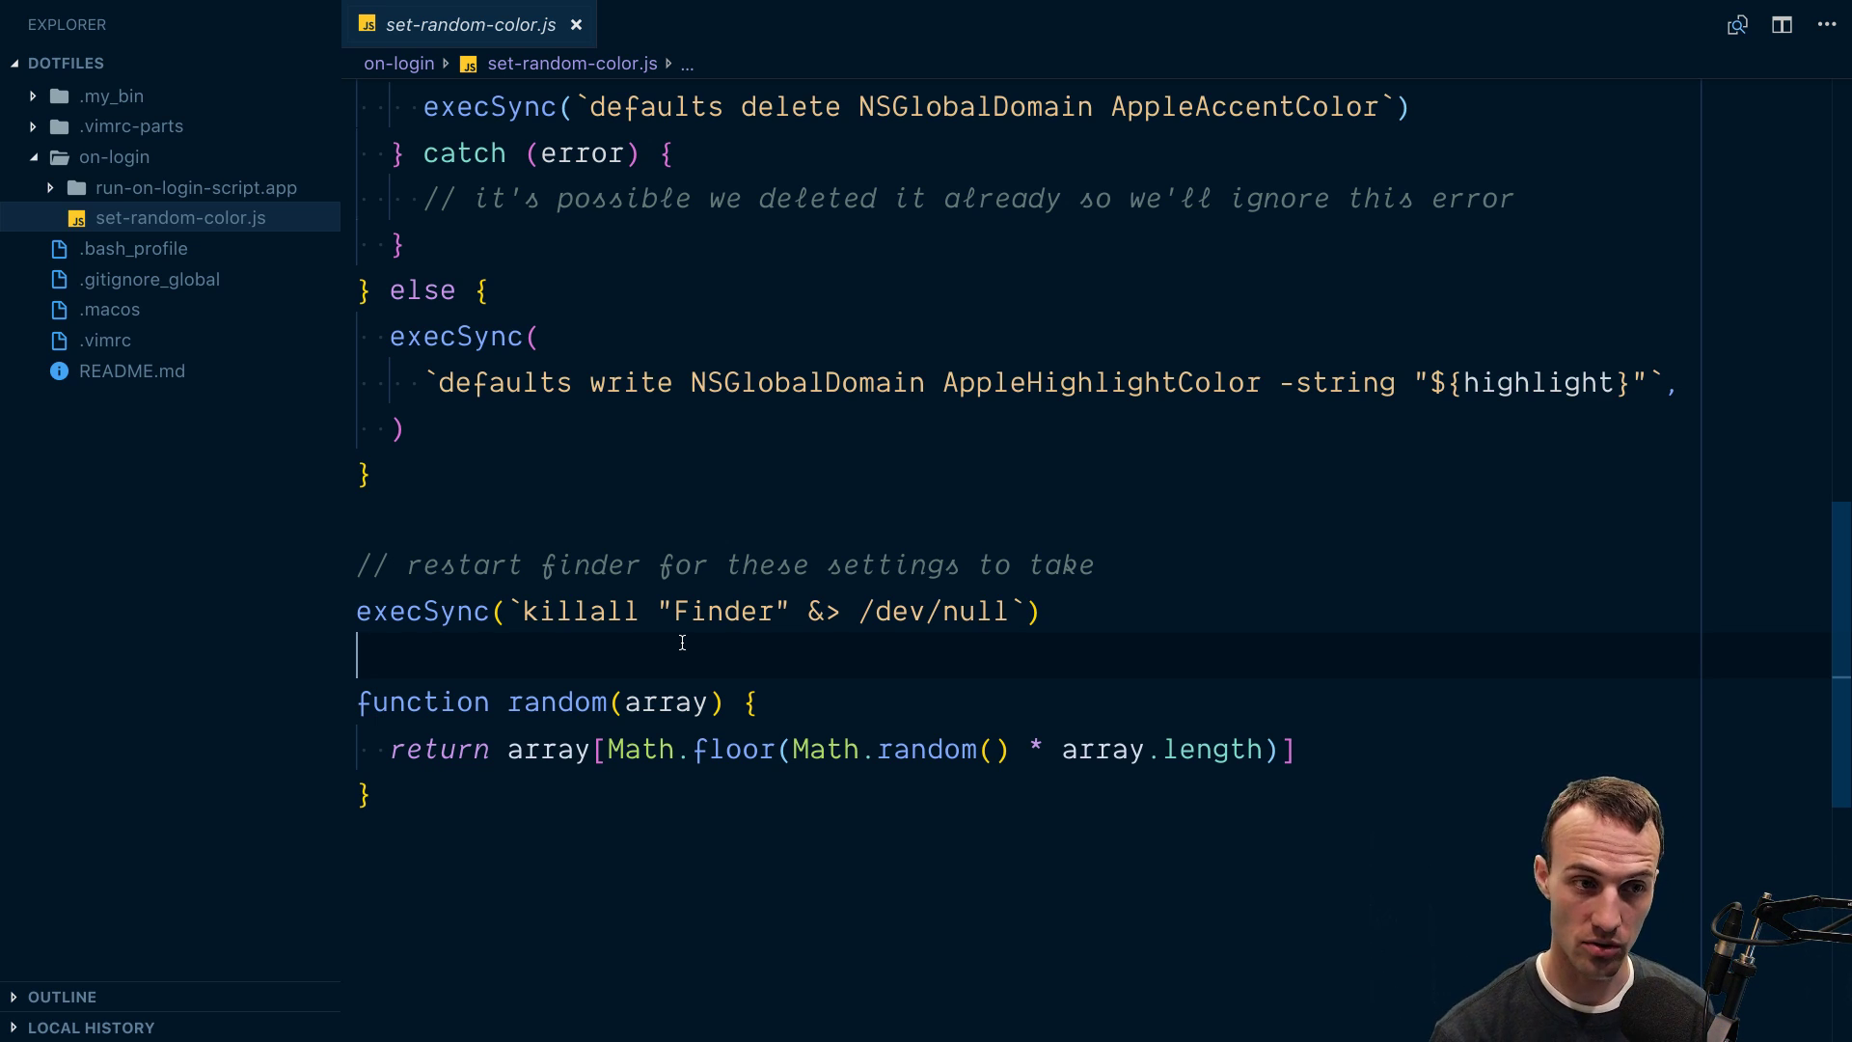
{"action": "key", "text": "ctrl+Left"}
{"action": "key", "text": "Escape"}
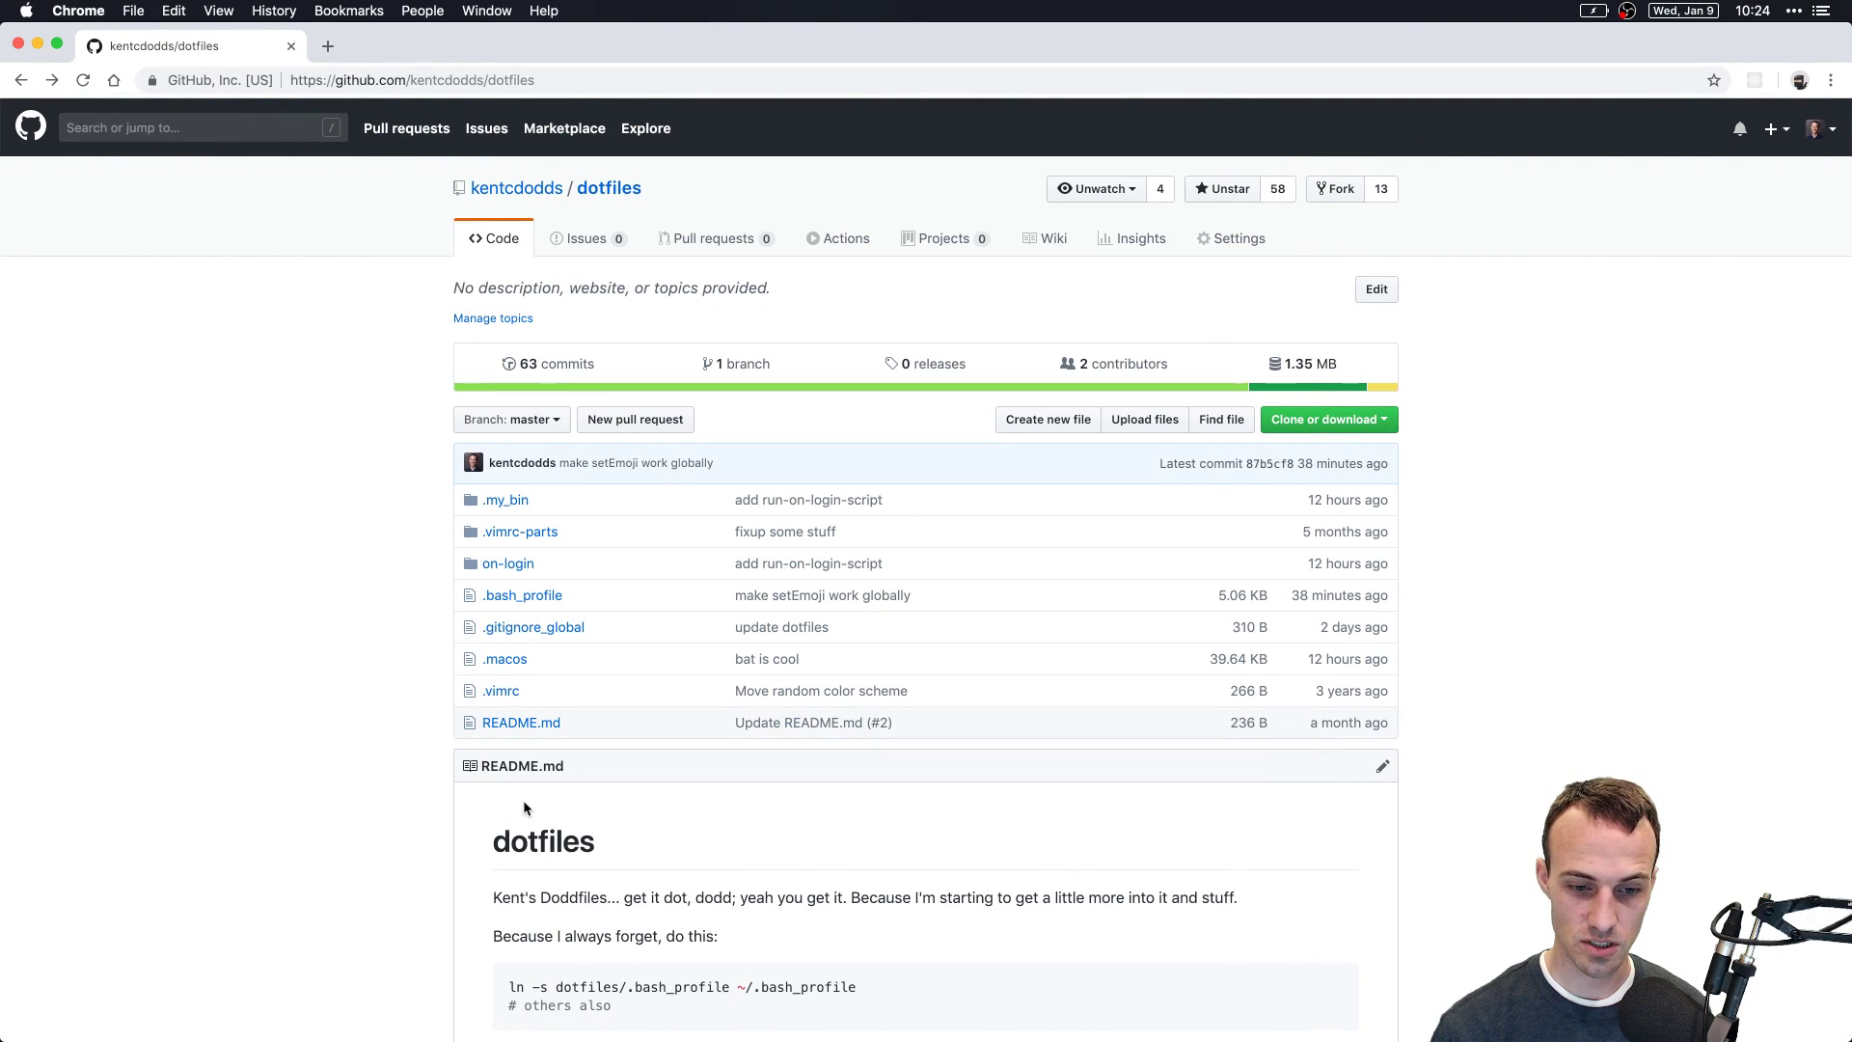
{"action": "double_click", "coordinate": [583, 847]}
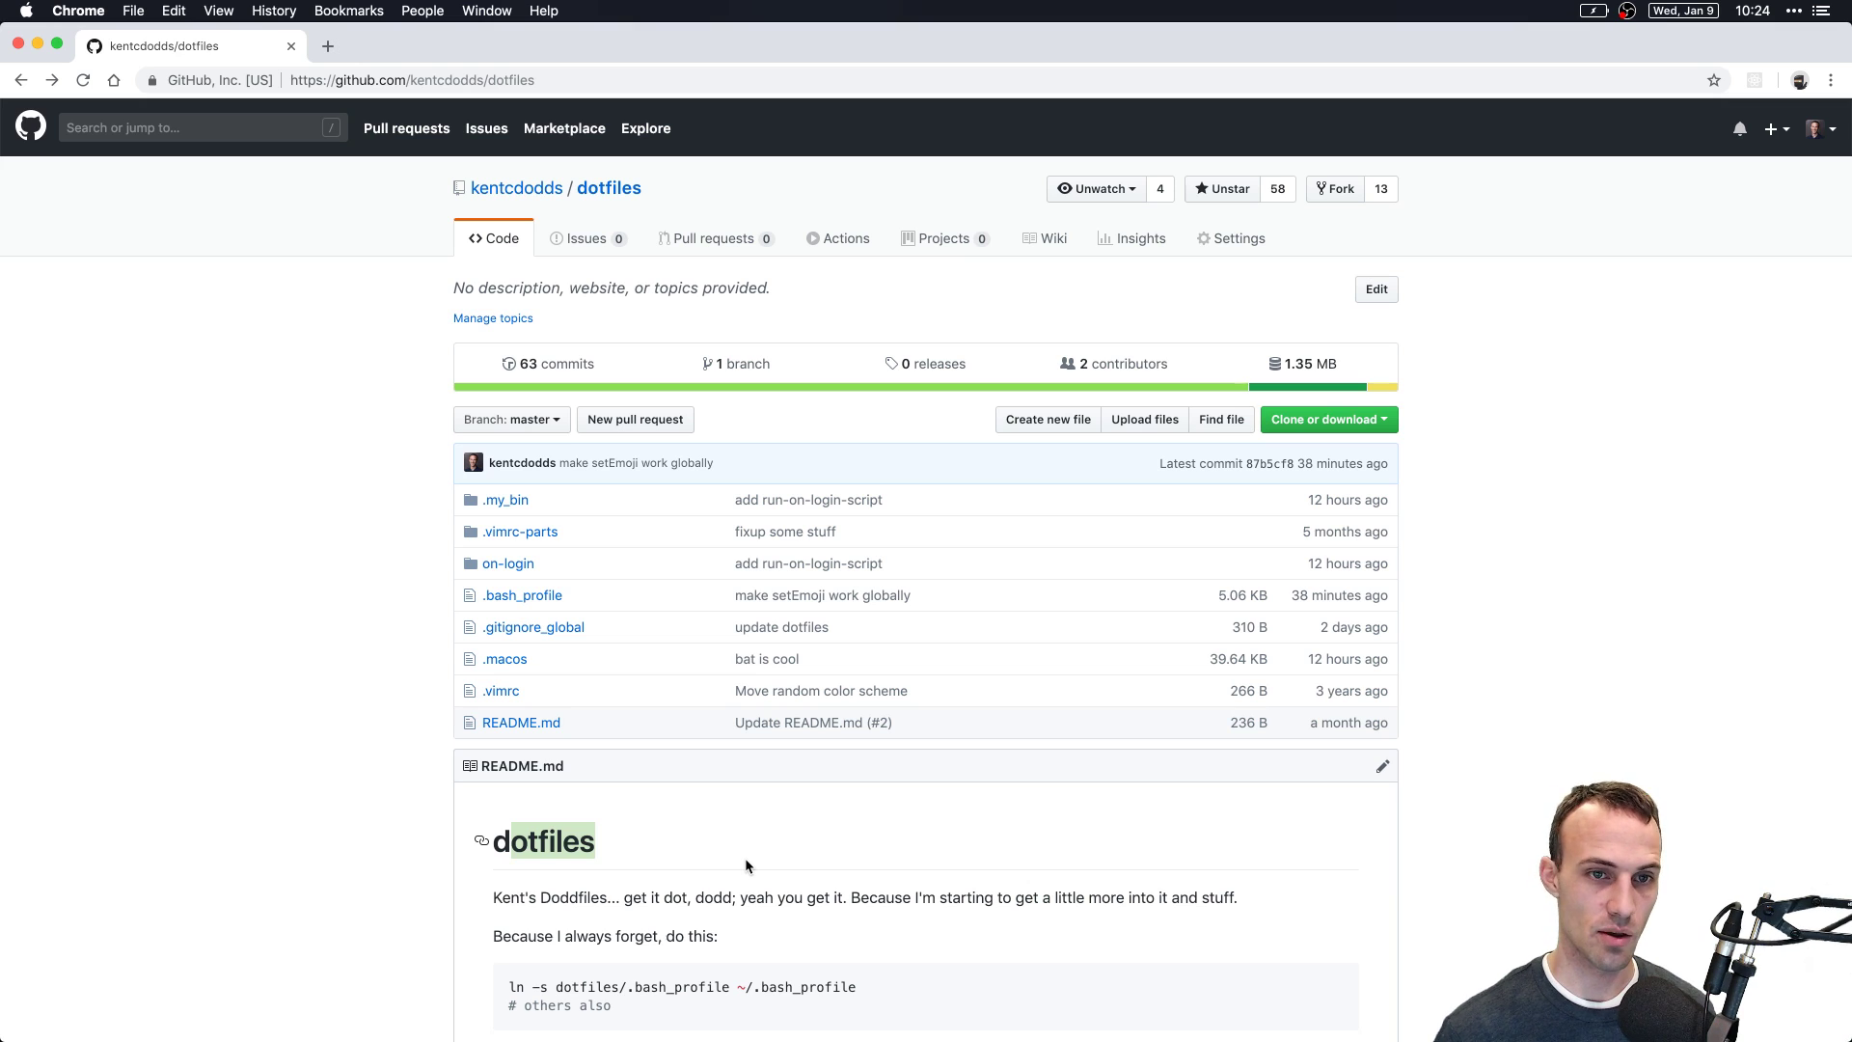
{"action": "key", "text": "ctrl+Up"}
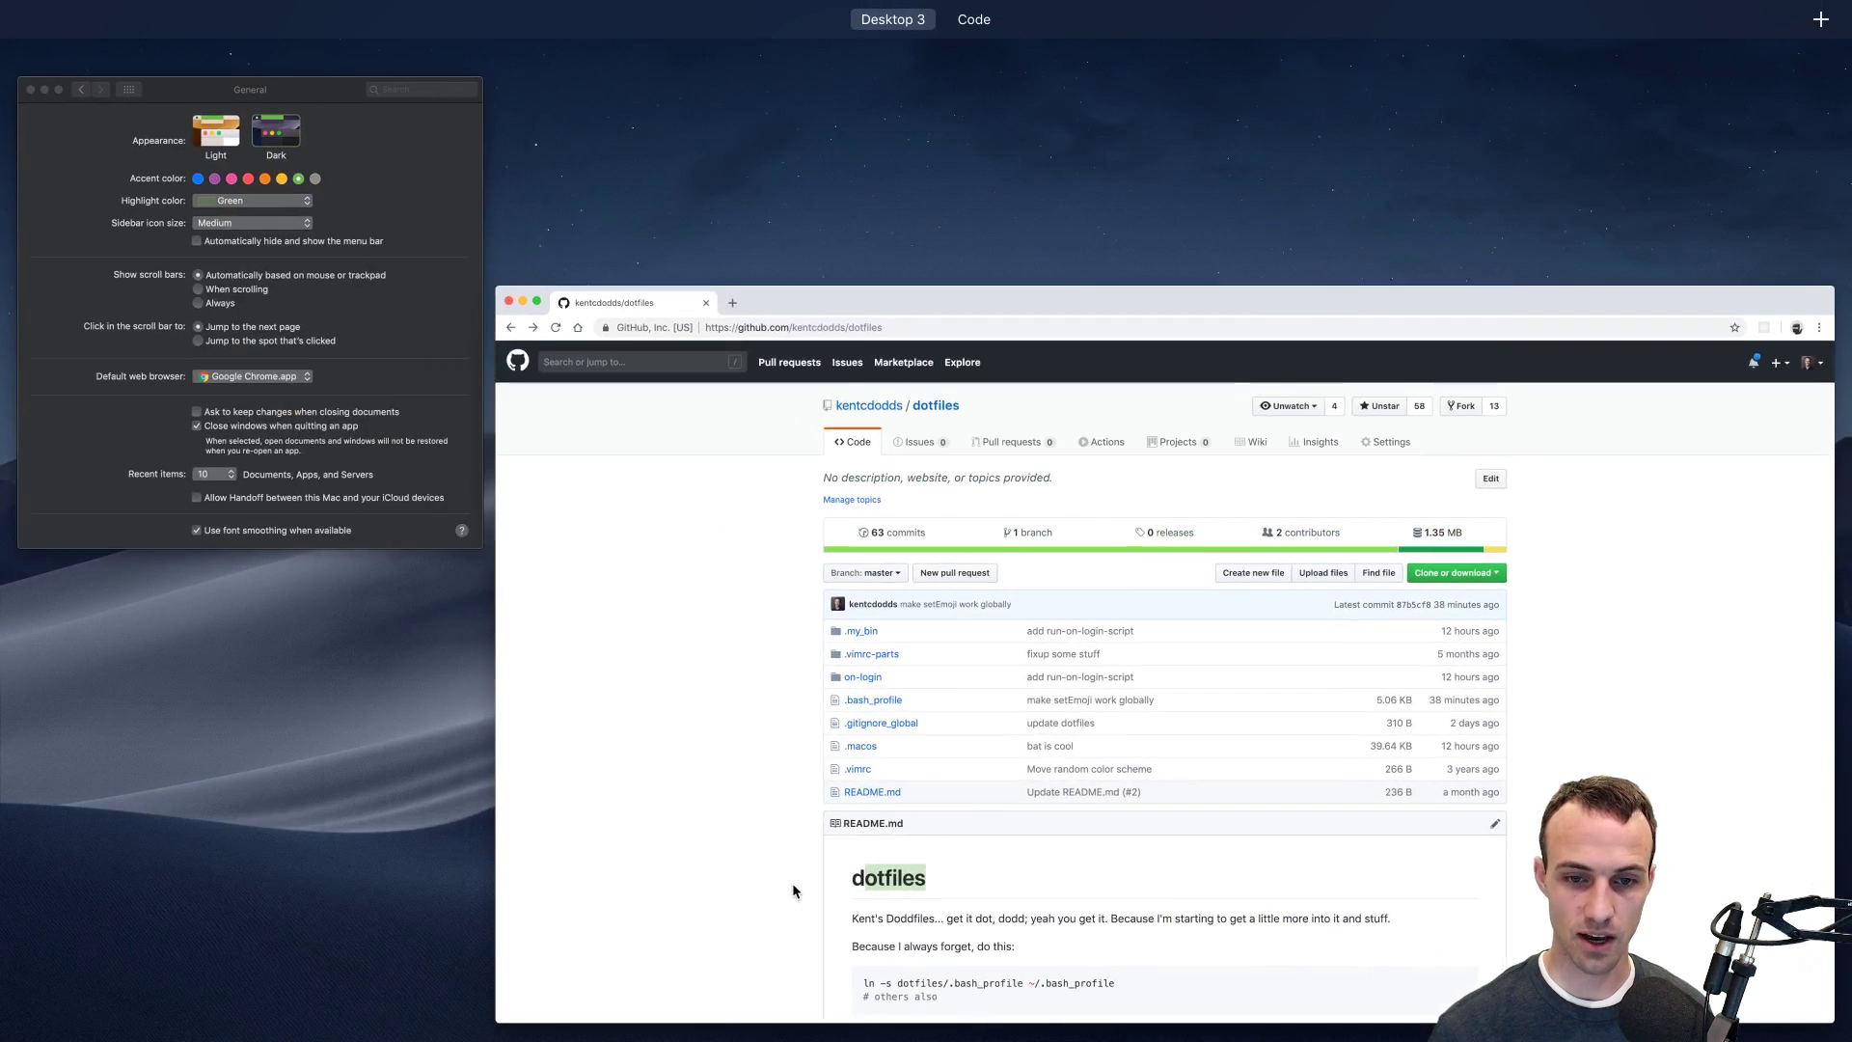
{"action": "left_click", "coordinate": [426, 343]}
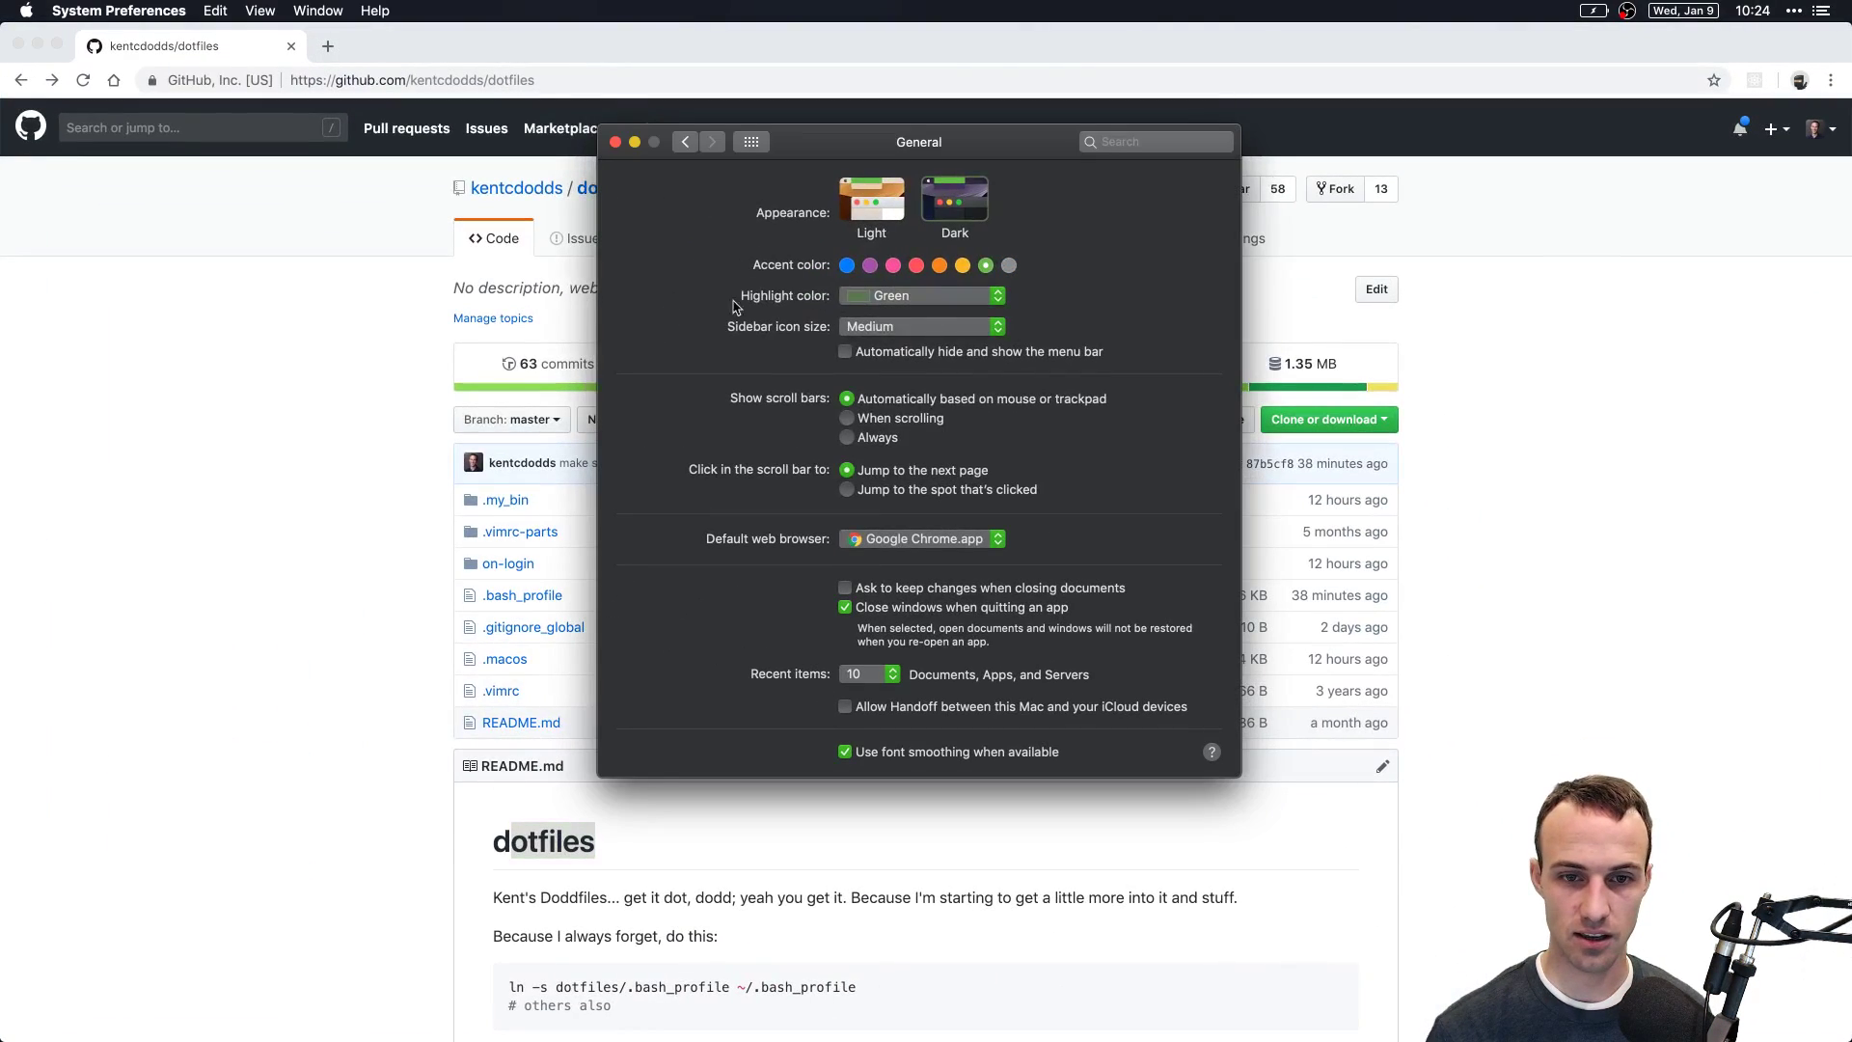
{"action": "left_click", "coordinate": [919, 271]}
{"action": "key", "text": "super+Tab"}
{"action": "left_click", "coordinate": [603, 861]}
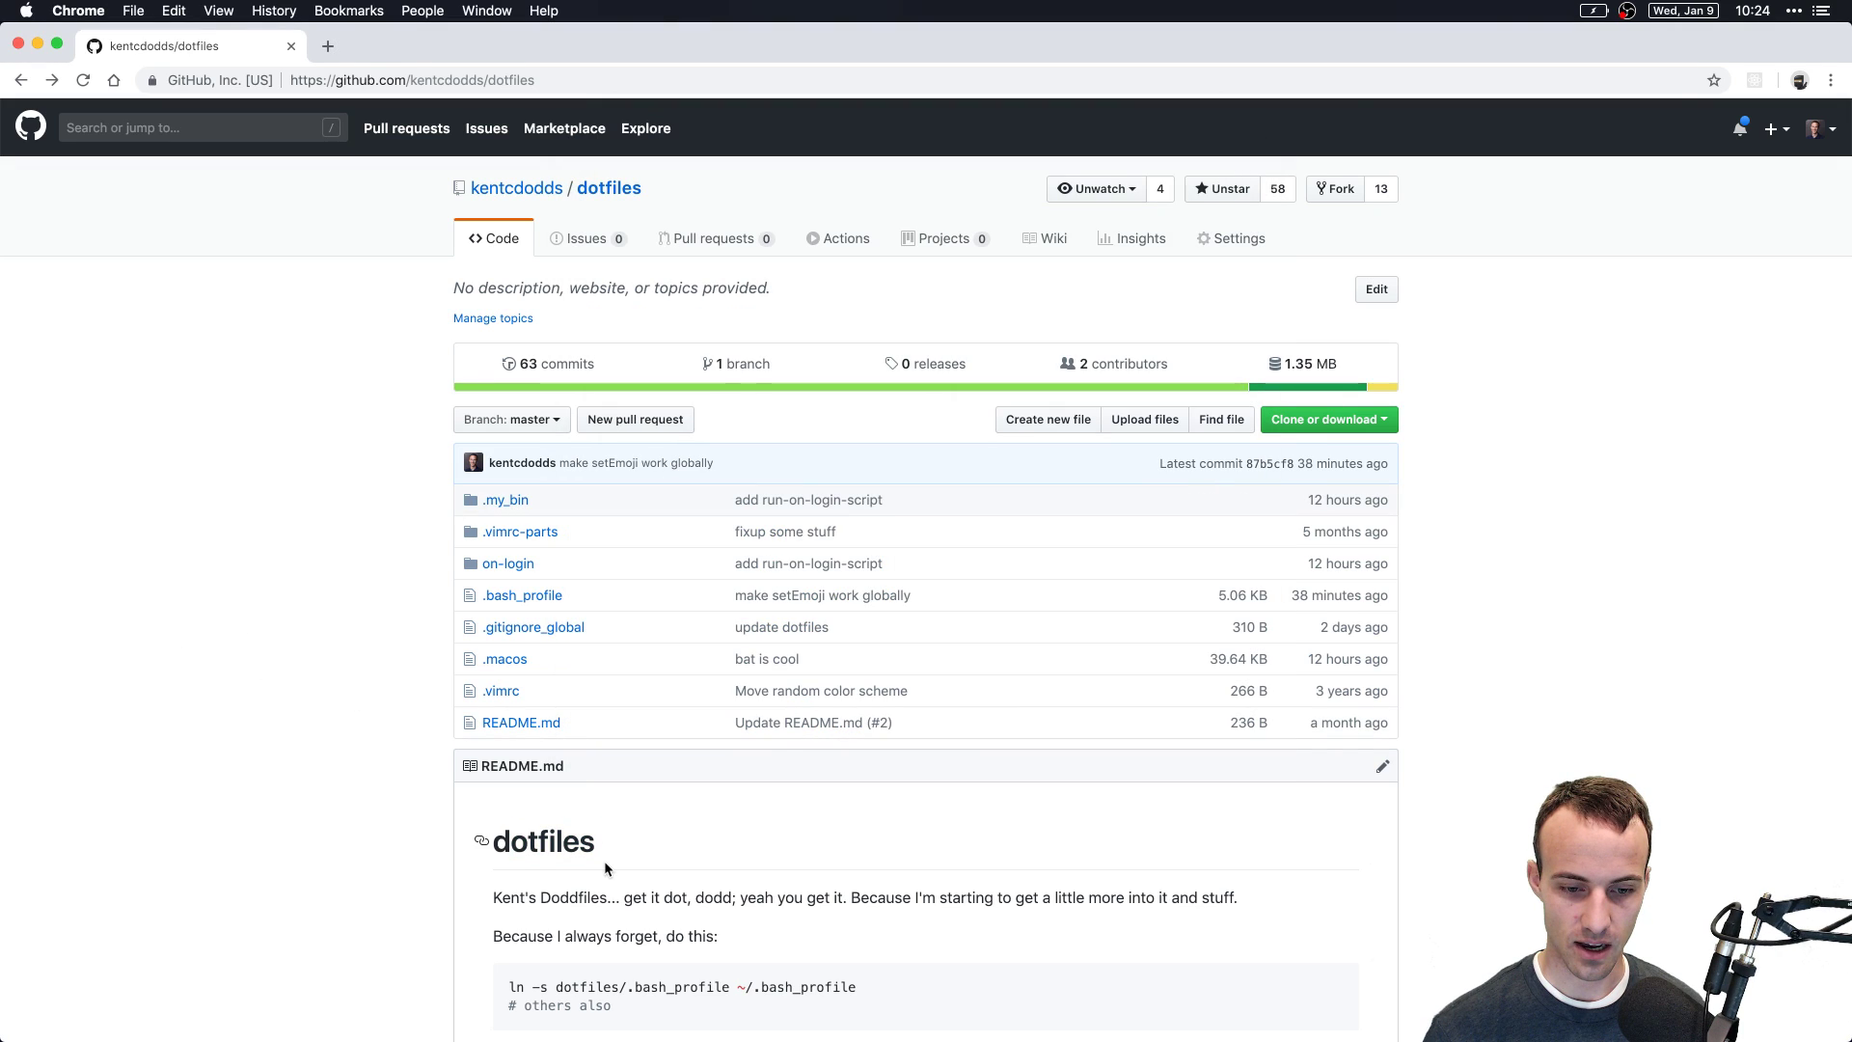
{"action": "left_click_drag", "start_coordinate": [552, 896], "coordinate": [870, 920]}
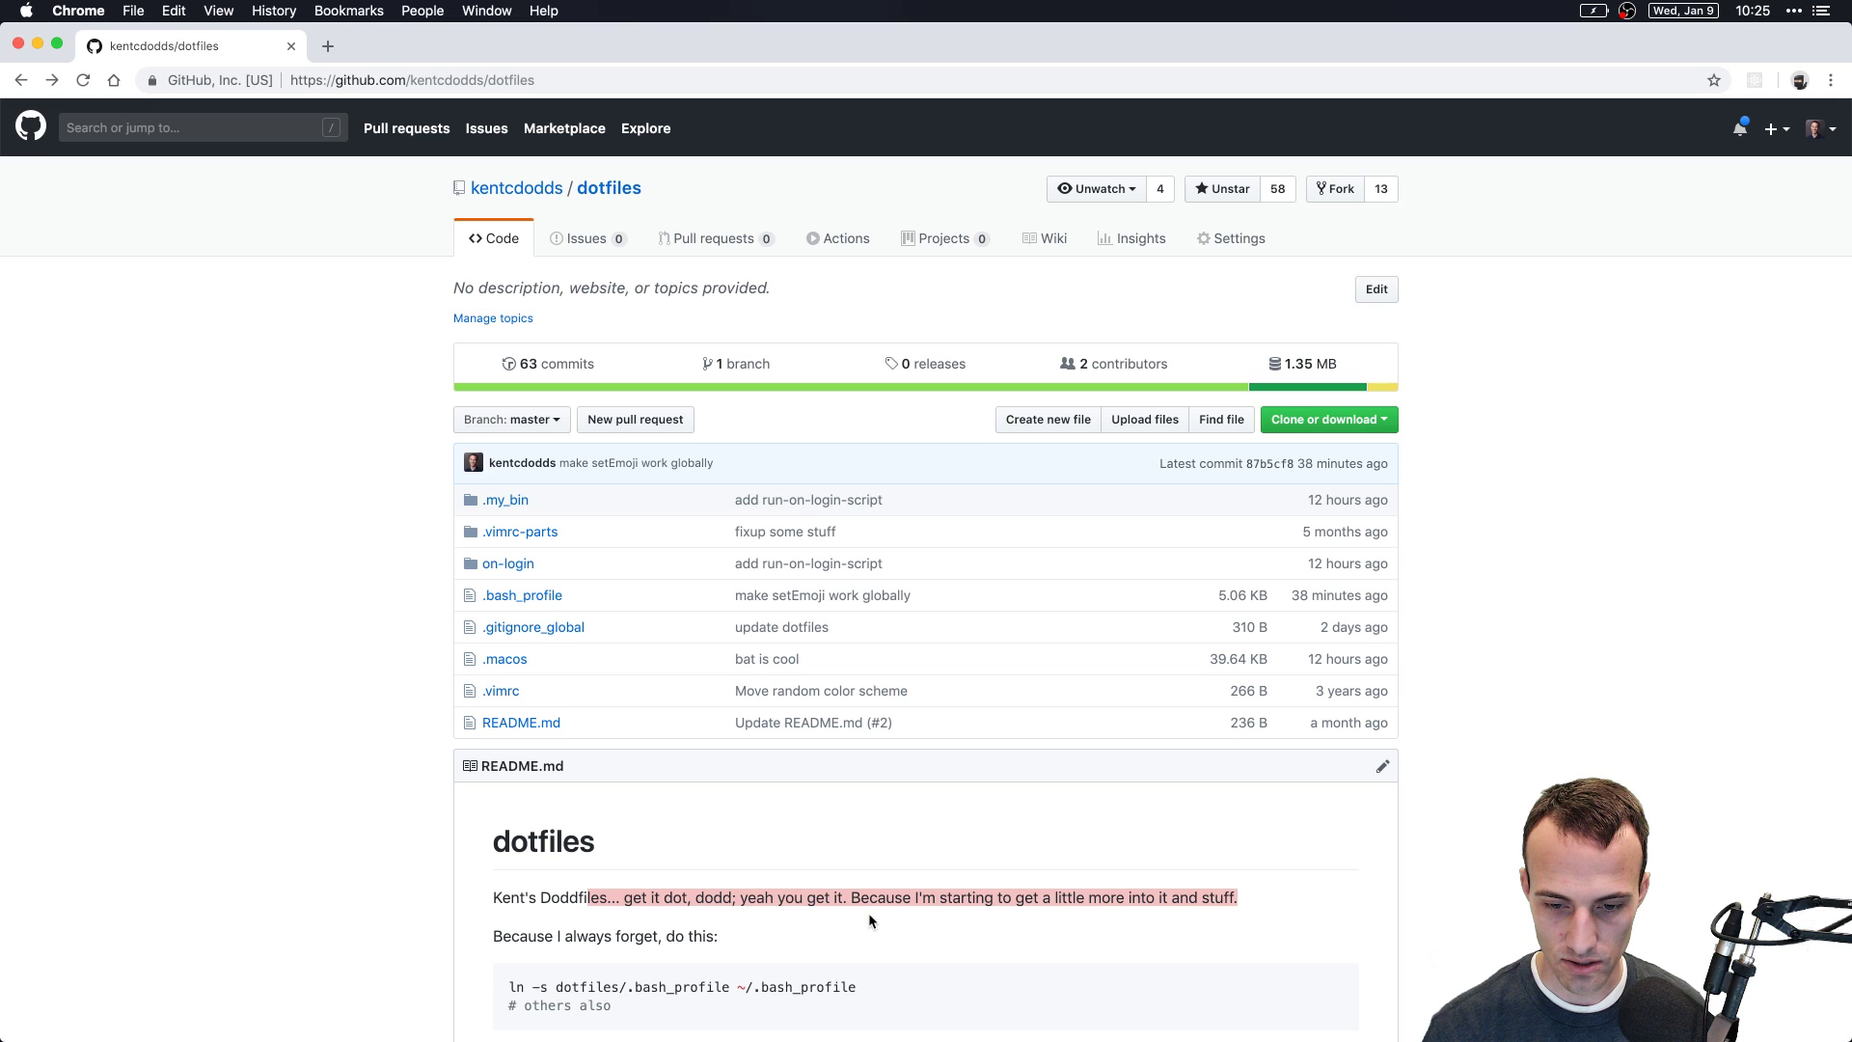
{"action": "left_click", "coordinate": [868, 913]}
{"action": "key", "text": "super+Tab"}
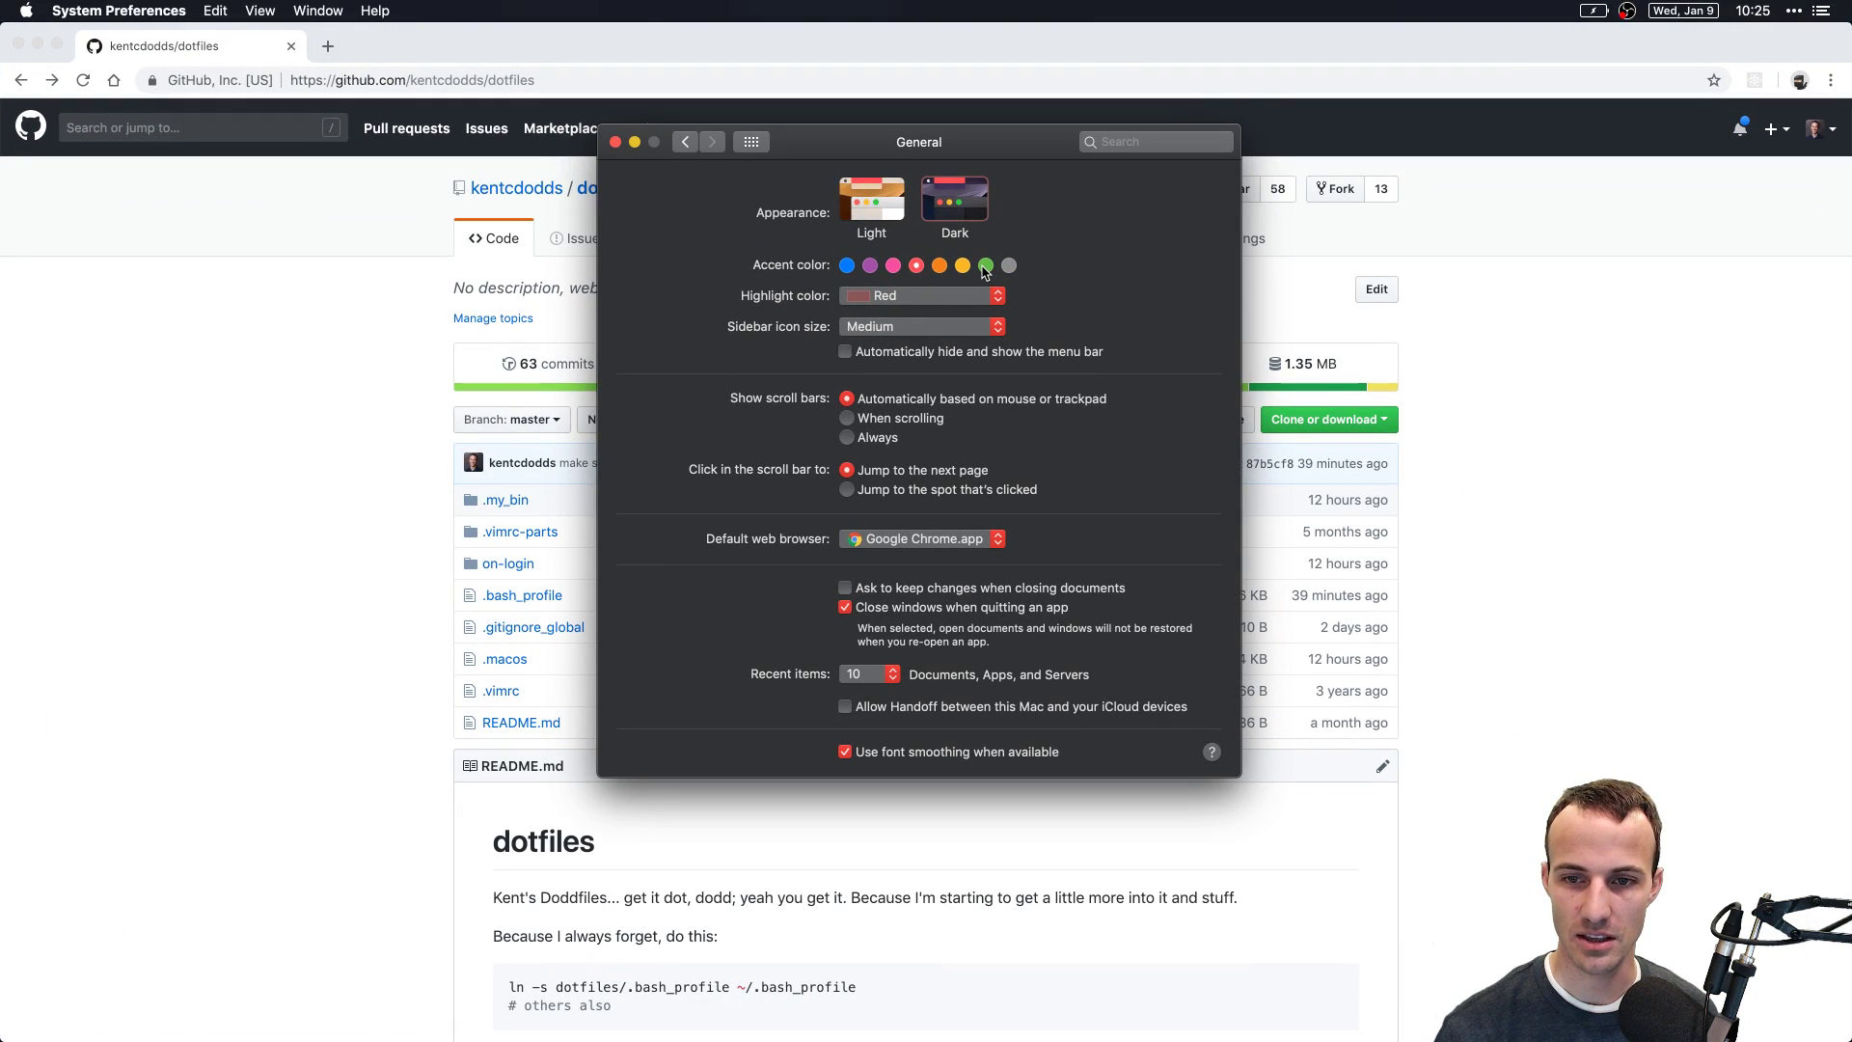
{"action": "left_click", "coordinate": [985, 265]}
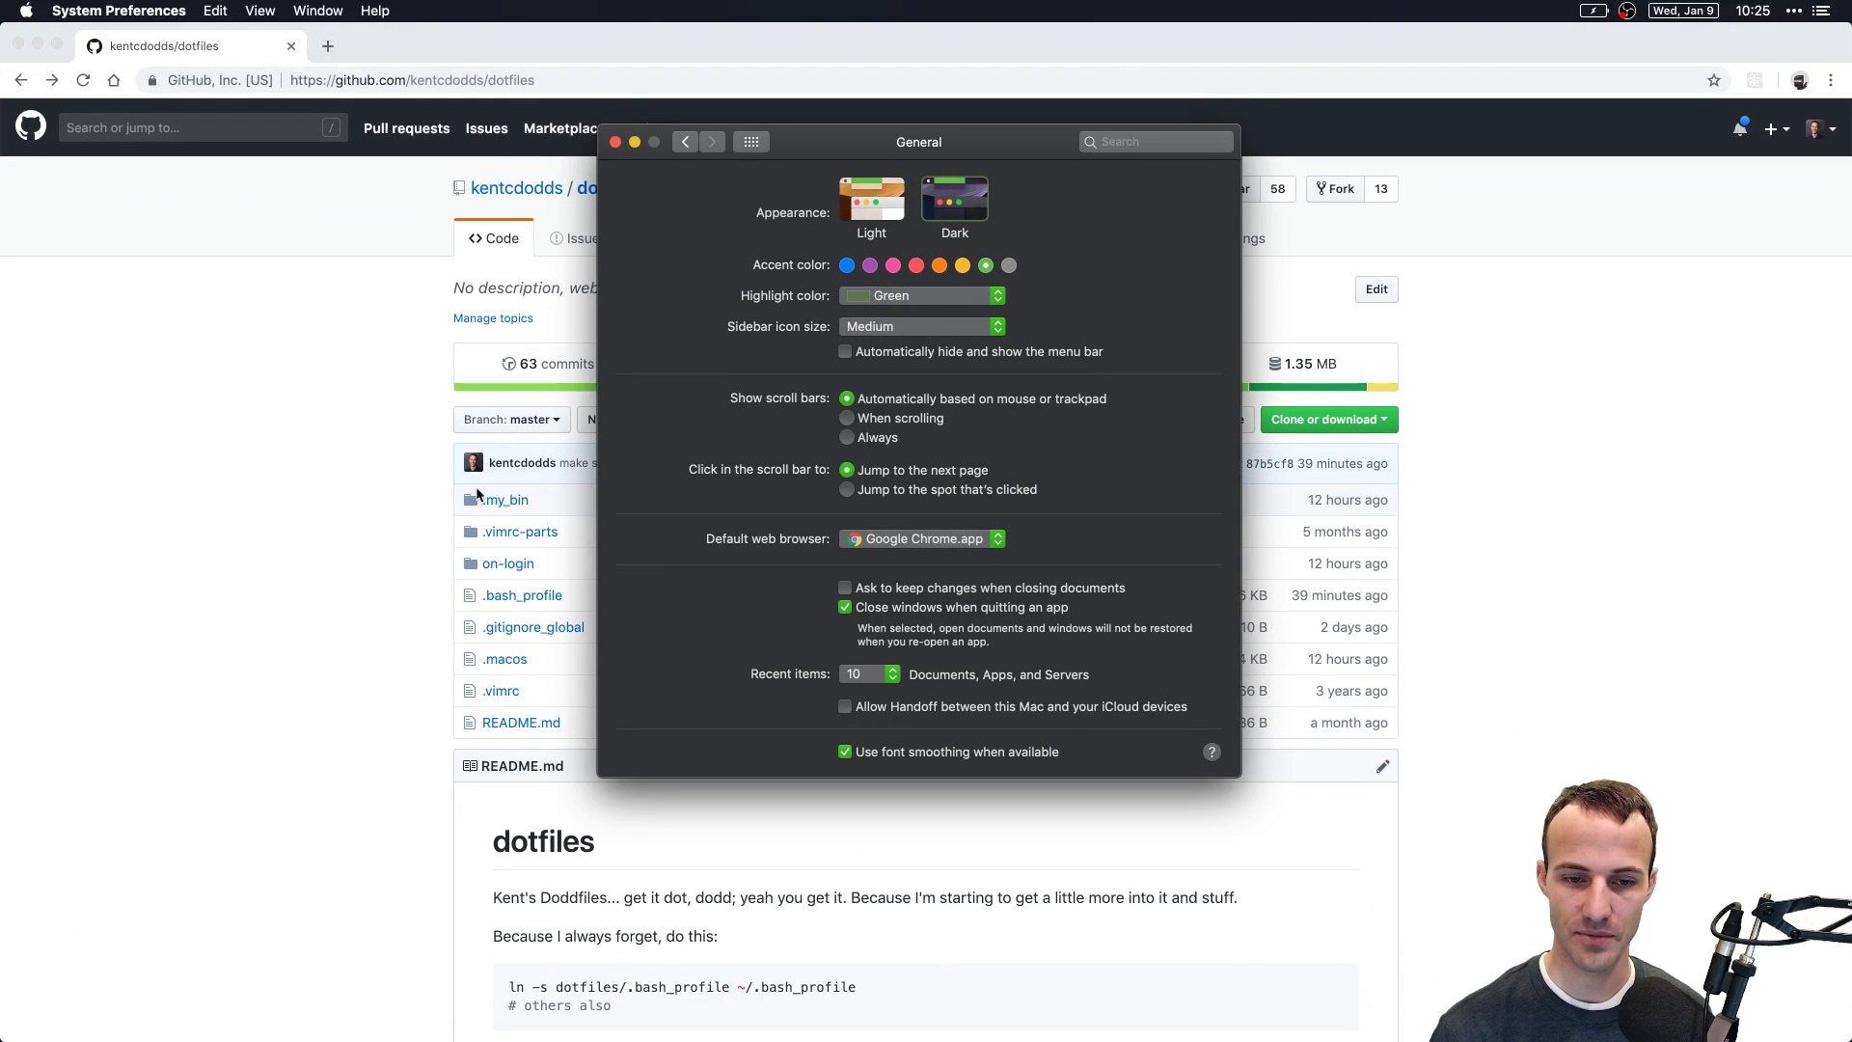
{"action": "left_click", "coordinate": [388, 544]}
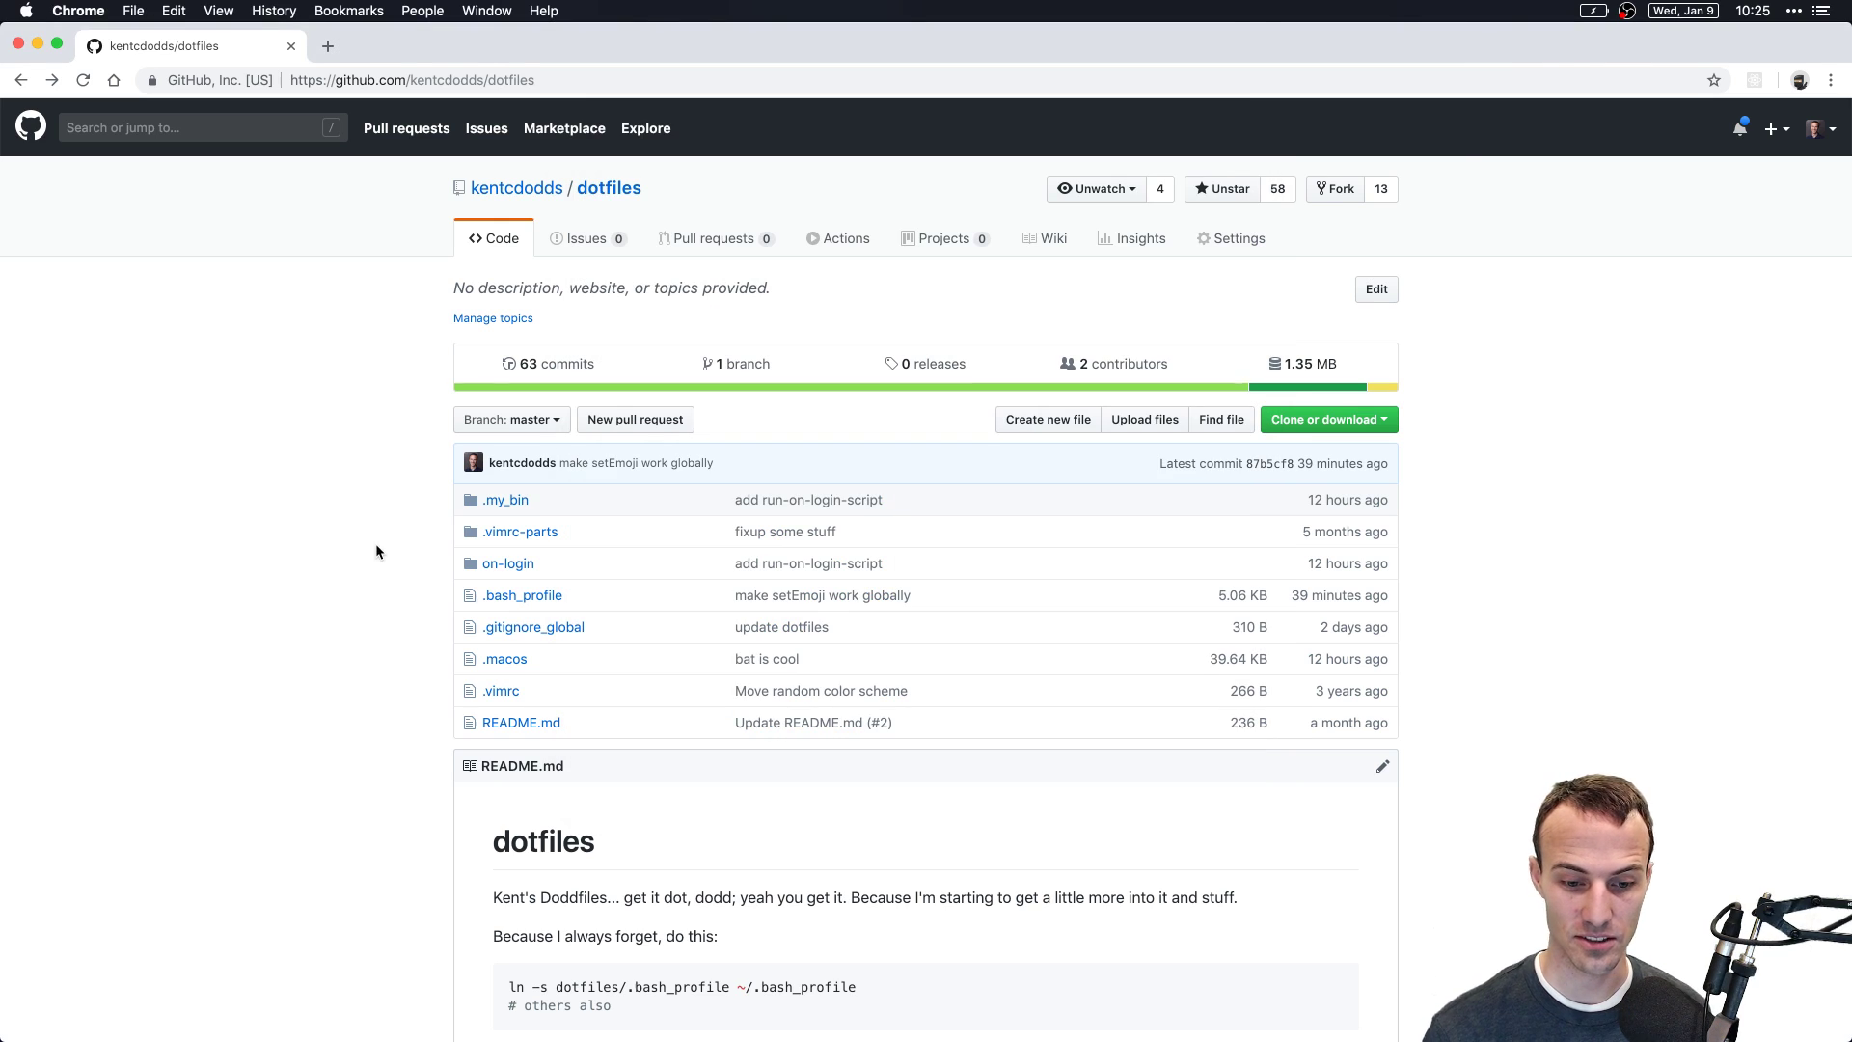
{"action": "key", "text": "super+Tab"}
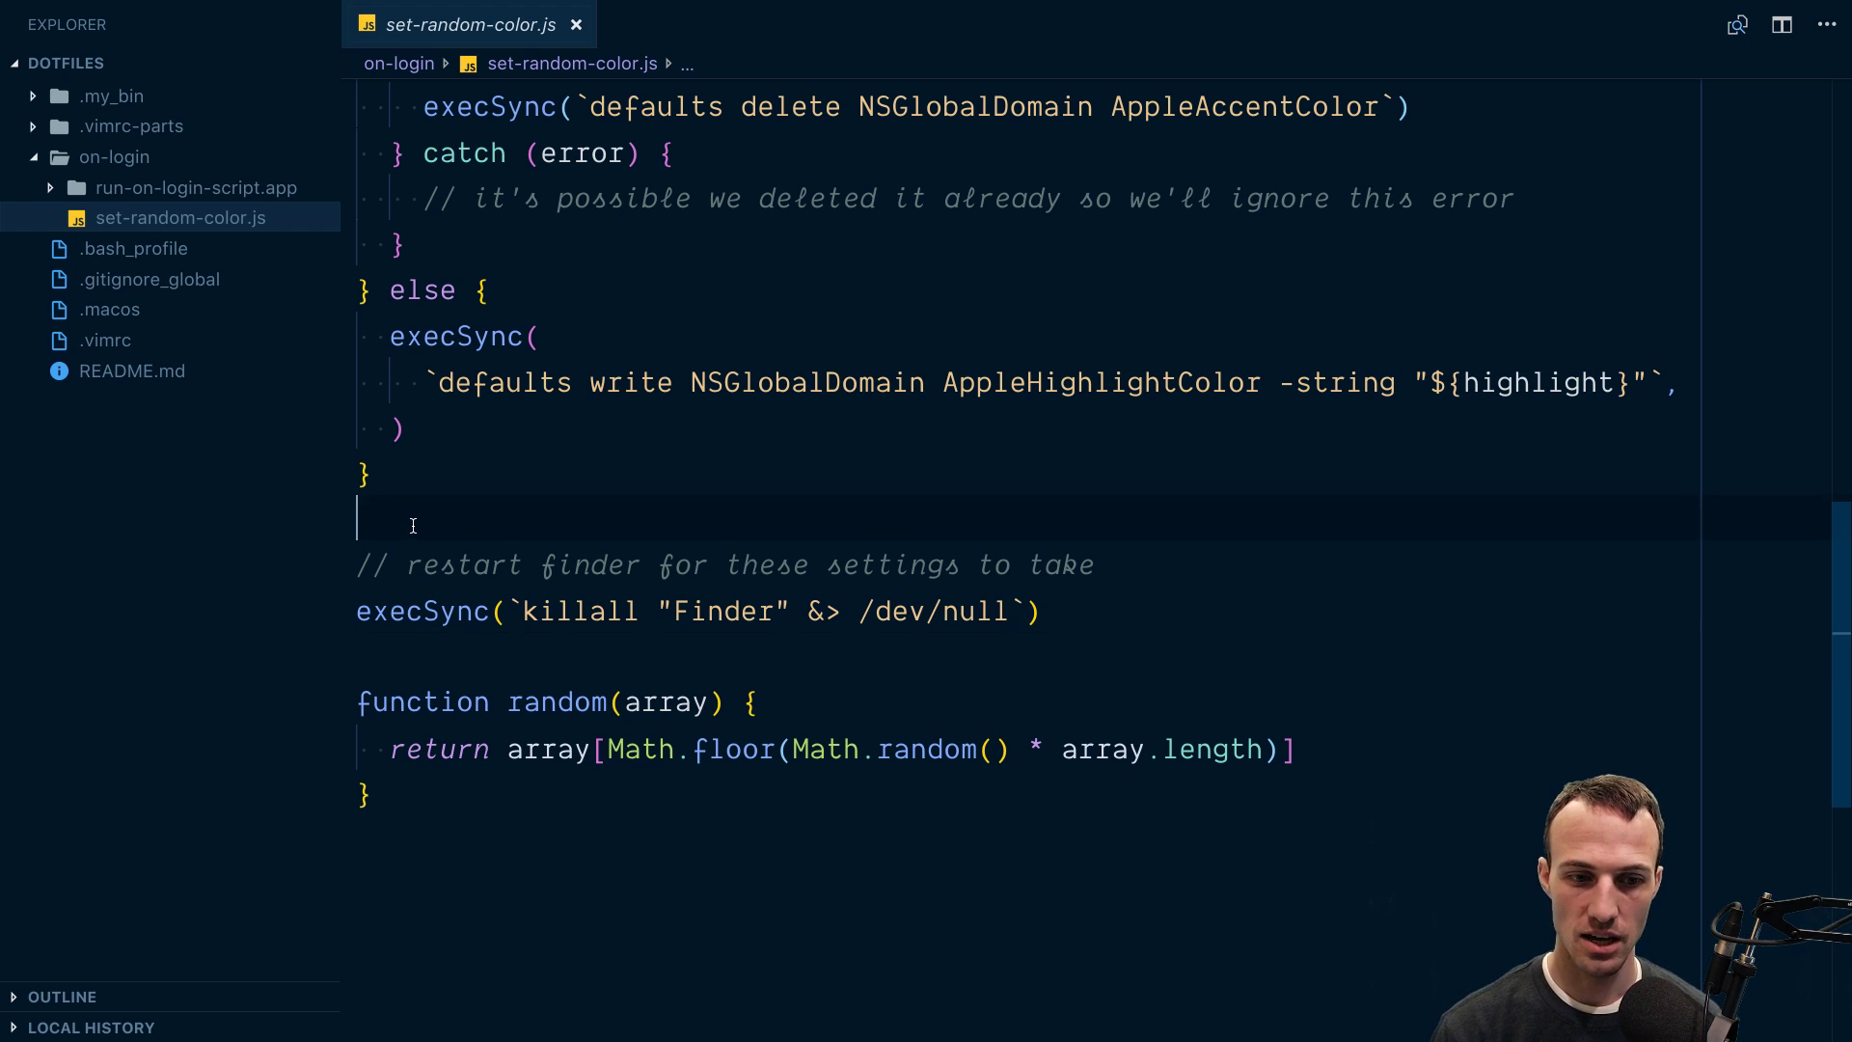
Step: Select the Finder restart comment and killall Finder line, then move to the System Preferences desktop
{"action": "left_click_drag", "start_coordinate": [412, 518], "coordinate": [578, 616]}
{"action": "left_click", "coordinate": [589, 638]}
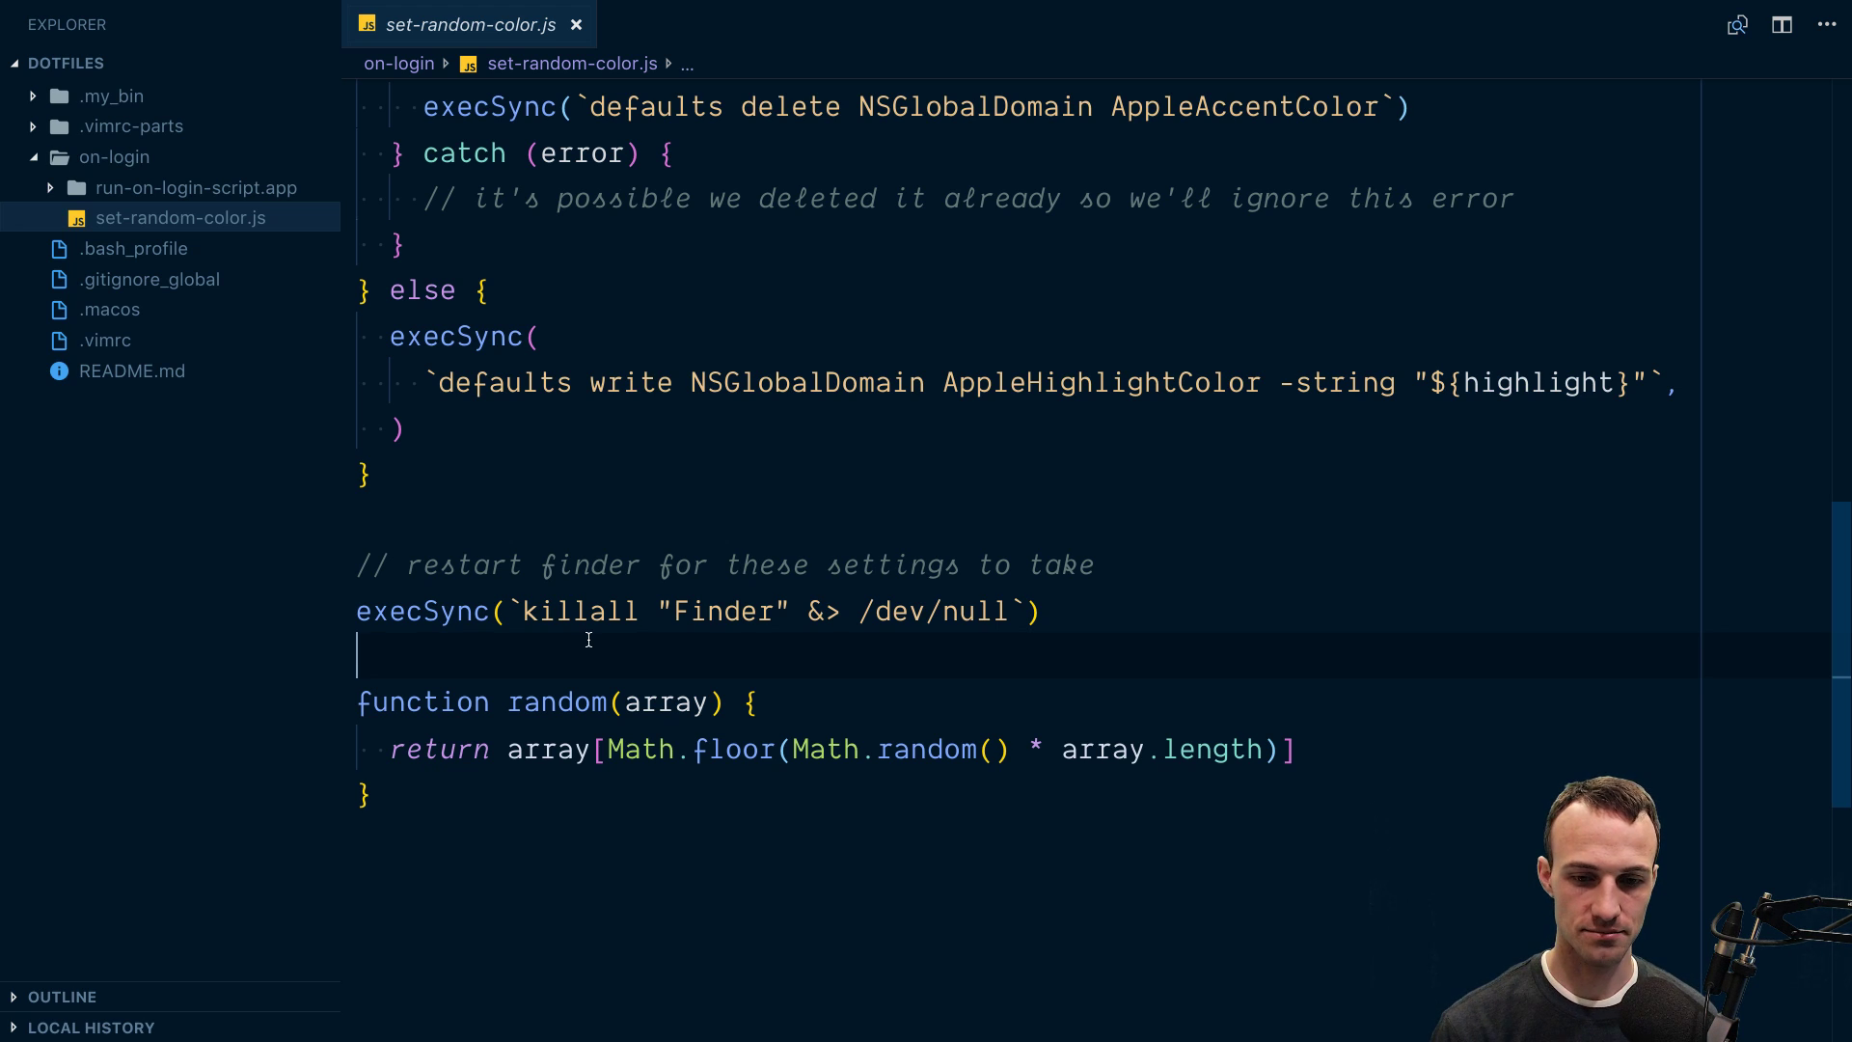
{"action": "scroll", "coordinate": [588, 641], "scroll_direction": "down", "scroll_amount": 2}
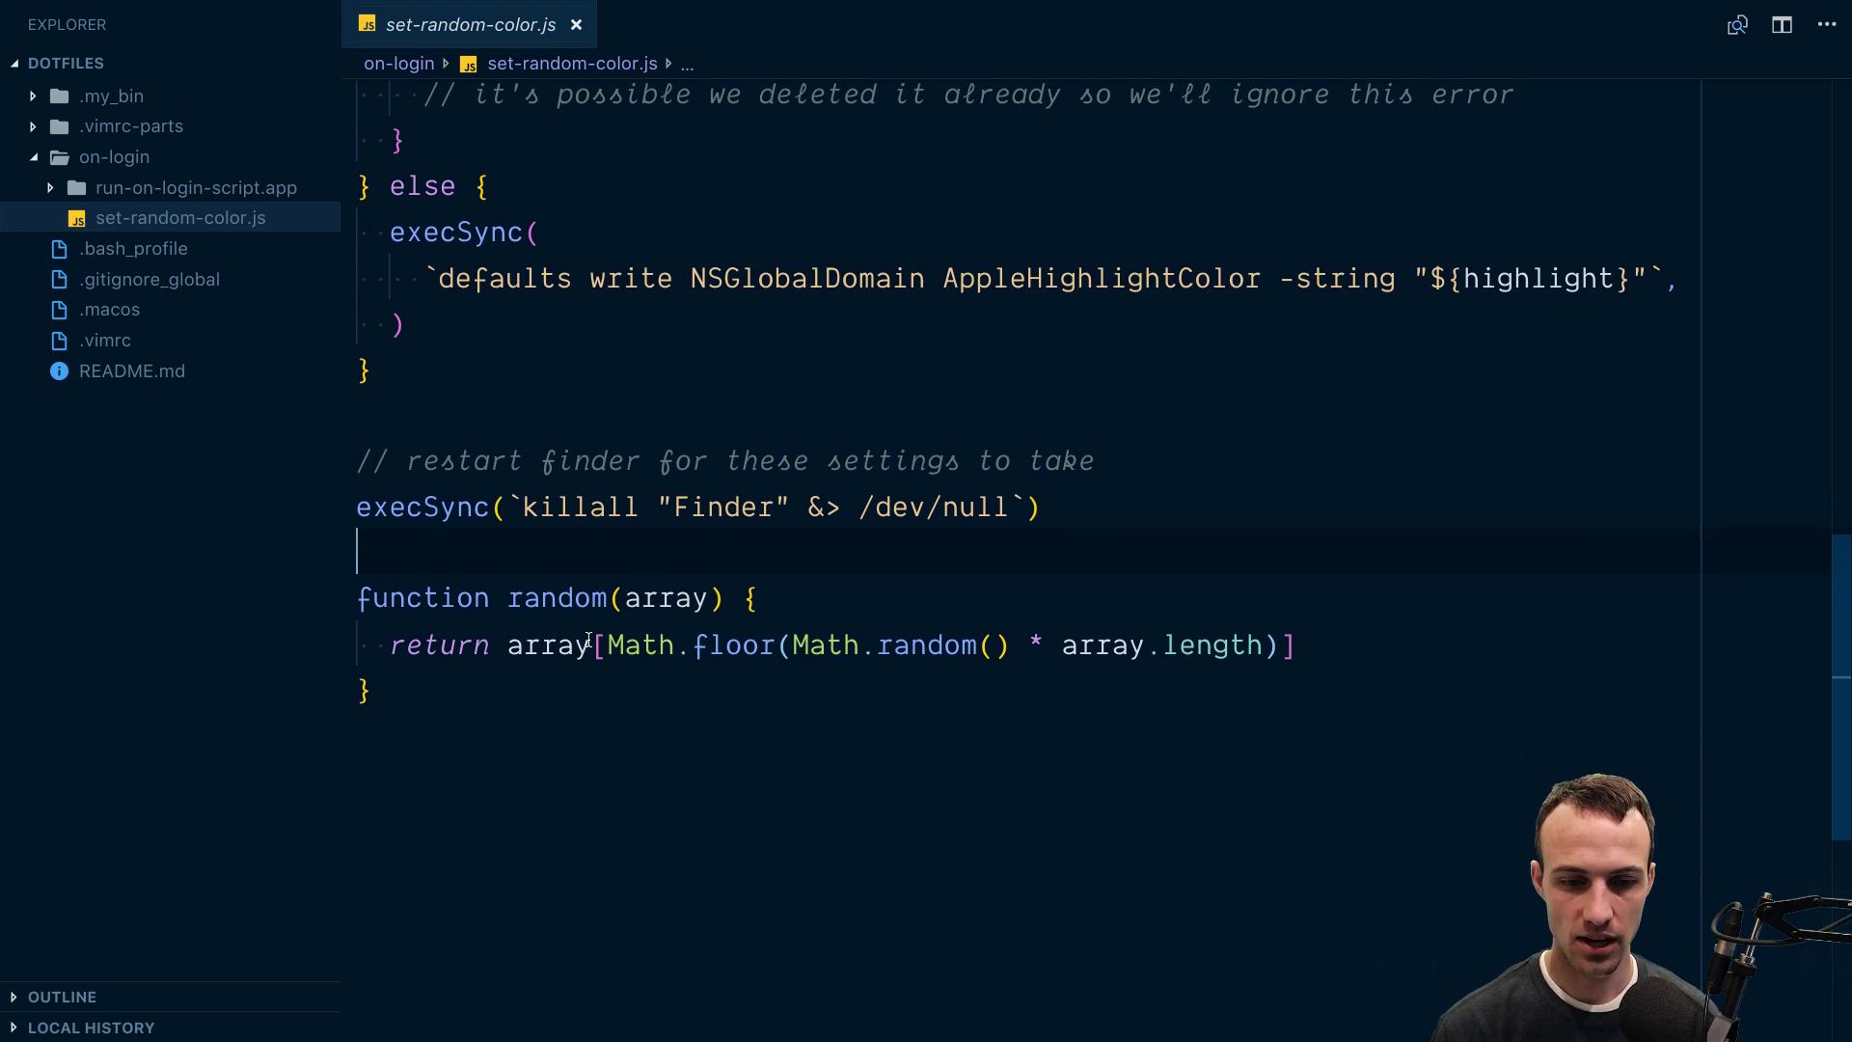
{"action": "left_click_drag", "start_coordinate": [431, 538], "coordinate": [400, 429]}
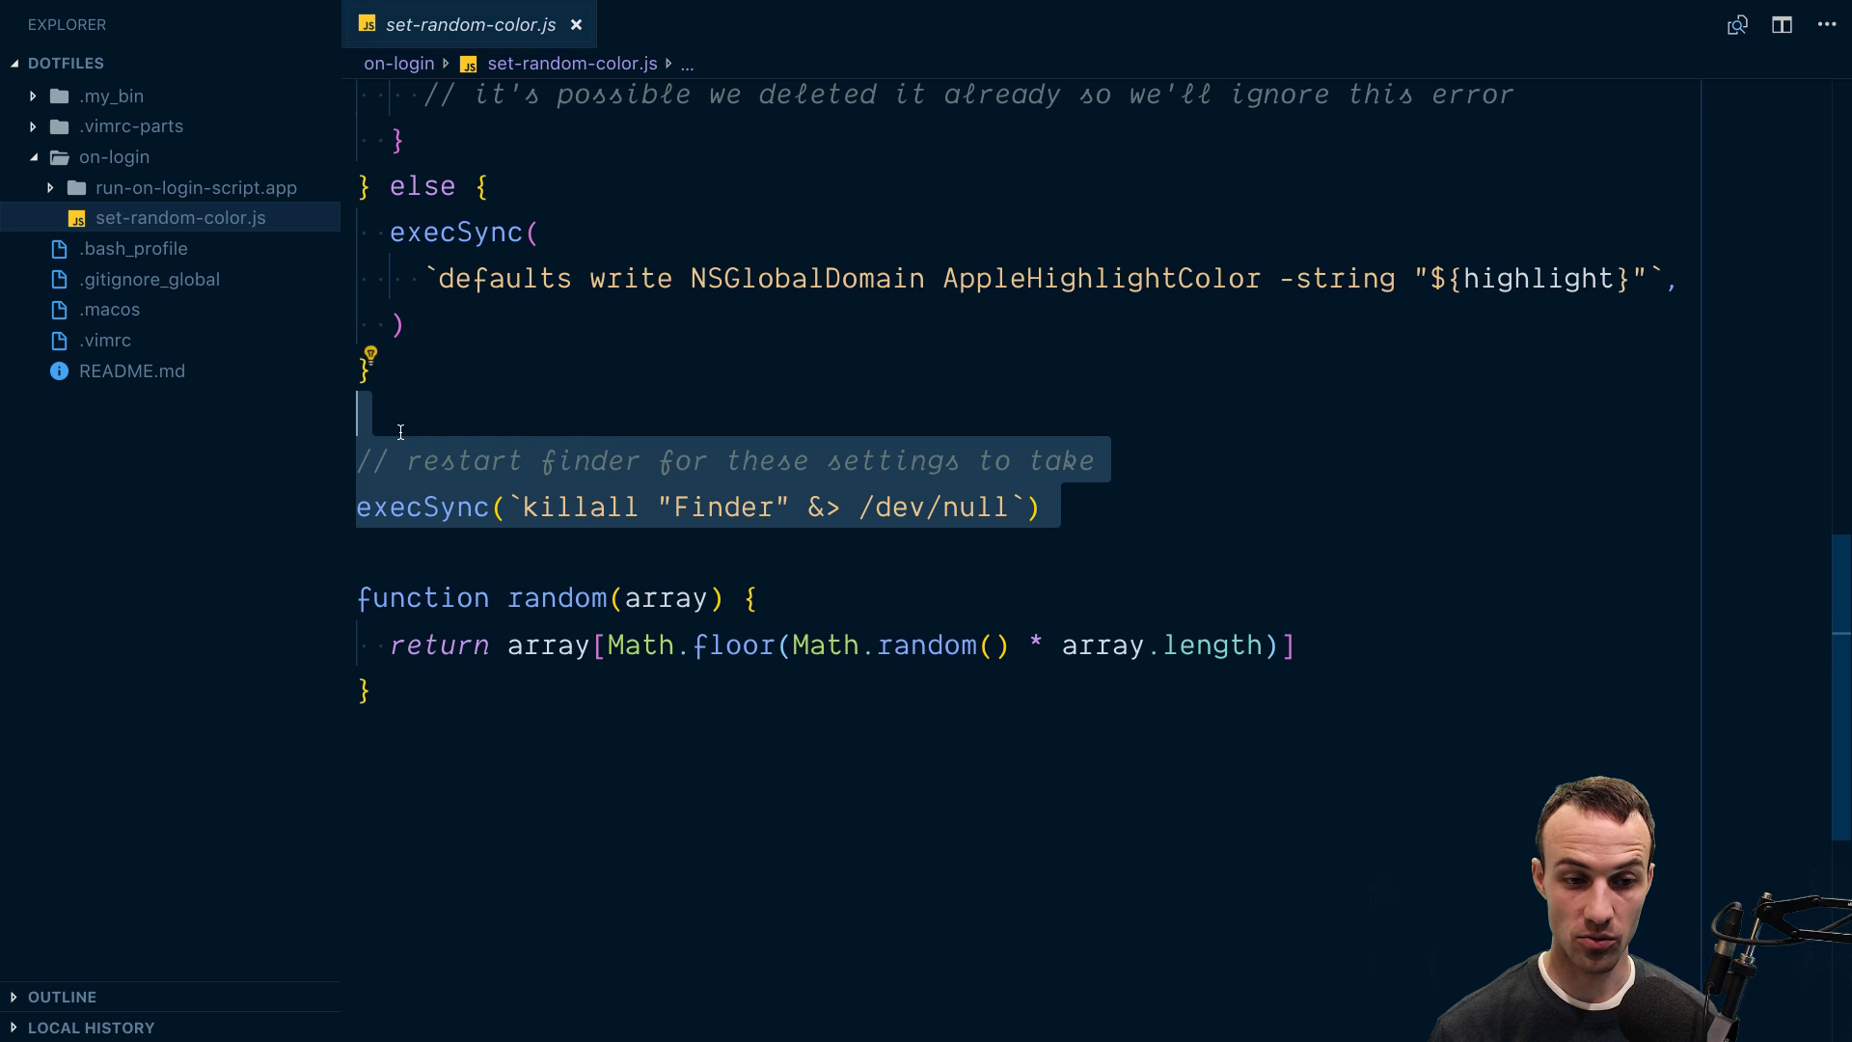
{"action": "key", "text": "super+Tab"}
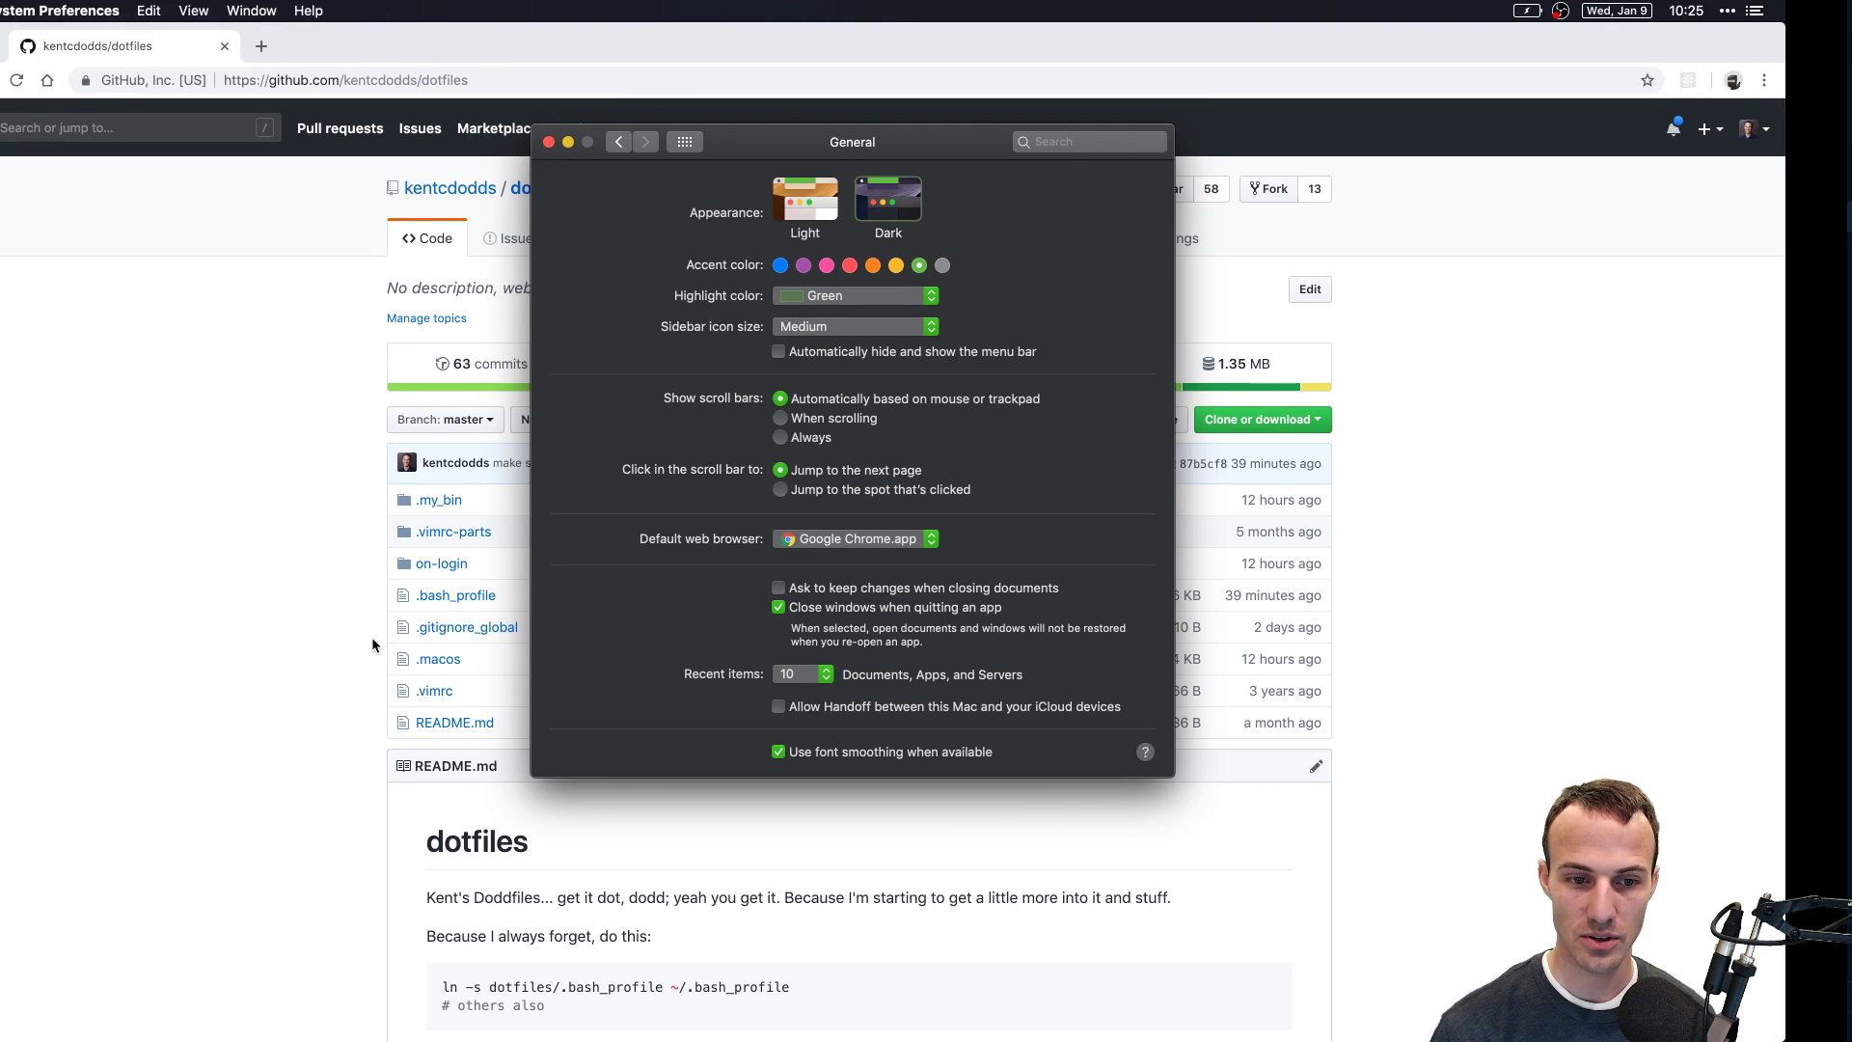
{"action": "key", "text": "ctrl+Right"}
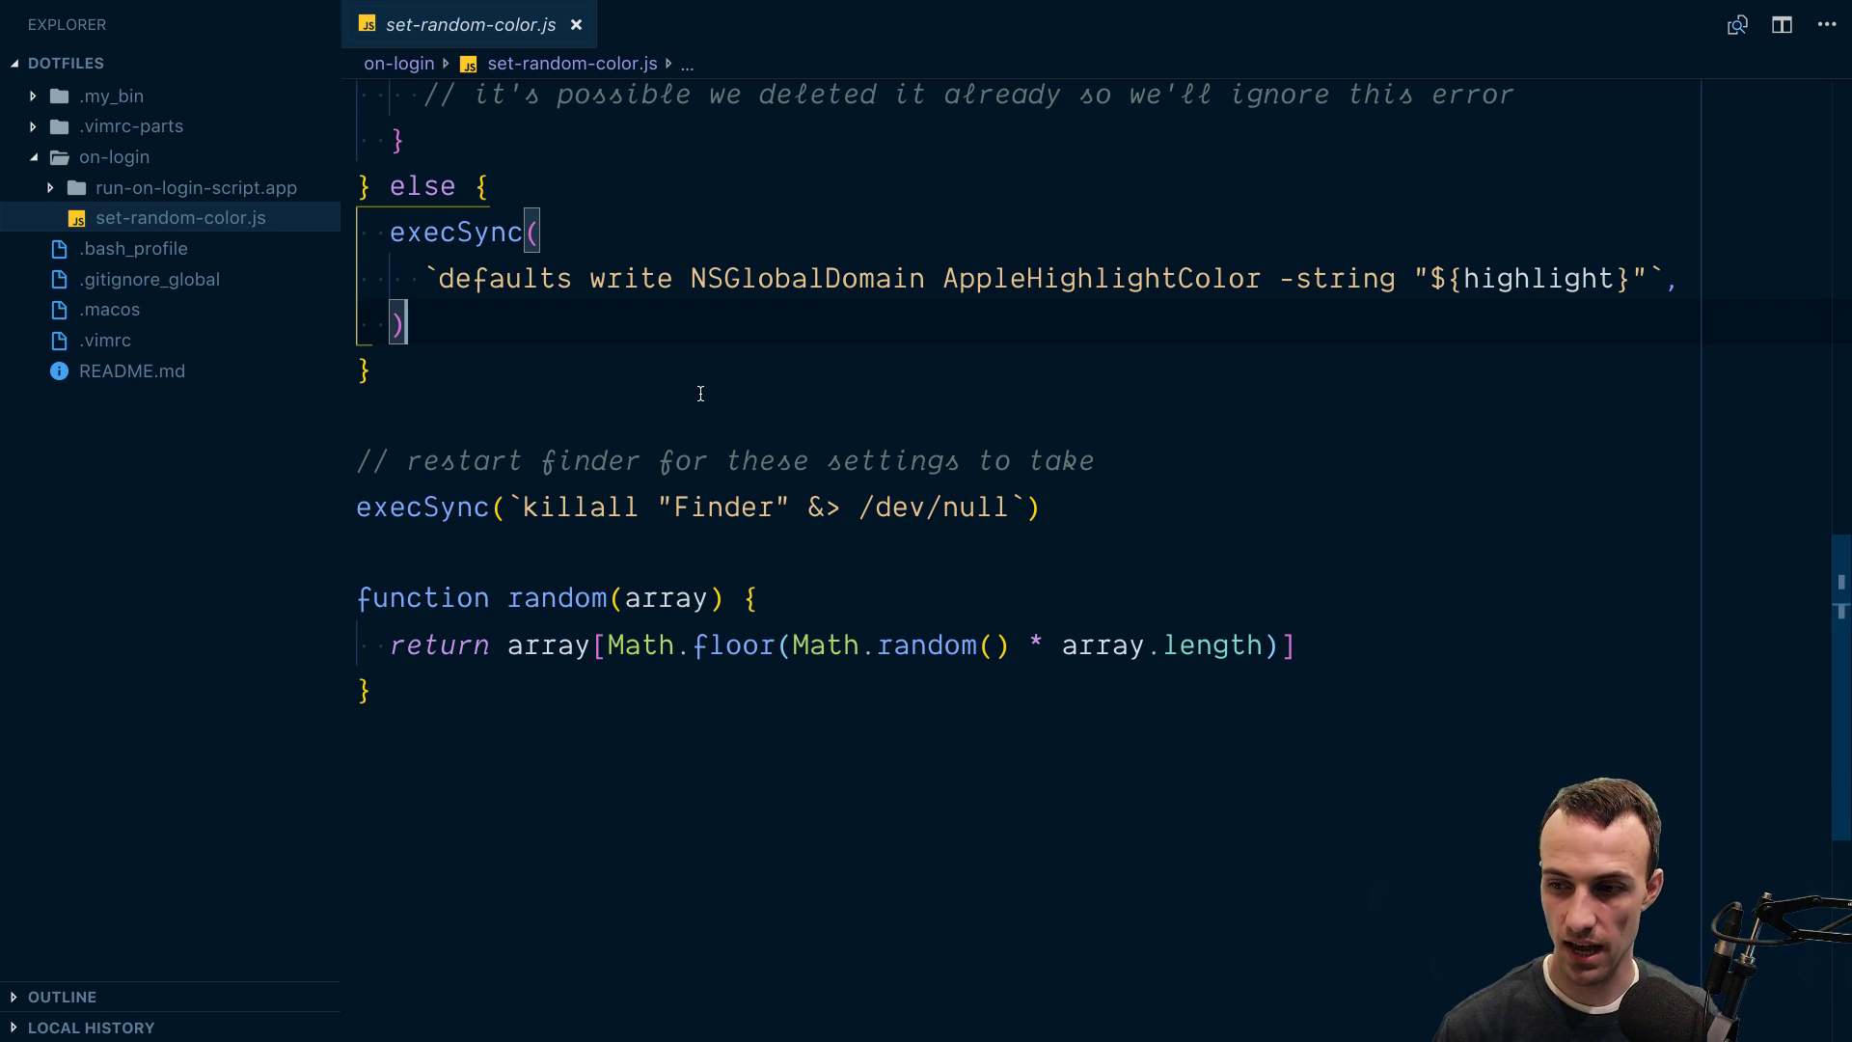
{"action": "key", "text": "ctrl+Left"}
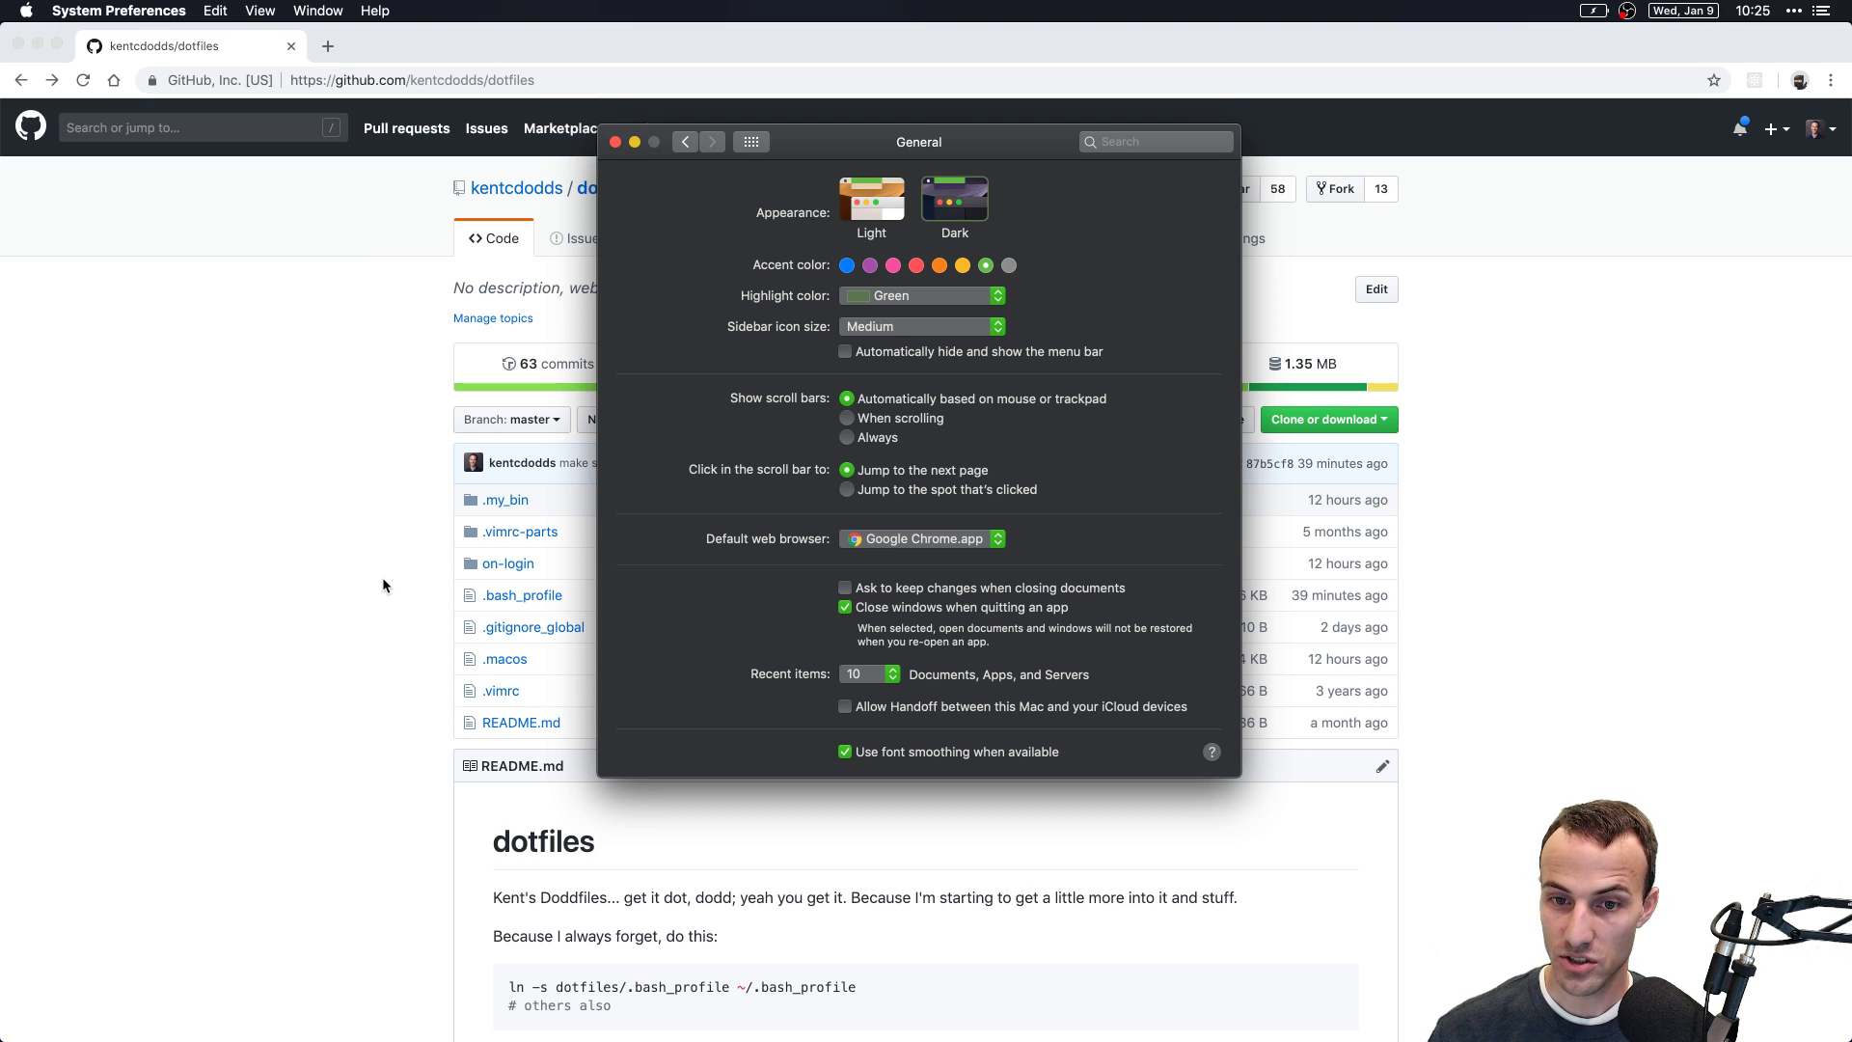
Step: Launch Automator, create a new Application, and add a Run Shell Script action
{"action": "key", "text": "super+space"}
{"action": "type", "text": "auto"}
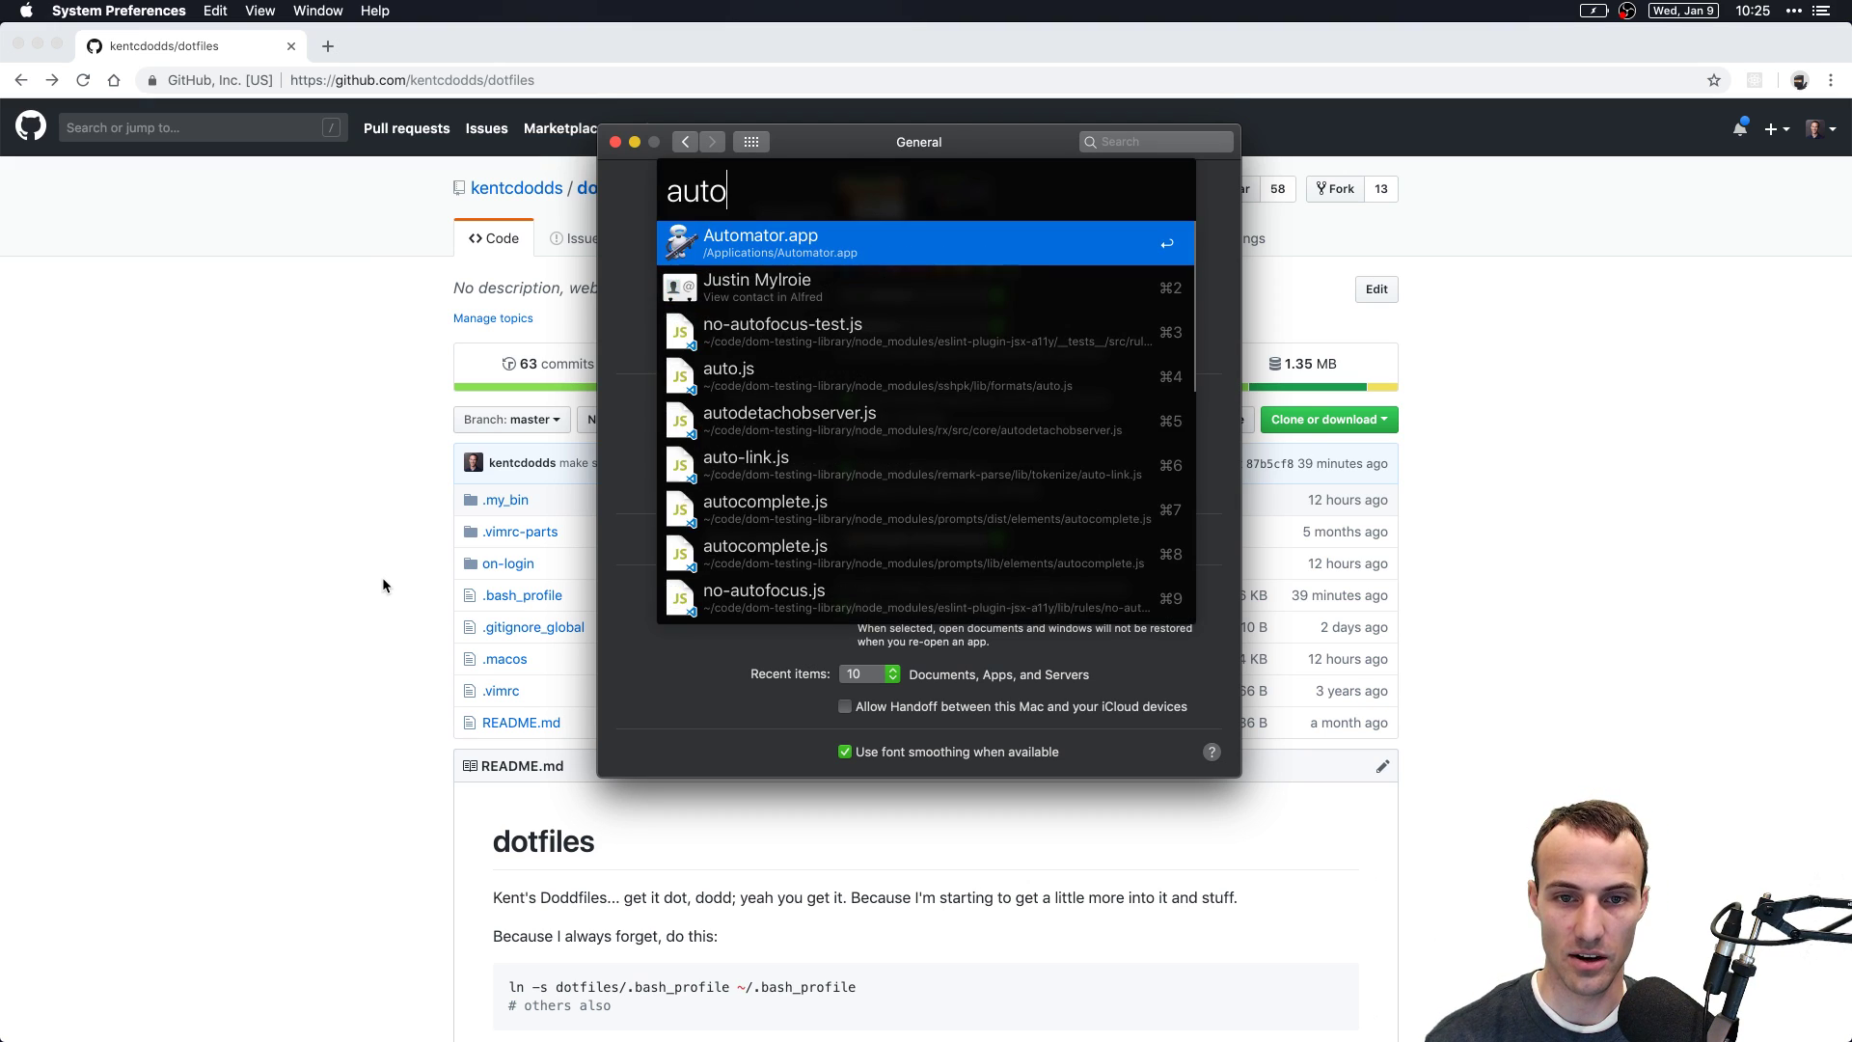
{"action": "key", "text": "Return"}
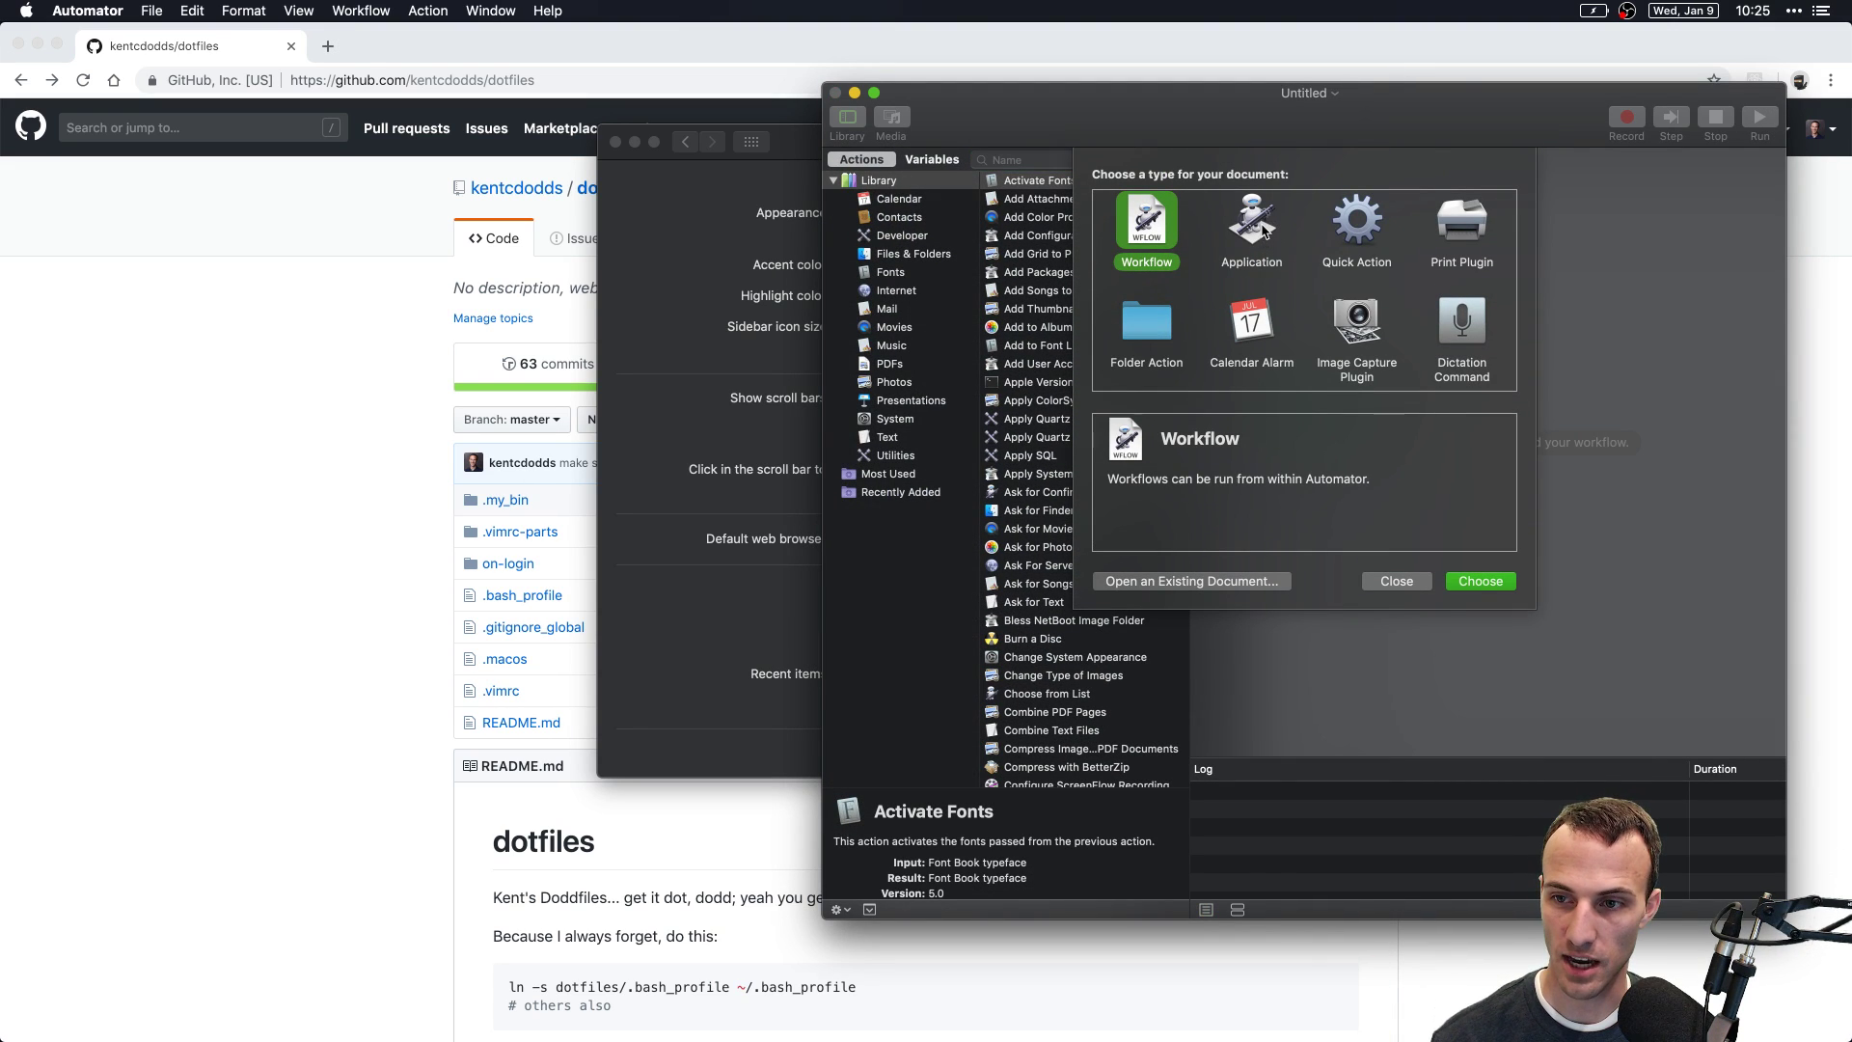
{"action": "left_click", "coordinate": [1250, 229]}
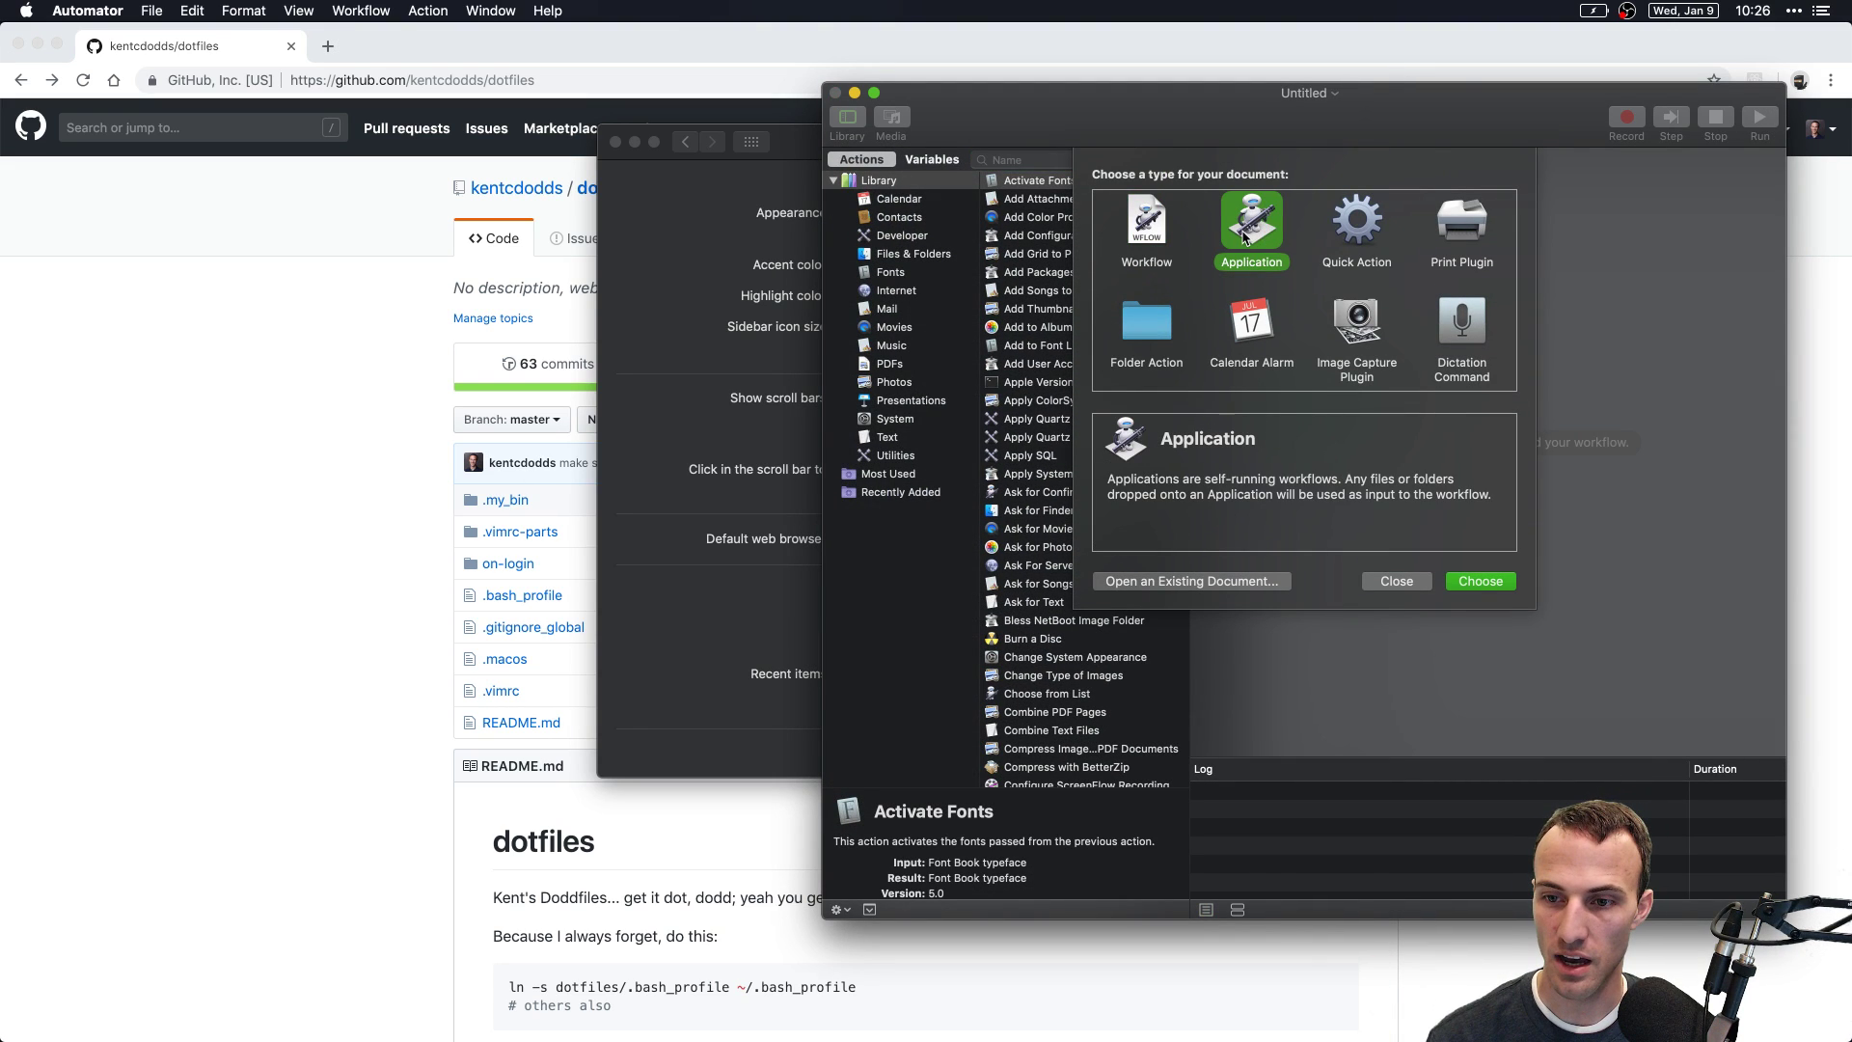
{"action": "double_click", "coordinate": [1242, 233]}
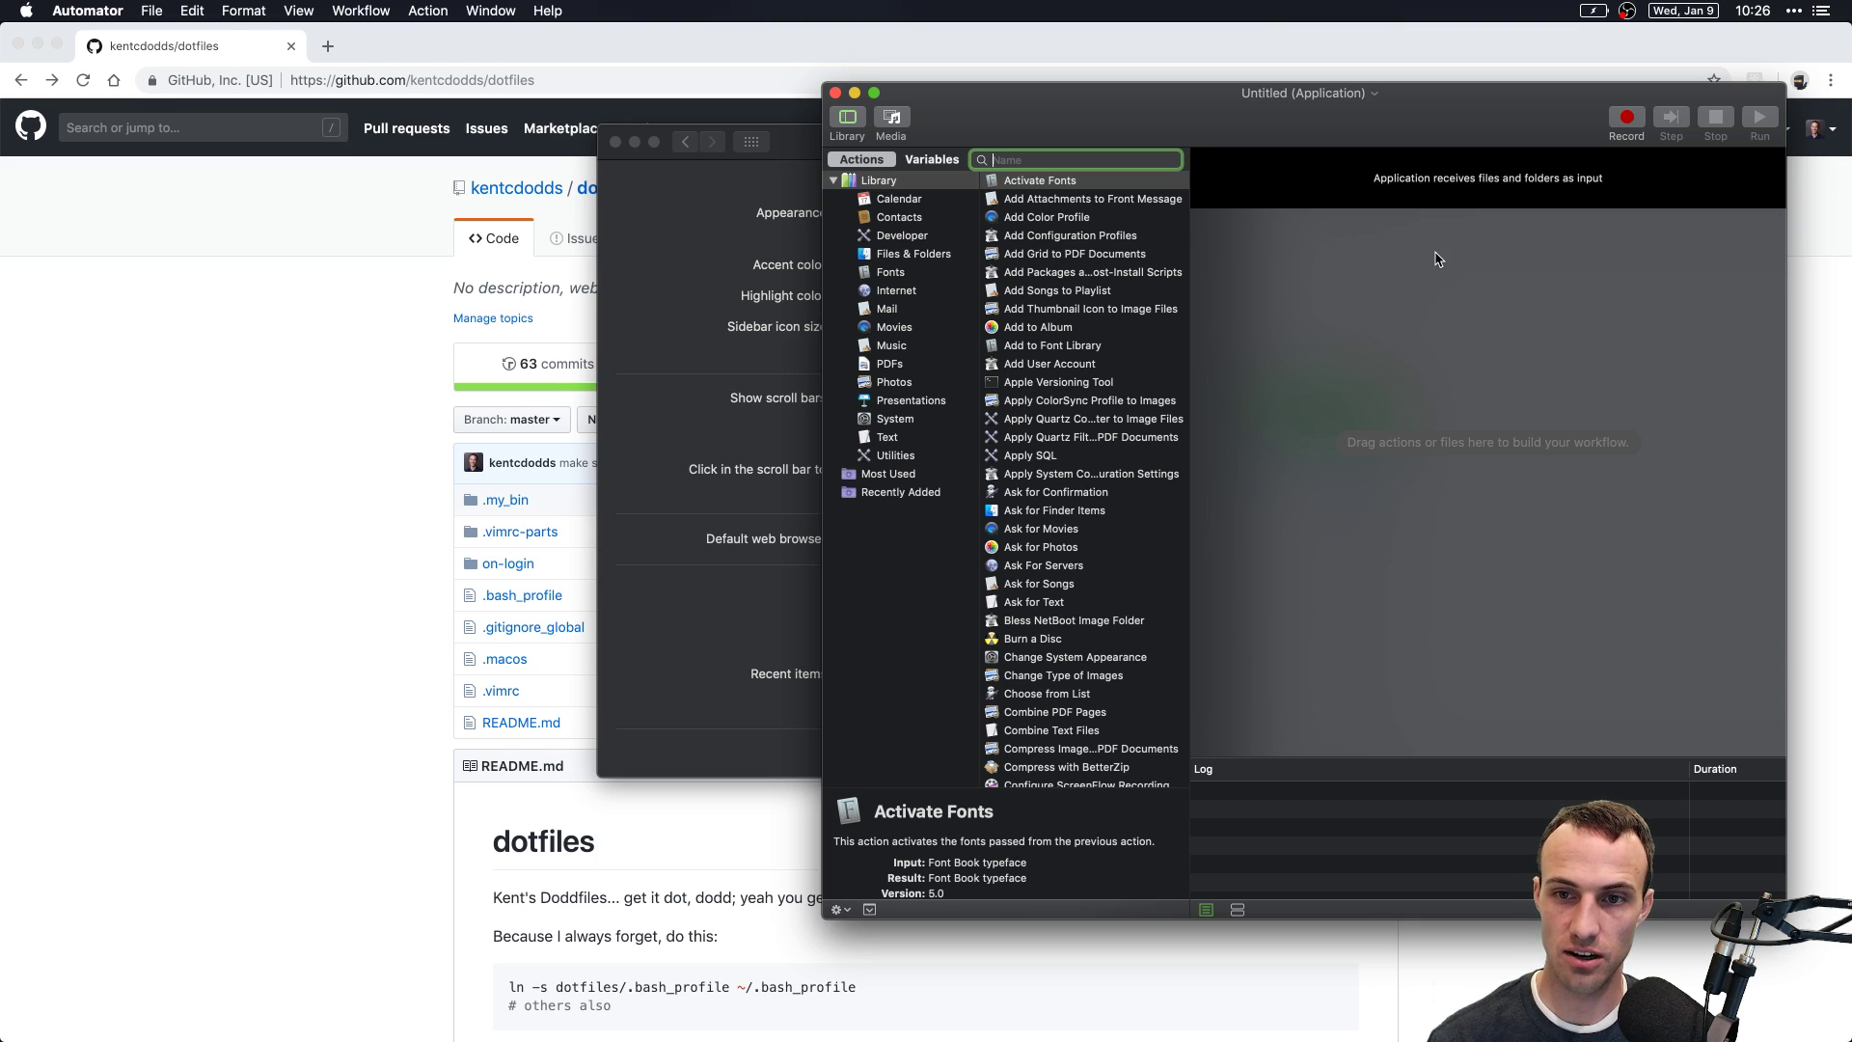
{"action": "type", "text": "shell"}
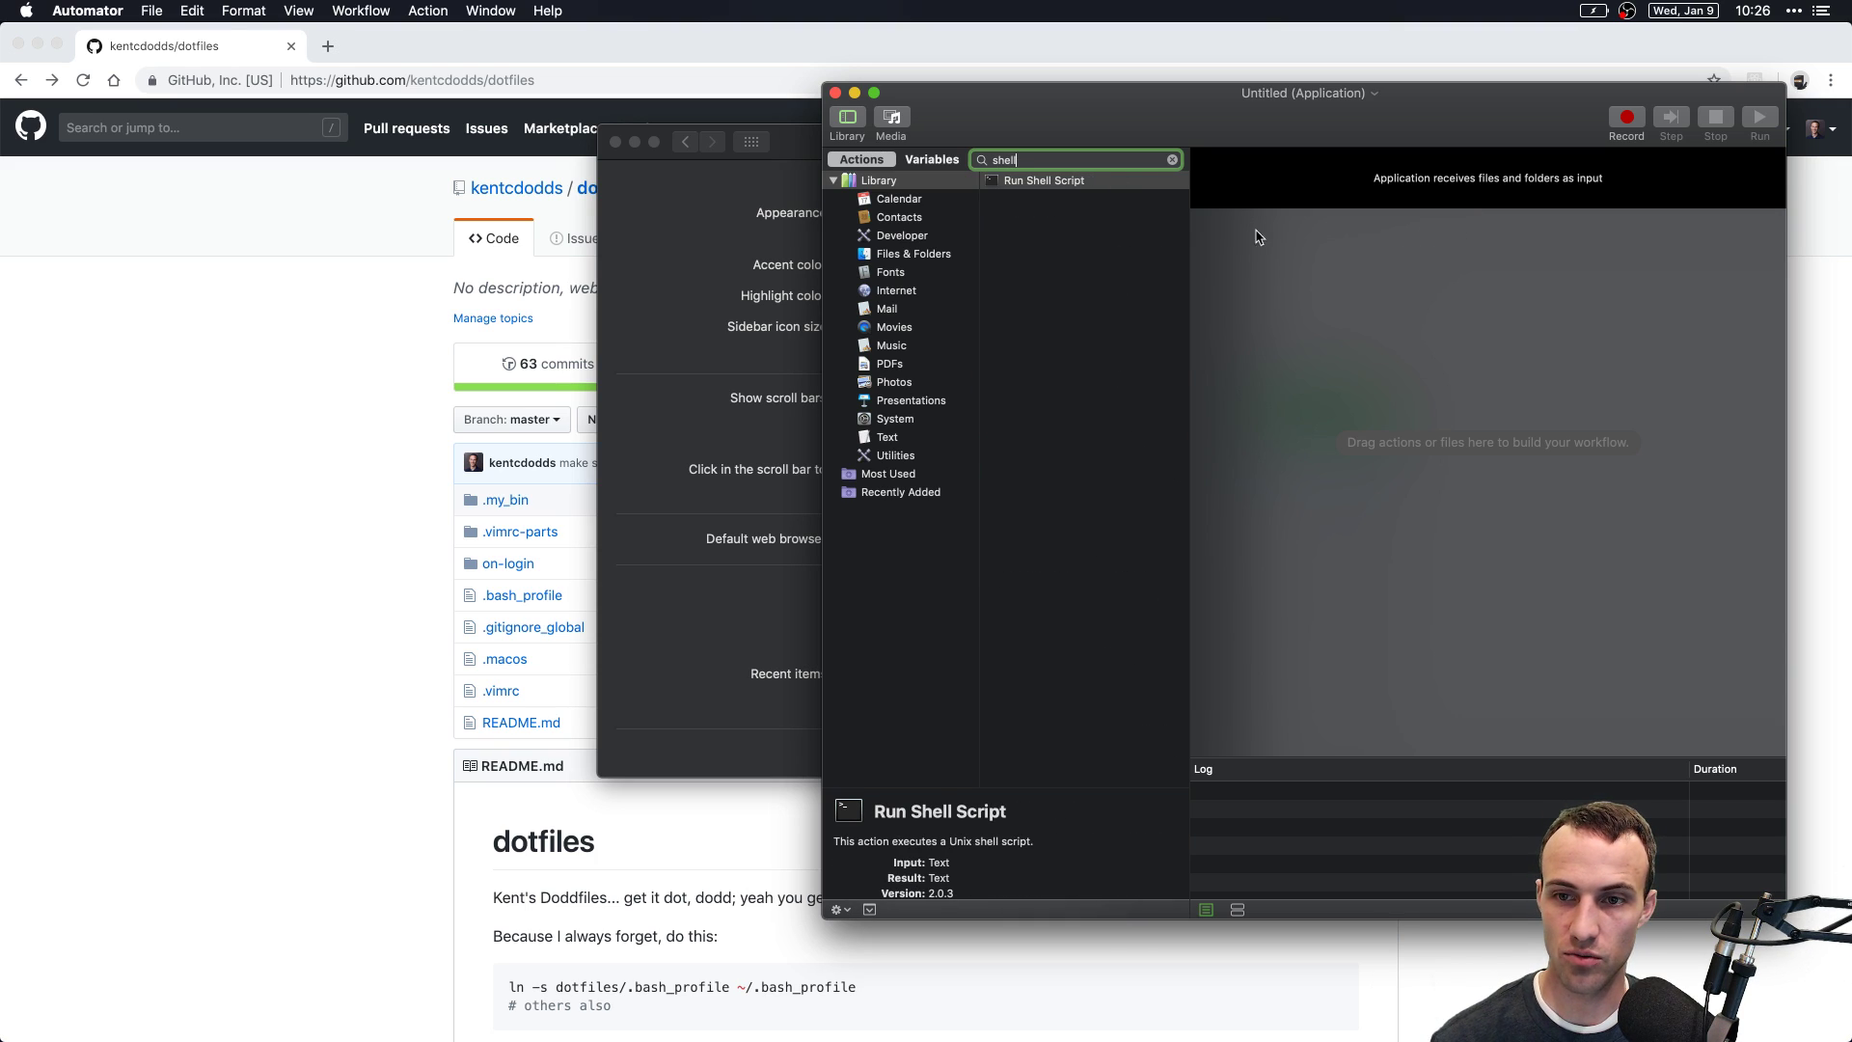
{"action": "double_click", "coordinate": [1046, 183]}
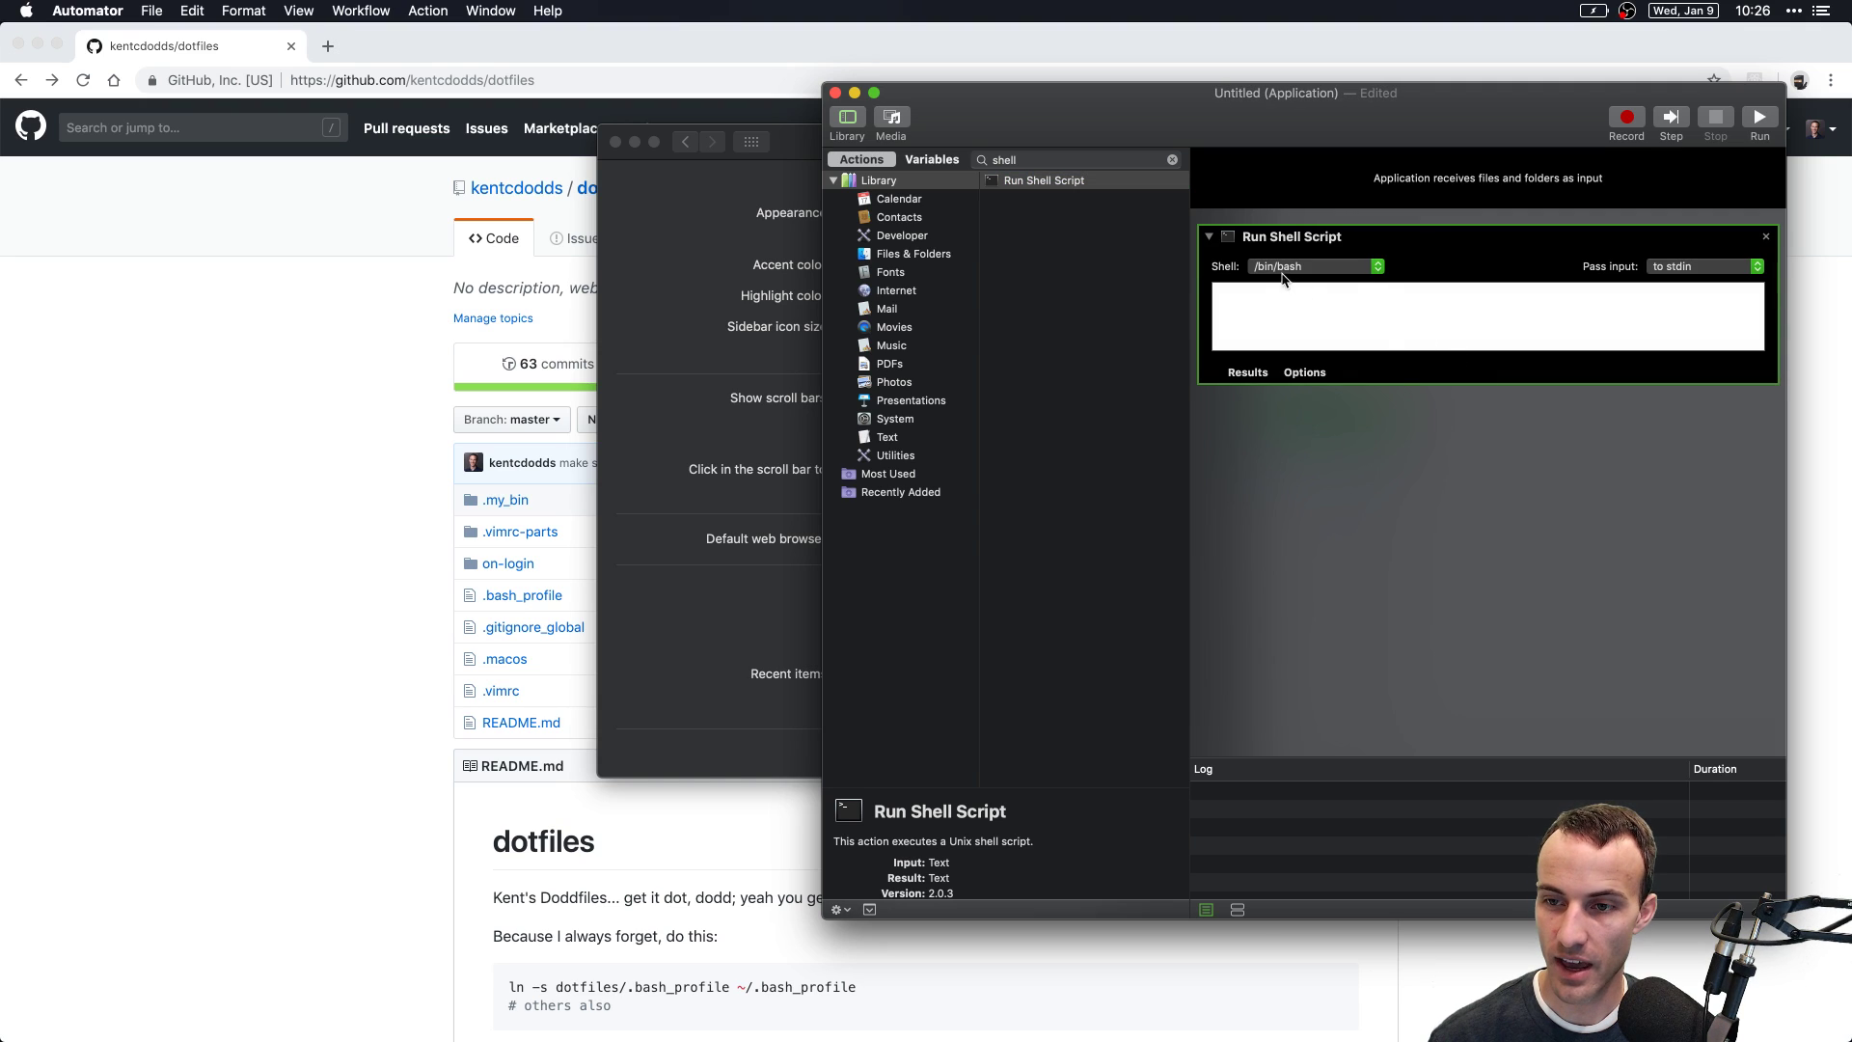
Step: Keep /bin/bash as the shell and enter node ~/dotfiles/on-login/set-random-color.js, checking the path in VS Code
{"action": "left_click", "coordinate": [1288, 266]}
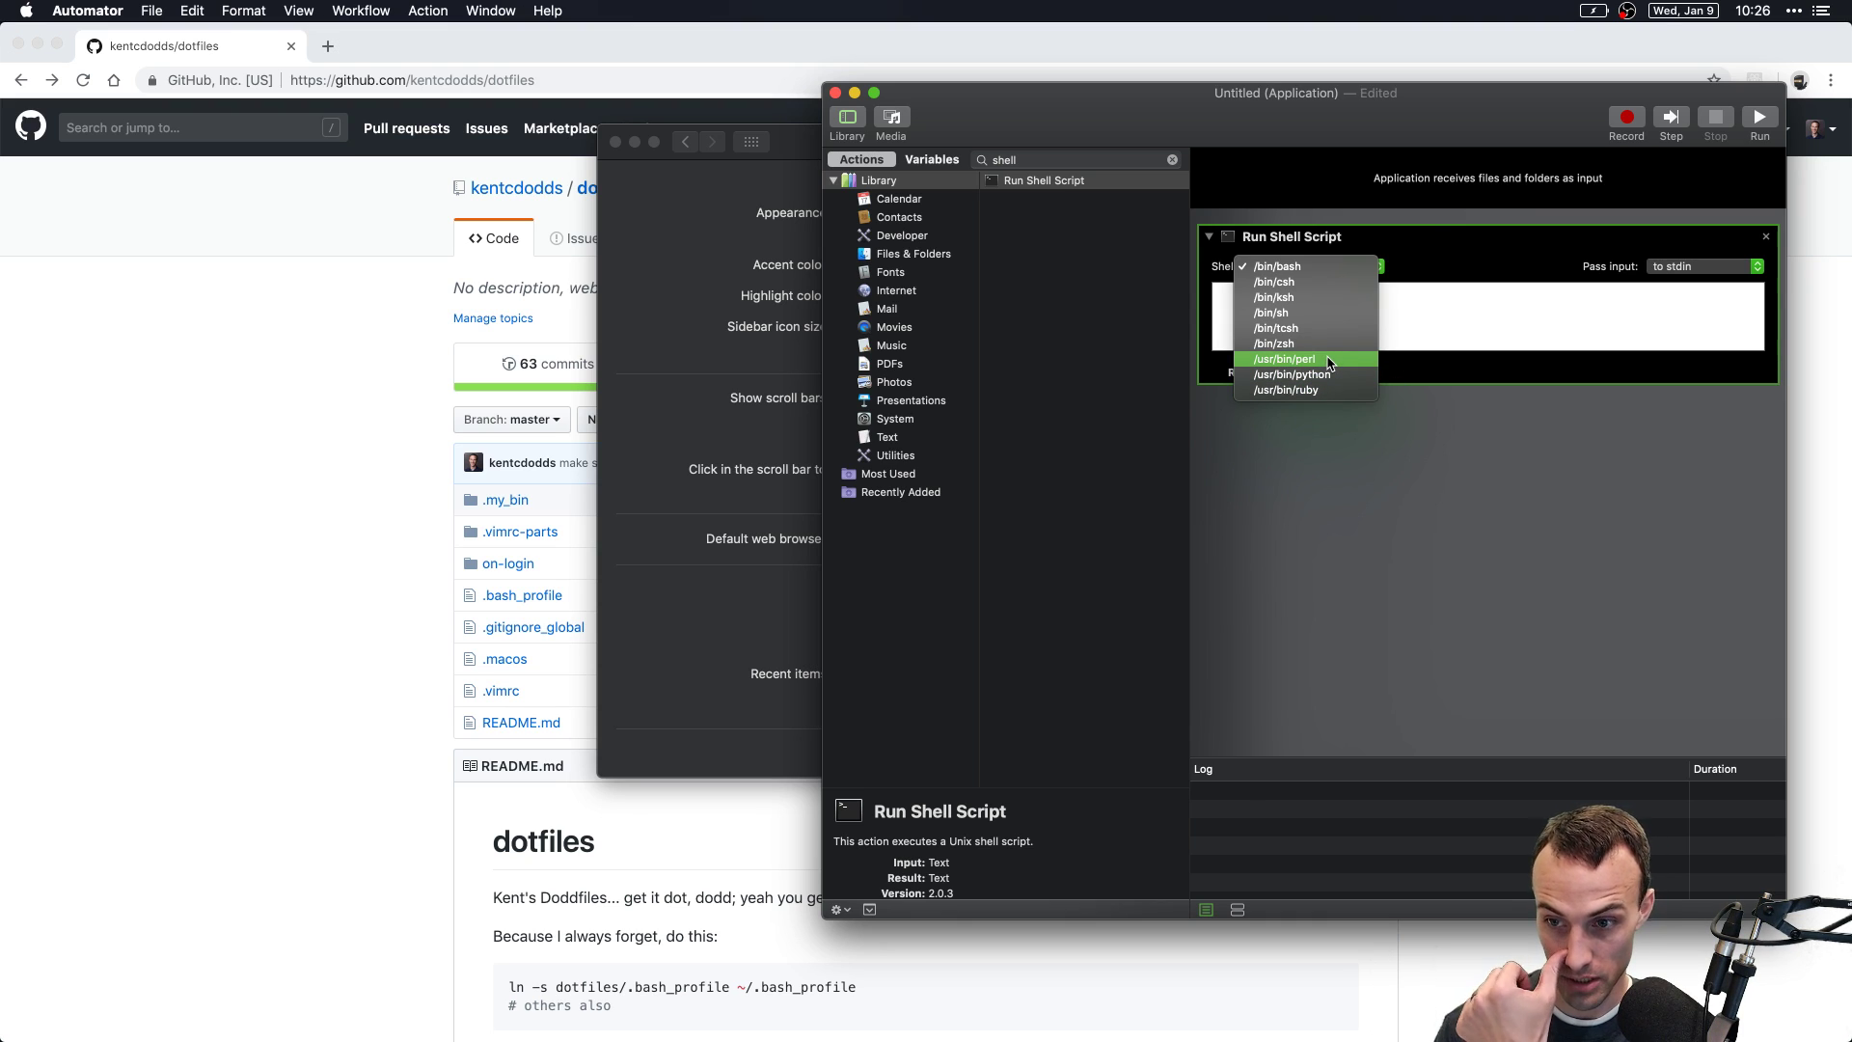
{"action": "left_click", "coordinate": [1488, 288]}
{"action": "left_click", "coordinate": [1338, 268]}
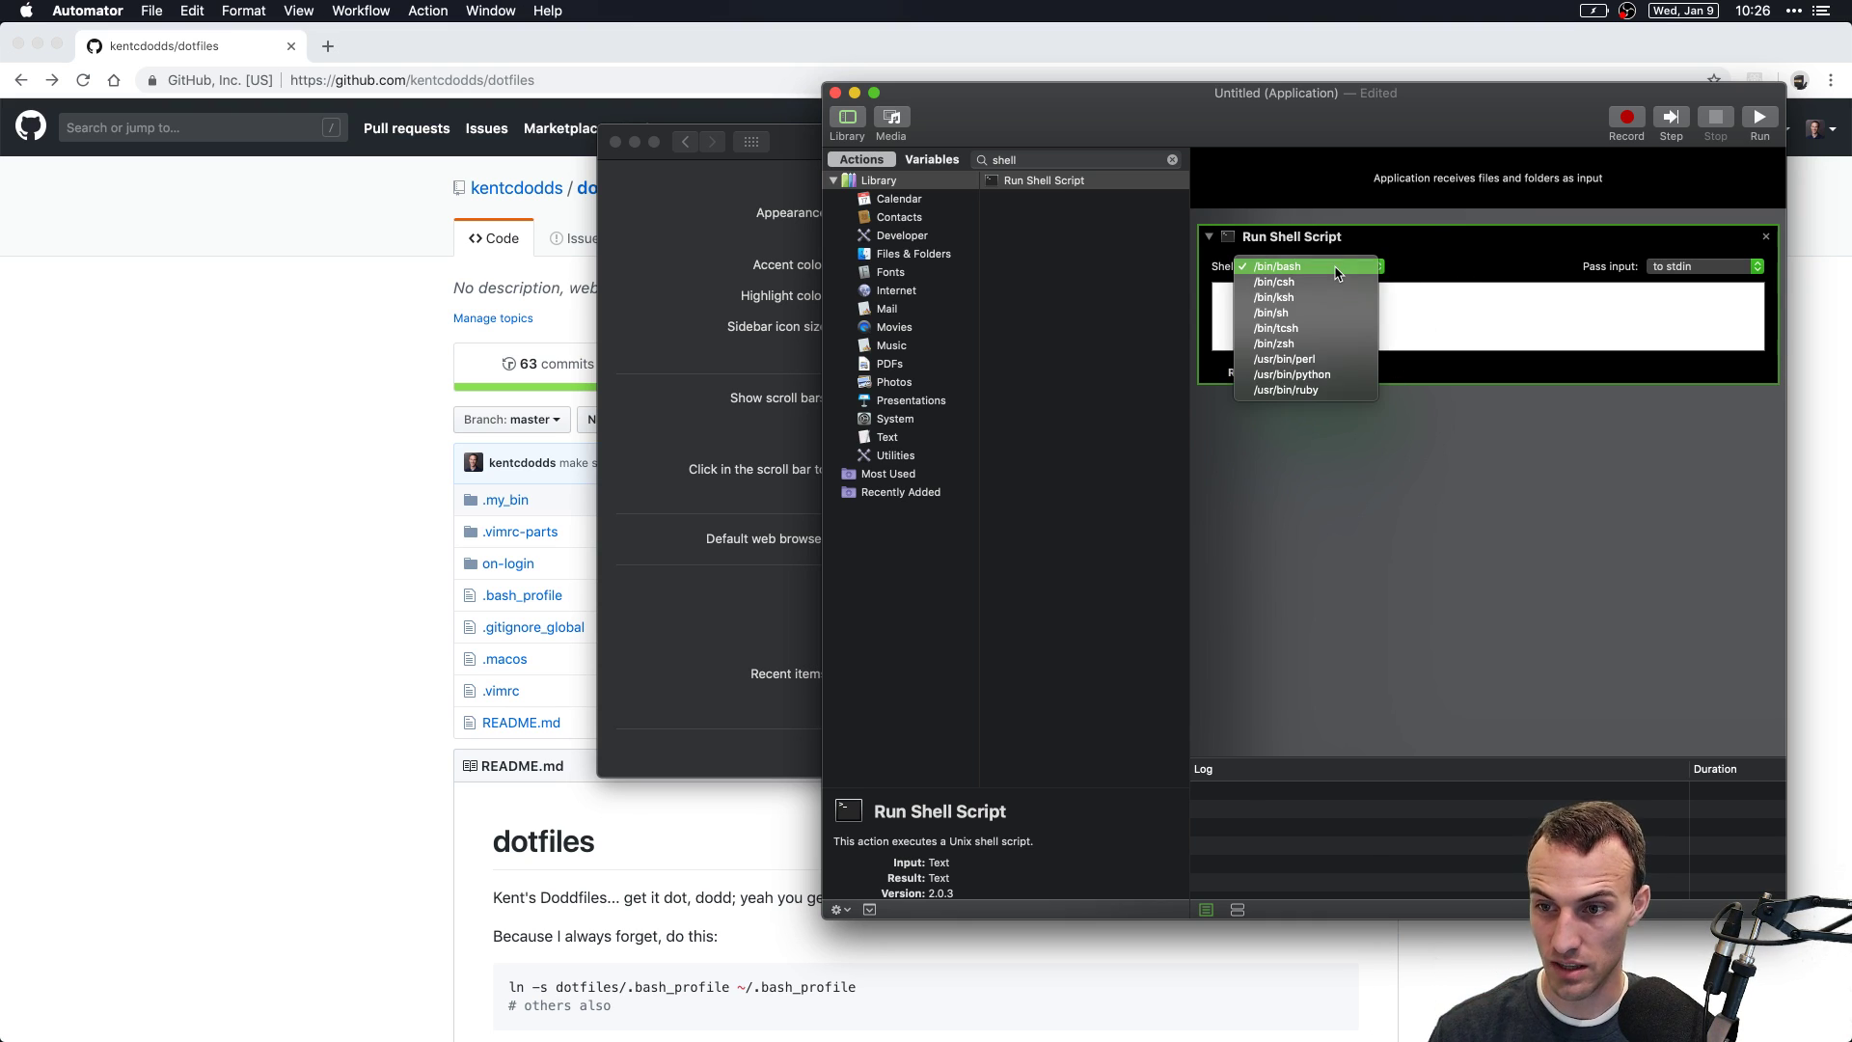
{"action": "left_click", "coordinate": [1447, 305]}
{"action": "type", "text": "node ~/dot"}
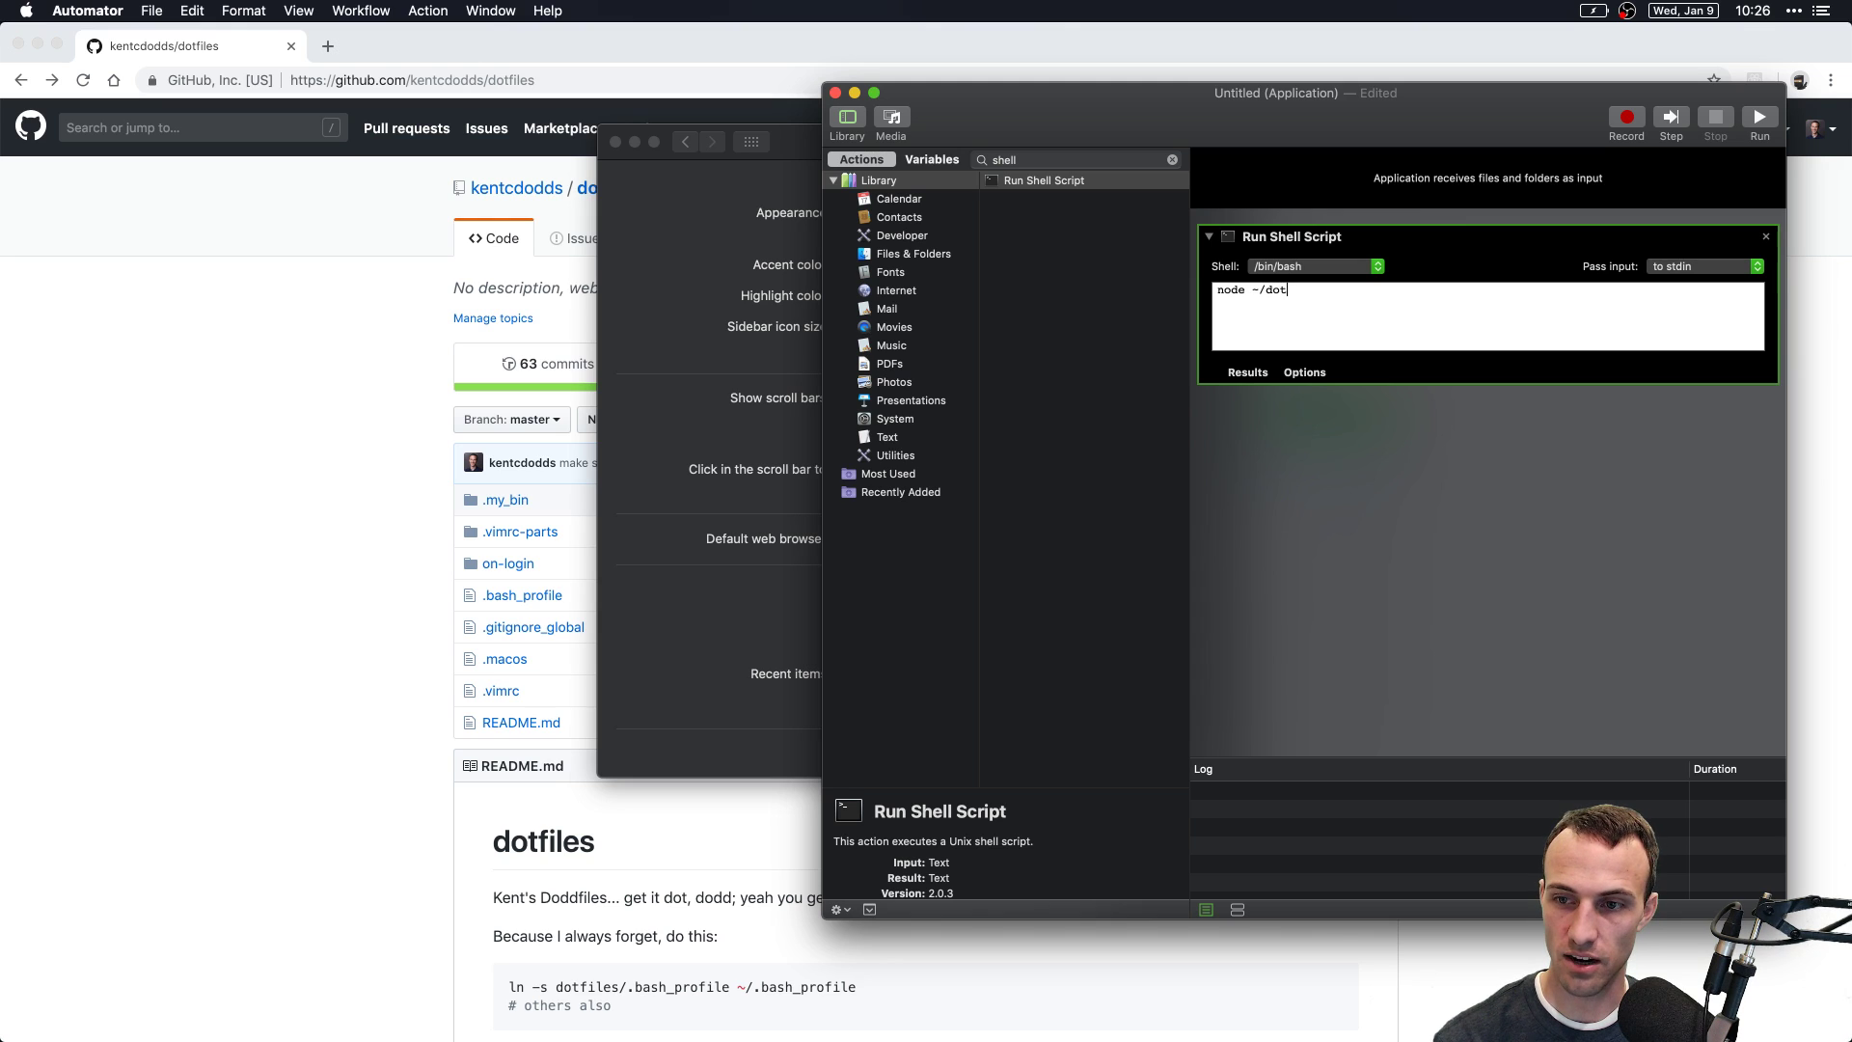
{"action": "type", "text": "files/on-login"}
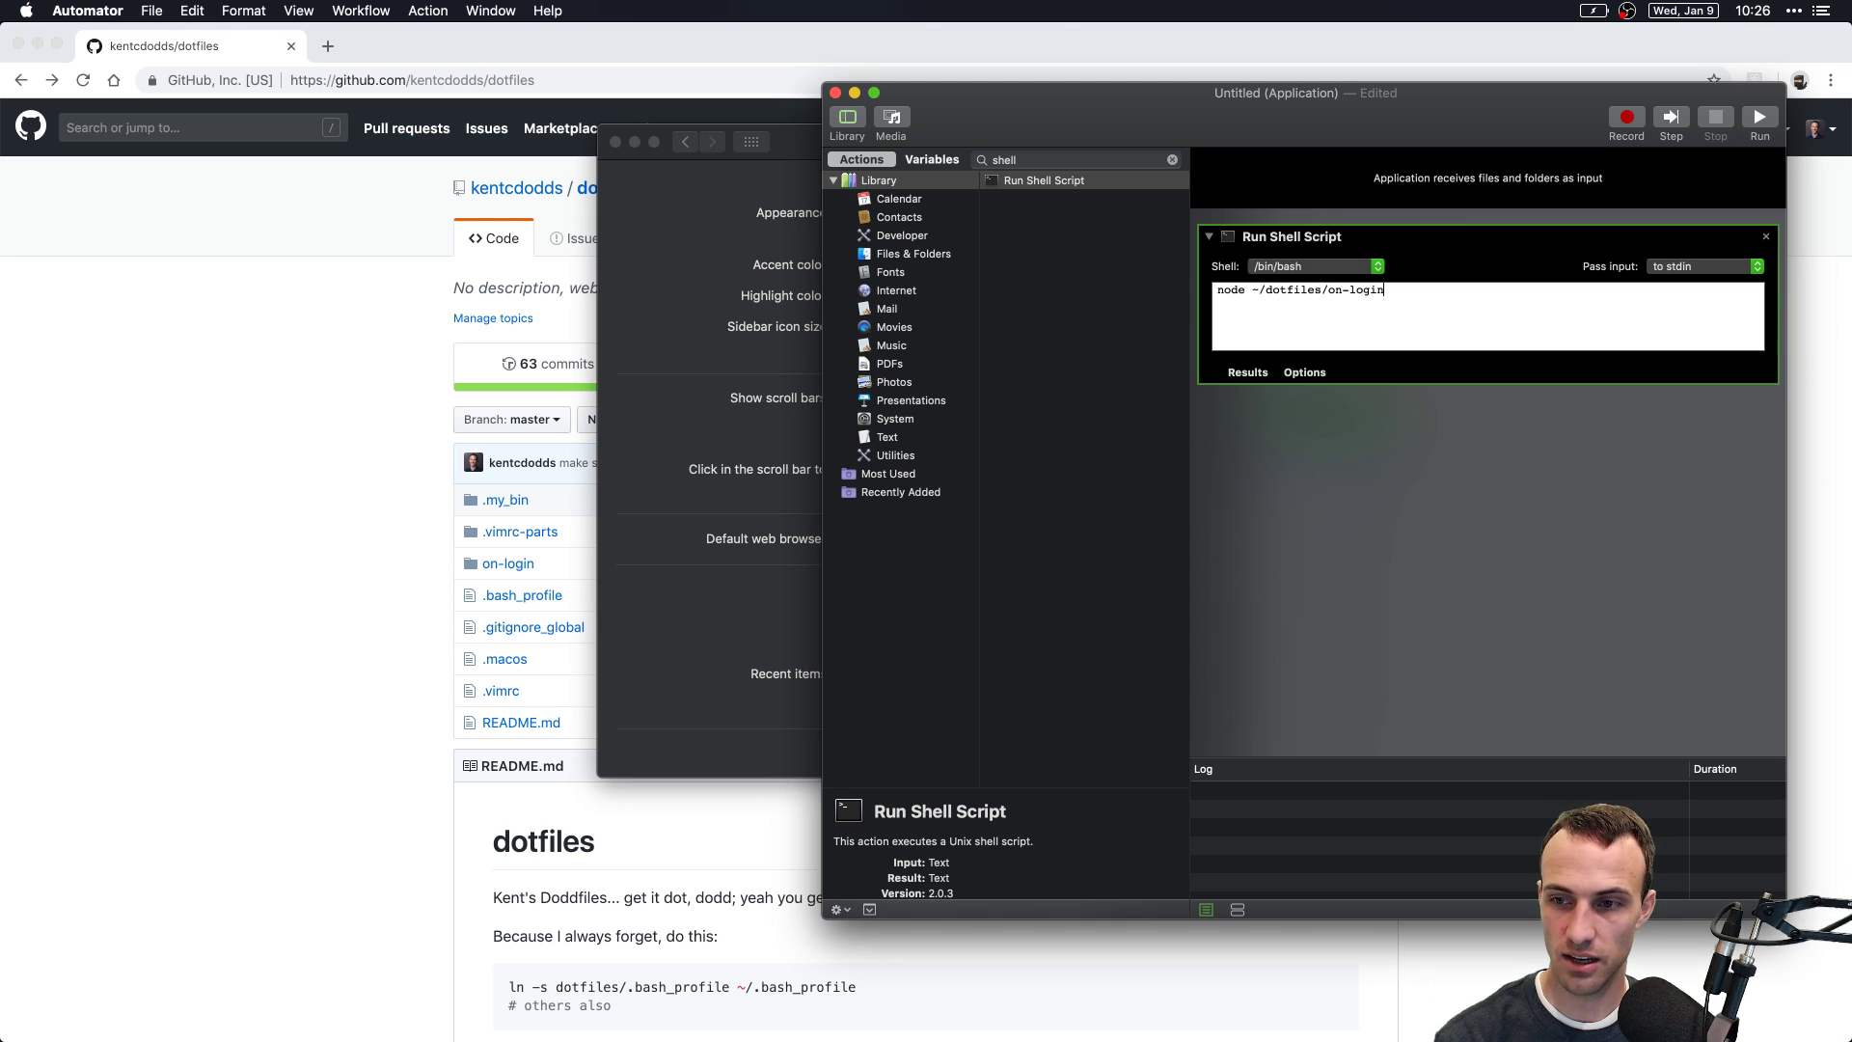
{"action": "key", "text": "super+Tab"}
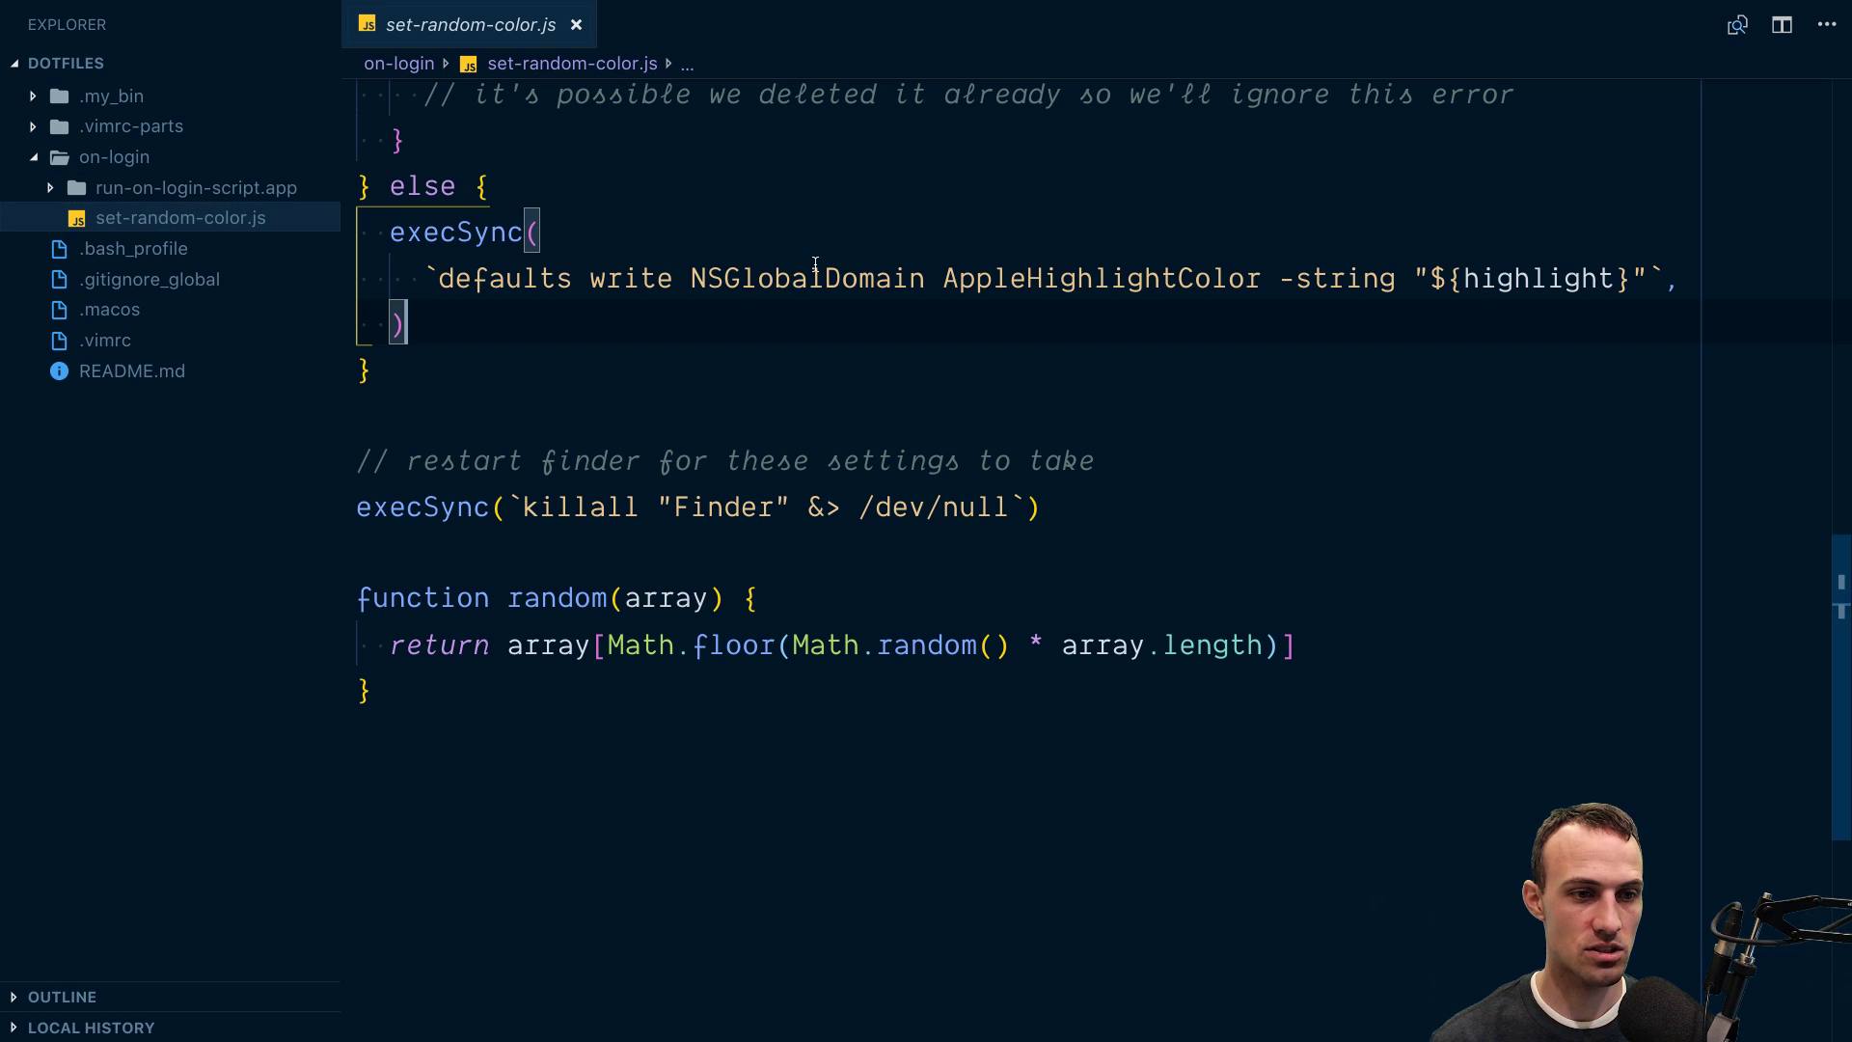
{"action": "key", "text": "super+Tab"}
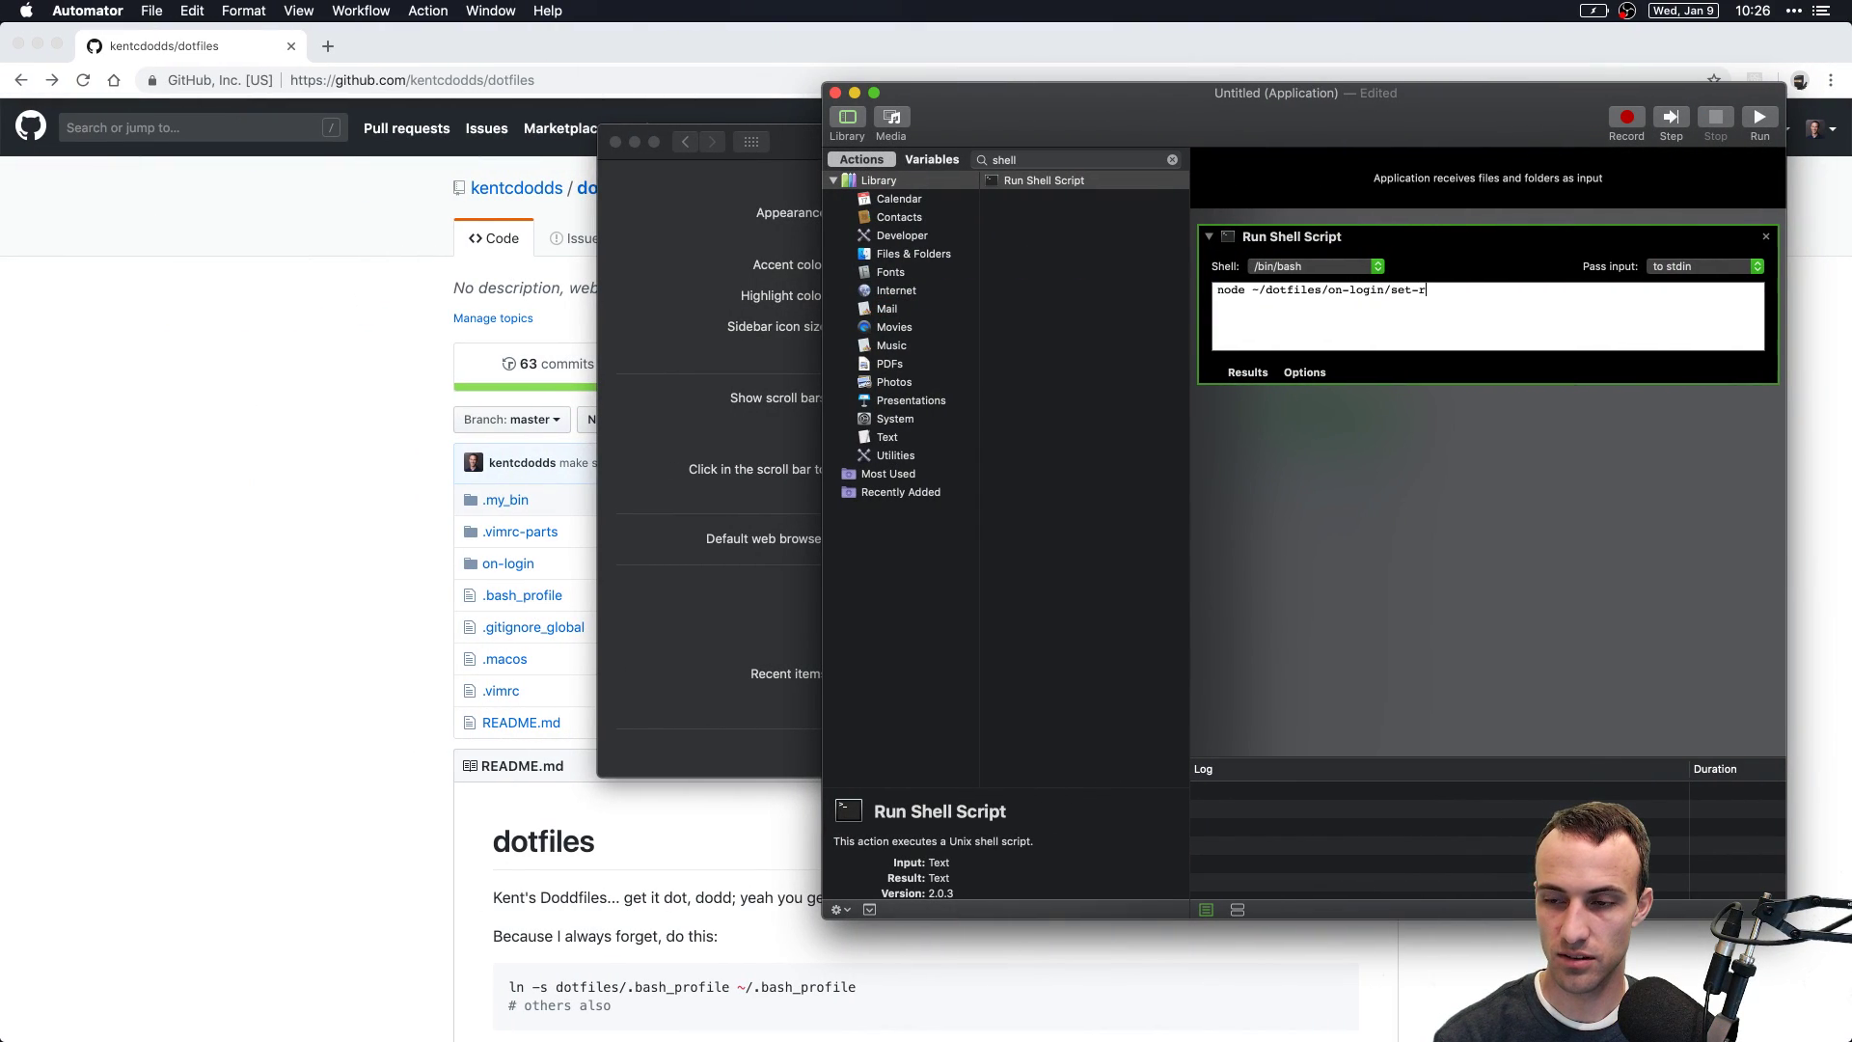
{"action": "type", "text": "andom-color"}
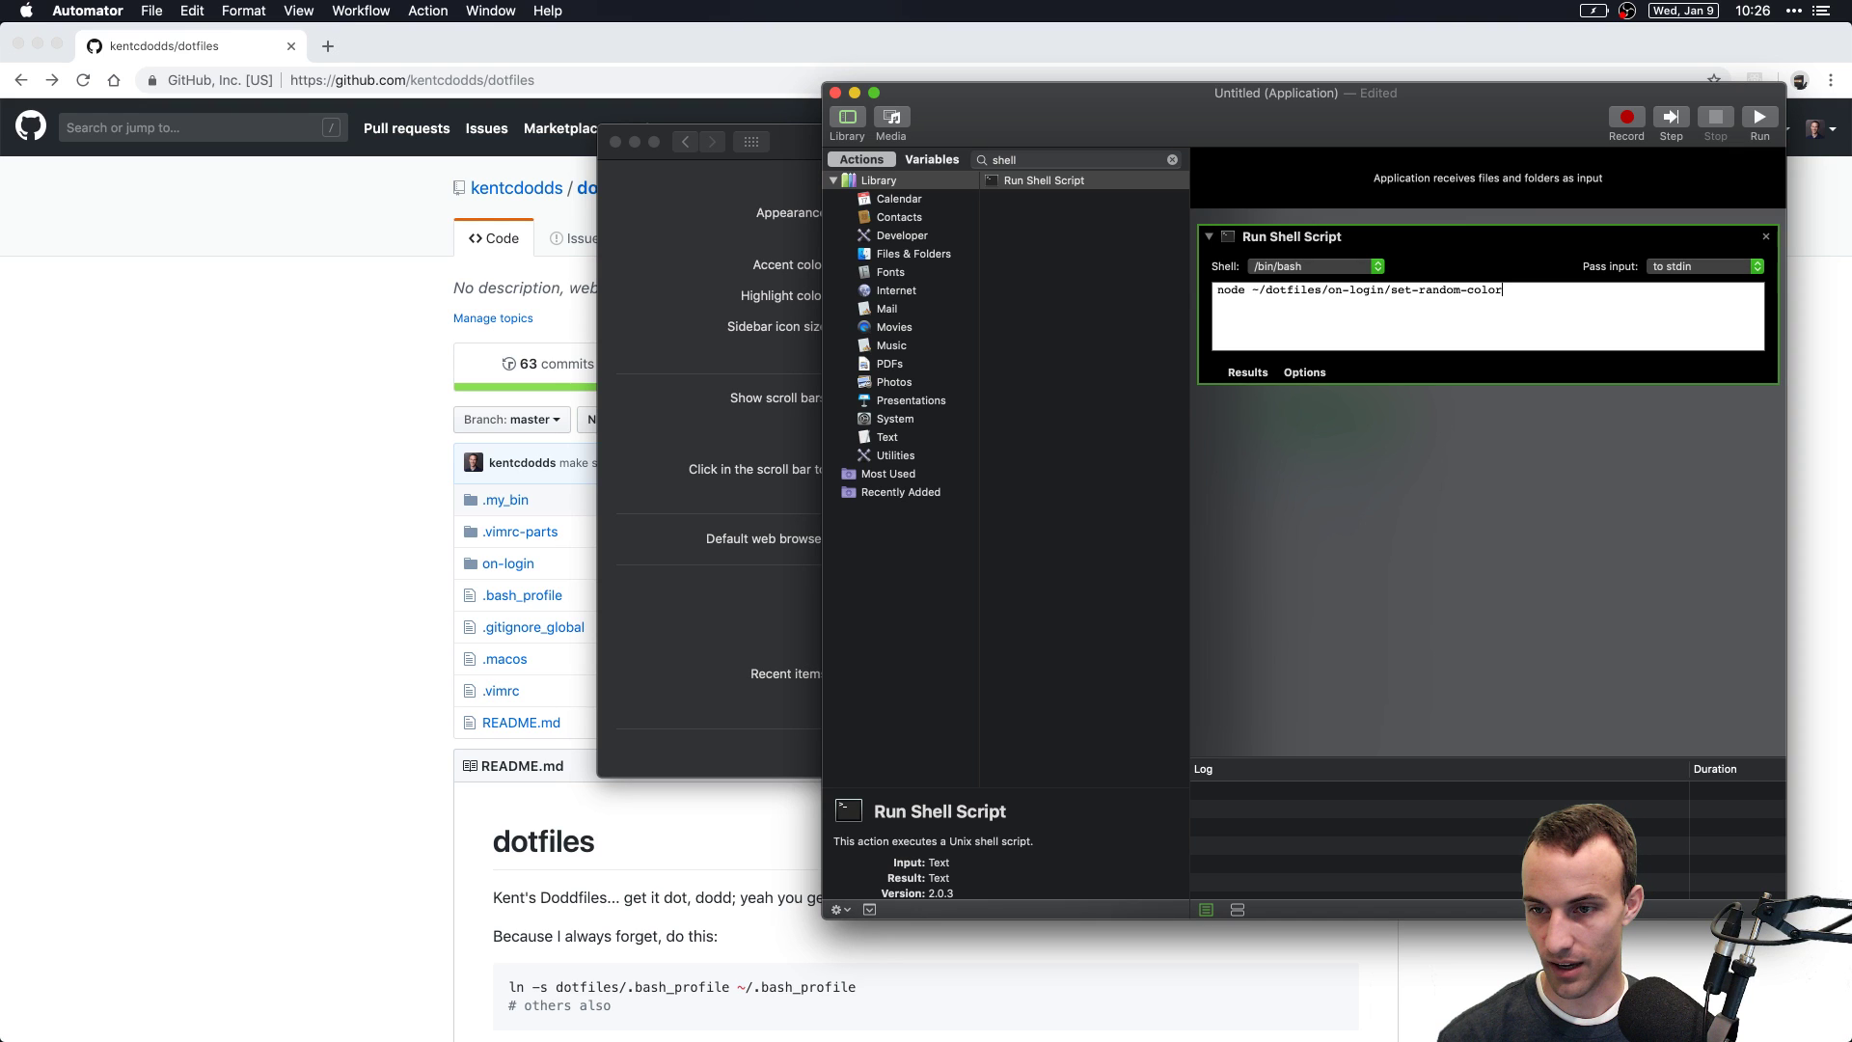
{"action": "type", "text": ".js"}
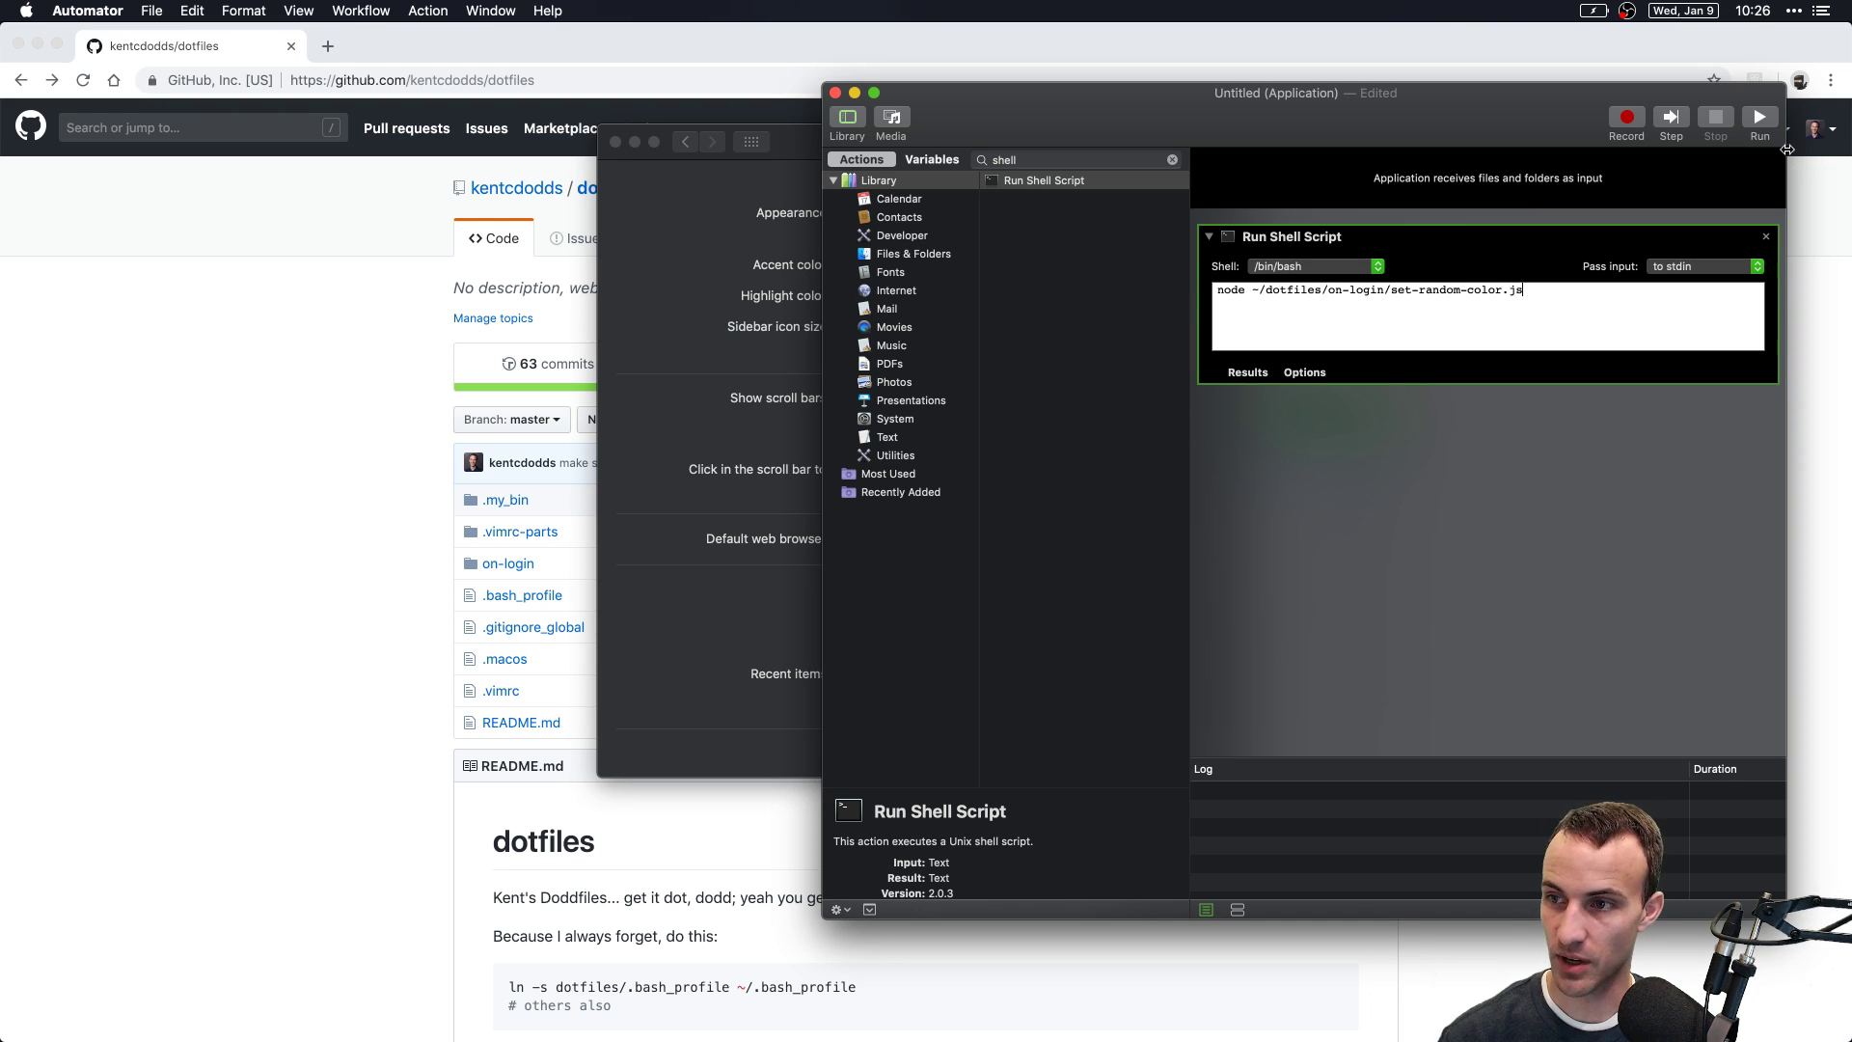
Step: Run the workflow, dismiss the 'node: command not found' error, and return to set-random-color.js
{"action": "left_click", "coordinate": [1760, 117]}
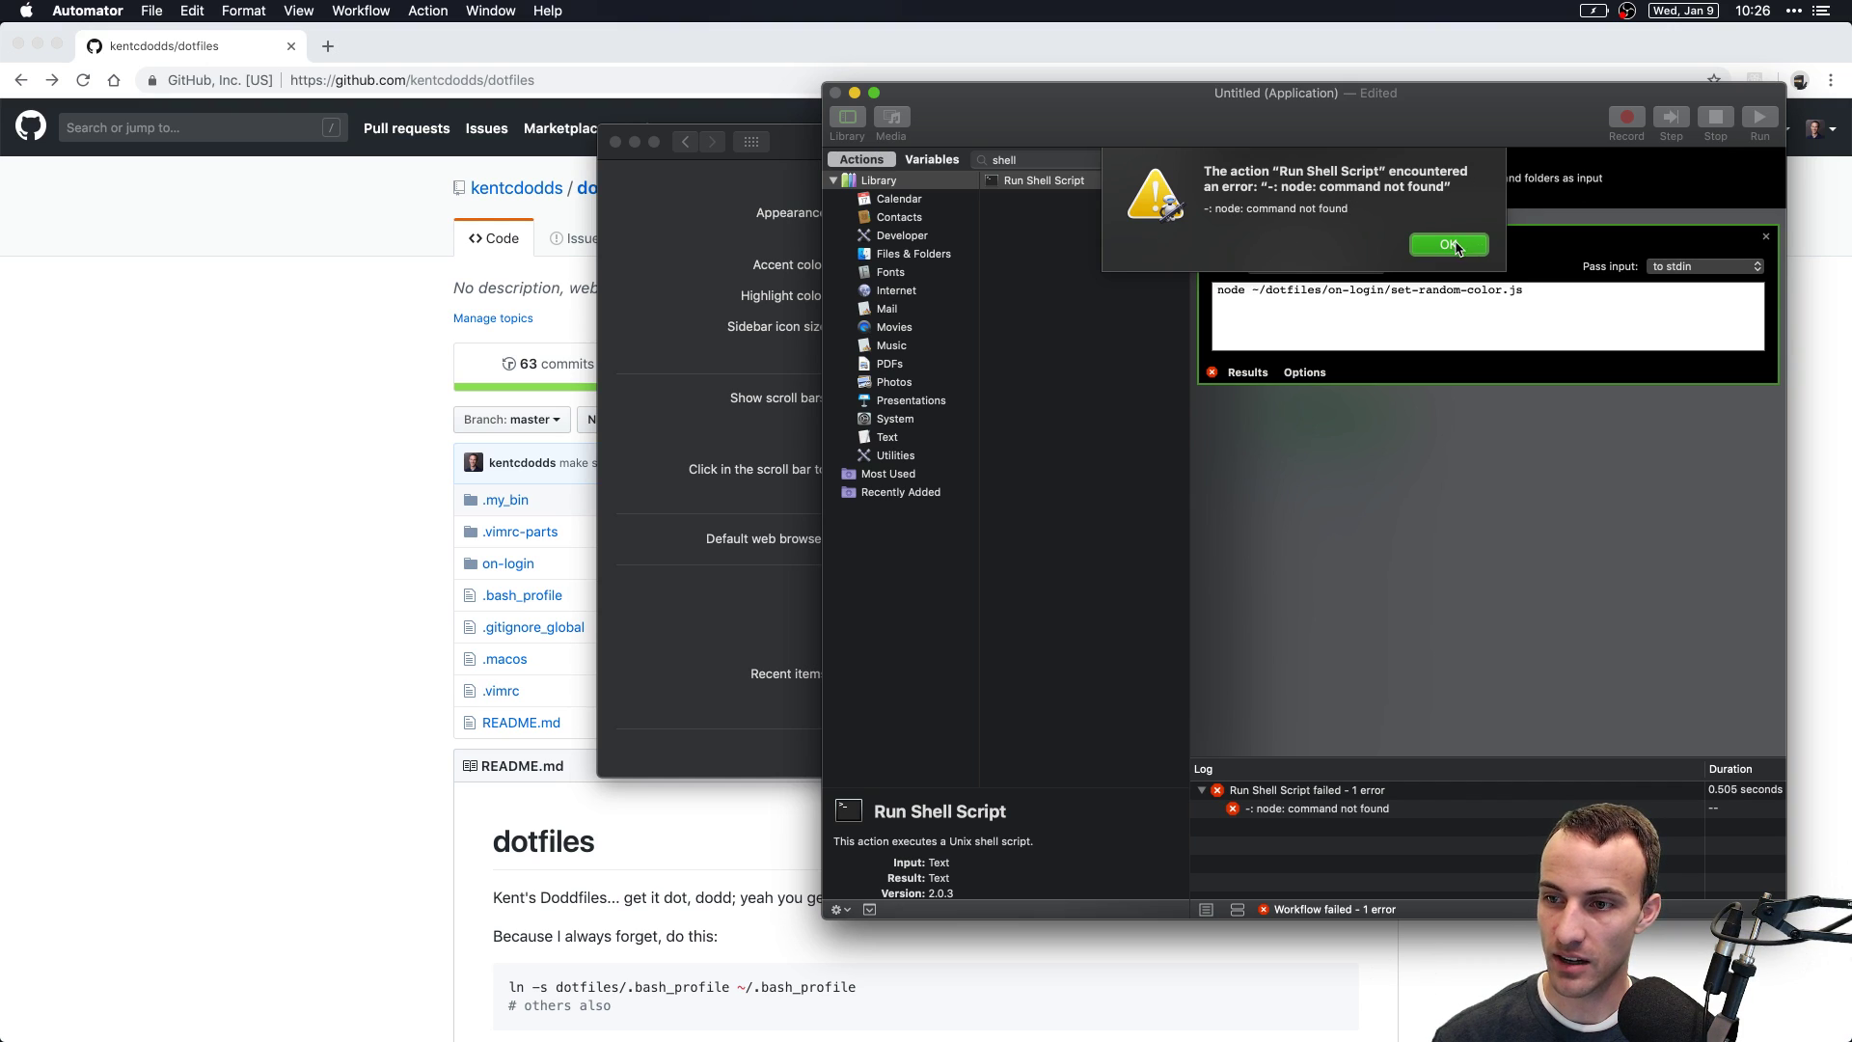
{"action": "left_click", "coordinate": [1458, 247]}
{"action": "left_click", "coordinate": [1542, 300]}
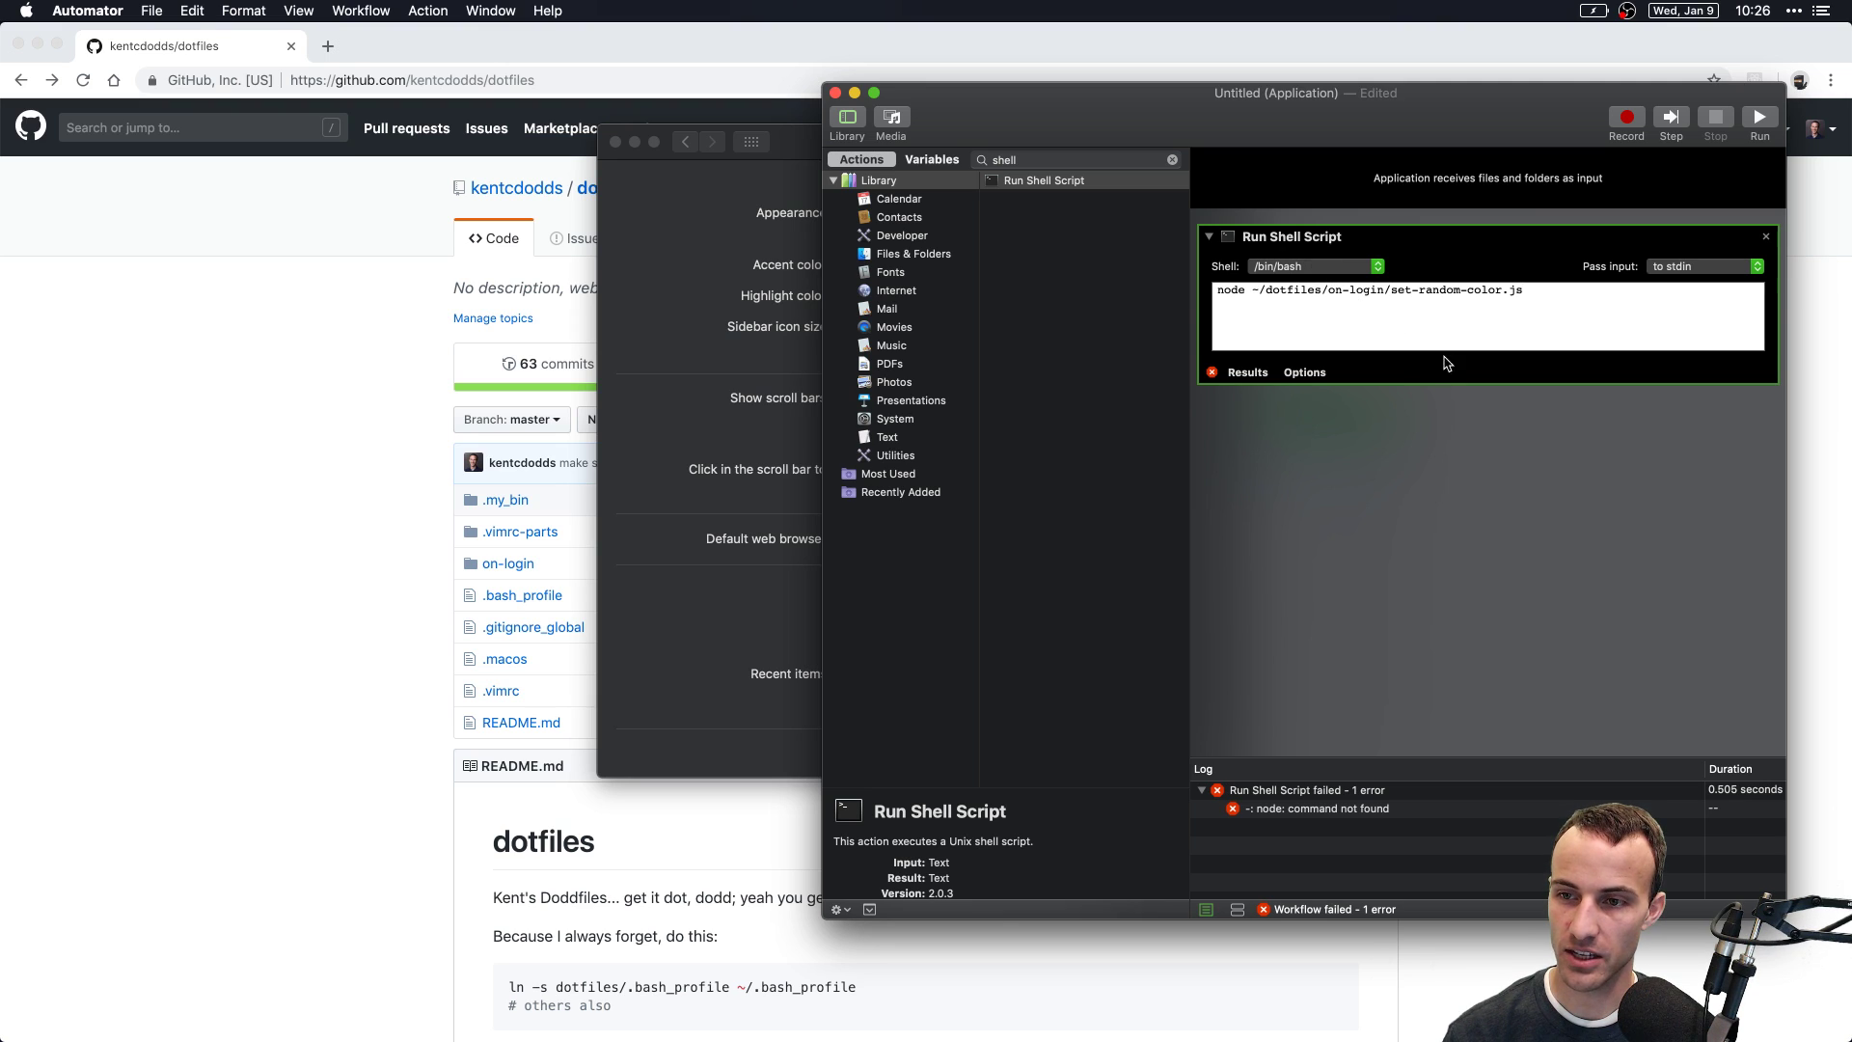
{"action": "key", "text": "super+Tab"}
{"action": "left_click", "coordinate": [507, 310]}
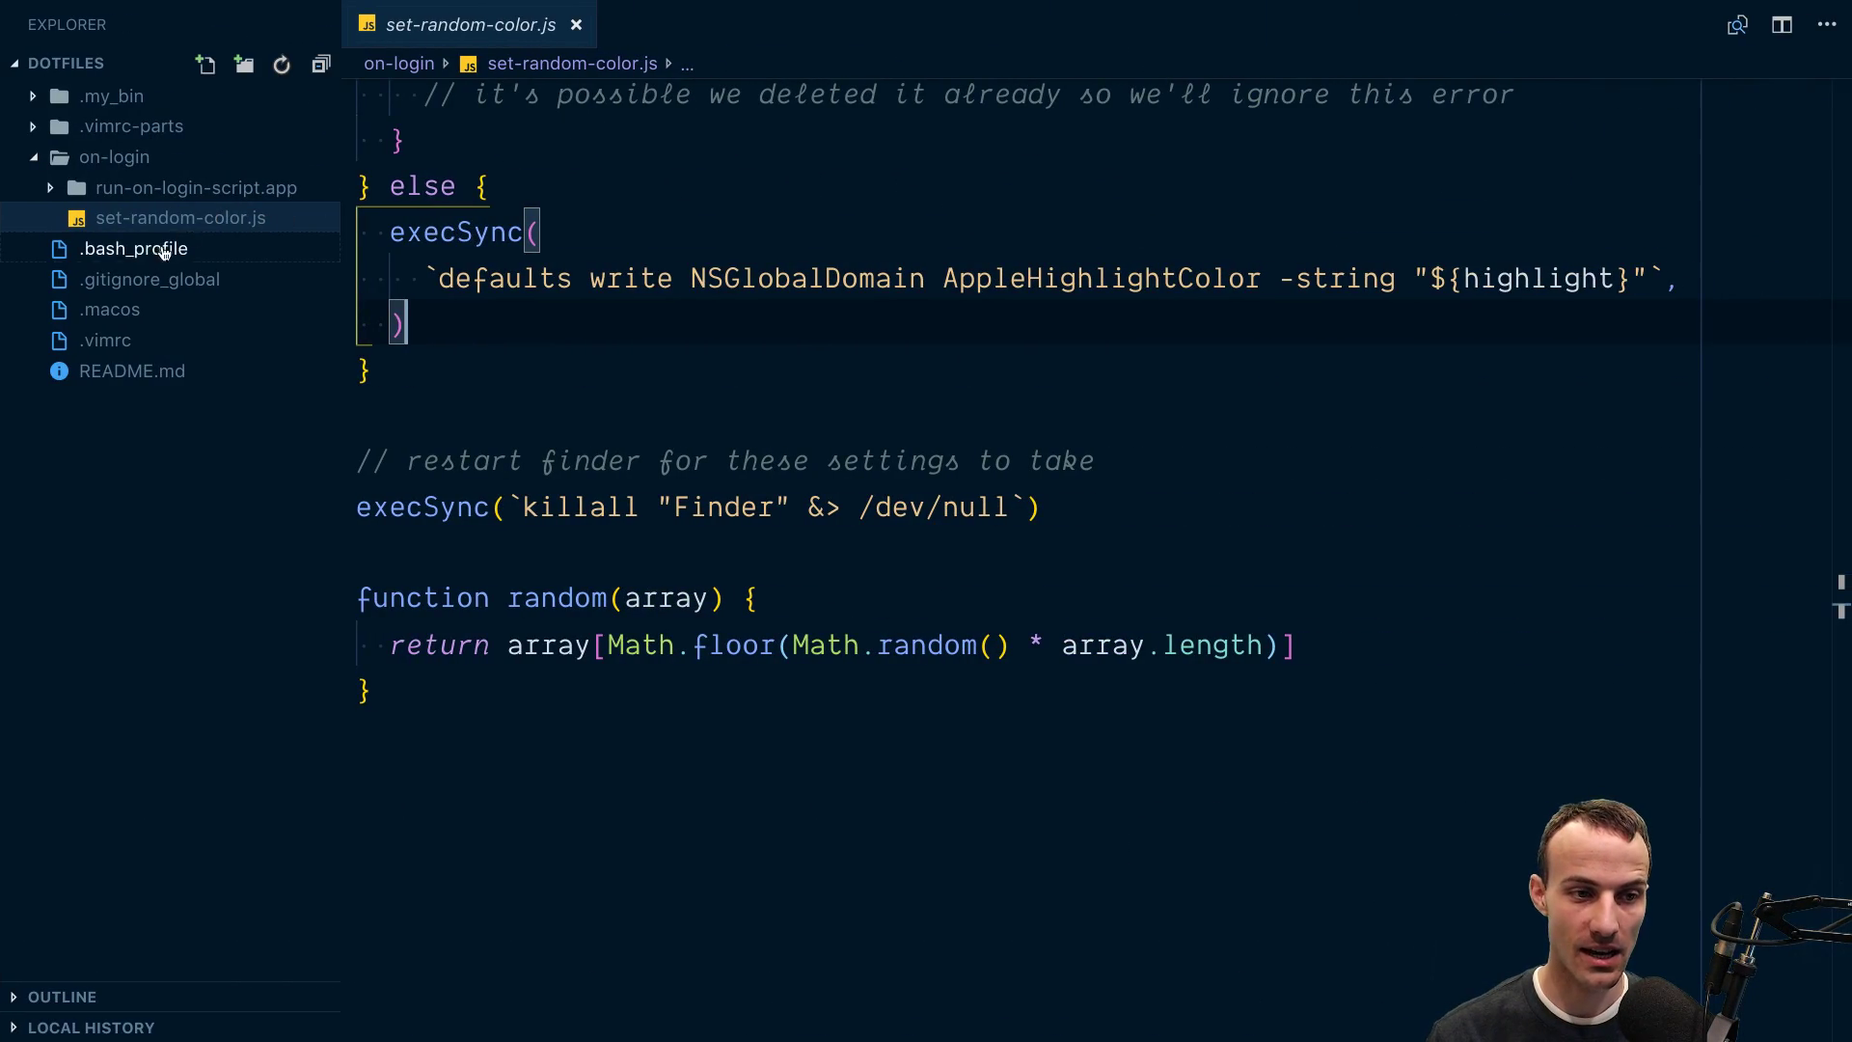
Step: Open .bash_profile, select the export N_PREFIX PATH line, then go back to Automator
{"action": "left_click", "coordinate": [164, 253]}
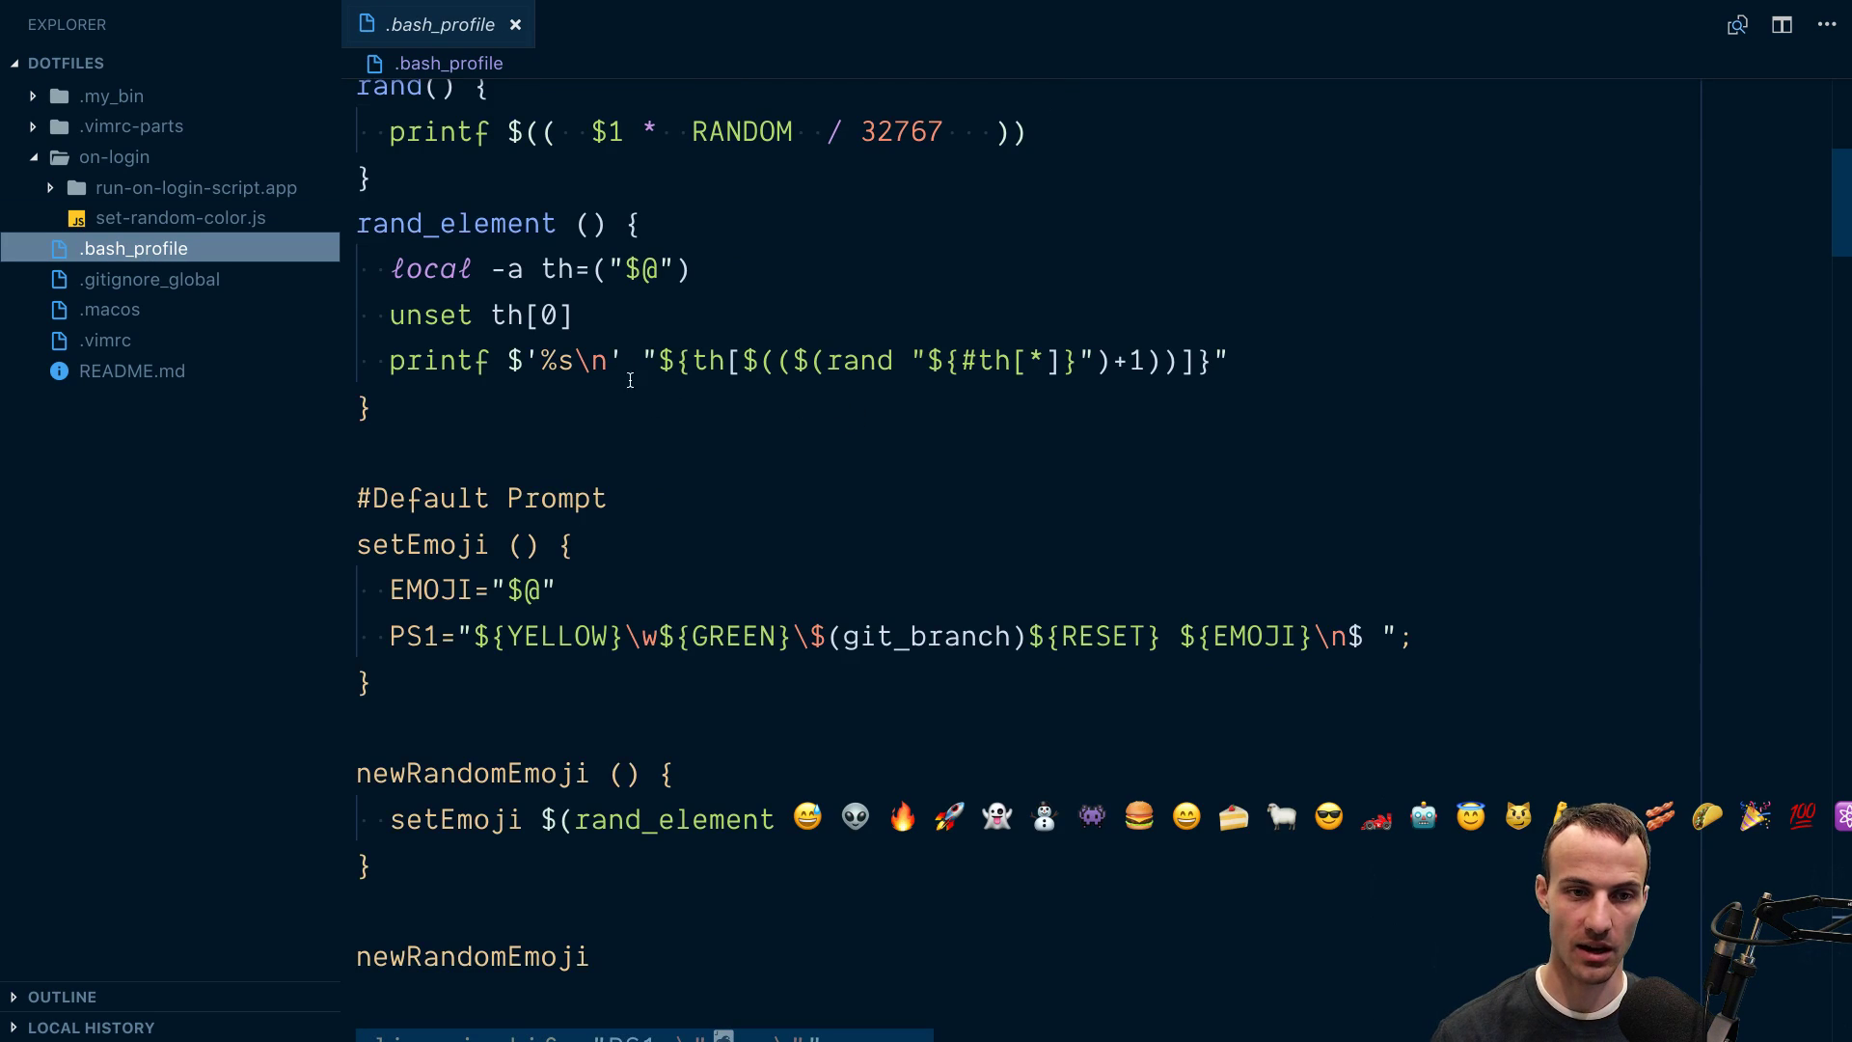
{"action": "scroll", "coordinate": [606, 337], "scroll_direction": "down", "scroll_amount": 15}
{"action": "scroll", "coordinate": [605, 338], "scroll_direction": "down", "scroll_amount": 15}
{"action": "scroll", "coordinate": [605, 337], "scroll_direction": "up", "scroll_amount": 5}
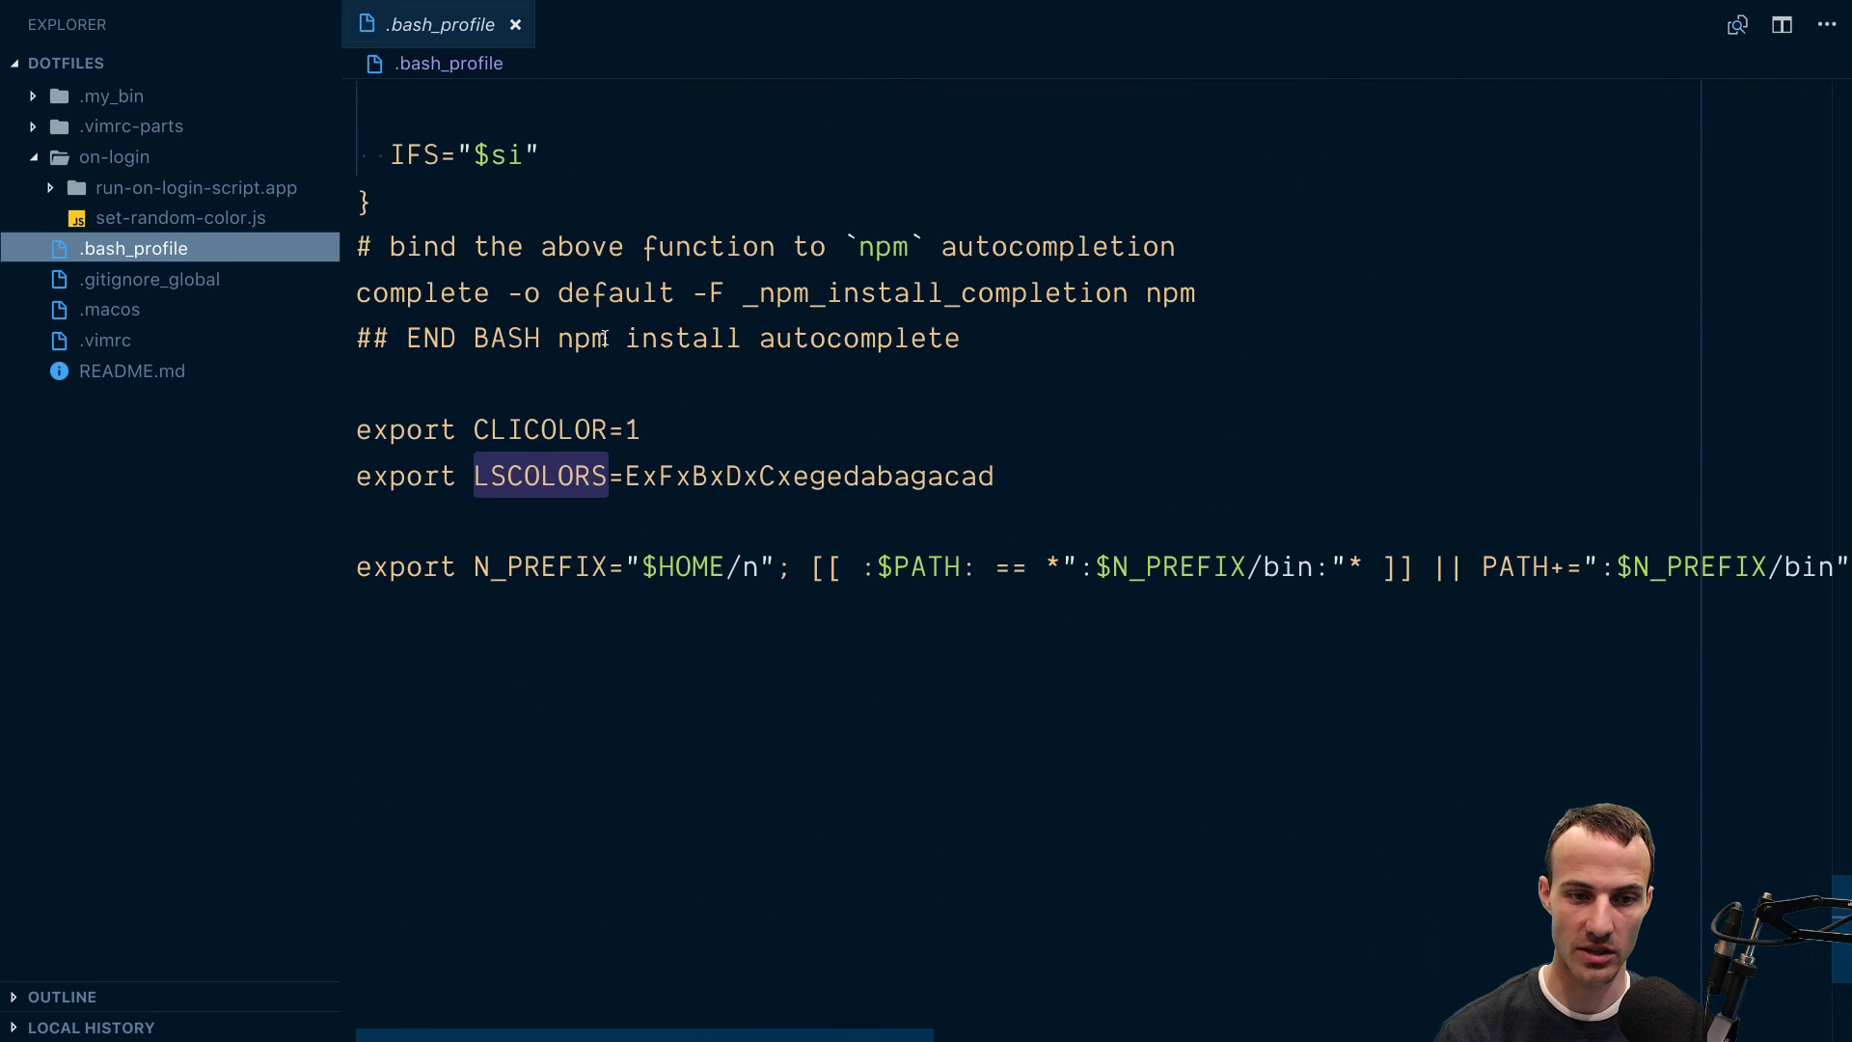
{"action": "left_click", "coordinate": [462, 524]}
{"action": "triple_click", "coordinate": [461, 566]}
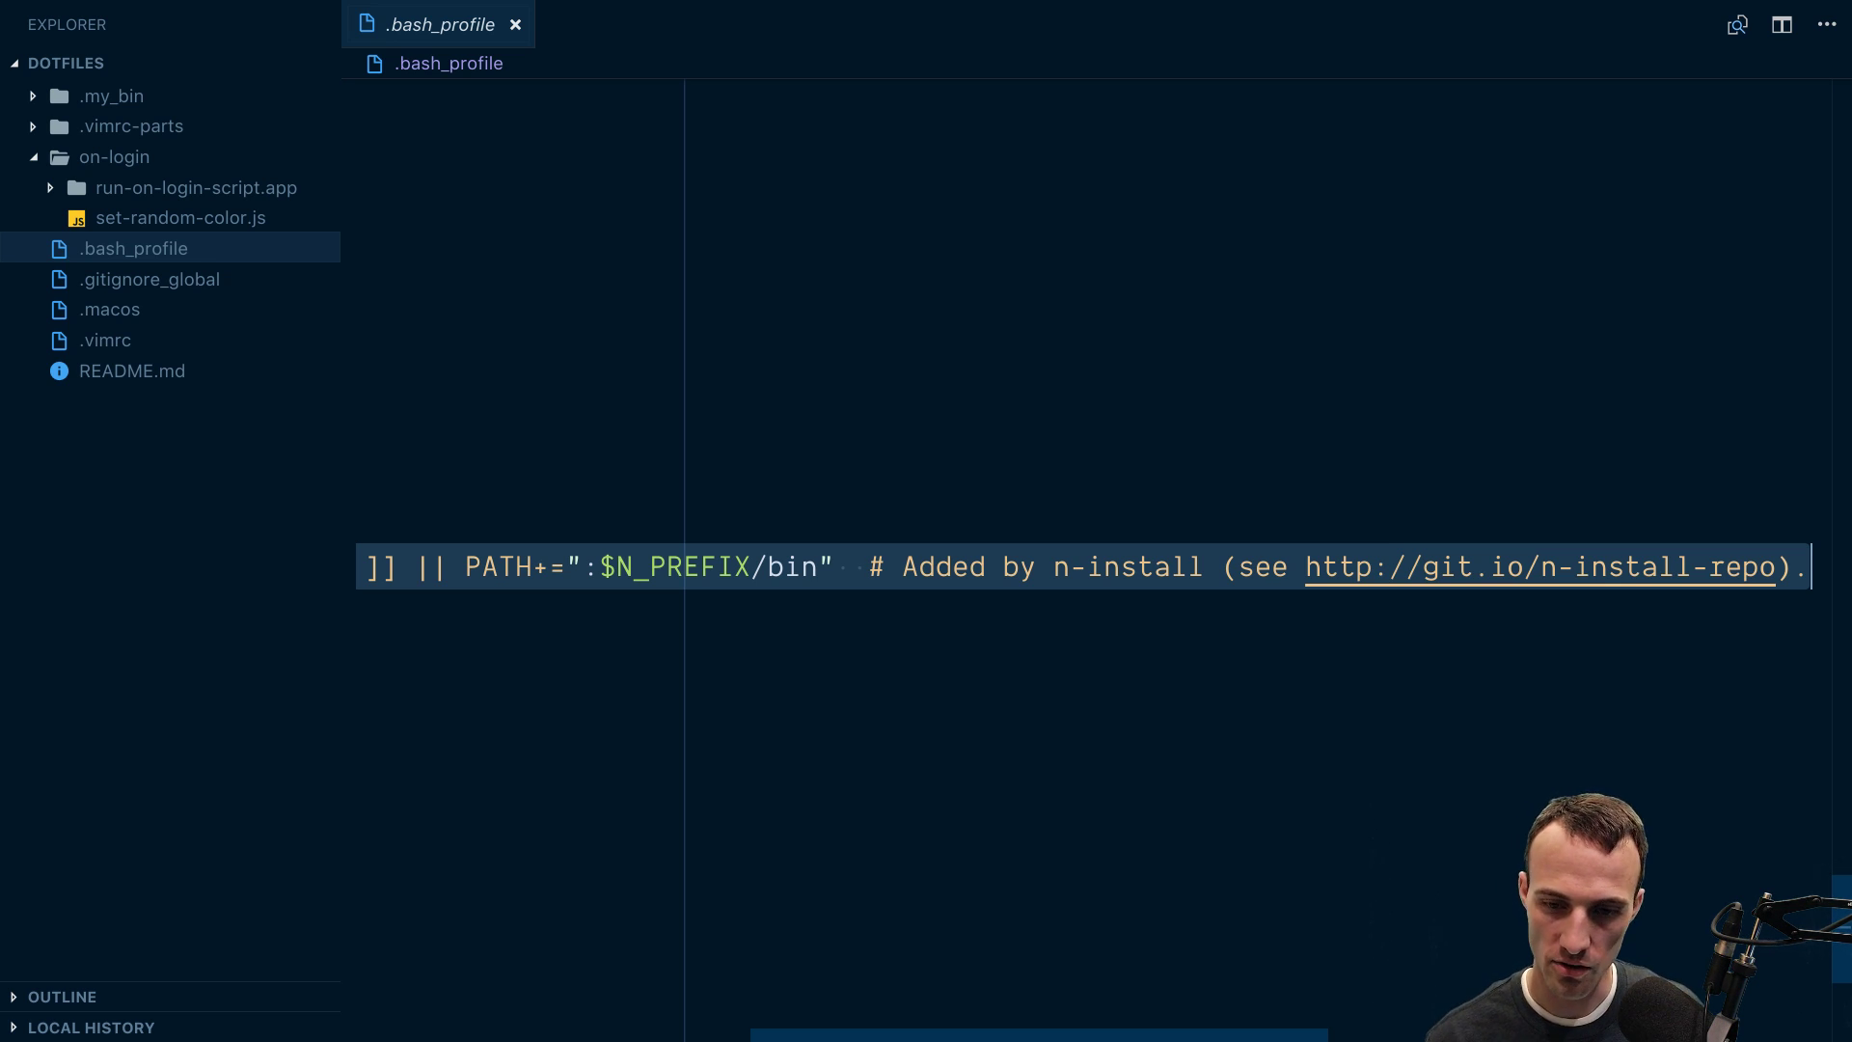
{"action": "key", "text": "Home"}
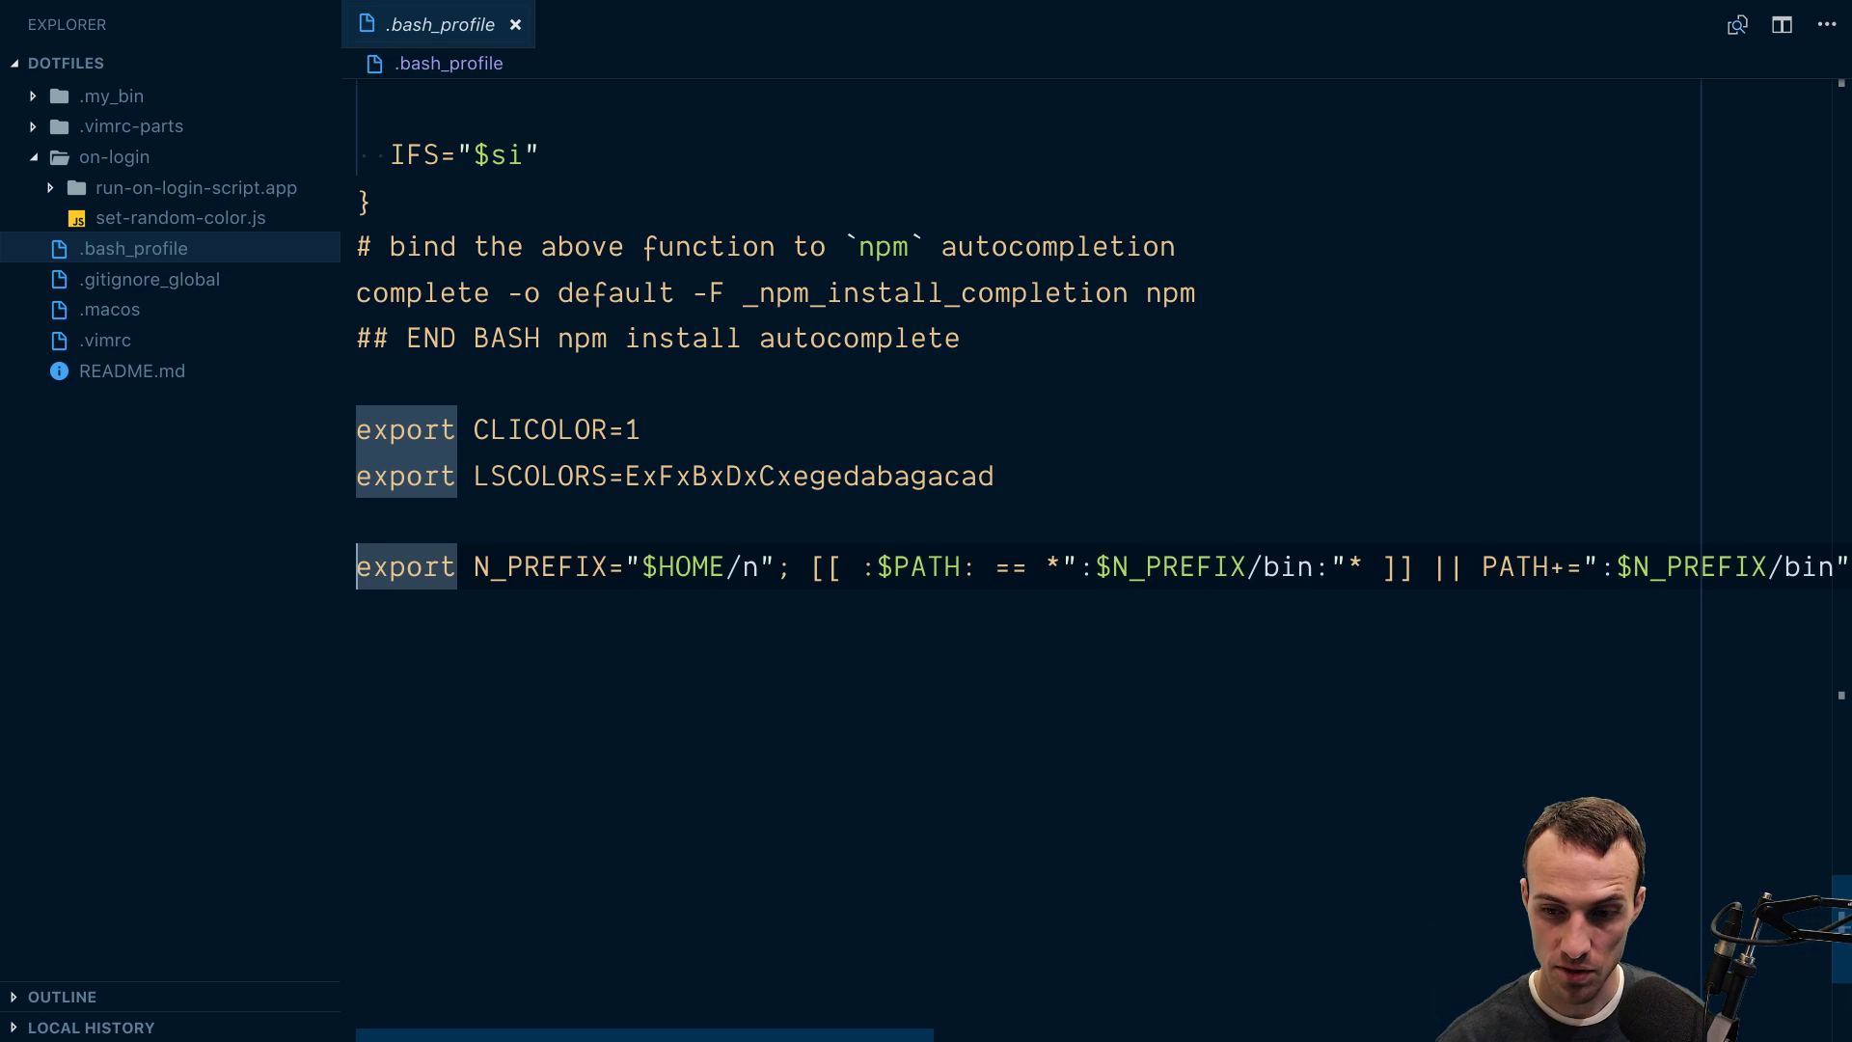
{"action": "key", "text": "End"}
{"action": "key", "text": "Home"}
{"action": "key", "text": "super+Tab"}
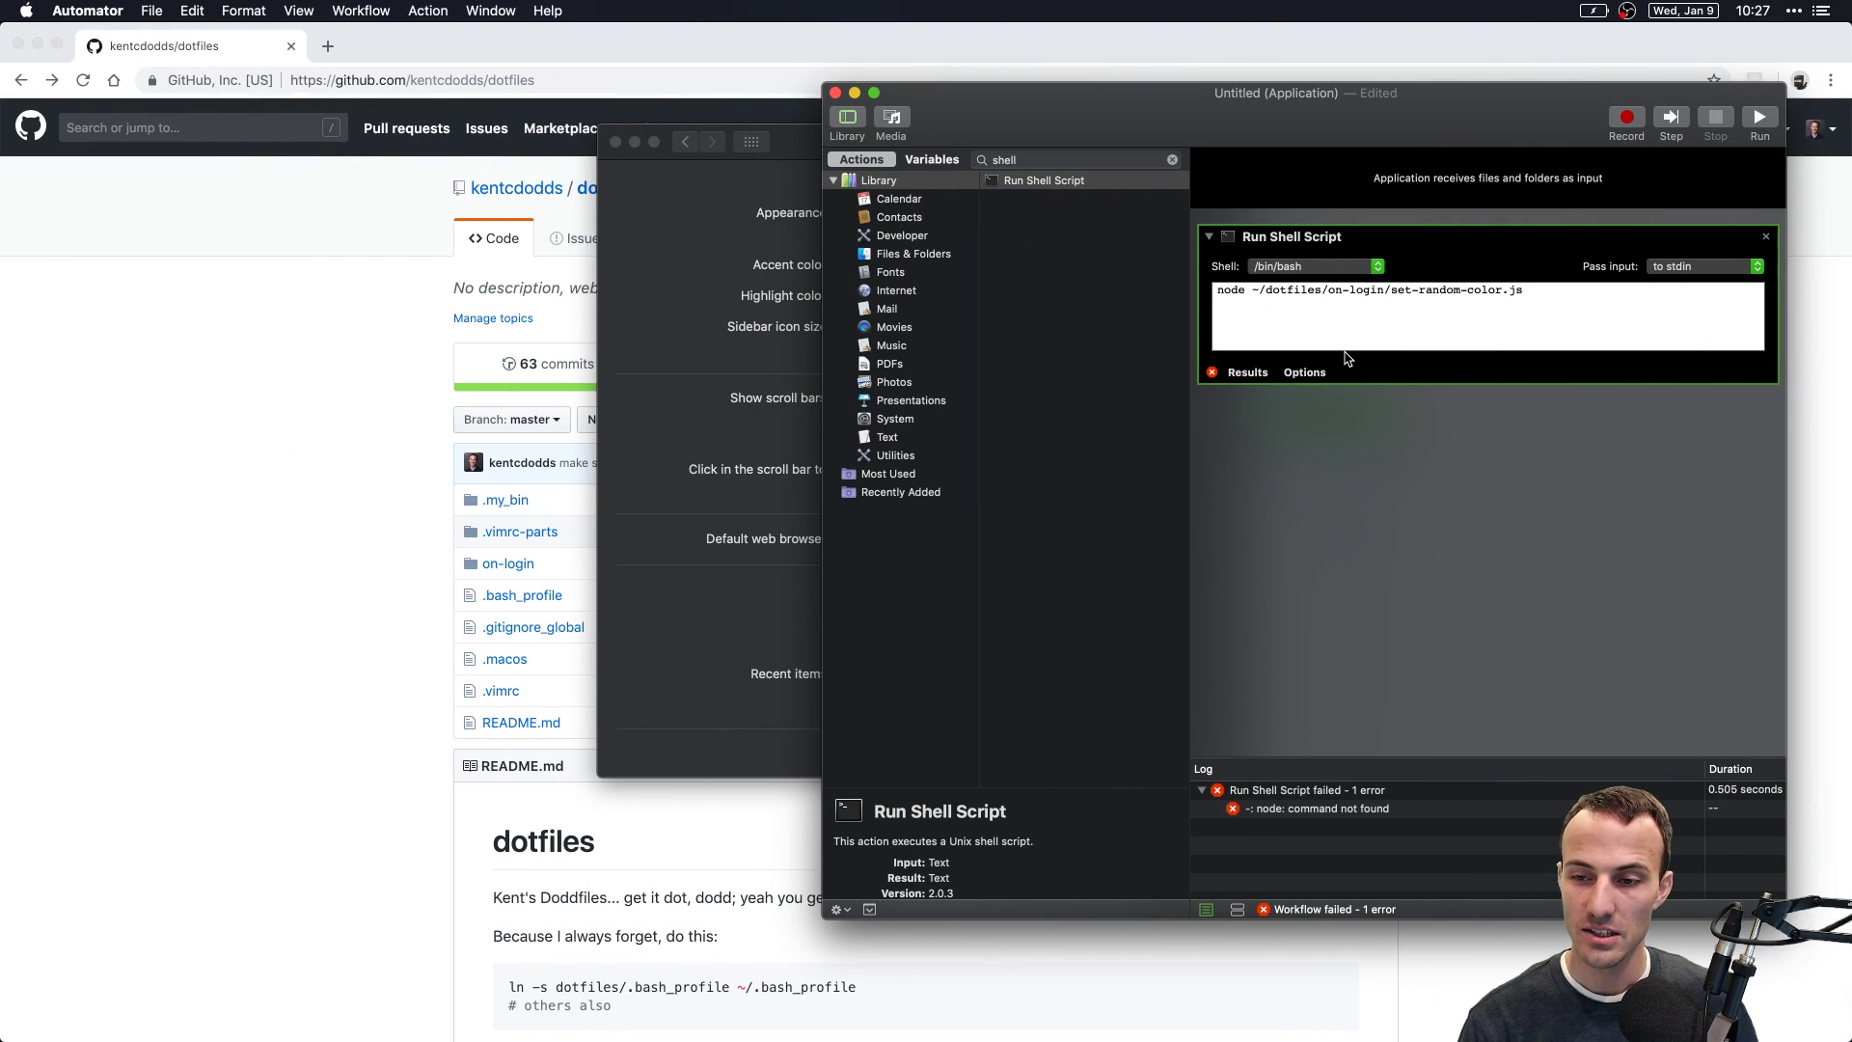
Step: Add a 'source ~/.bash_profile' line above the node command and run the workflow
{"action": "left_click", "coordinate": [1351, 291]}
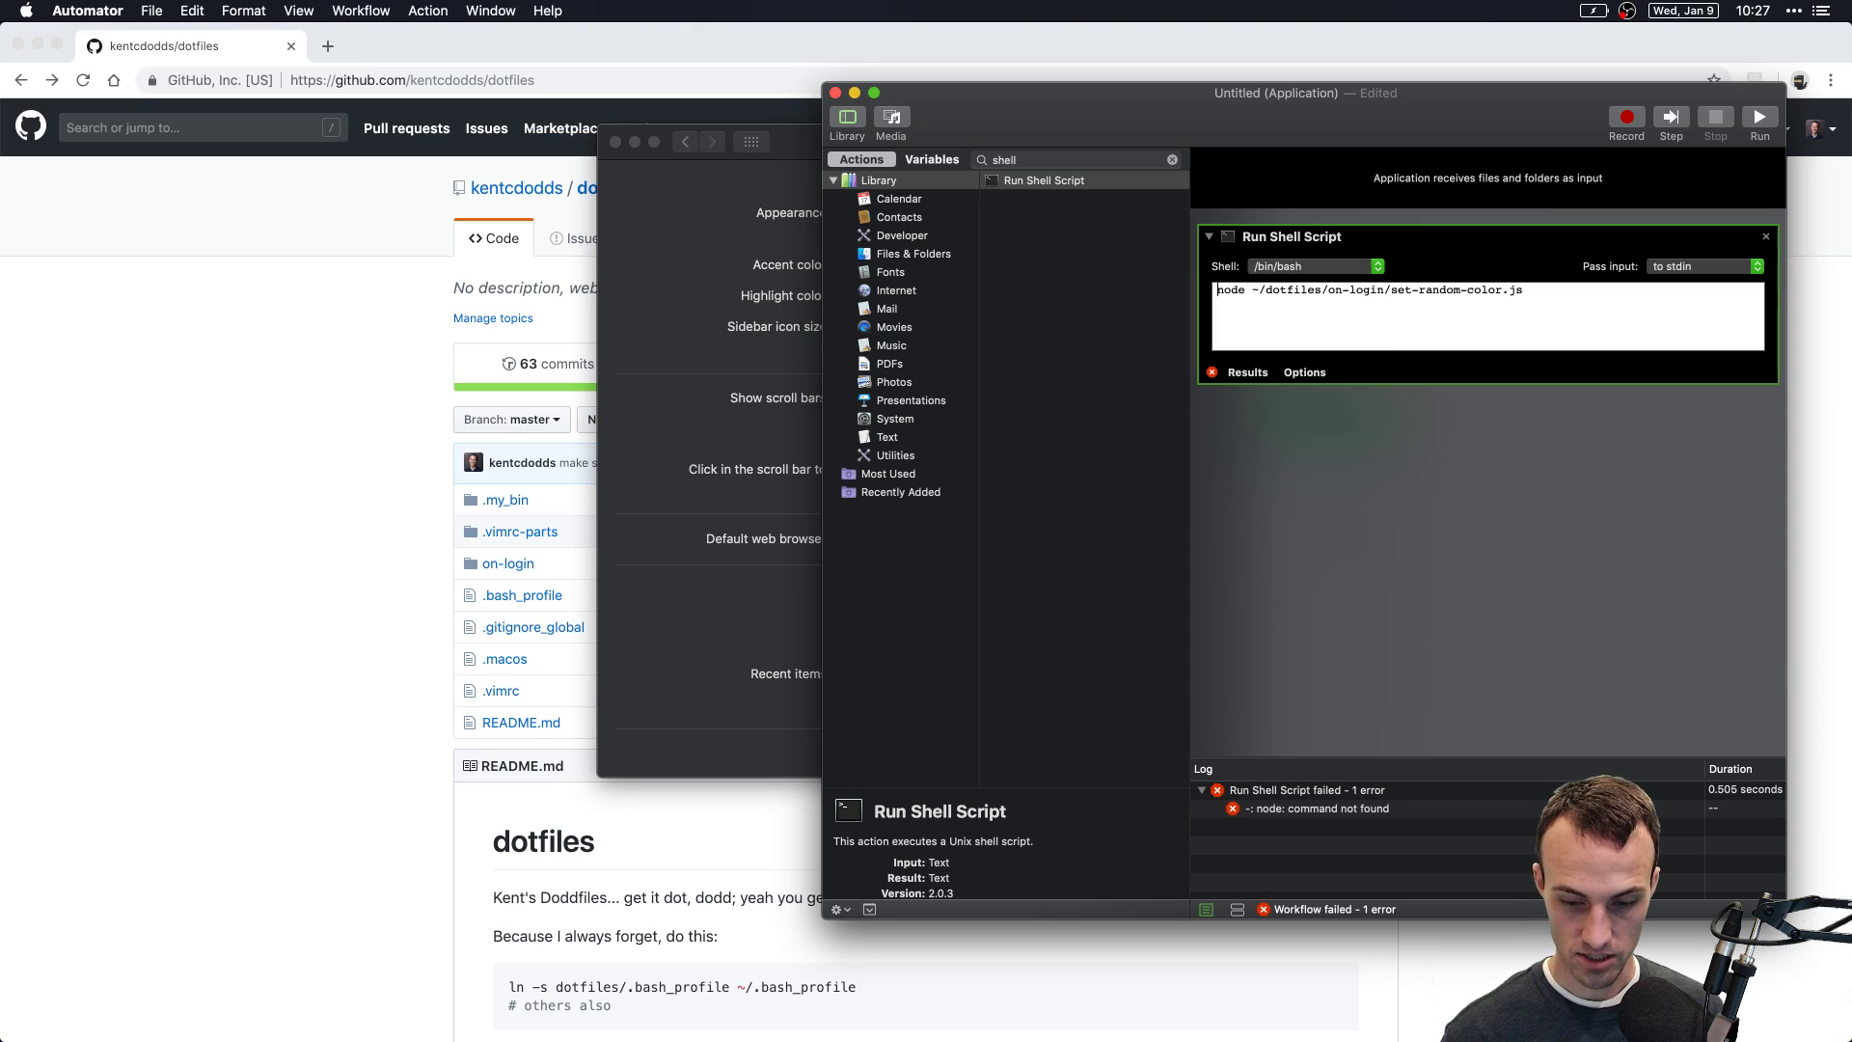
{"action": "key", "text": "Up"}
{"action": "key", "text": "Return"}
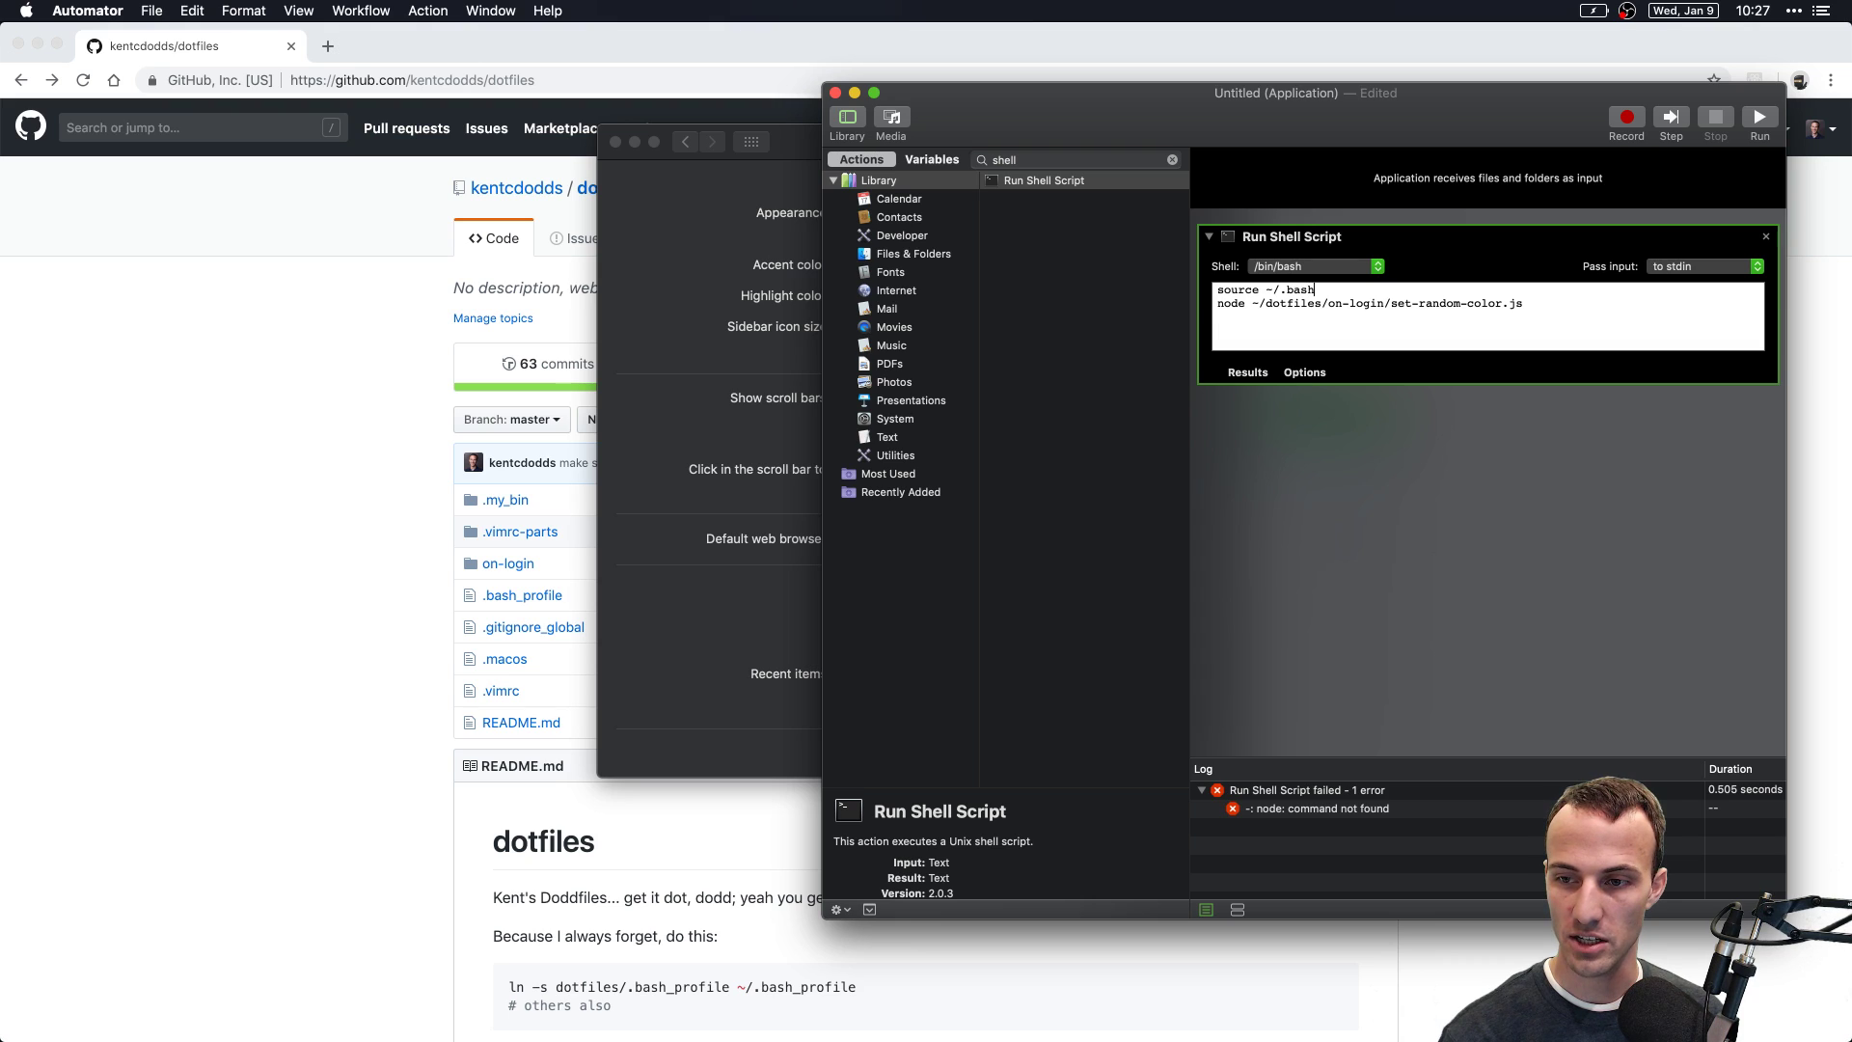
{"action": "type", "text": "_profile"}
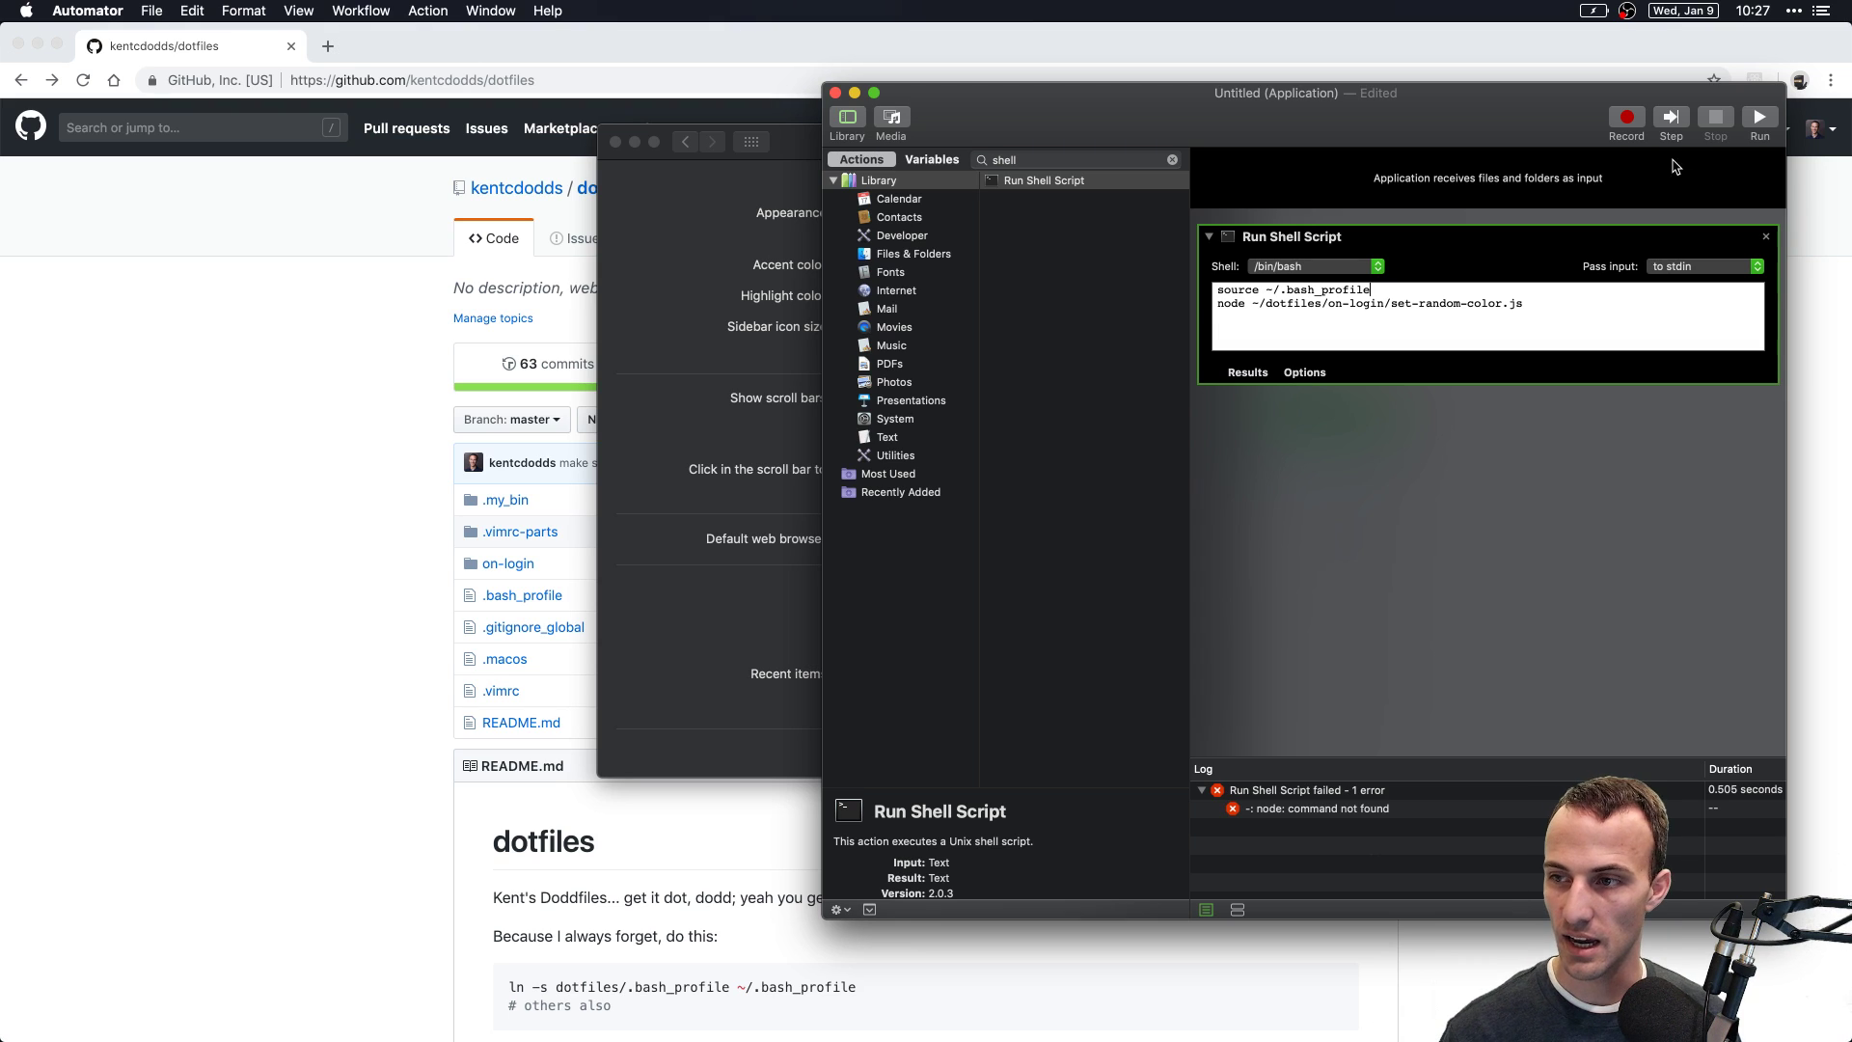
{"action": "left_click", "coordinate": [1760, 117]}
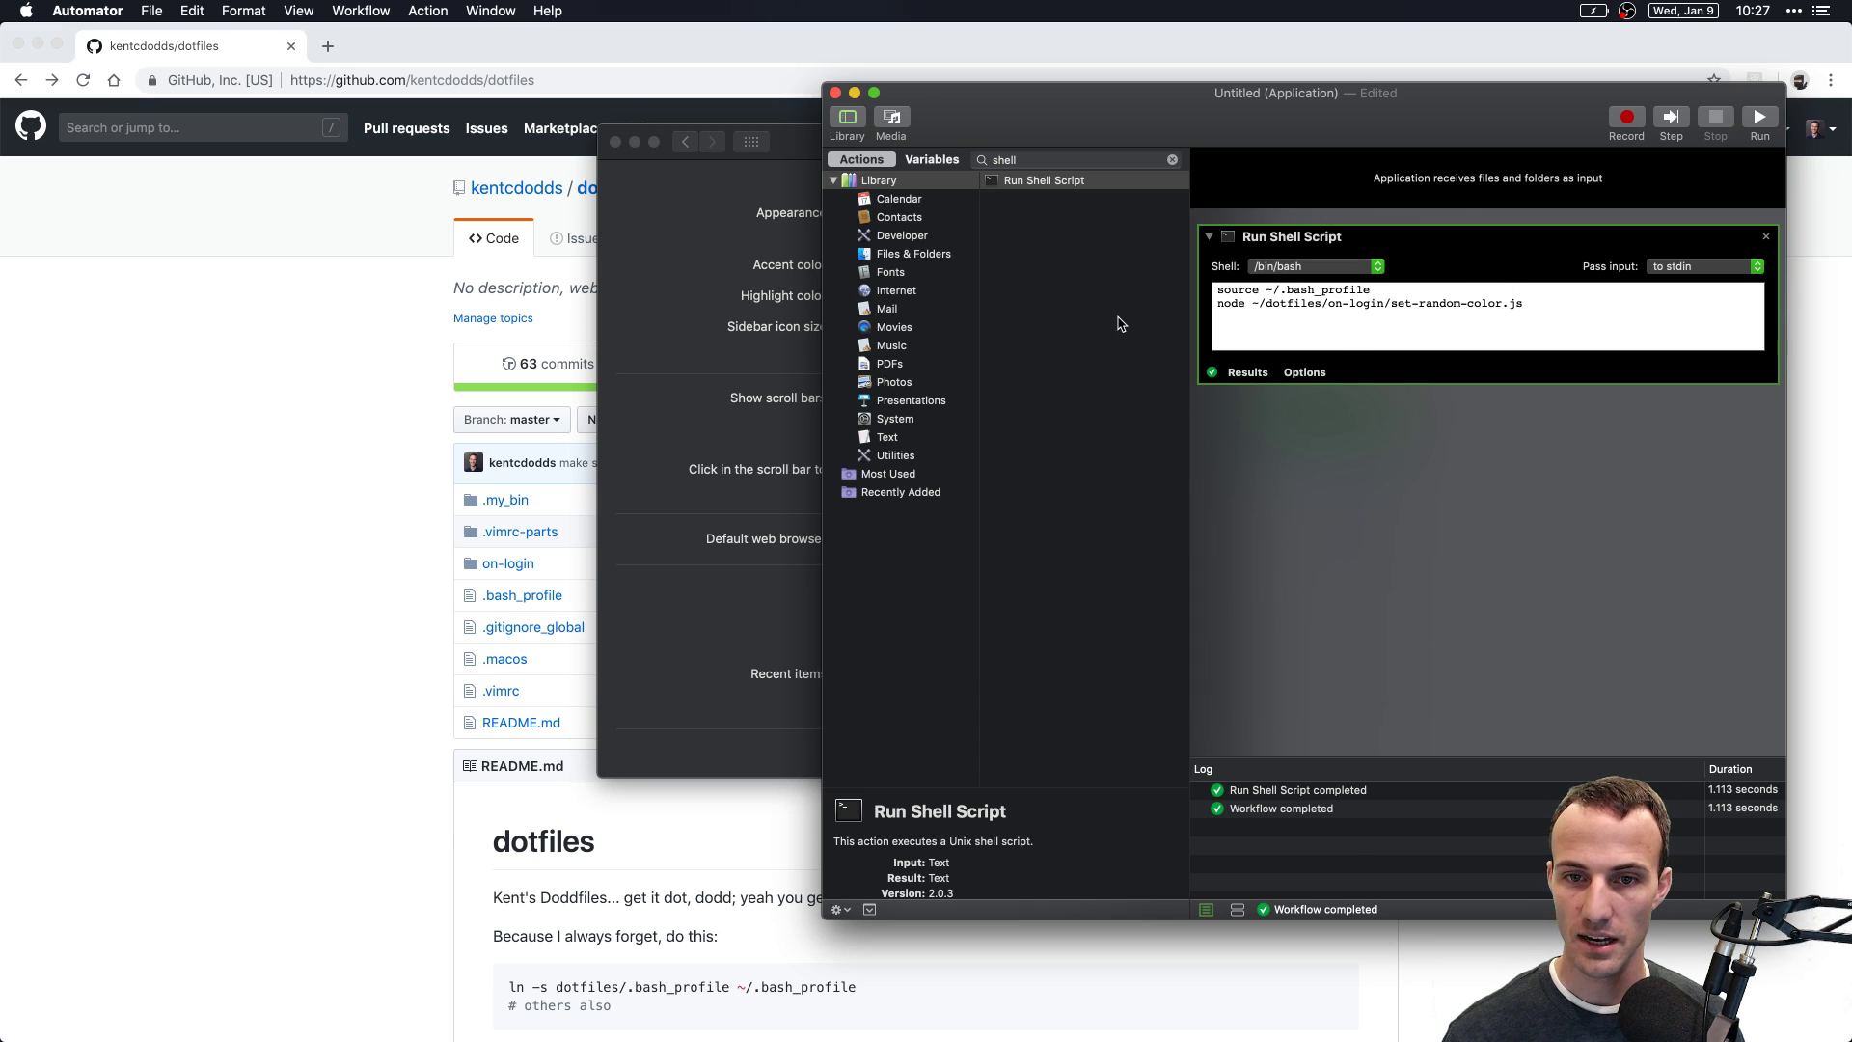
Step: Relaunch System Preferences via Alfred and check General's highlight colour is now yellow
{"action": "key", "text": "F3"}
{"action": "left_click", "coordinate": [1282, 231]}
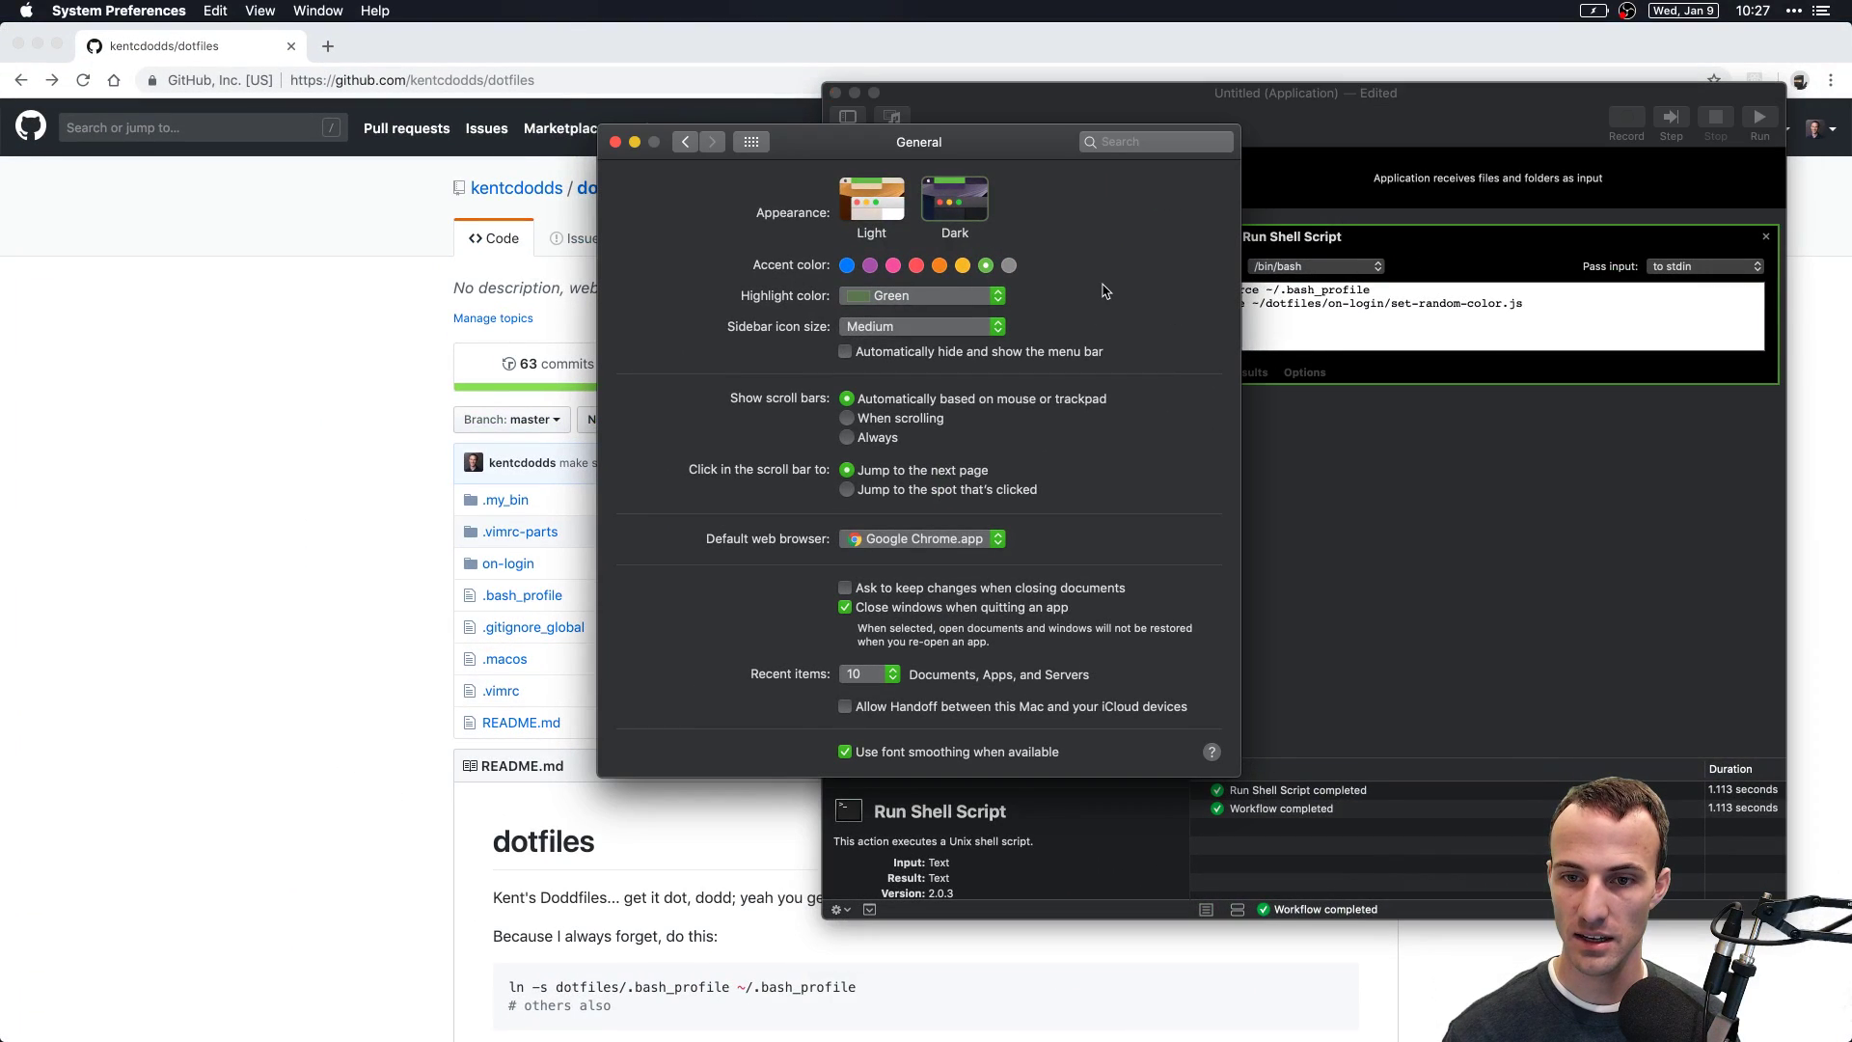
{"action": "key", "text": "super+q"}
{"action": "key", "text": "alt+space"}
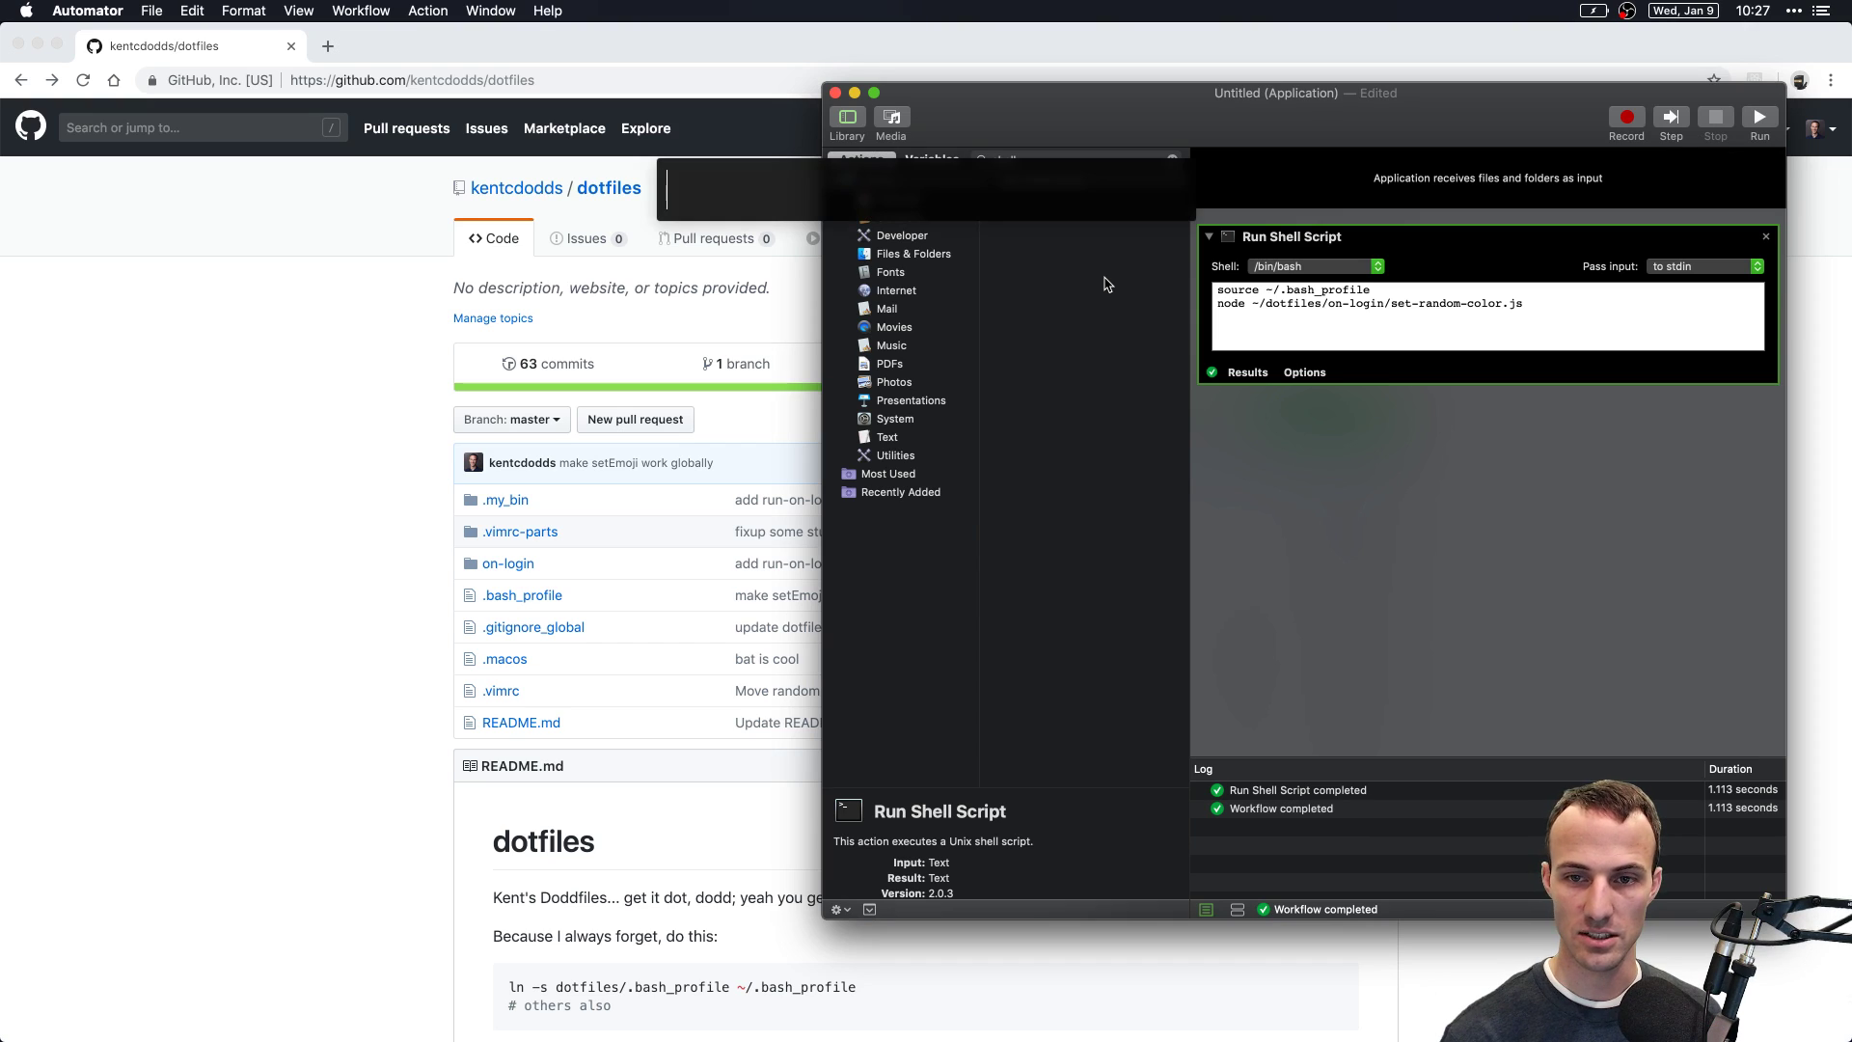
{"action": "type", "text": "pref"}
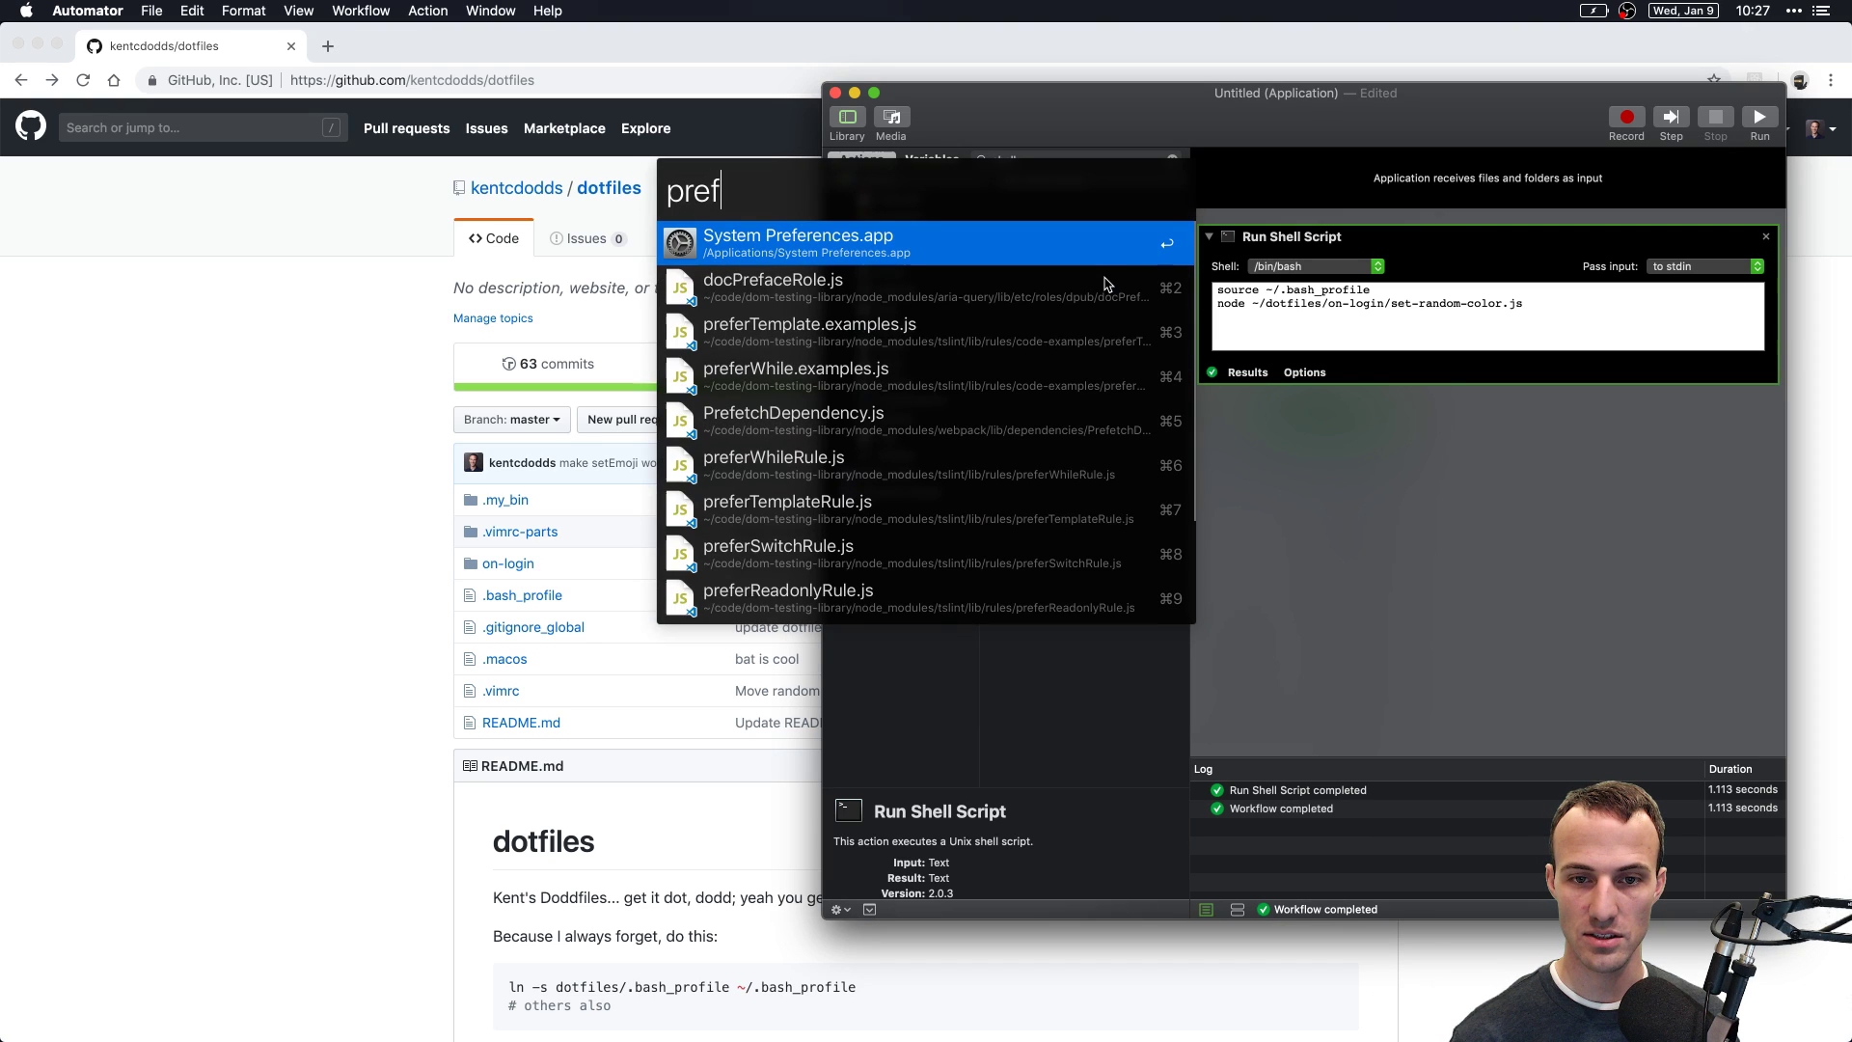
{"action": "key", "text": "Return"}
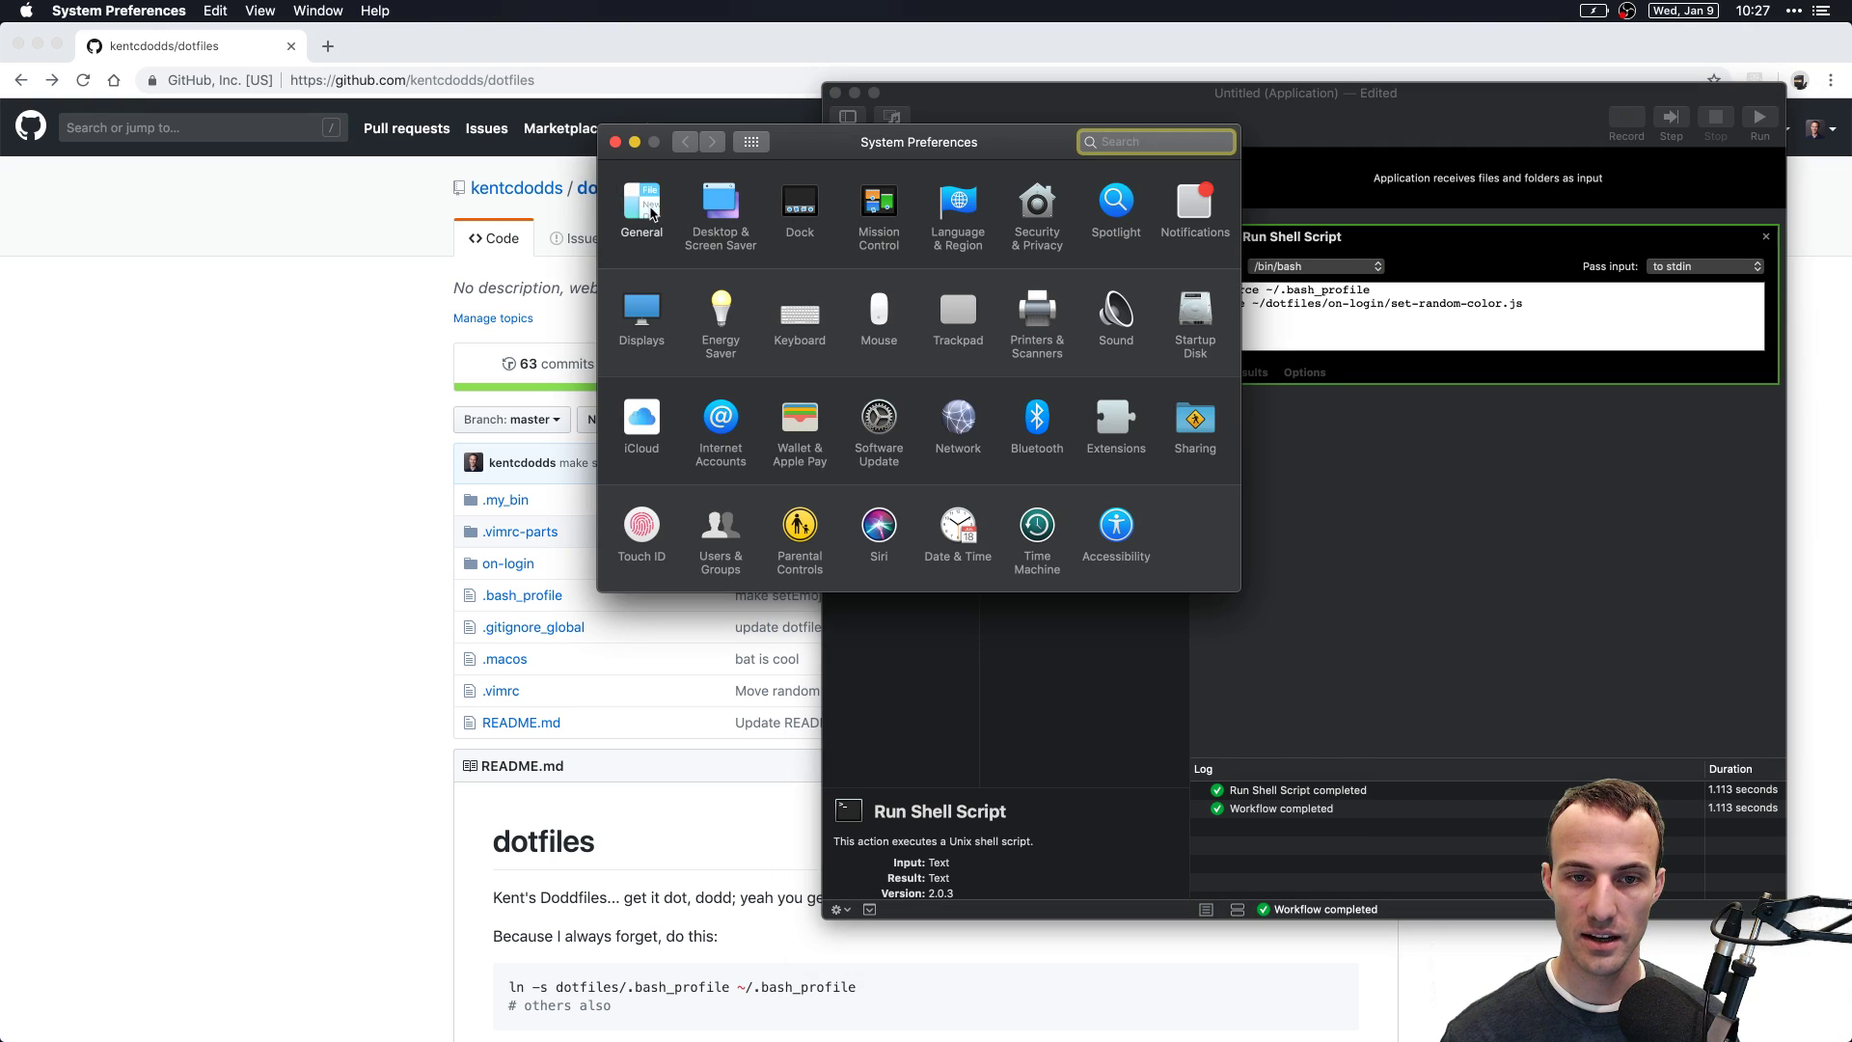
{"action": "left_click", "coordinate": [642, 202]}
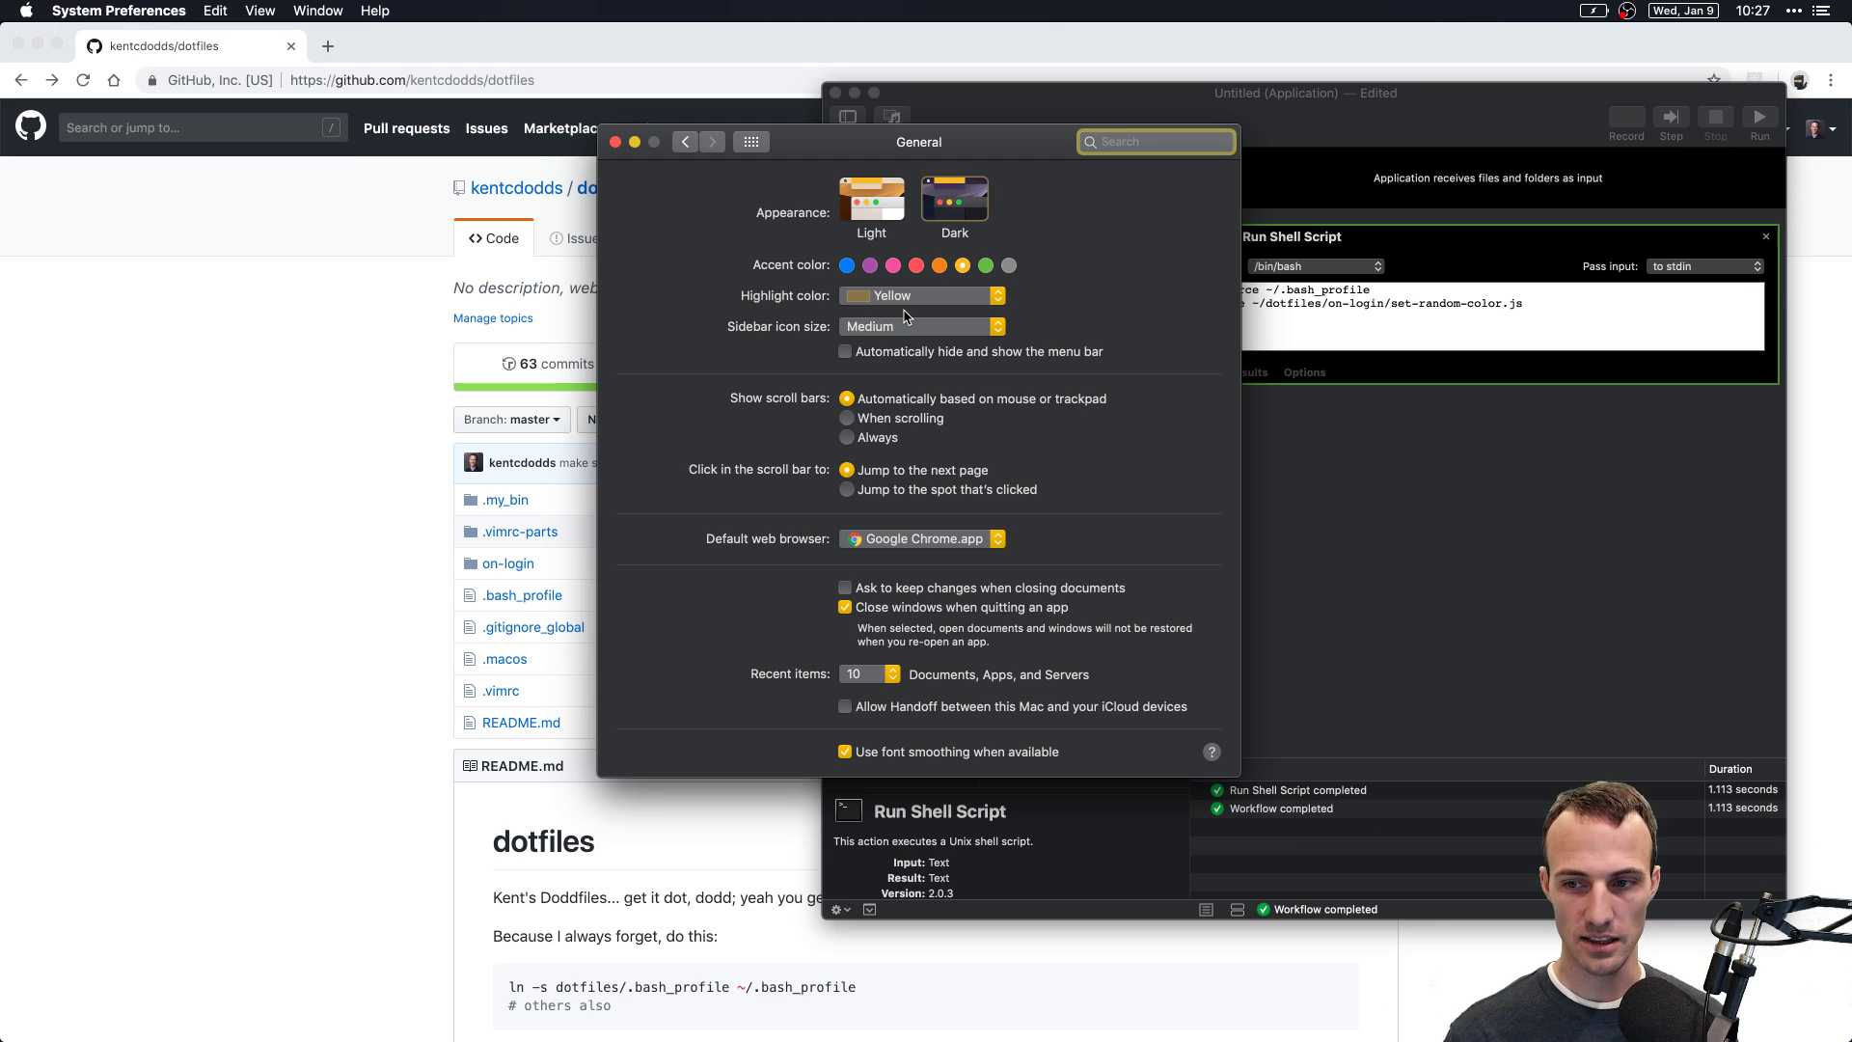
{"action": "left_click", "coordinate": [1382, 307]}
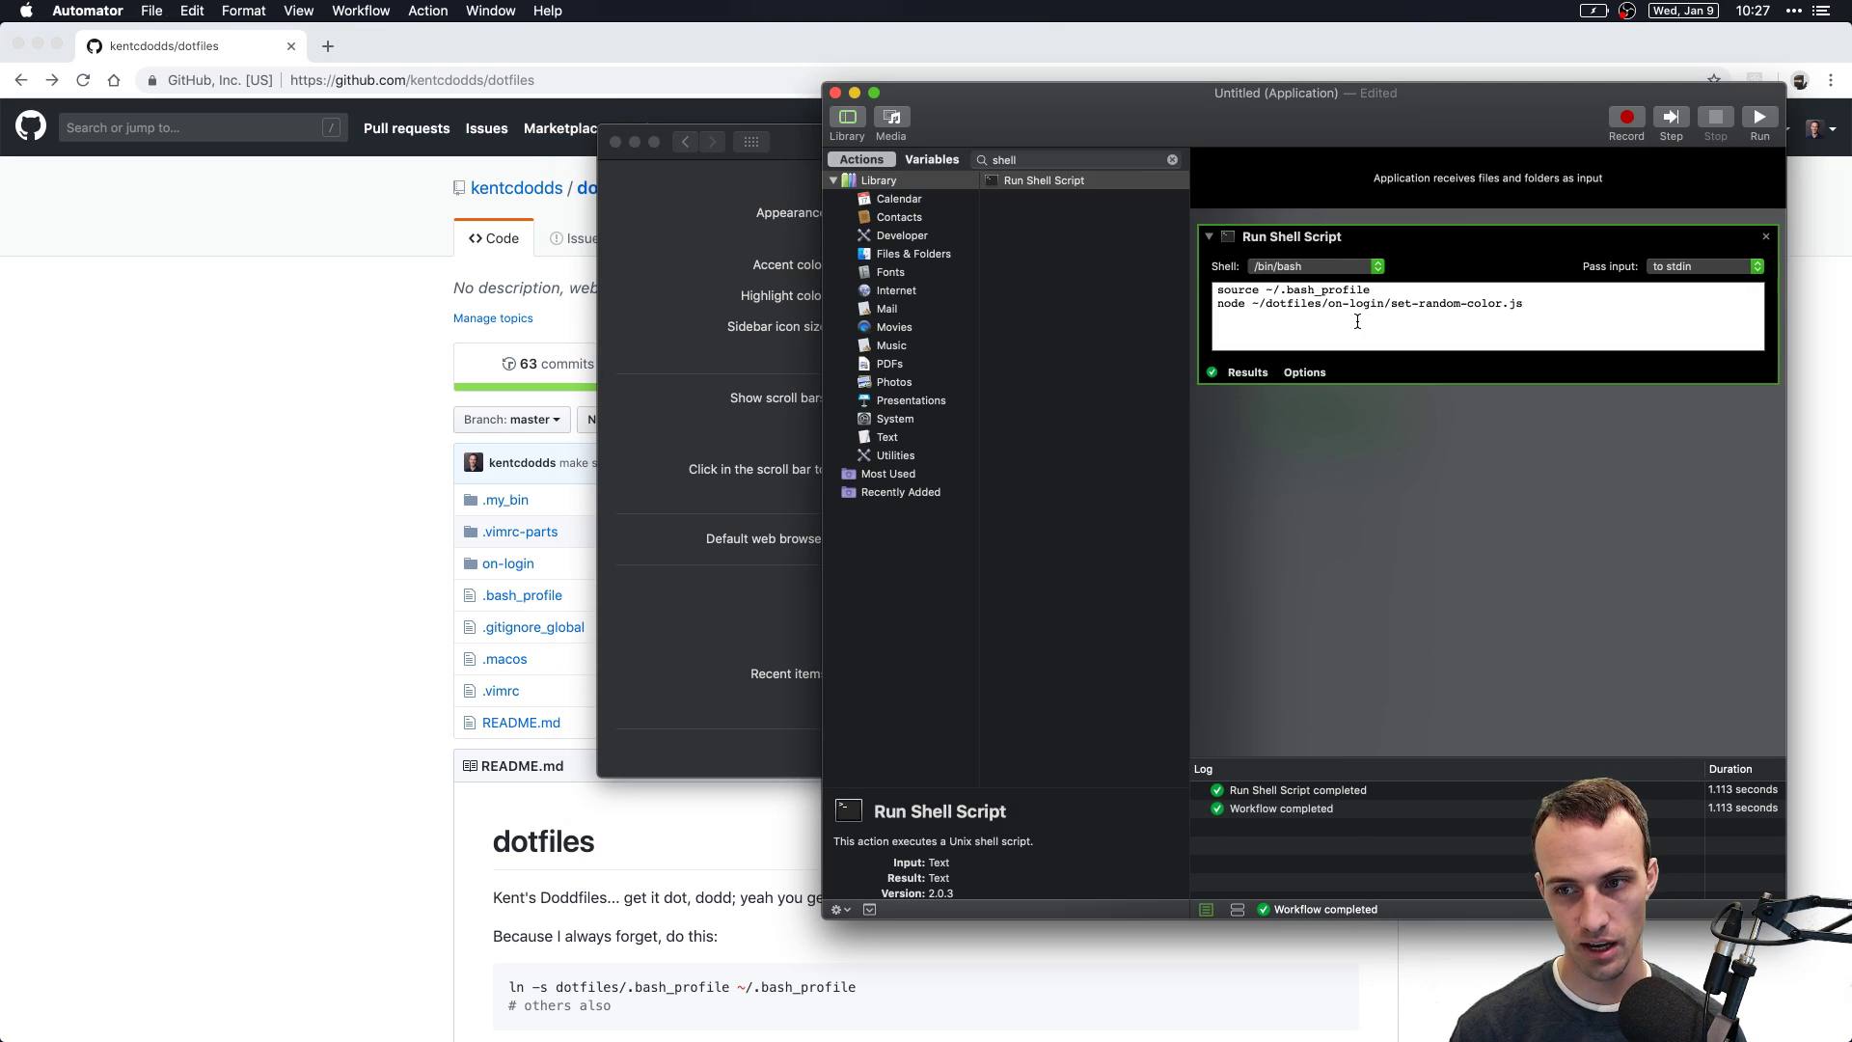
Step: Select both Automator script lines, glance at the code editor, then return to Automator
{"action": "key", "text": "shift+Up"}
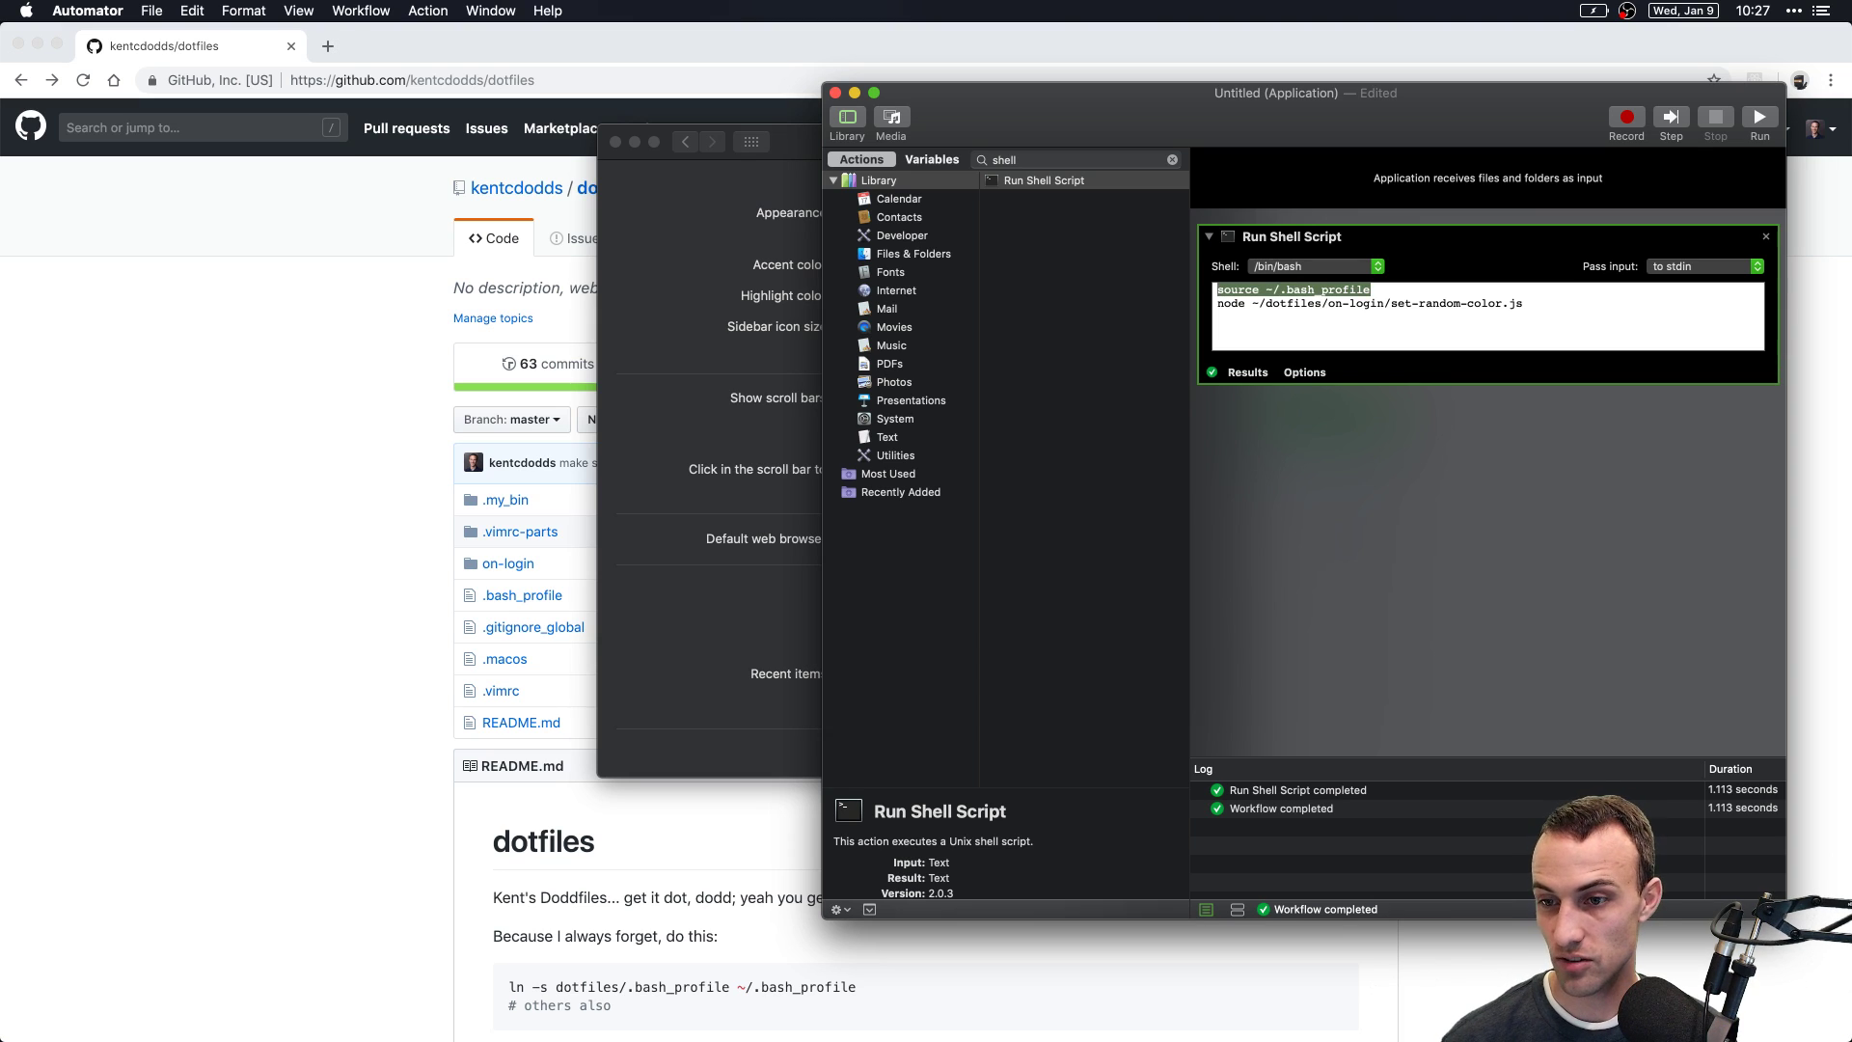
{"action": "key", "text": "Left"}
{"action": "key", "text": "shift+Down"}
{"action": "key", "text": "Right"}
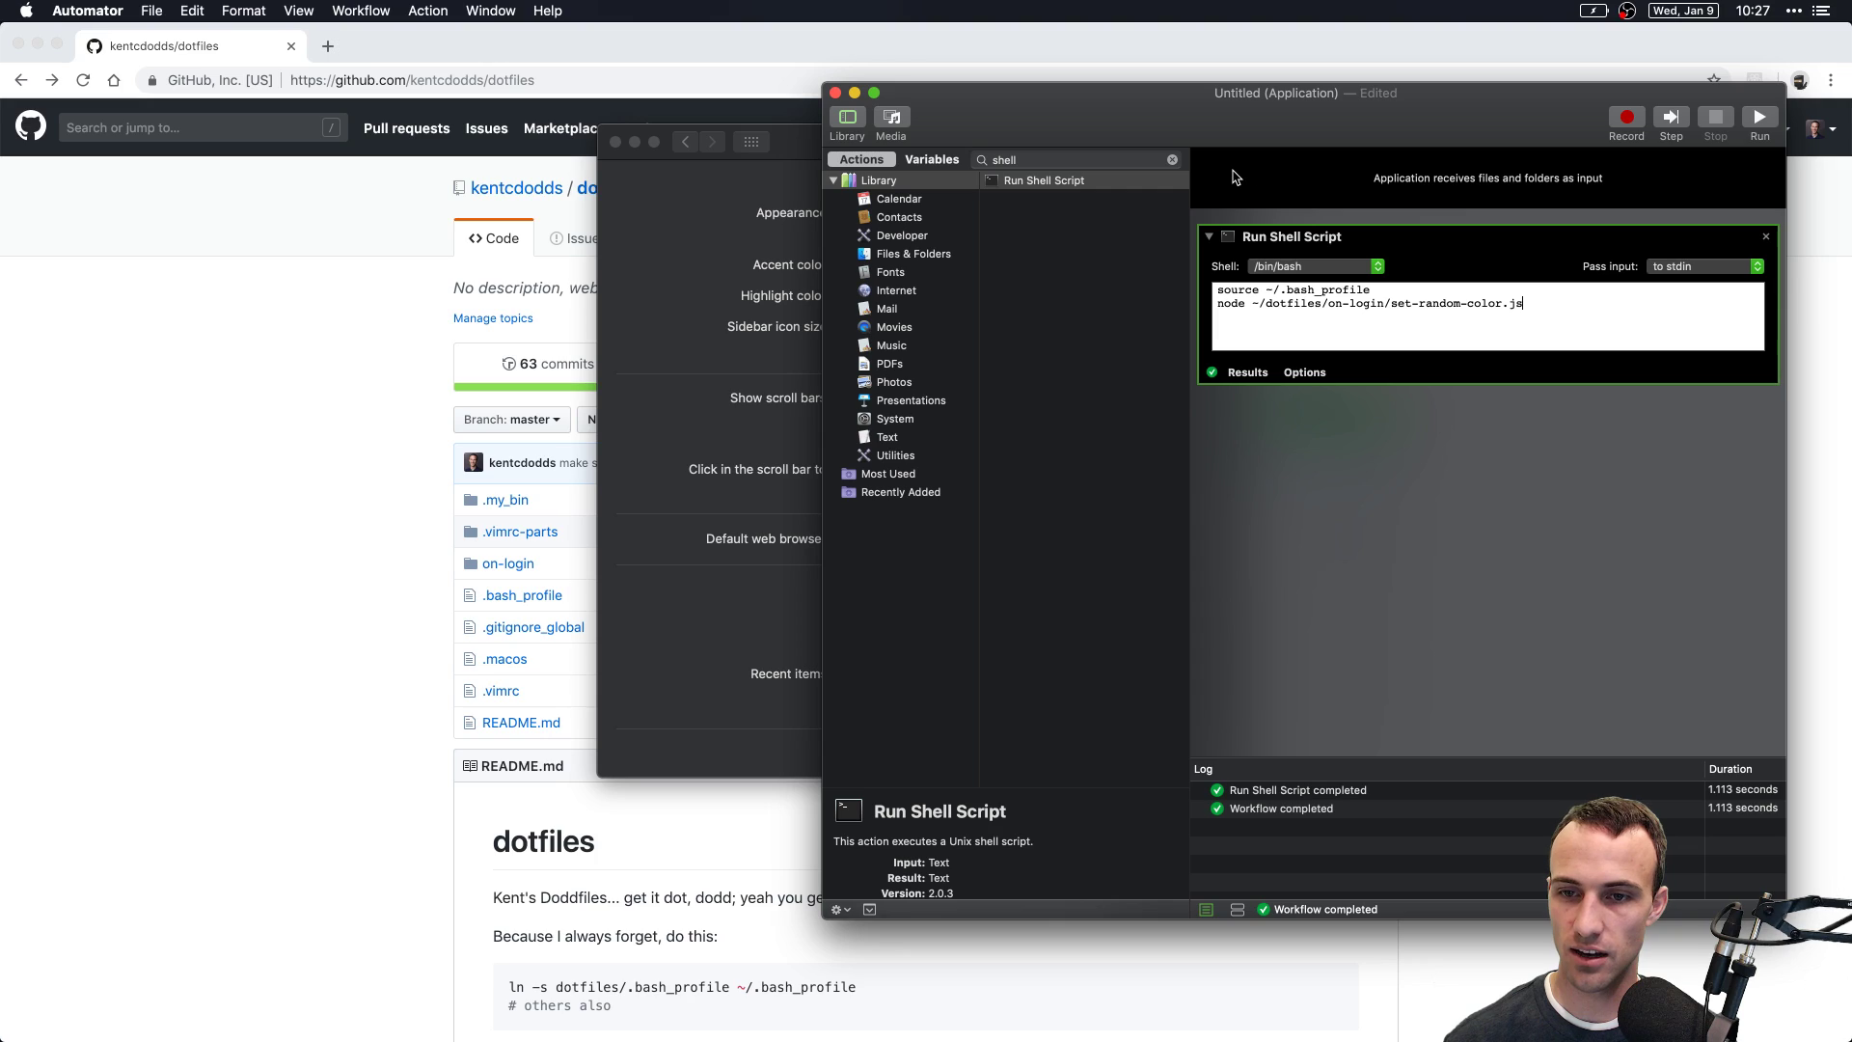
{"action": "key", "text": "ctrl+Right"}
{"action": "key", "text": "ctrl+Left"}
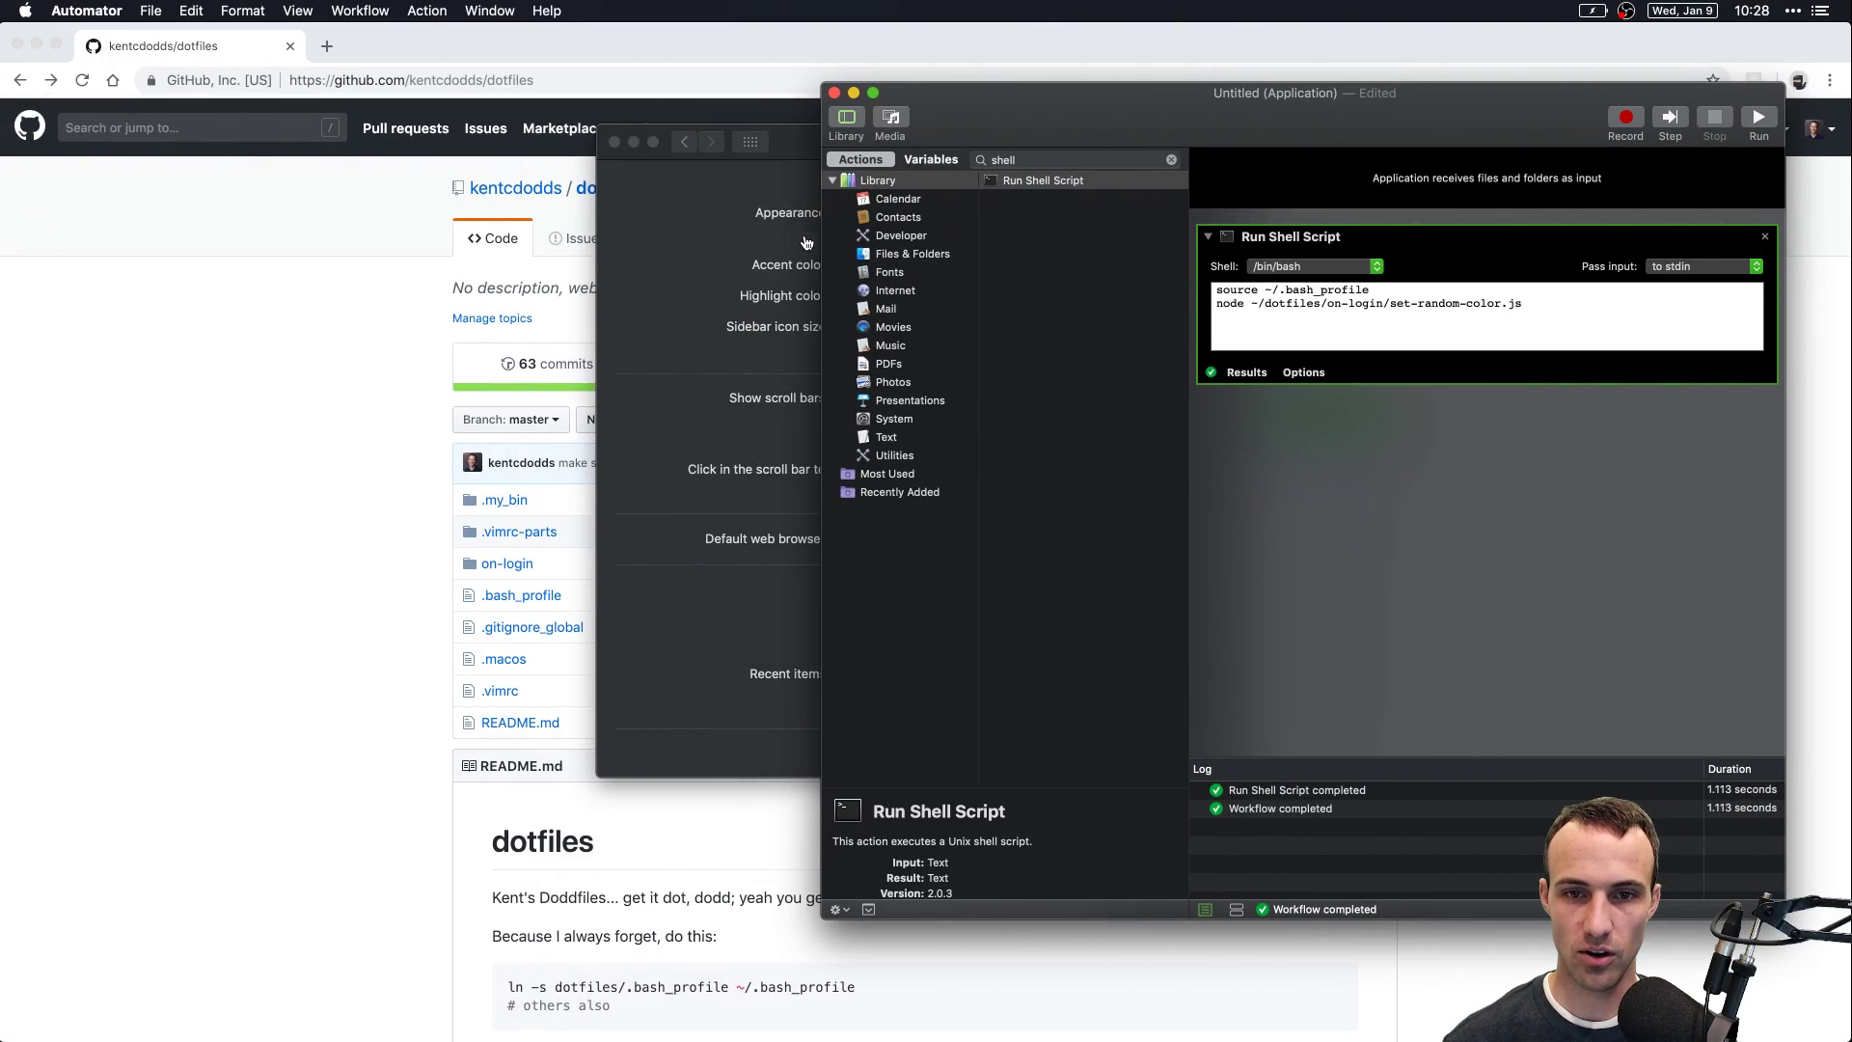
Step: Open run-on-login-script.app from kentcdodds/dotfiles/on-login in Automator
{"action": "key", "text": "super+o"}
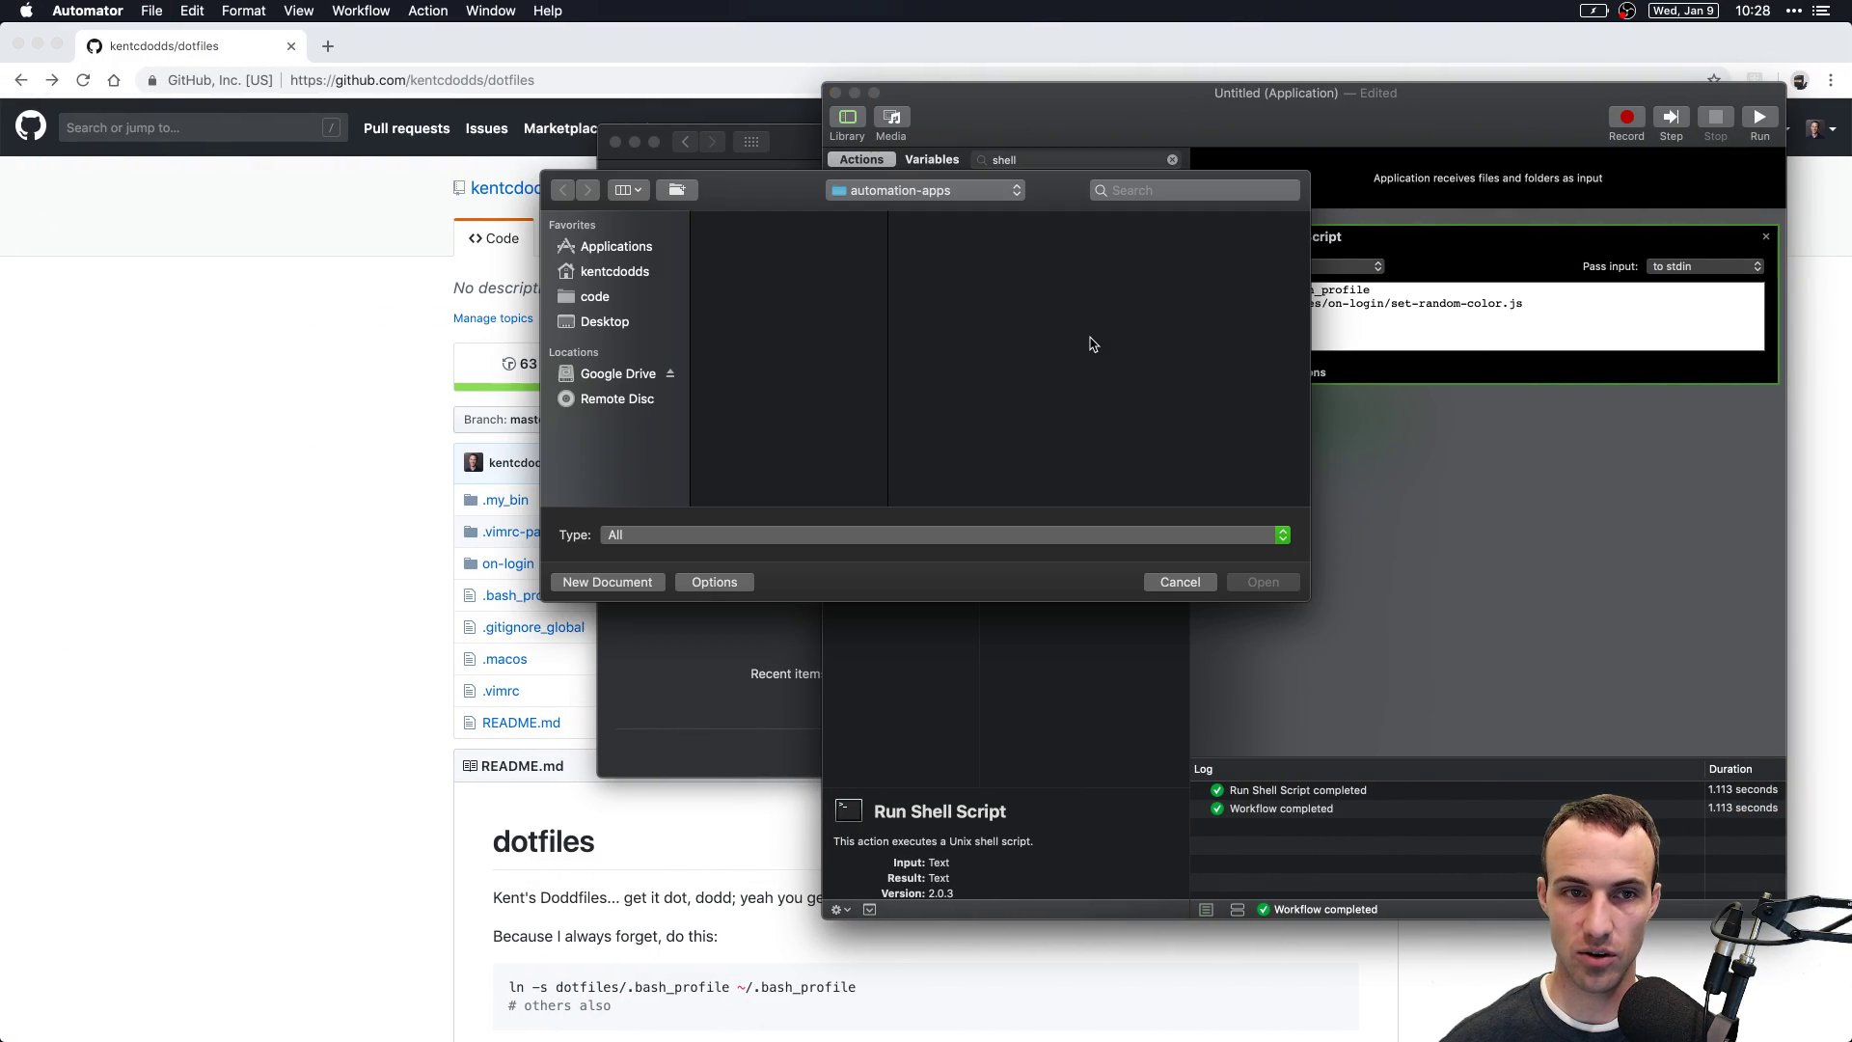
{"action": "left_click", "coordinate": [594, 297]}
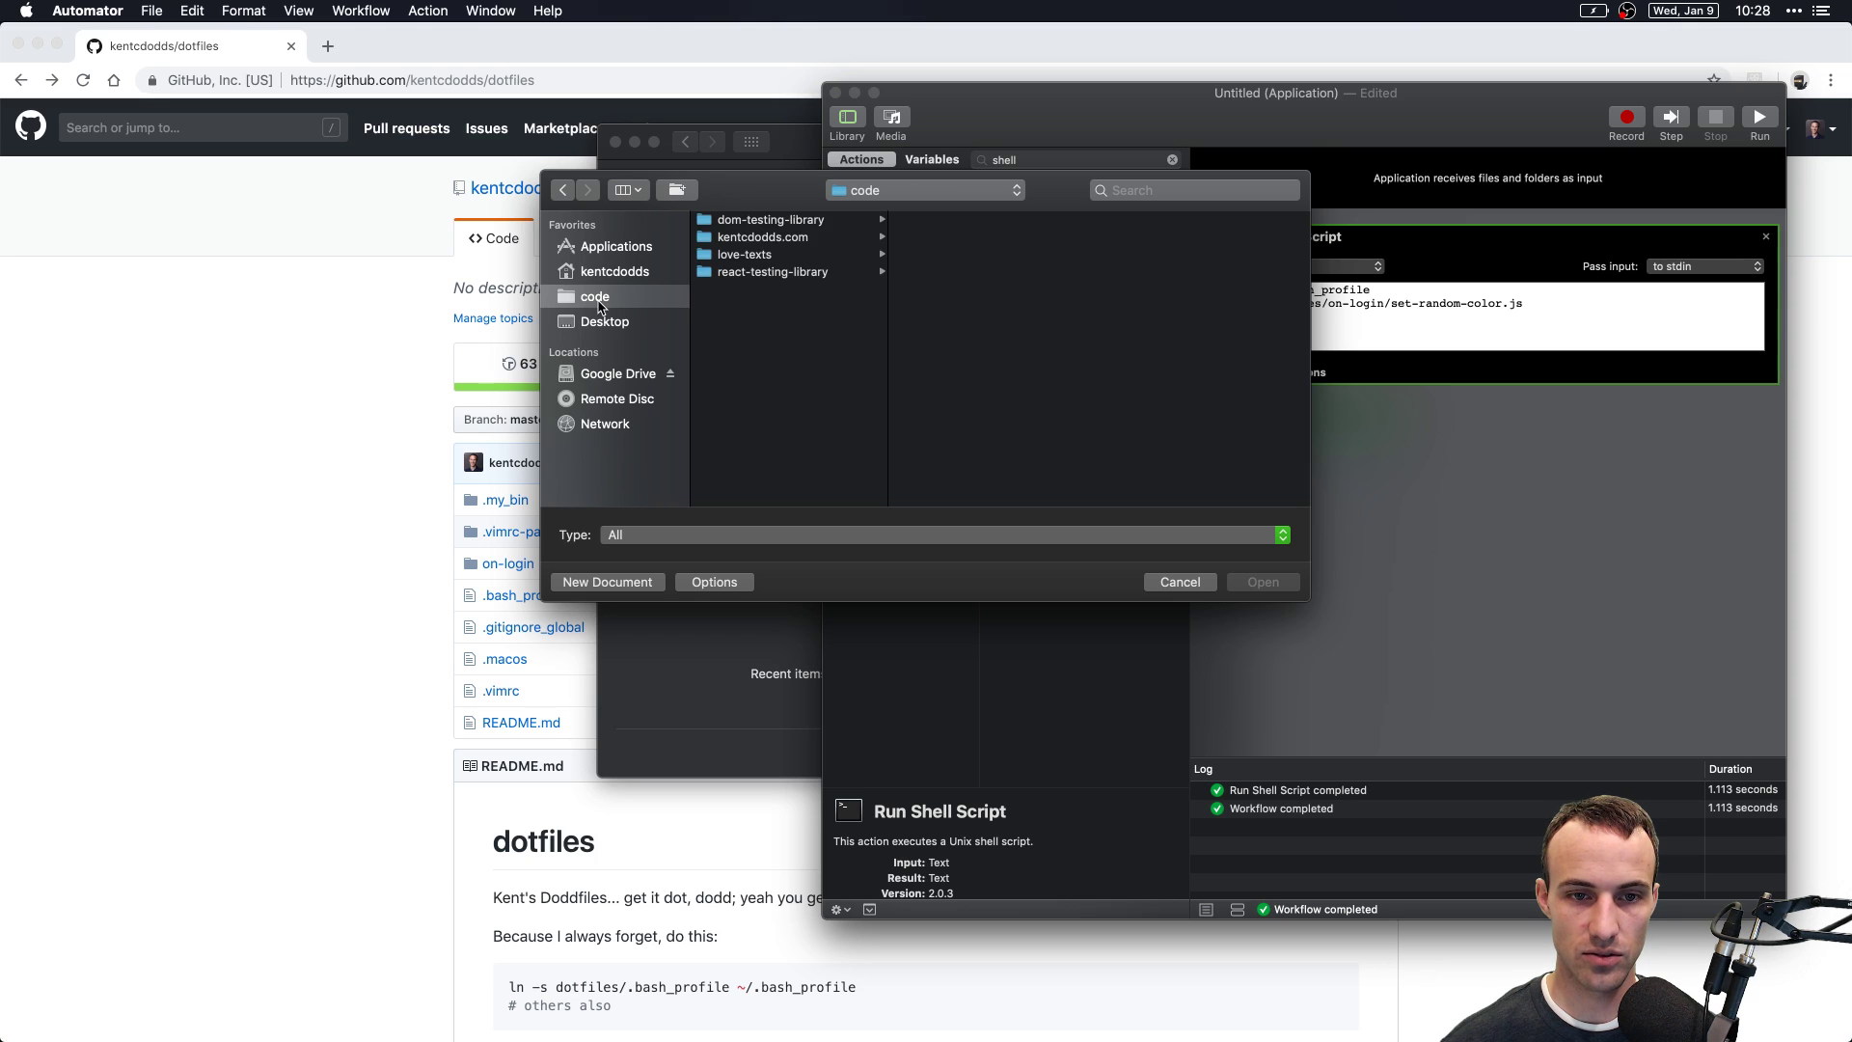
{"action": "left_click", "coordinate": [613, 270]}
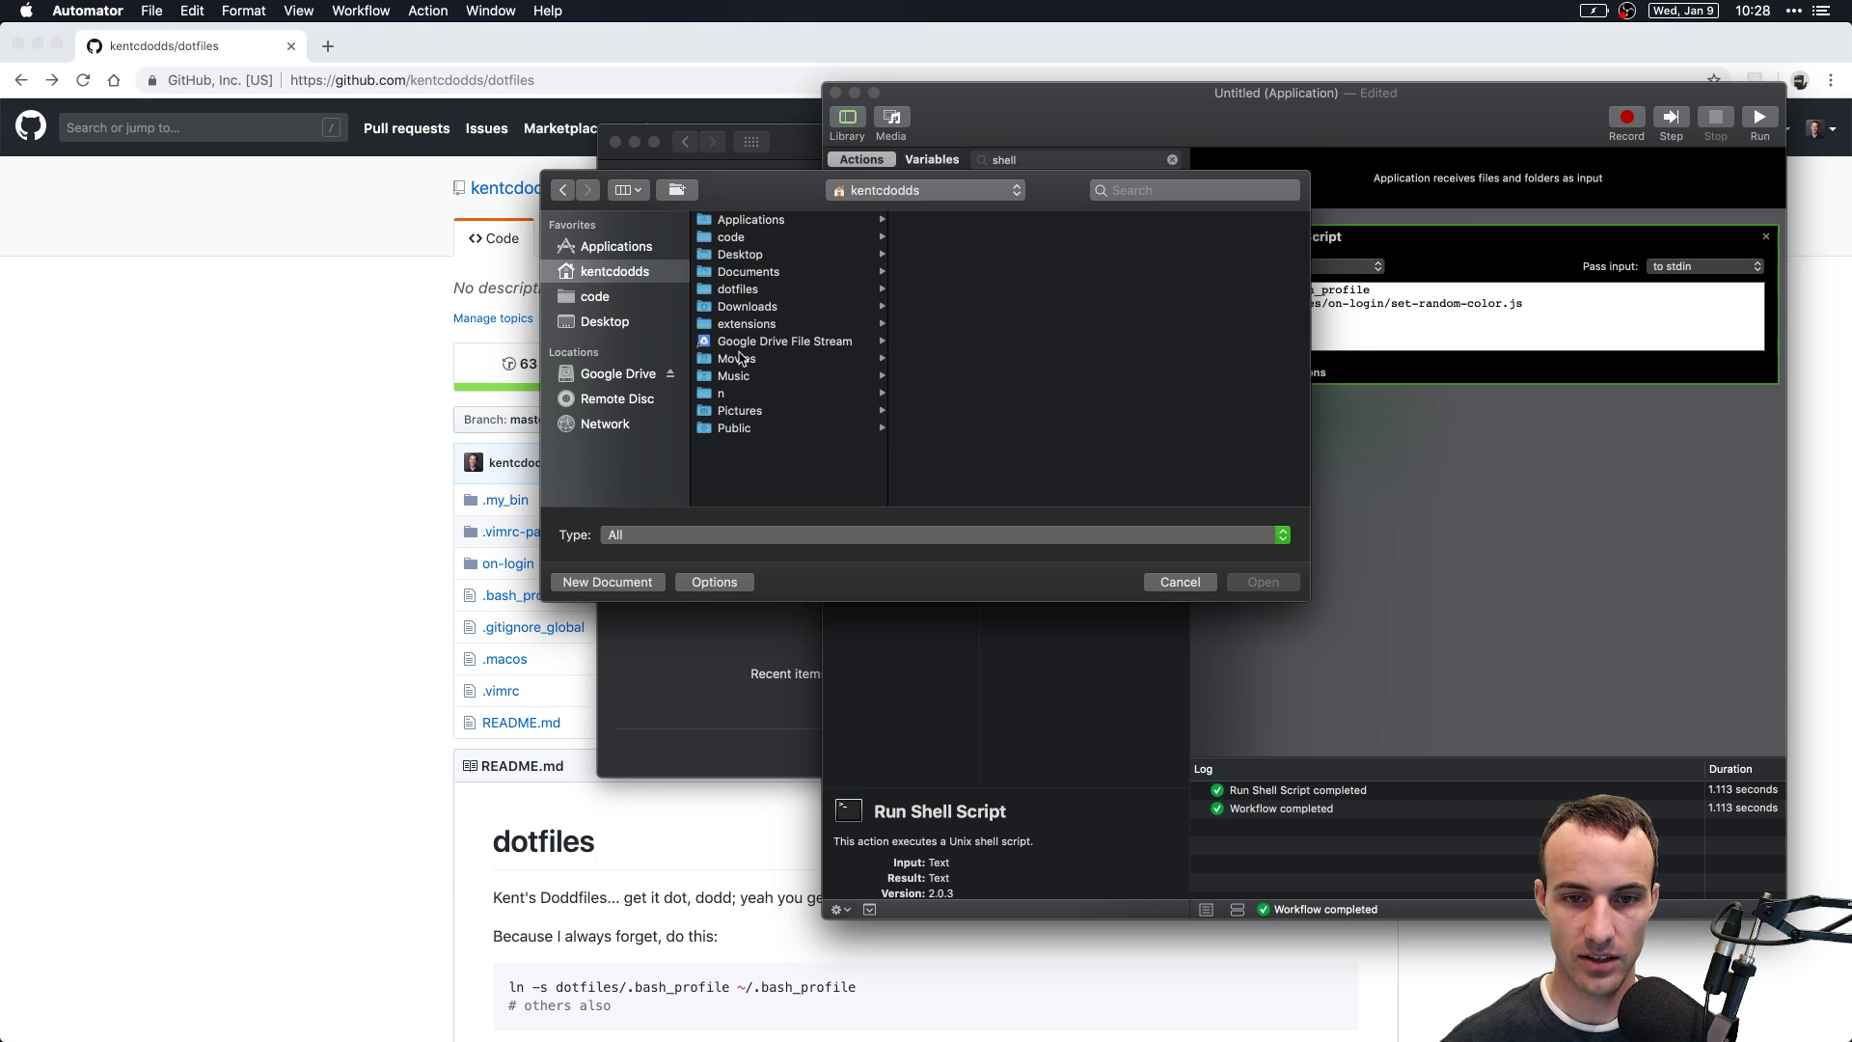
{"action": "left_click", "coordinate": [744, 291]}
{"action": "left_click", "coordinate": [940, 220]}
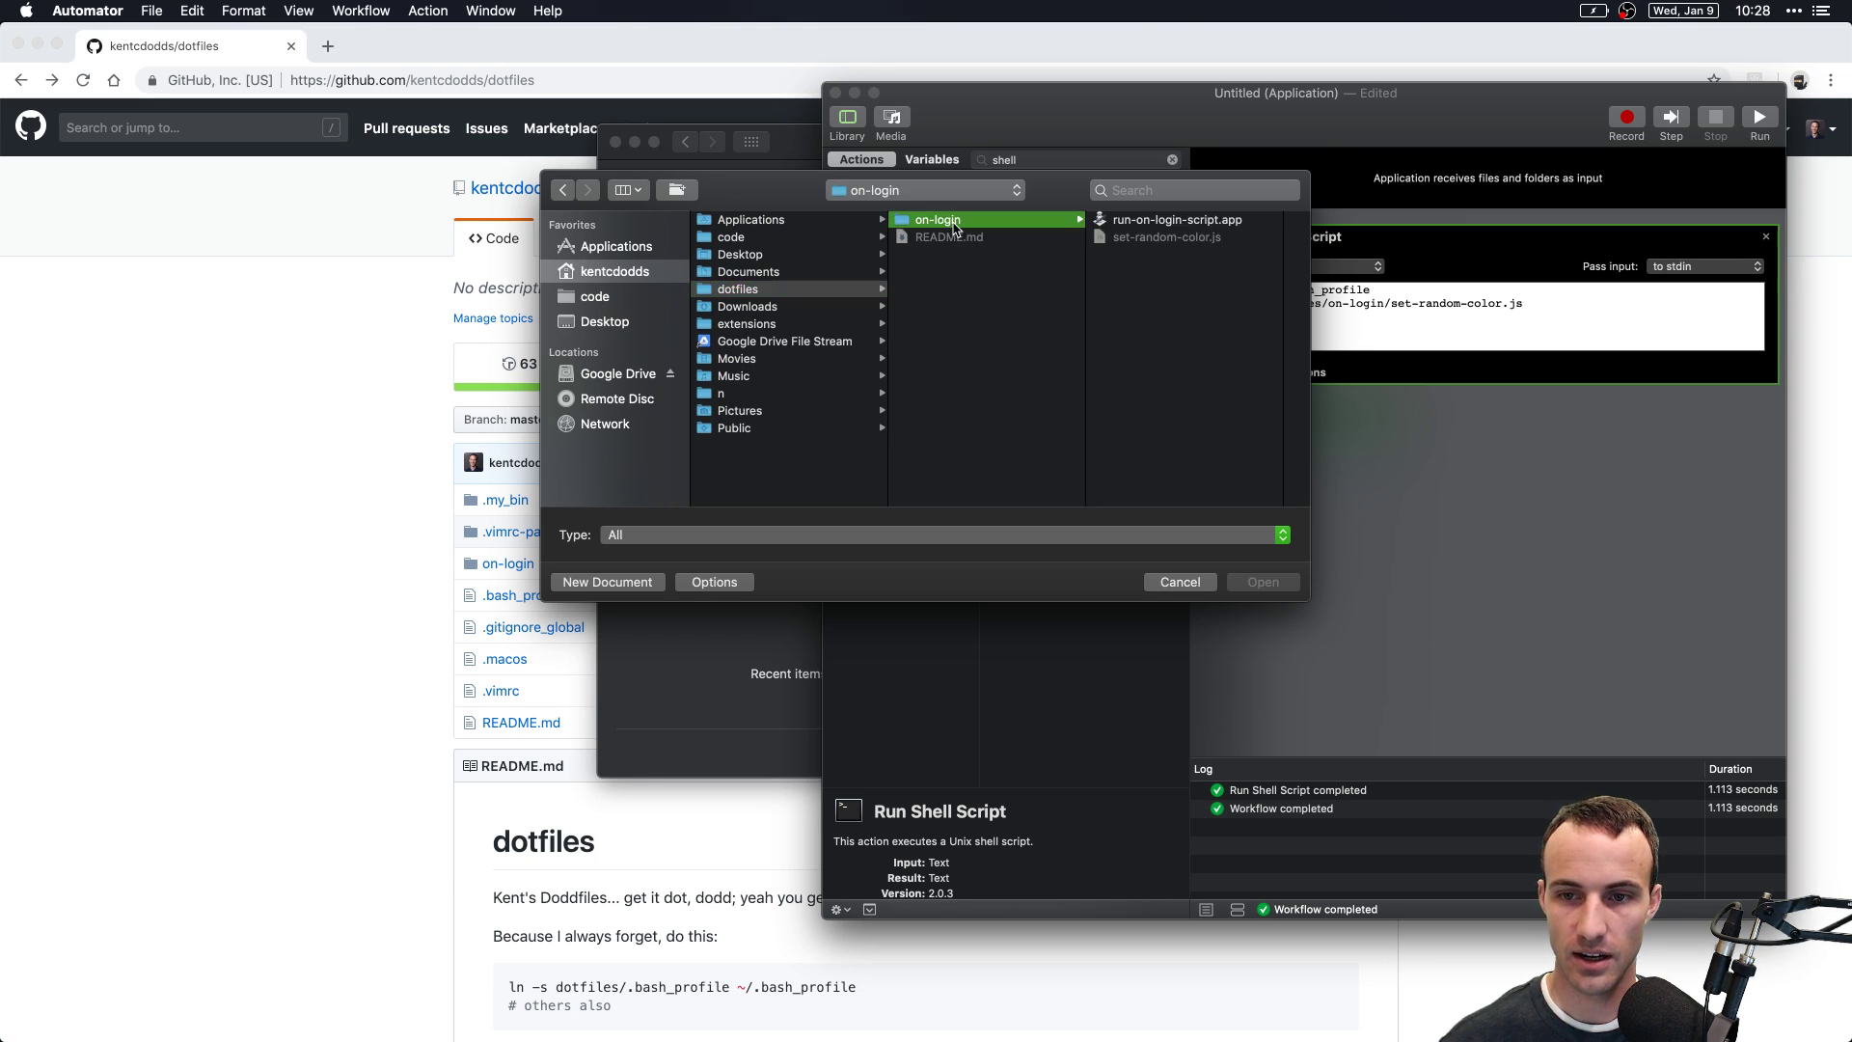
{"action": "left_click", "coordinate": [1144, 220]}
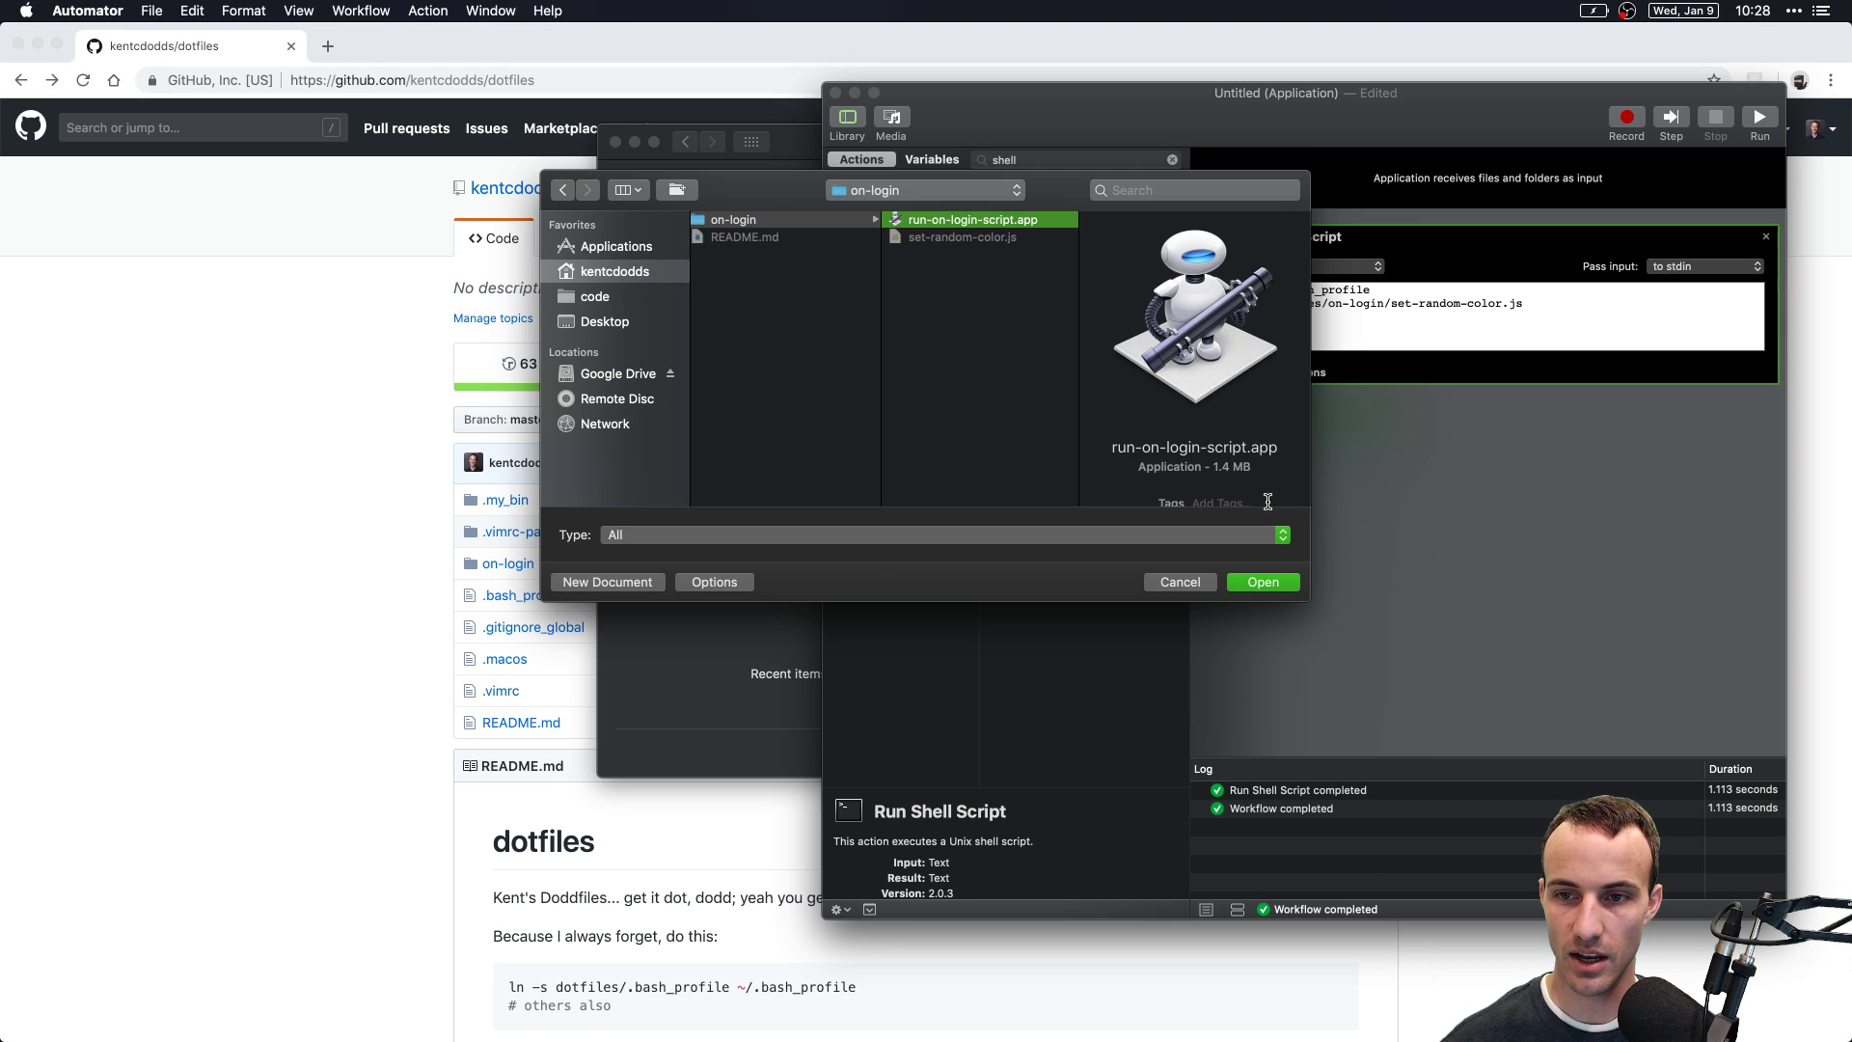
{"action": "key", "text": "Return"}
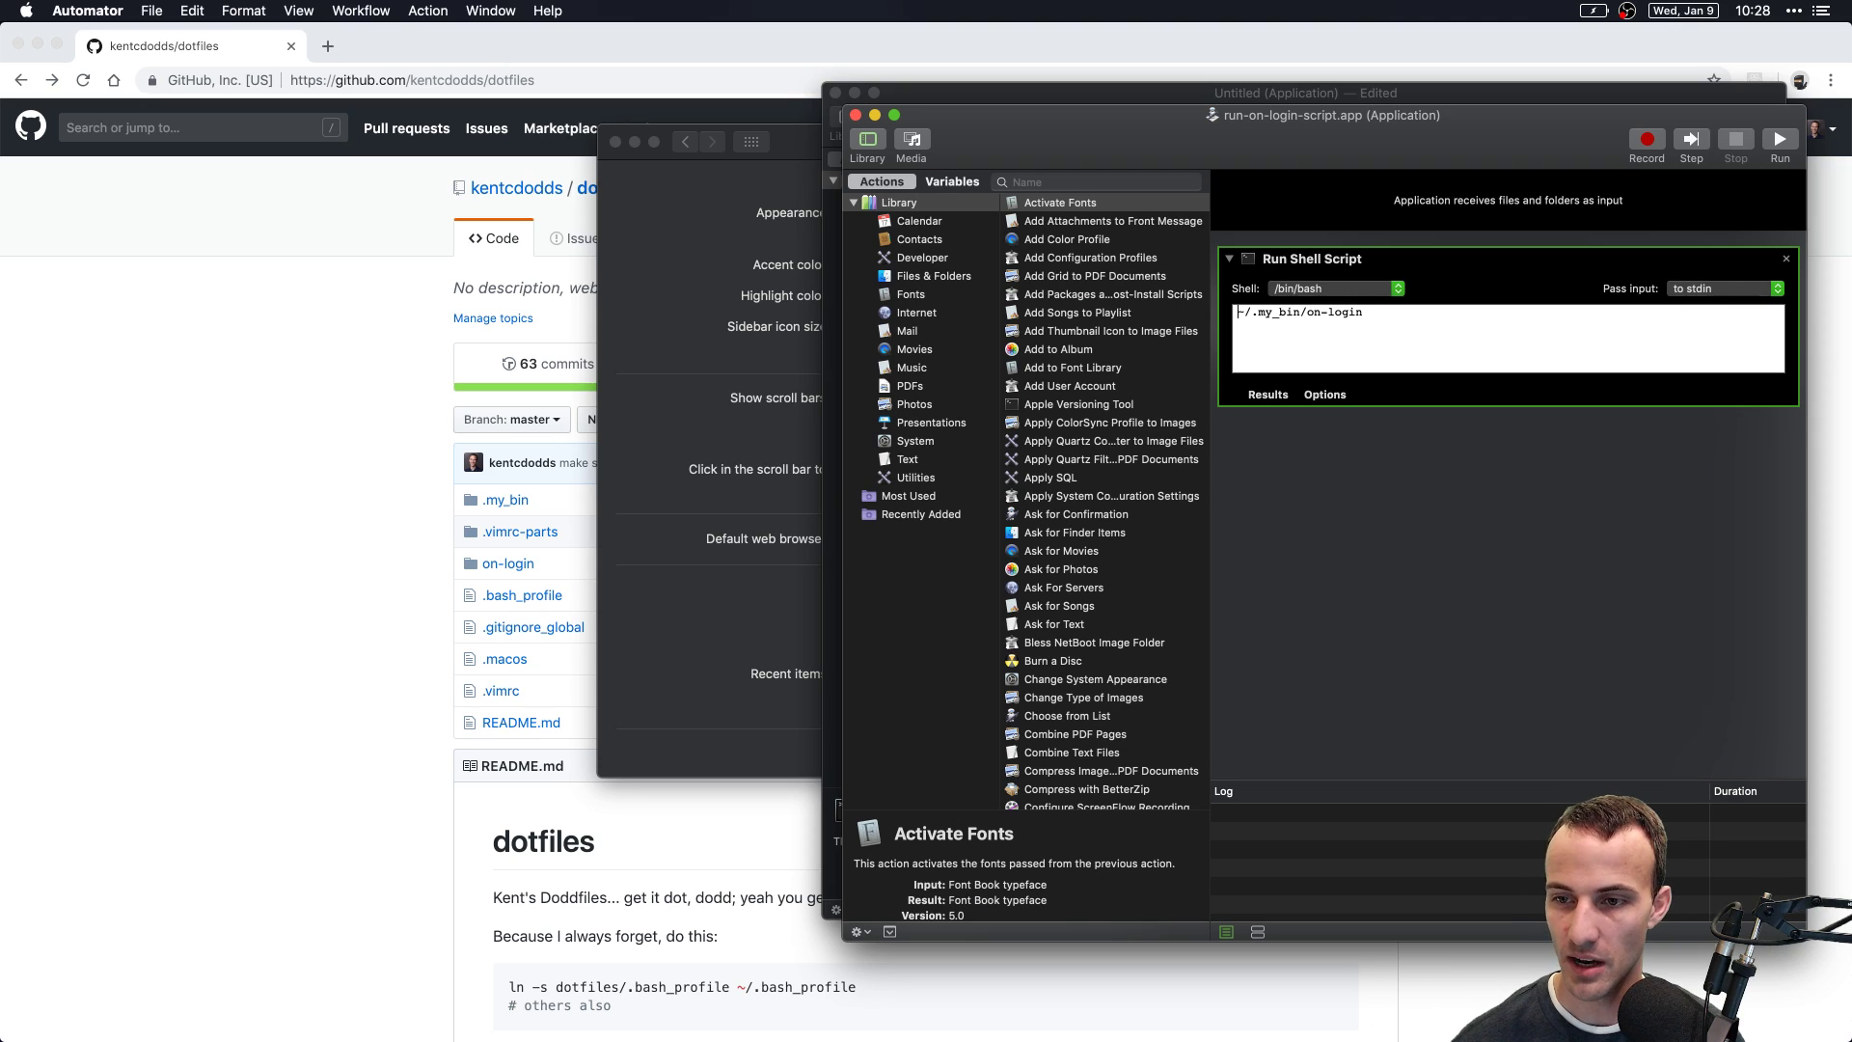
Step: Paste the two-line source-and-node script into run-on-login-script.app's shell action and save
{"action": "left_click", "coordinate": [1400, 328]}
{"action": "left_click", "coordinate": [1401, 328]}
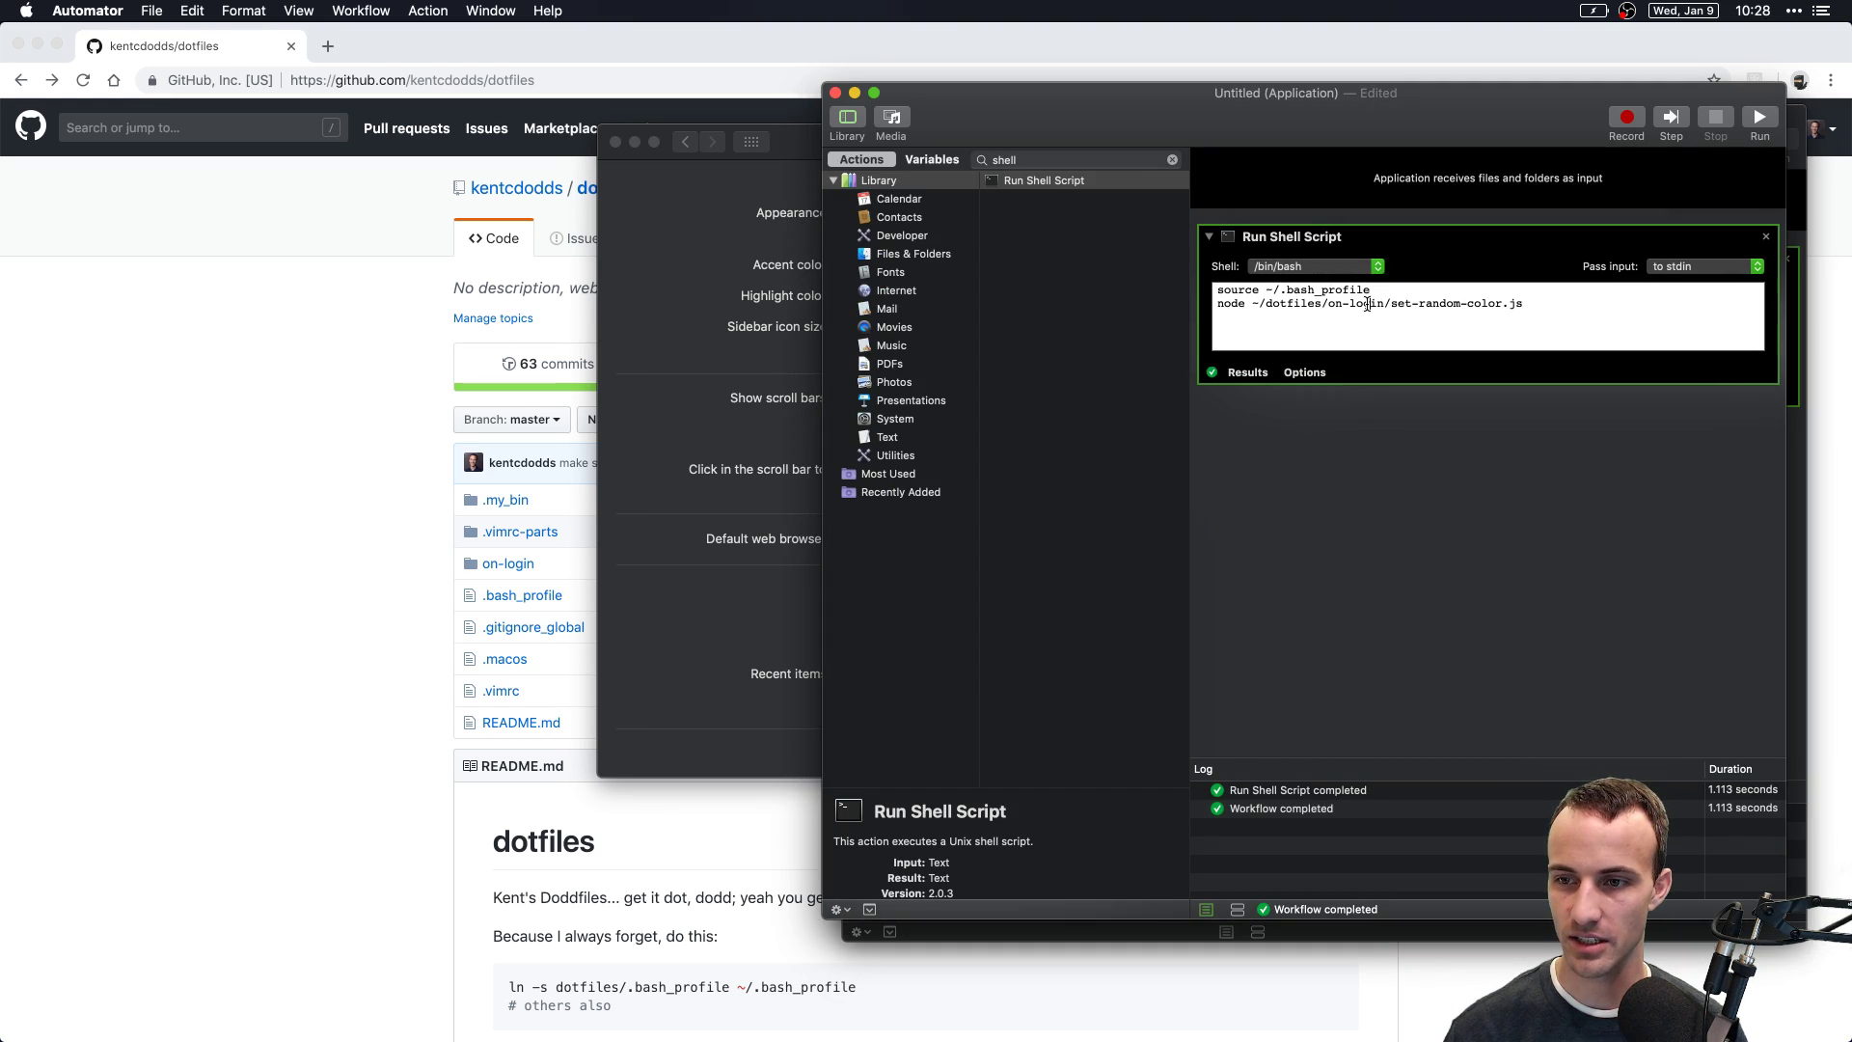
{"action": "key", "text": "super+a"}
{"action": "key", "text": "super+c"}
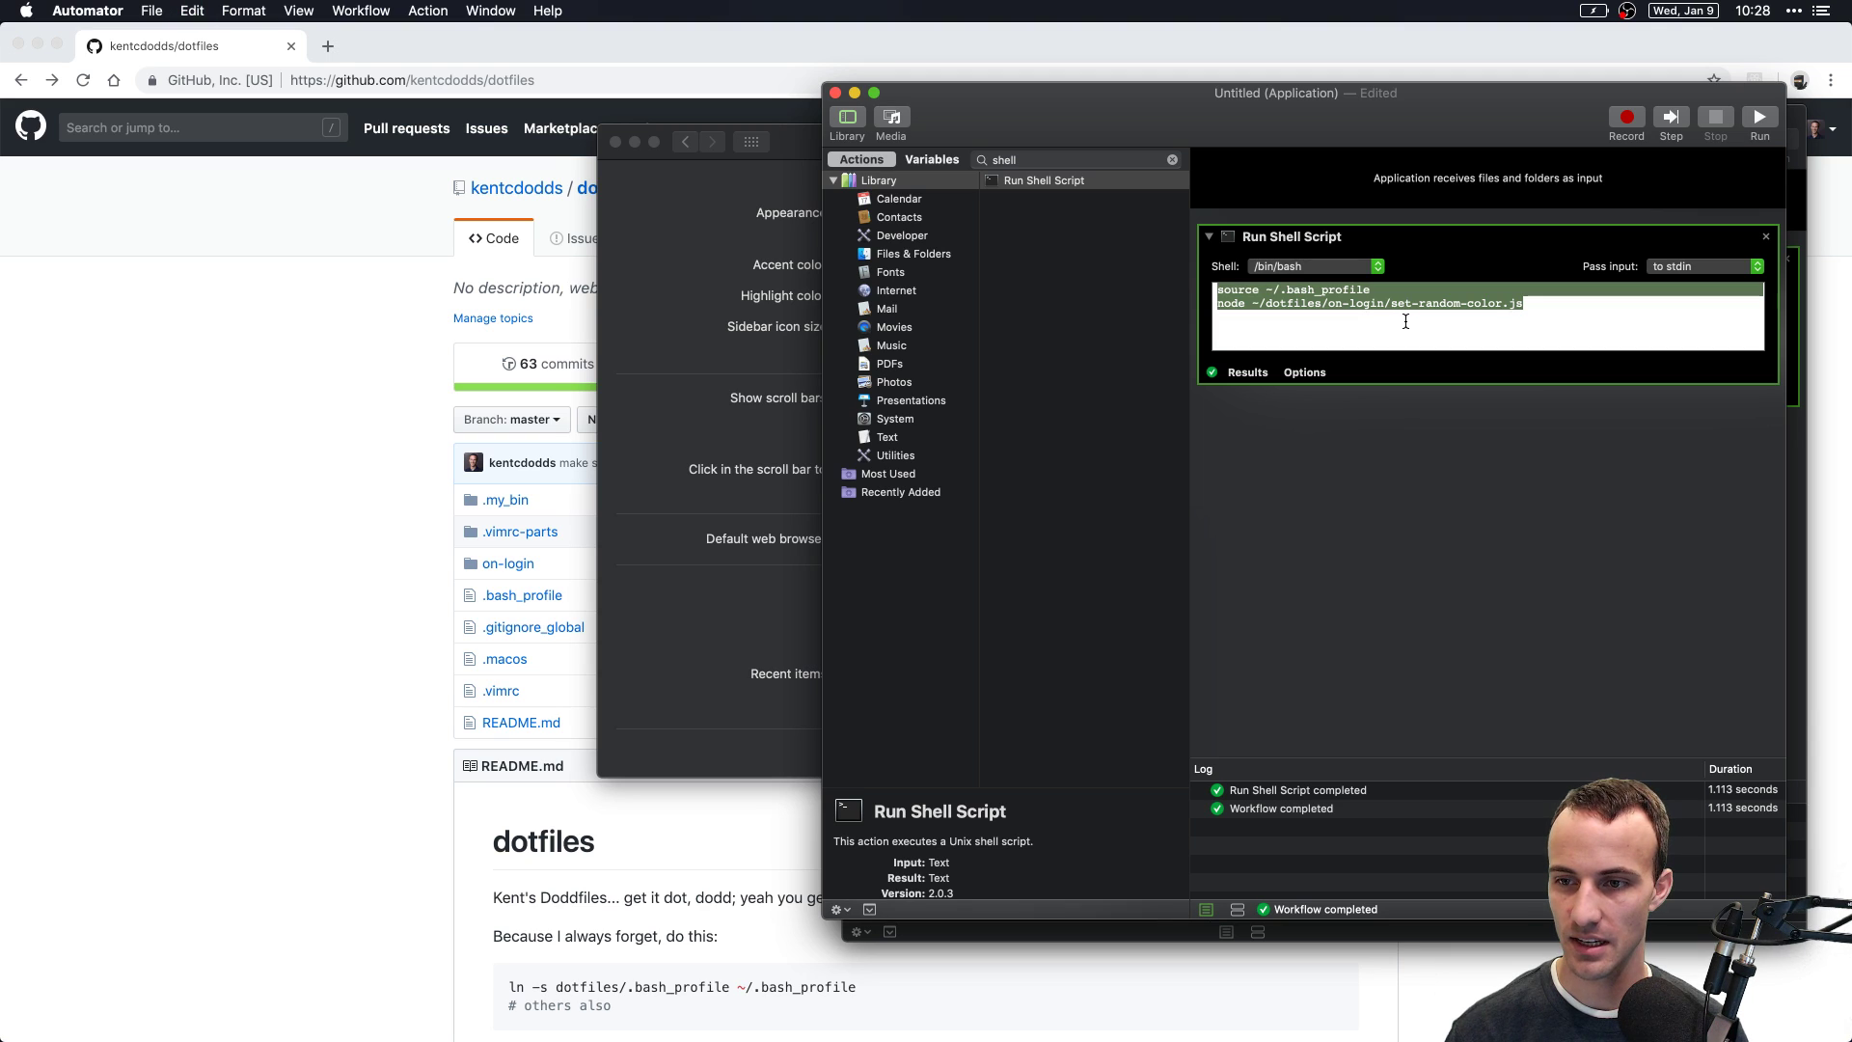
{"action": "key", "text": "super+grave"}
{"action": "key", "text": "super+v"}
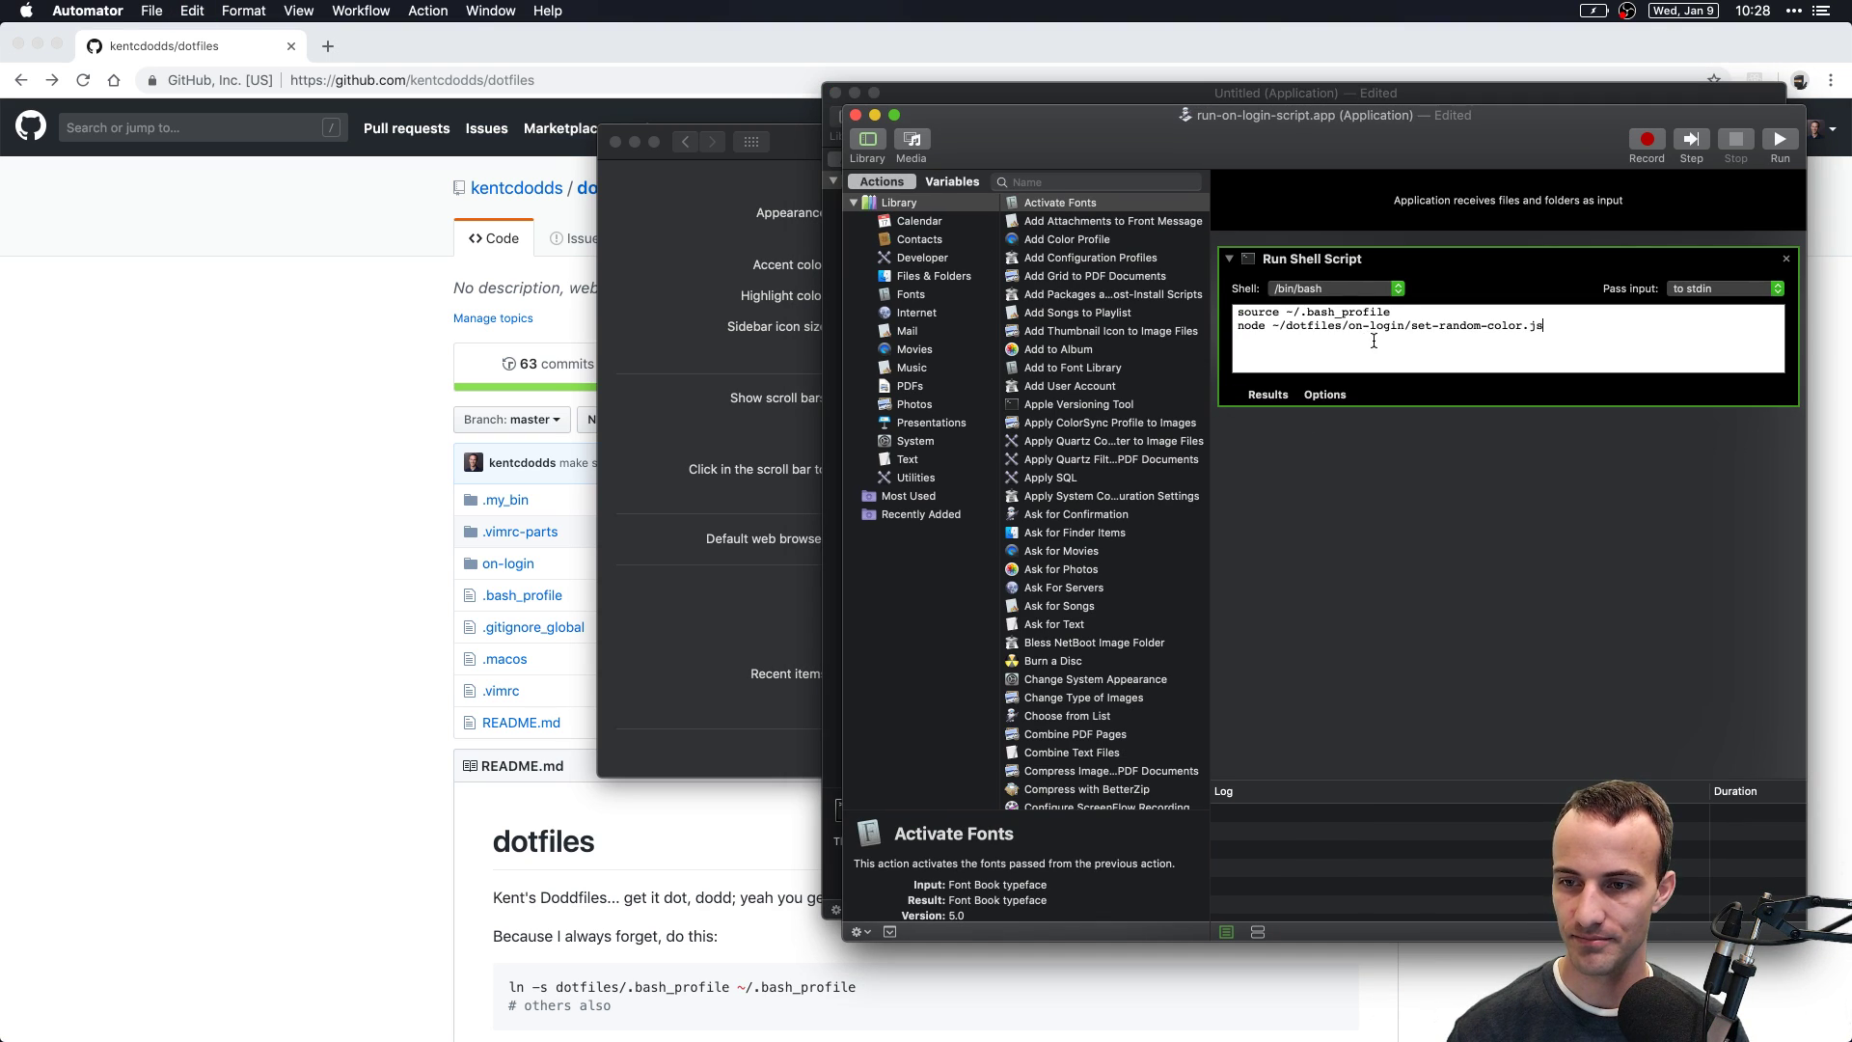
{"action": "key", "text": "super+s"}
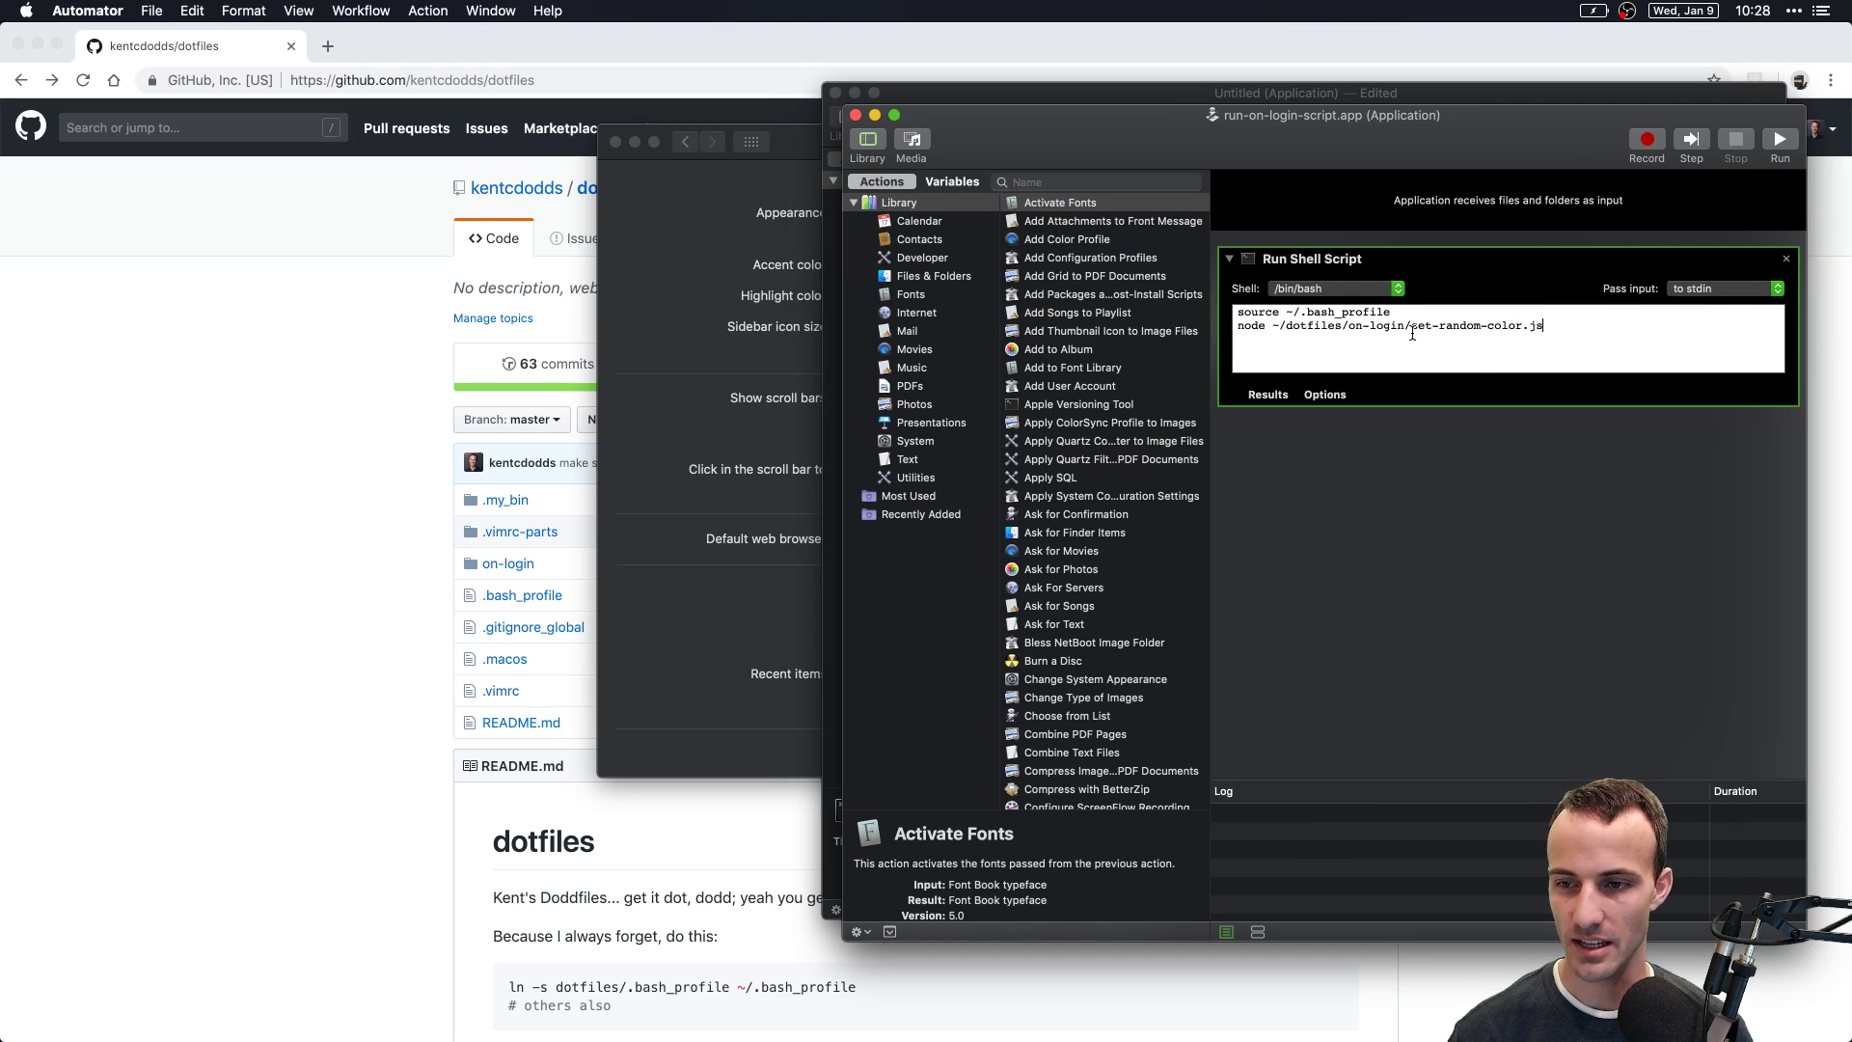
{"action": "key", "text": "super+Tab"}
Step: Open .my_bin/on-login and inspect its node and script paths
{"action": "left_click", "coordinate": [112, 96]}
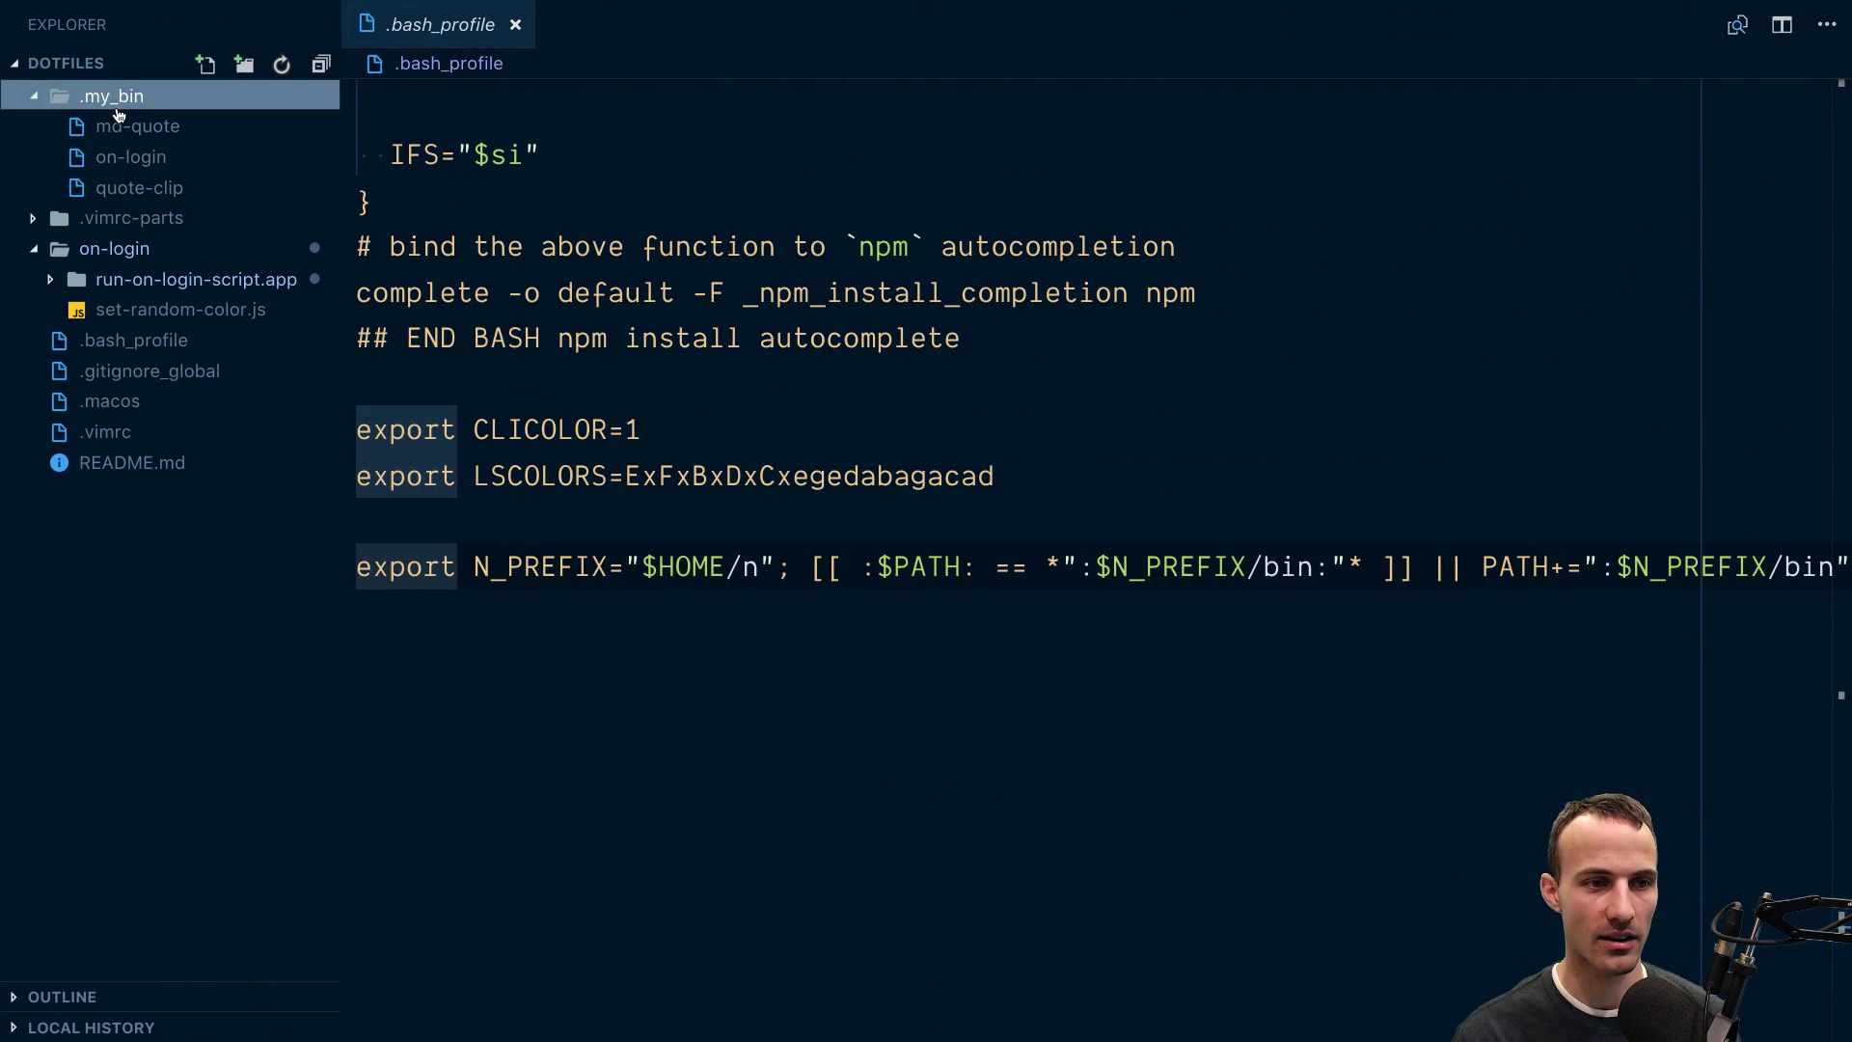
{"action": "left_click", "coordinate": [145, 159]}
{"action": "left_click", "coordinate": [534, 270]}
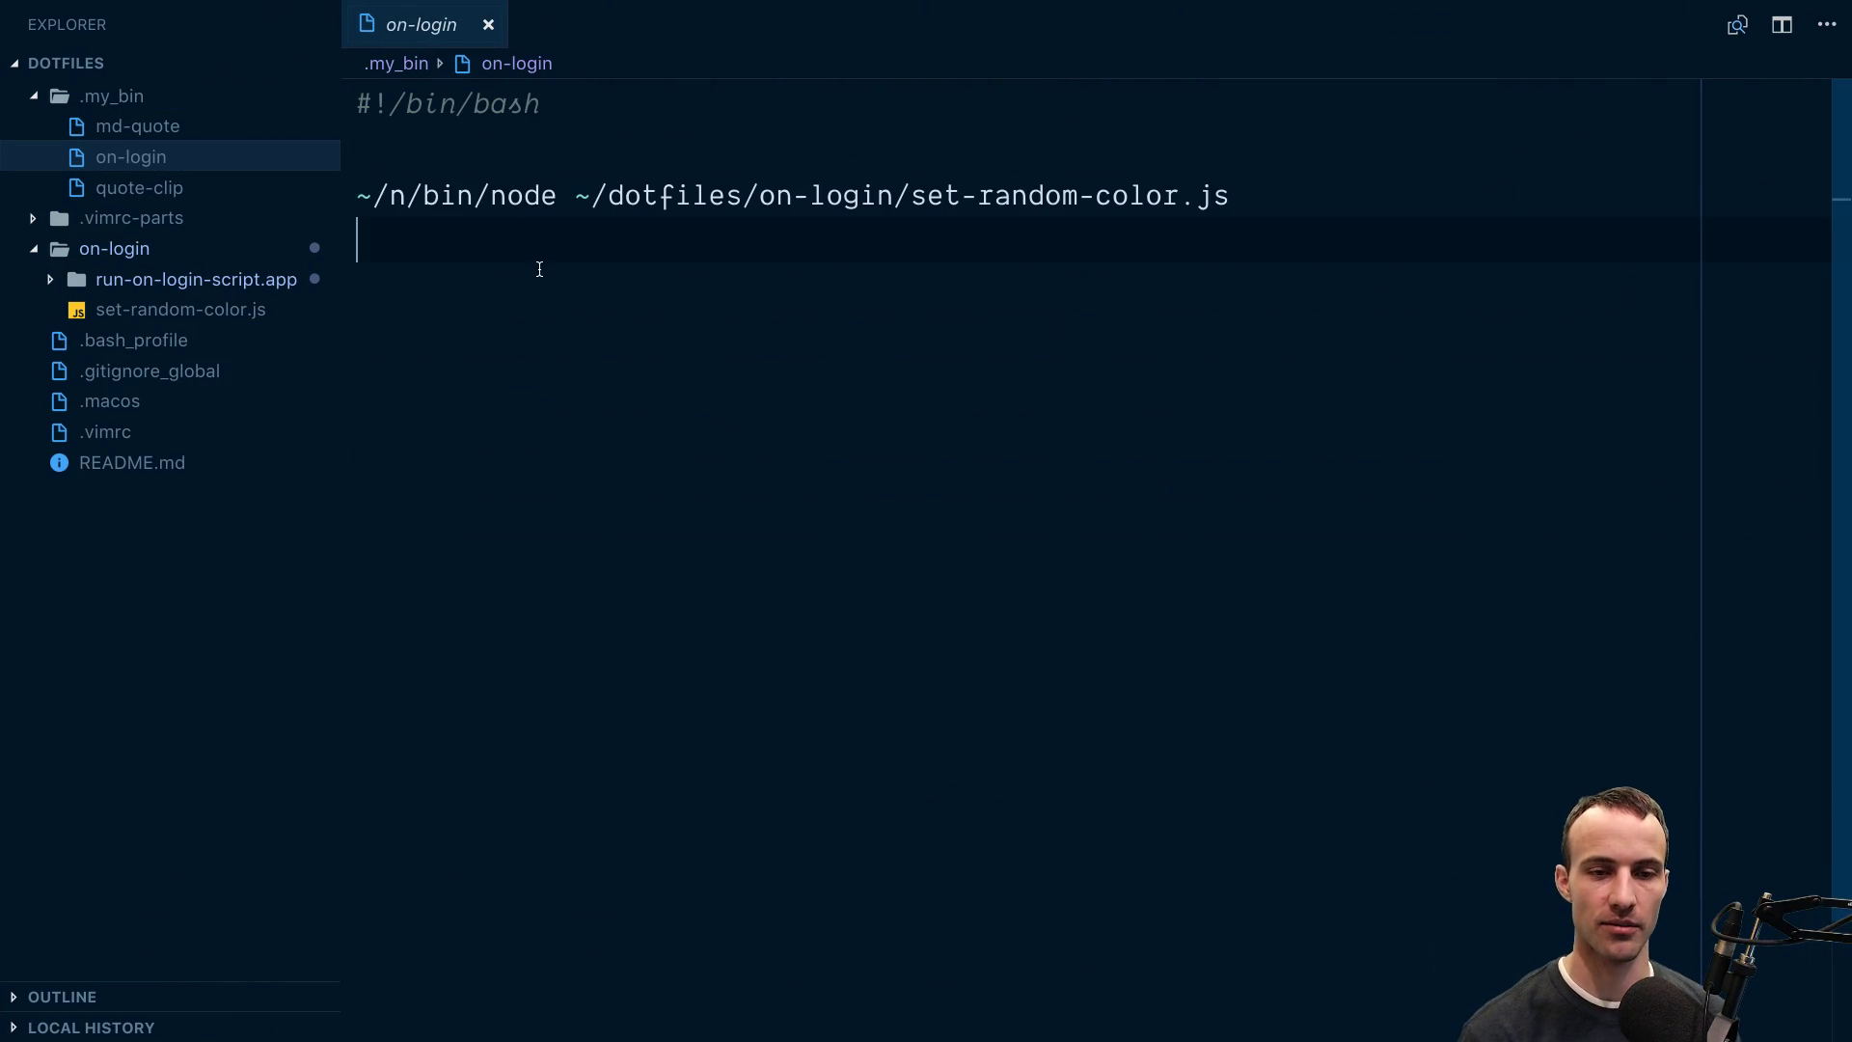
{"action": "key", "text": "shift+Right"}
{"action": "key", "text": "shift+Right"}
{"action": "key", "text": "shift+Right"}
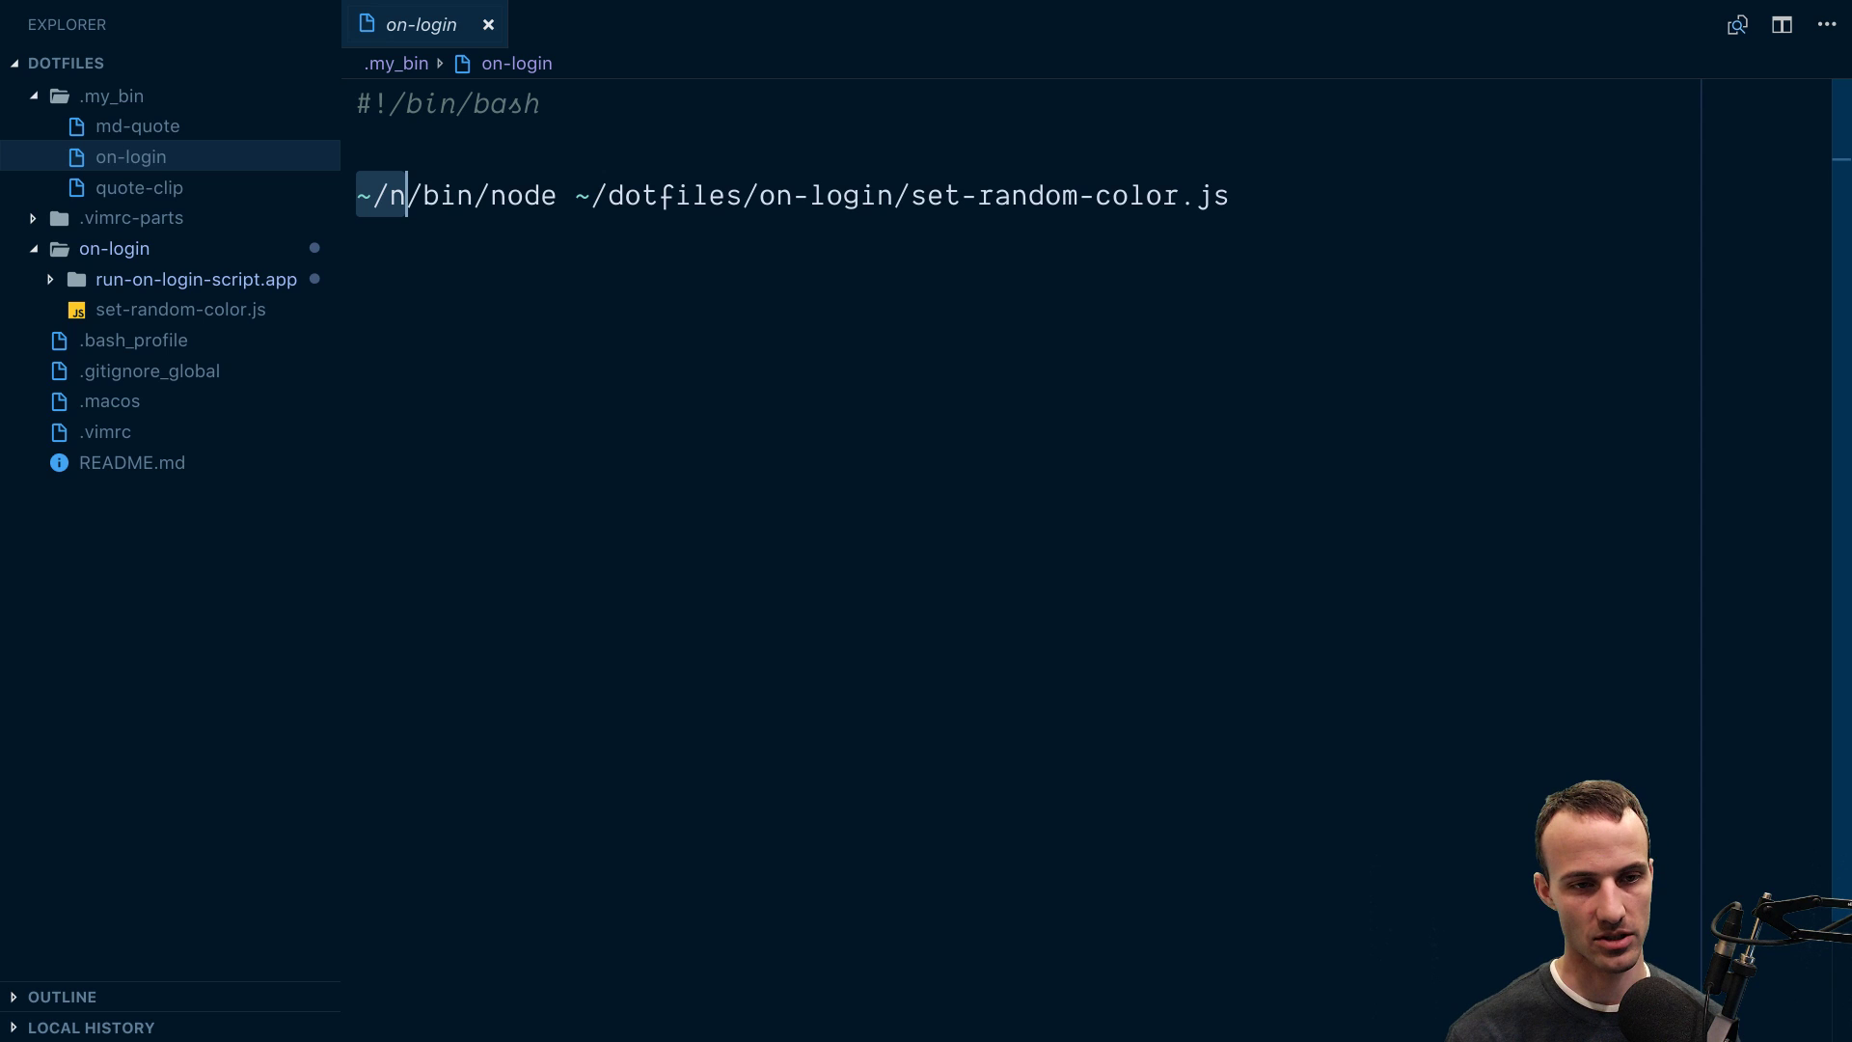
{"action": "key", "text": "shift+alt+Right"}
{"action": "key", "text": "shift+alt+Right"}
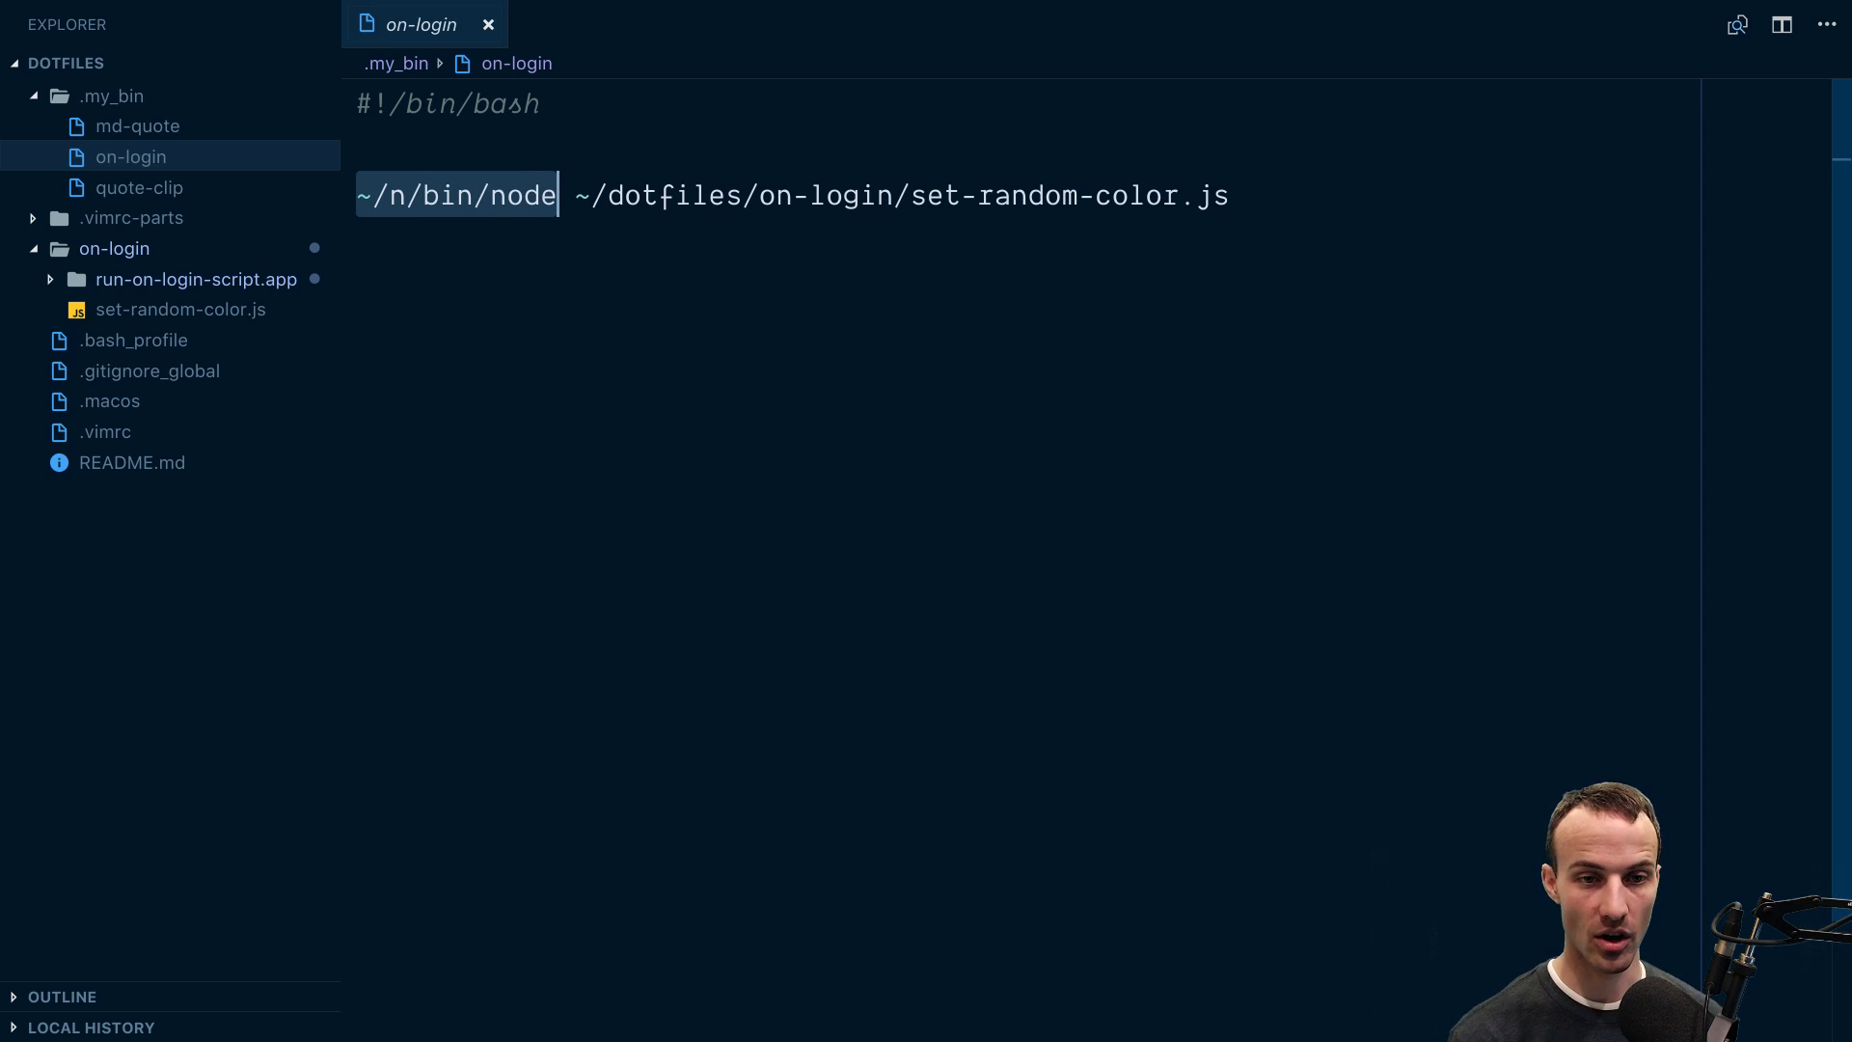
{"action": "key", "text": "Right"}
{"action": "key", "text": "Right"}
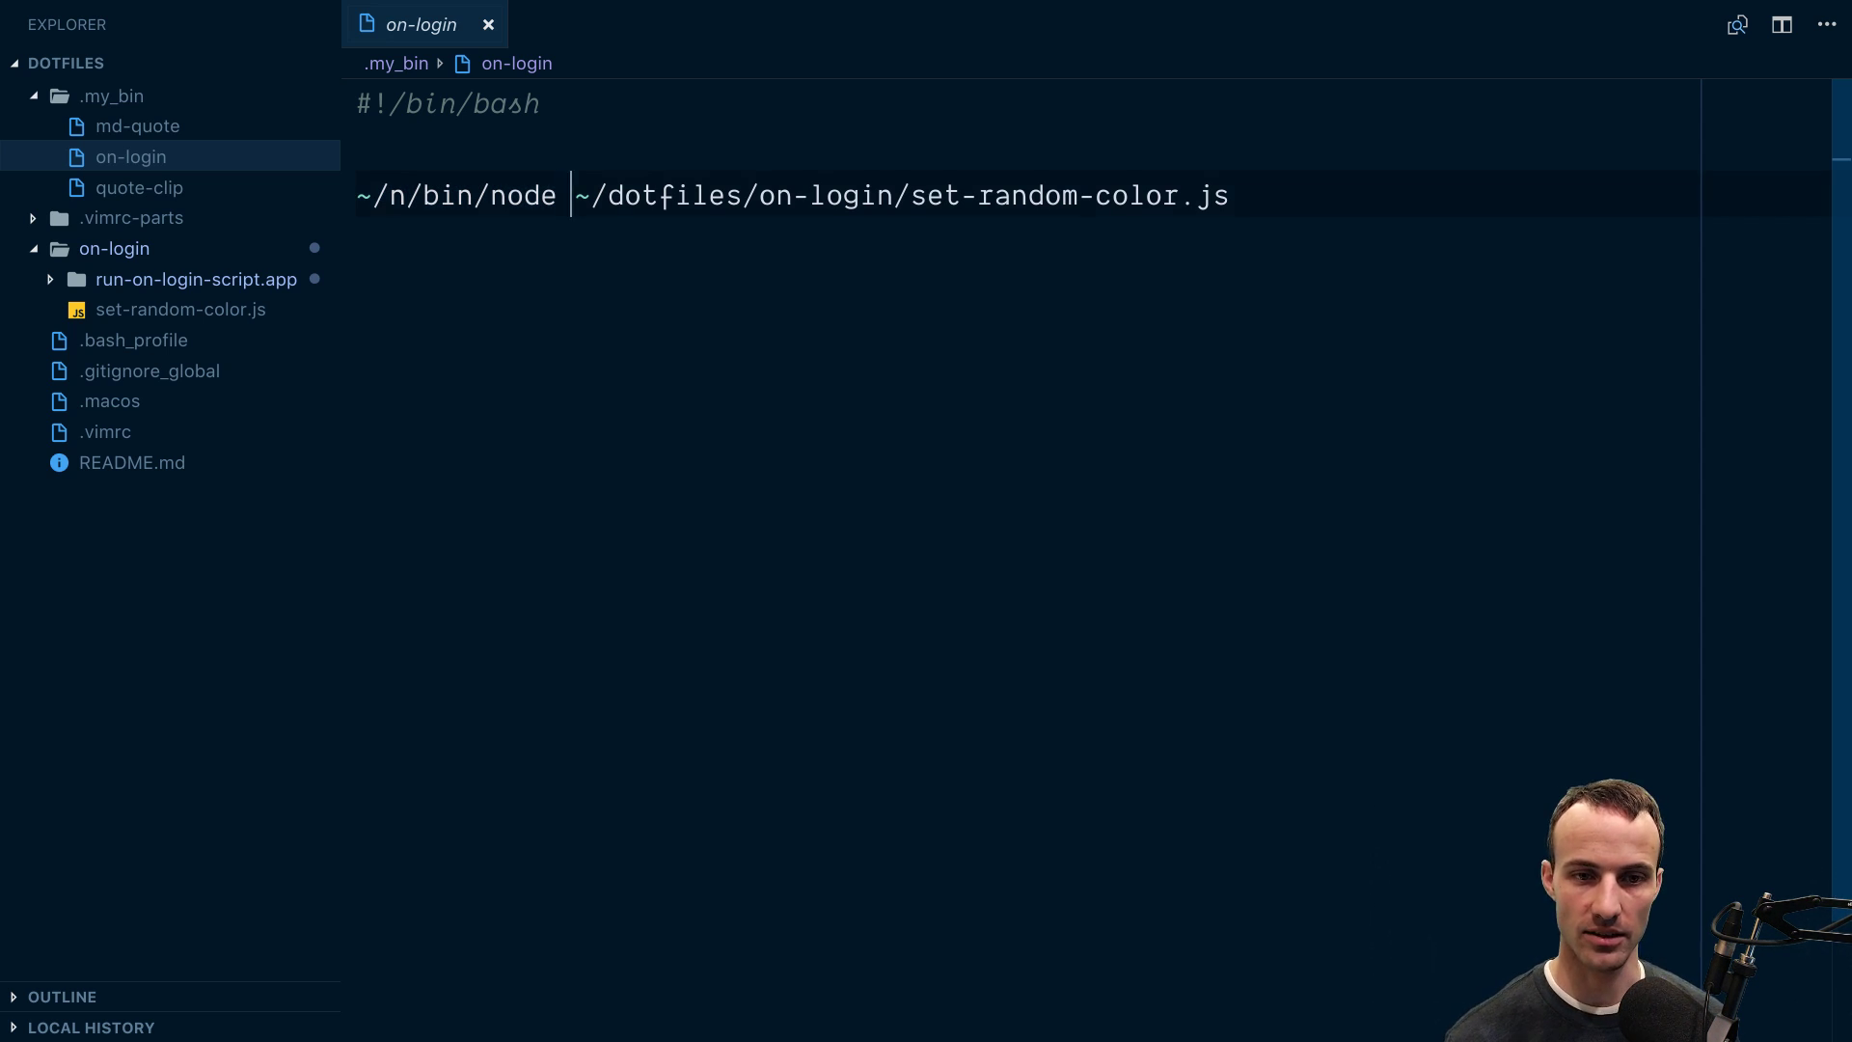
{"action": "key", "text": "shift+End"}
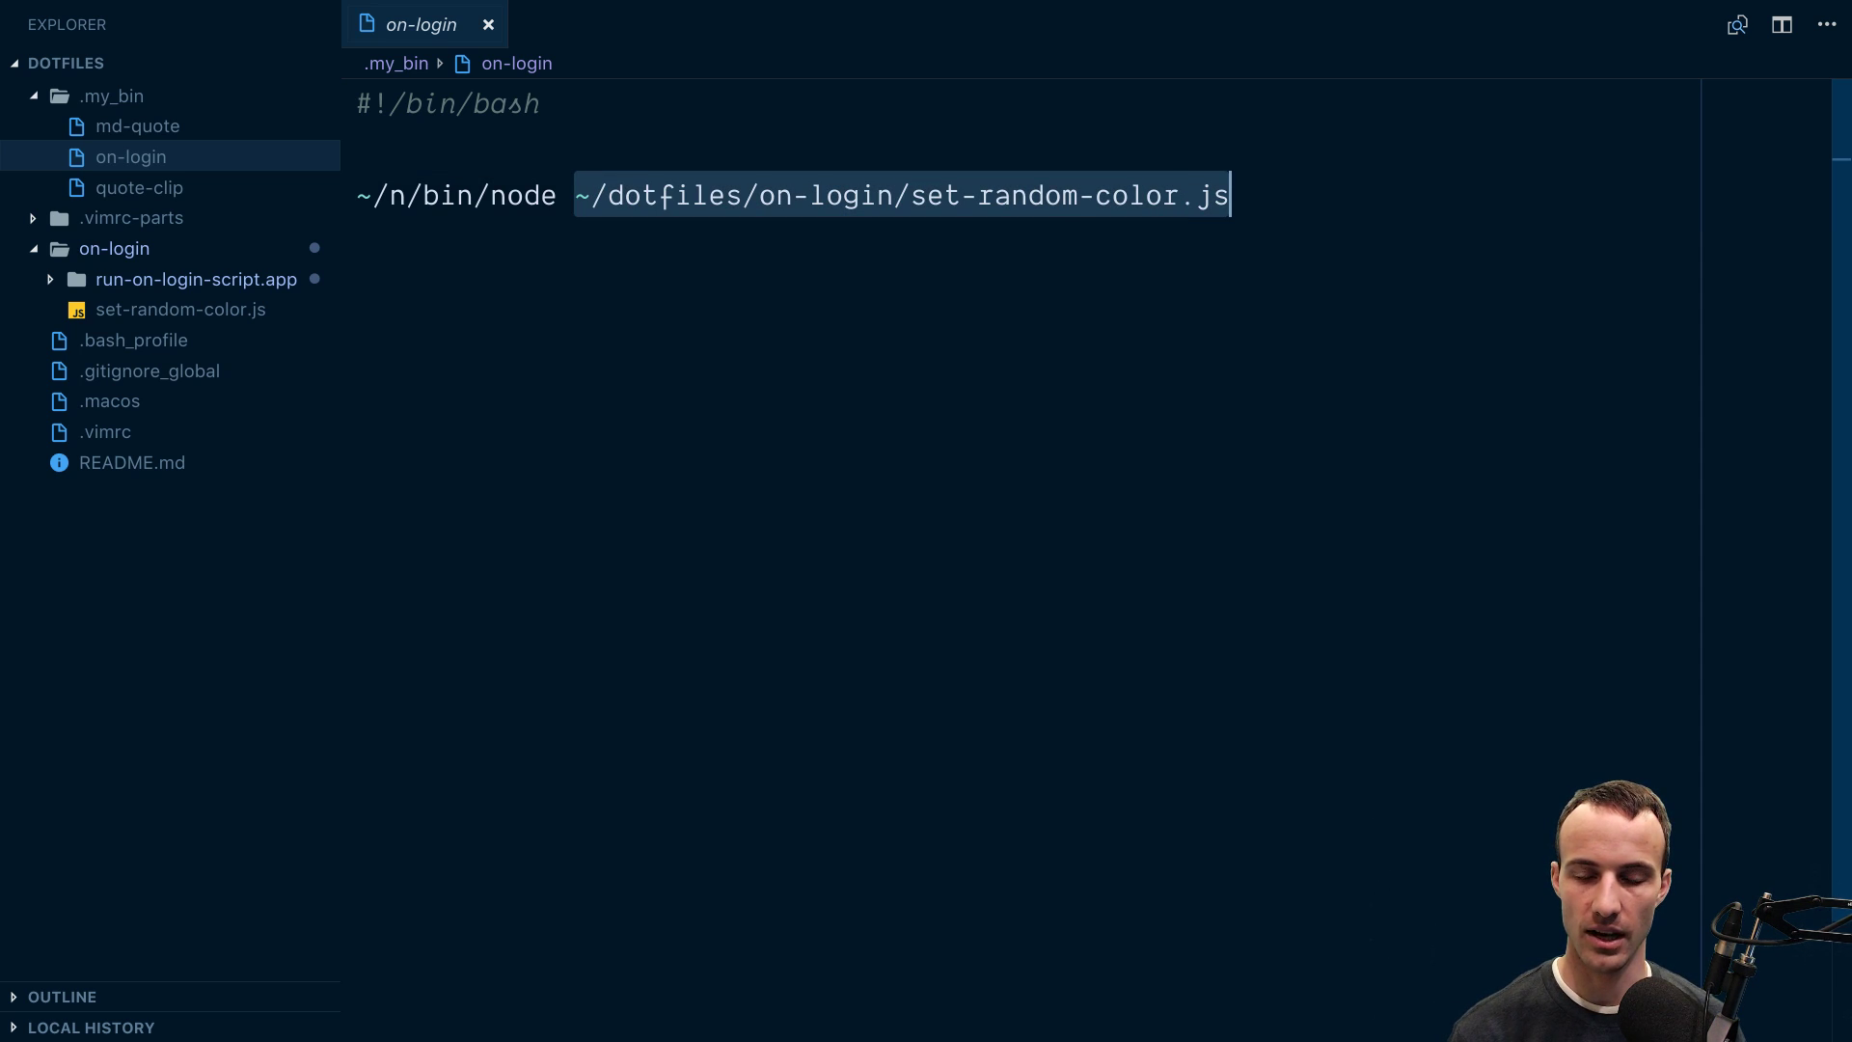
{"action": "key", "text": "Right"}
{"action": "key", "text": "shift+alt+Left"}
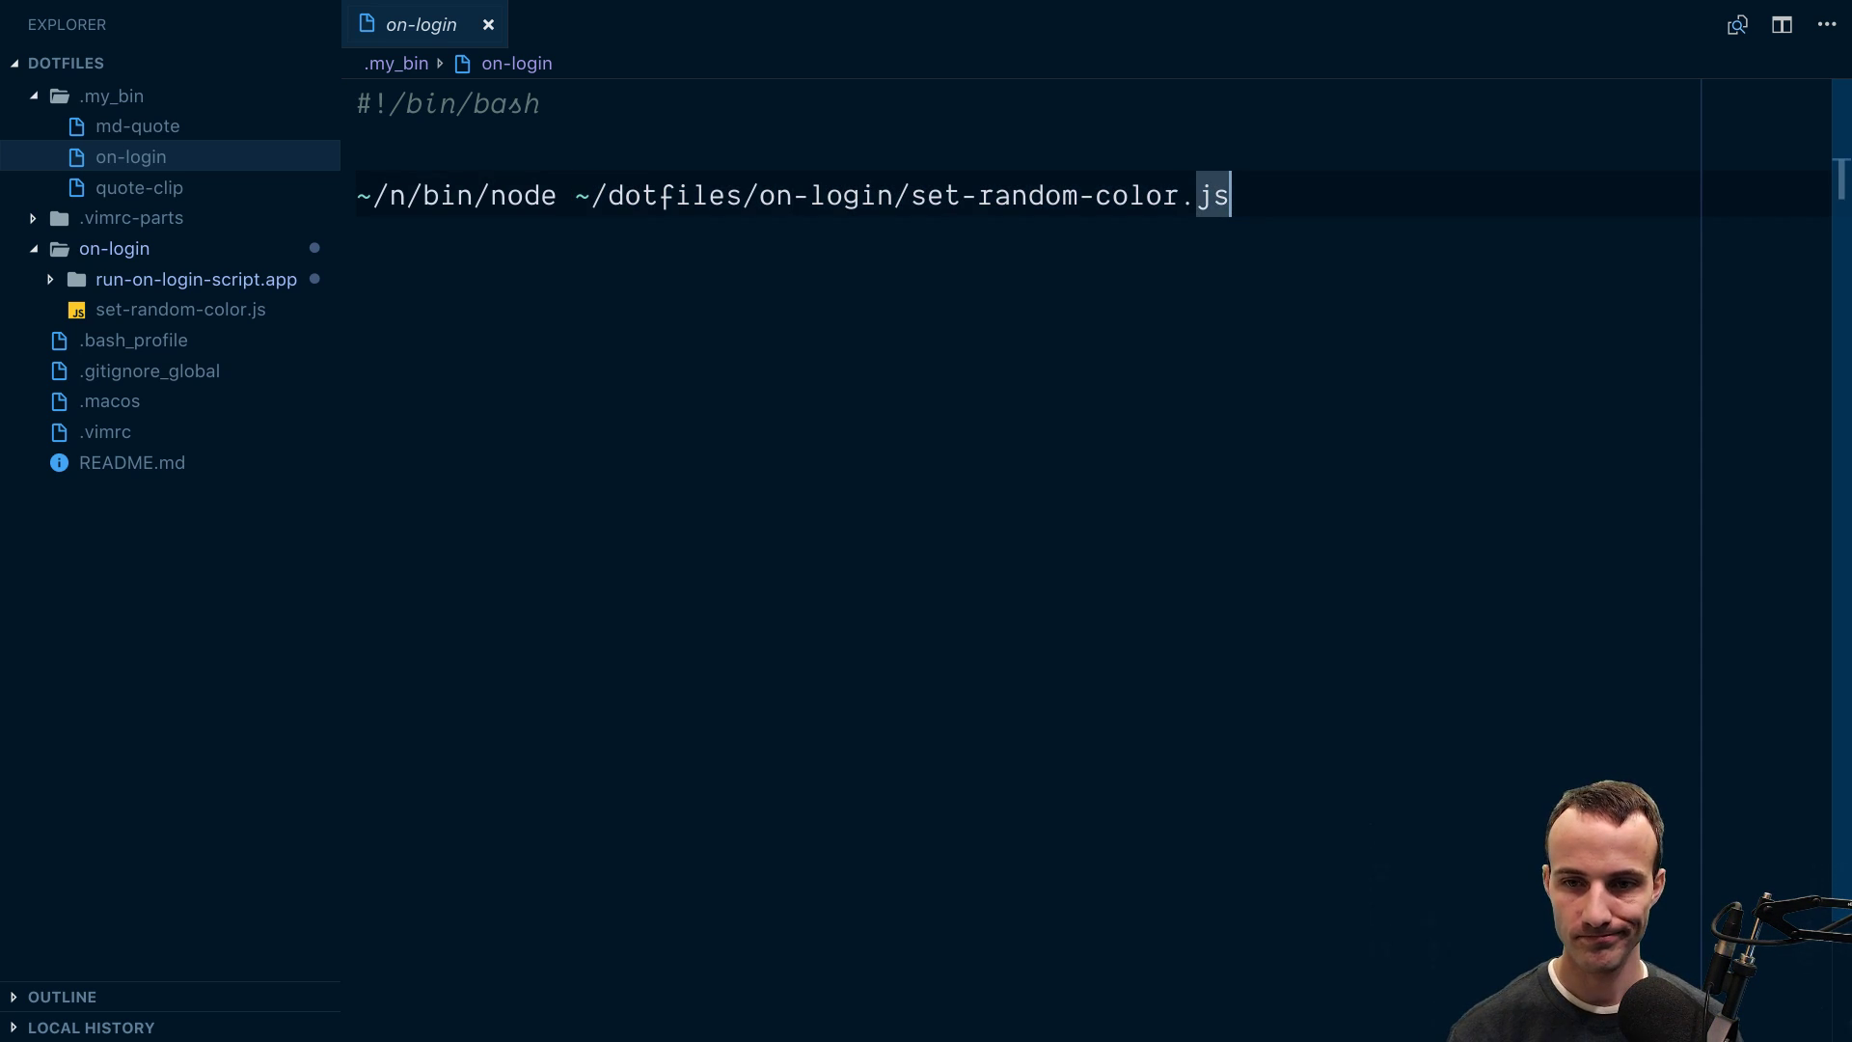
Step: Create on-login/index.js containing require('./set-random-color') and save it
{"action": "key", "text": "ctrl+shift+e"}
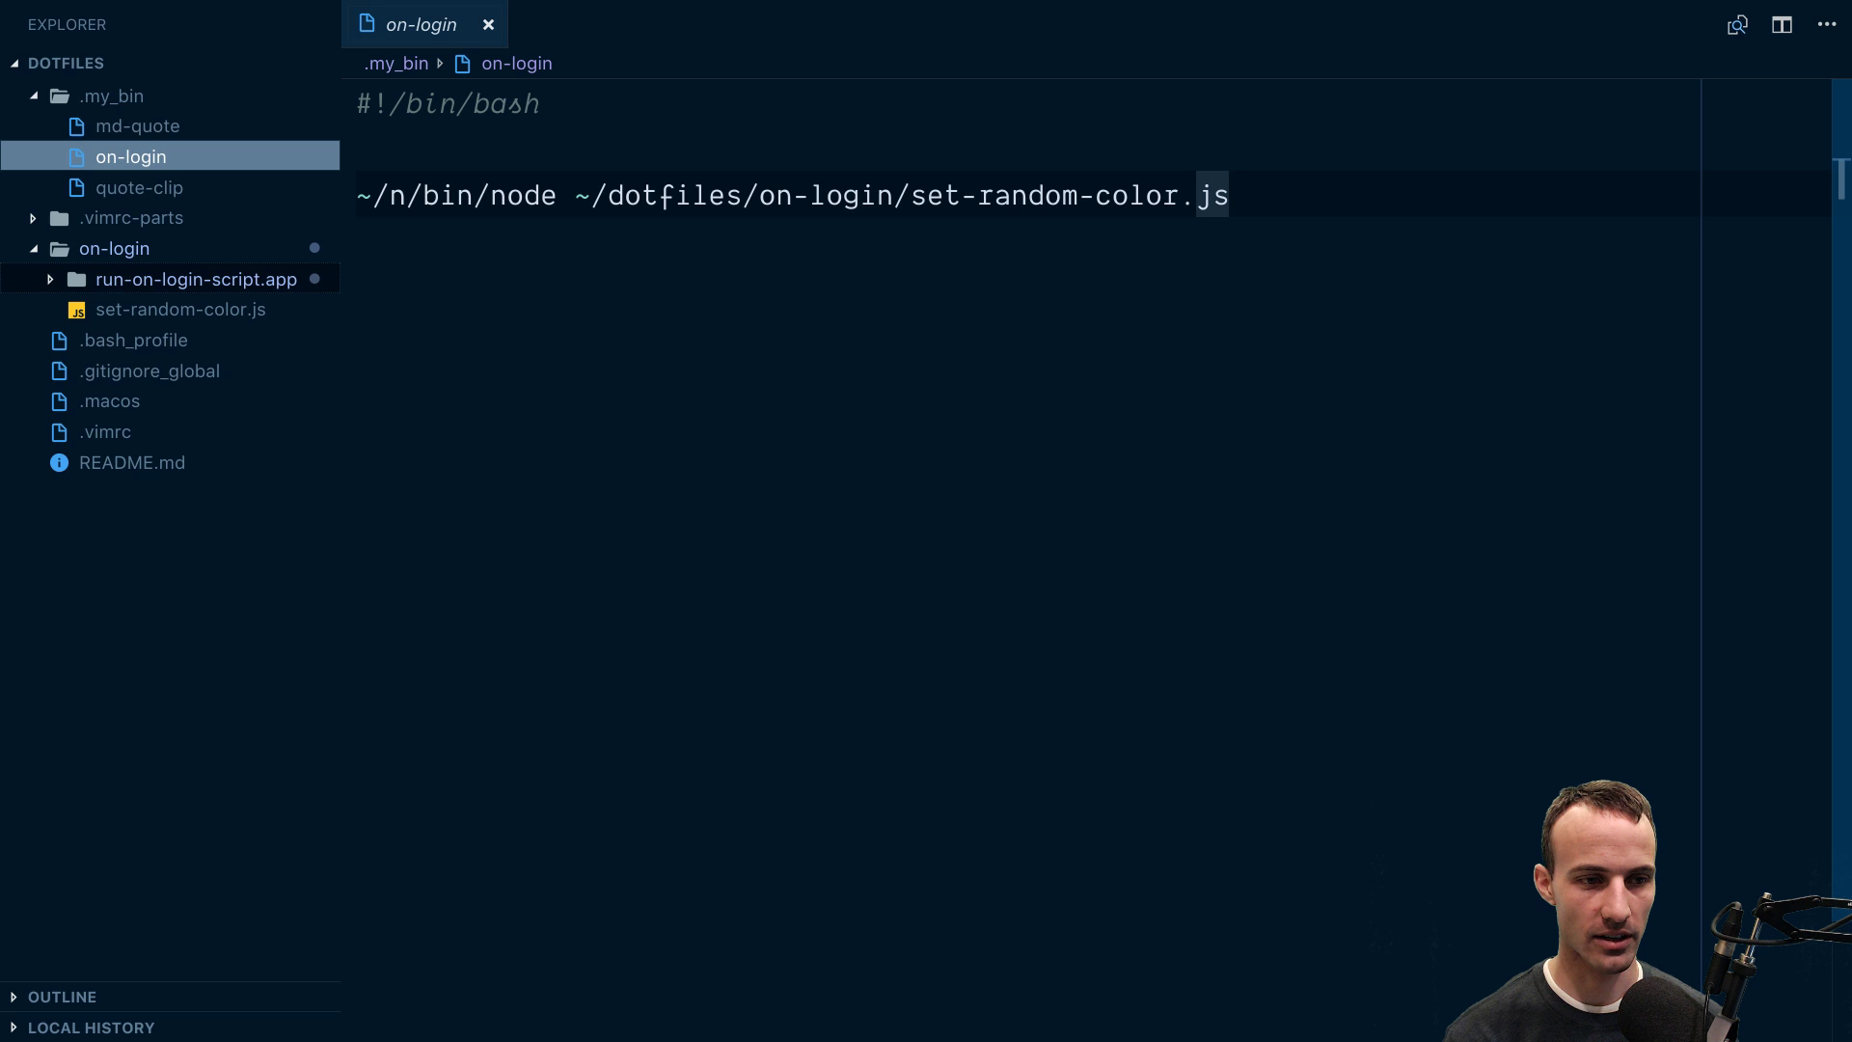
{"action": "type", "text": "aindex.js"}
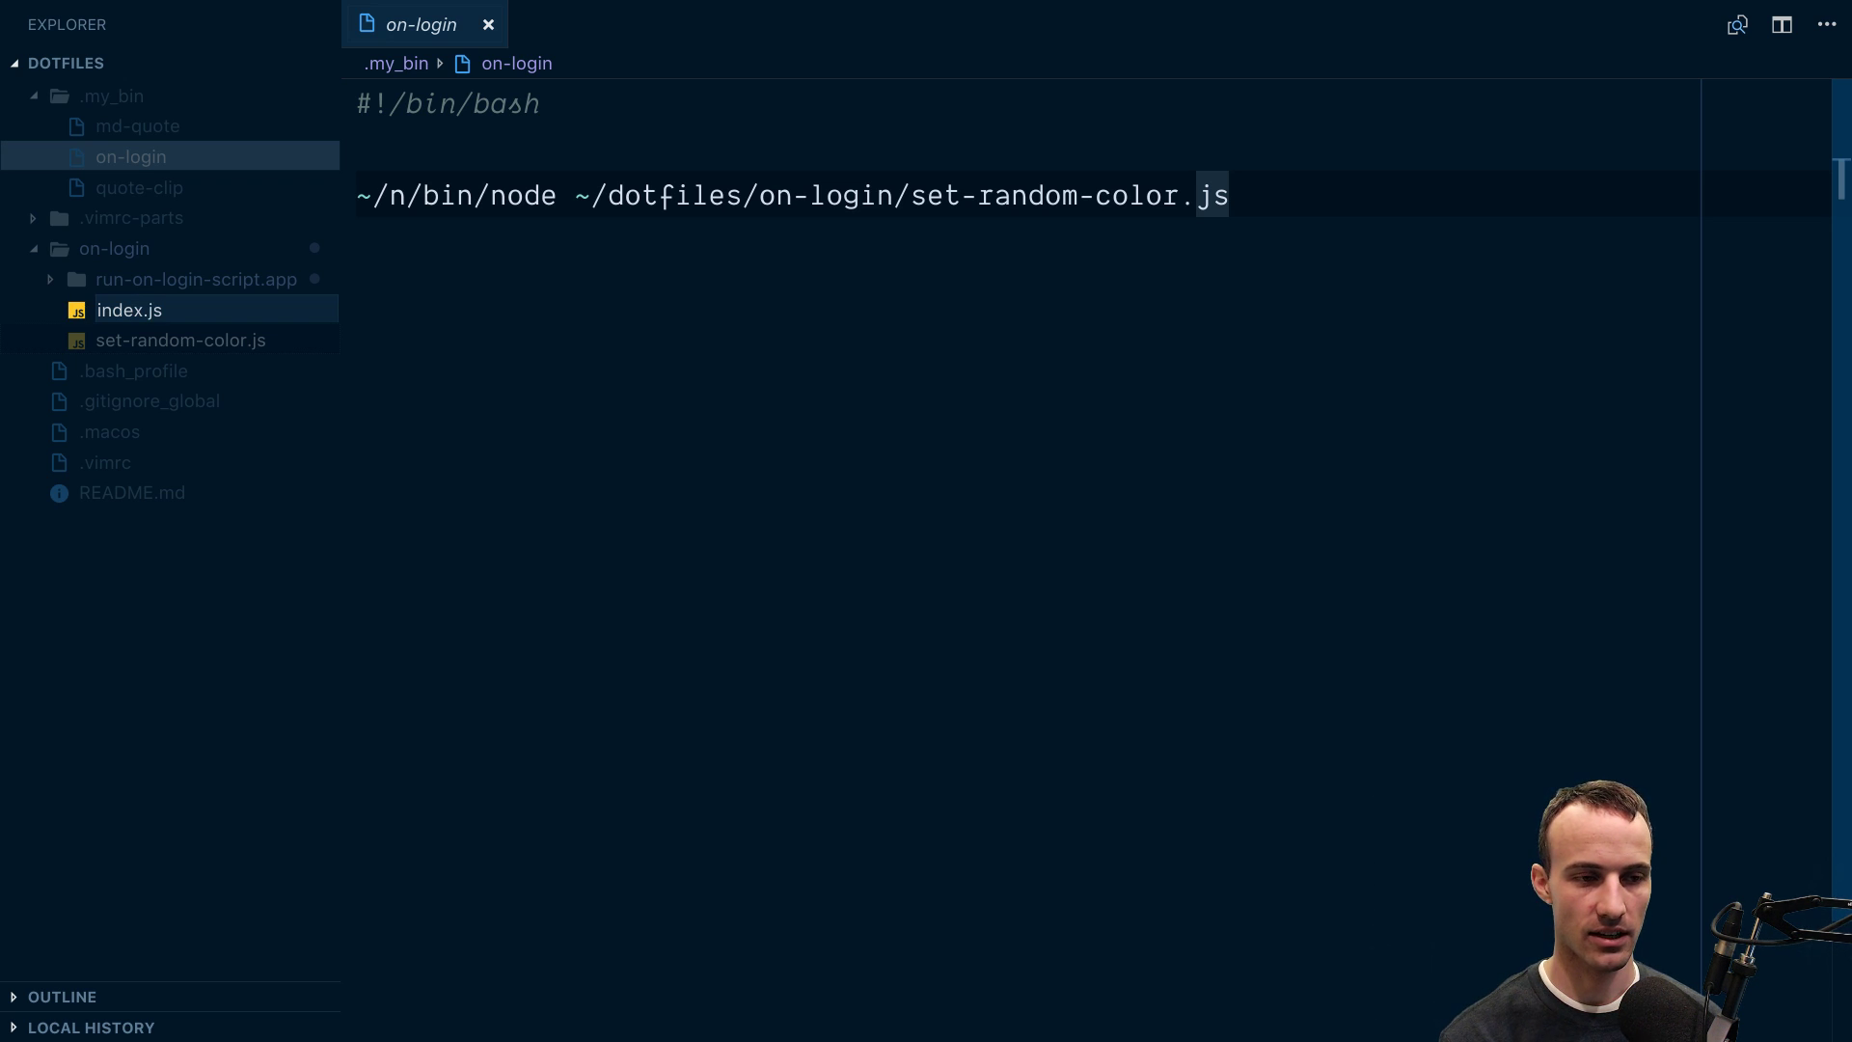
{"action": "key", "text": "Return"}
{"action": "type", "text": "require"}
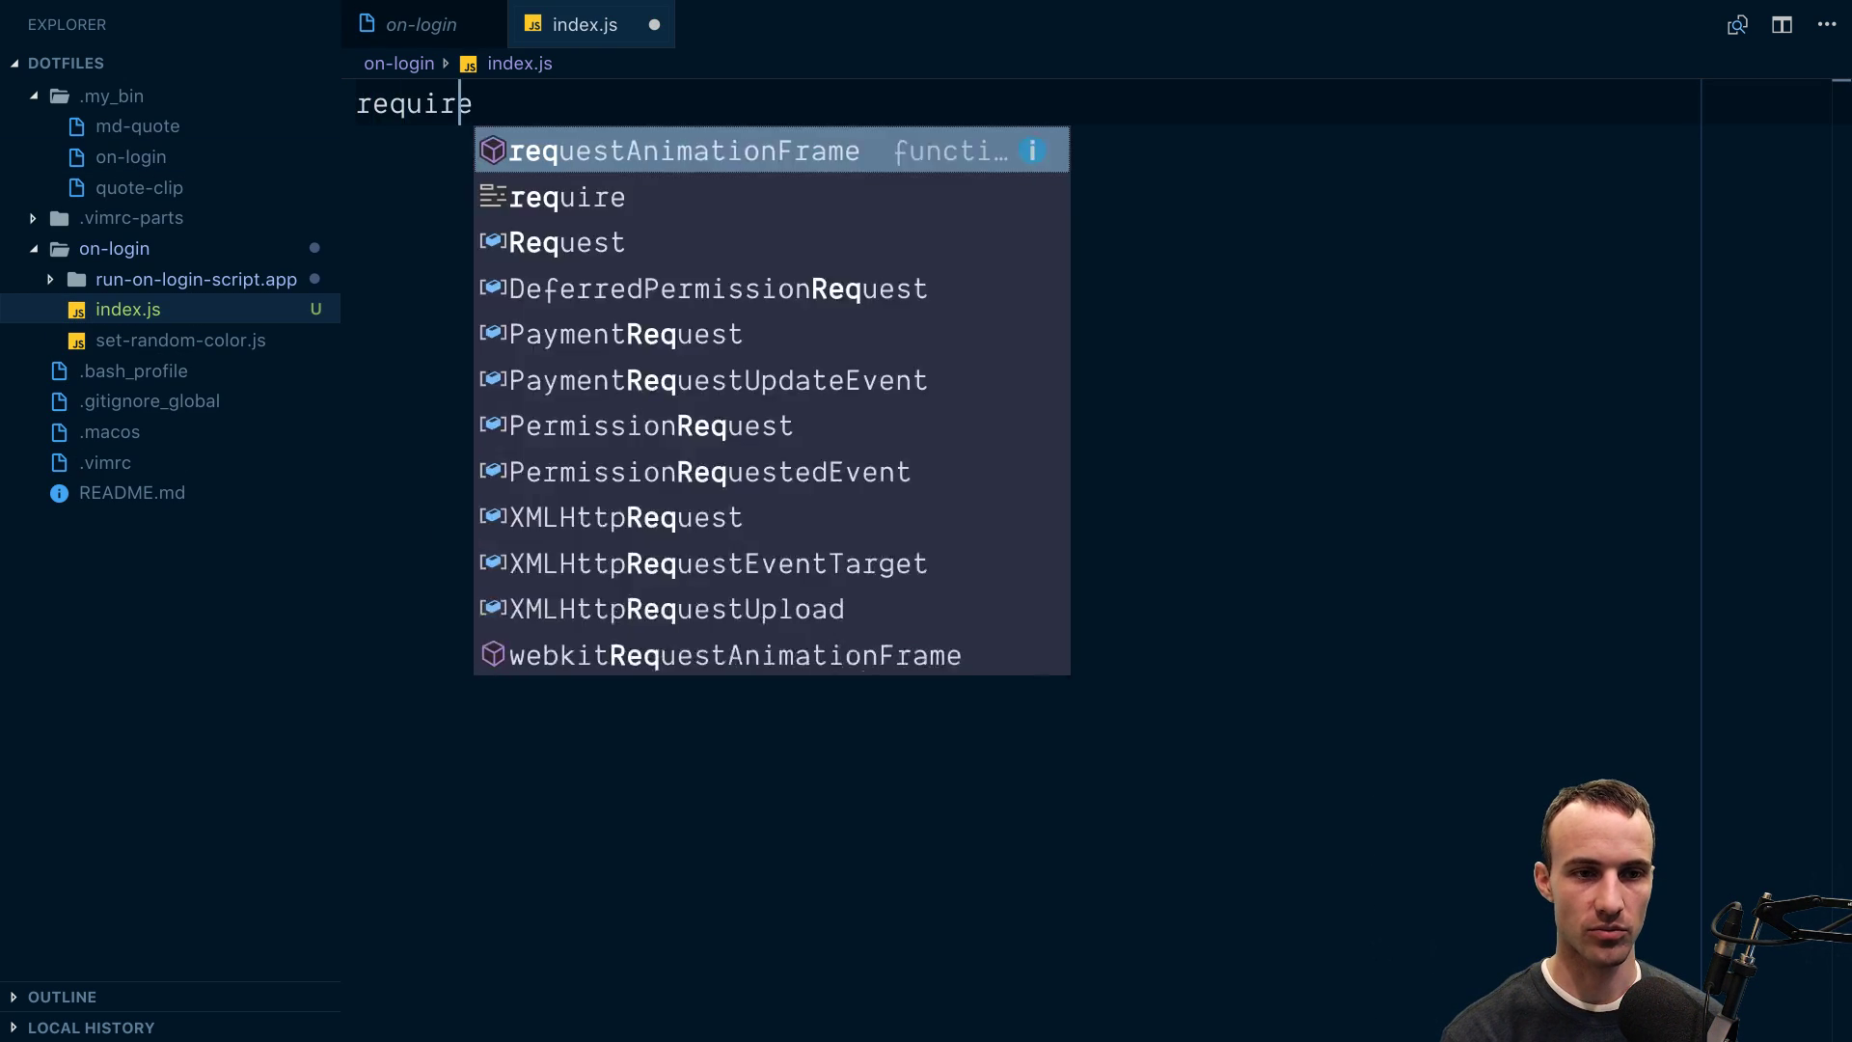
{"action": "type", "text": "('./set"}
{"action": "key", "text": "Tab"}
{"action": "key", "text": "ctrl+s"}
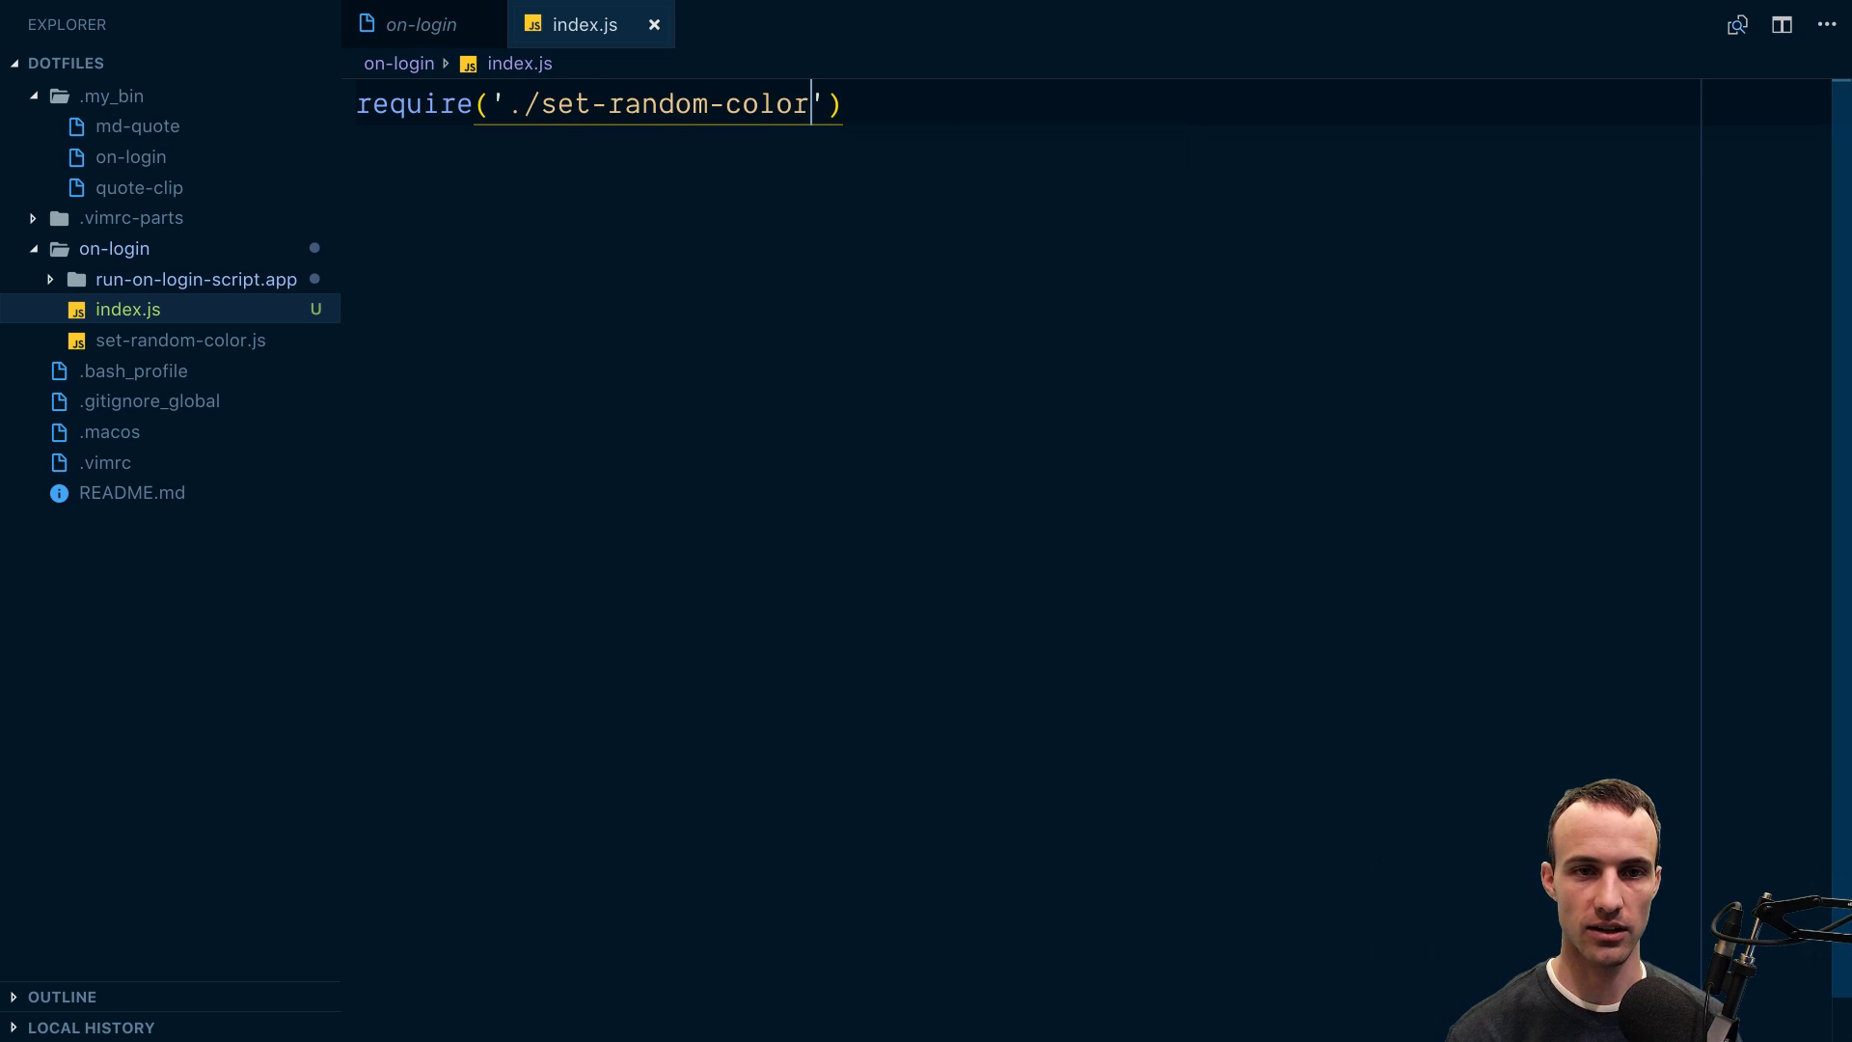
Step: Delete the on-login script from the .my_bin folder
{"action": "key", "text": "ctrl+Page_Up"}
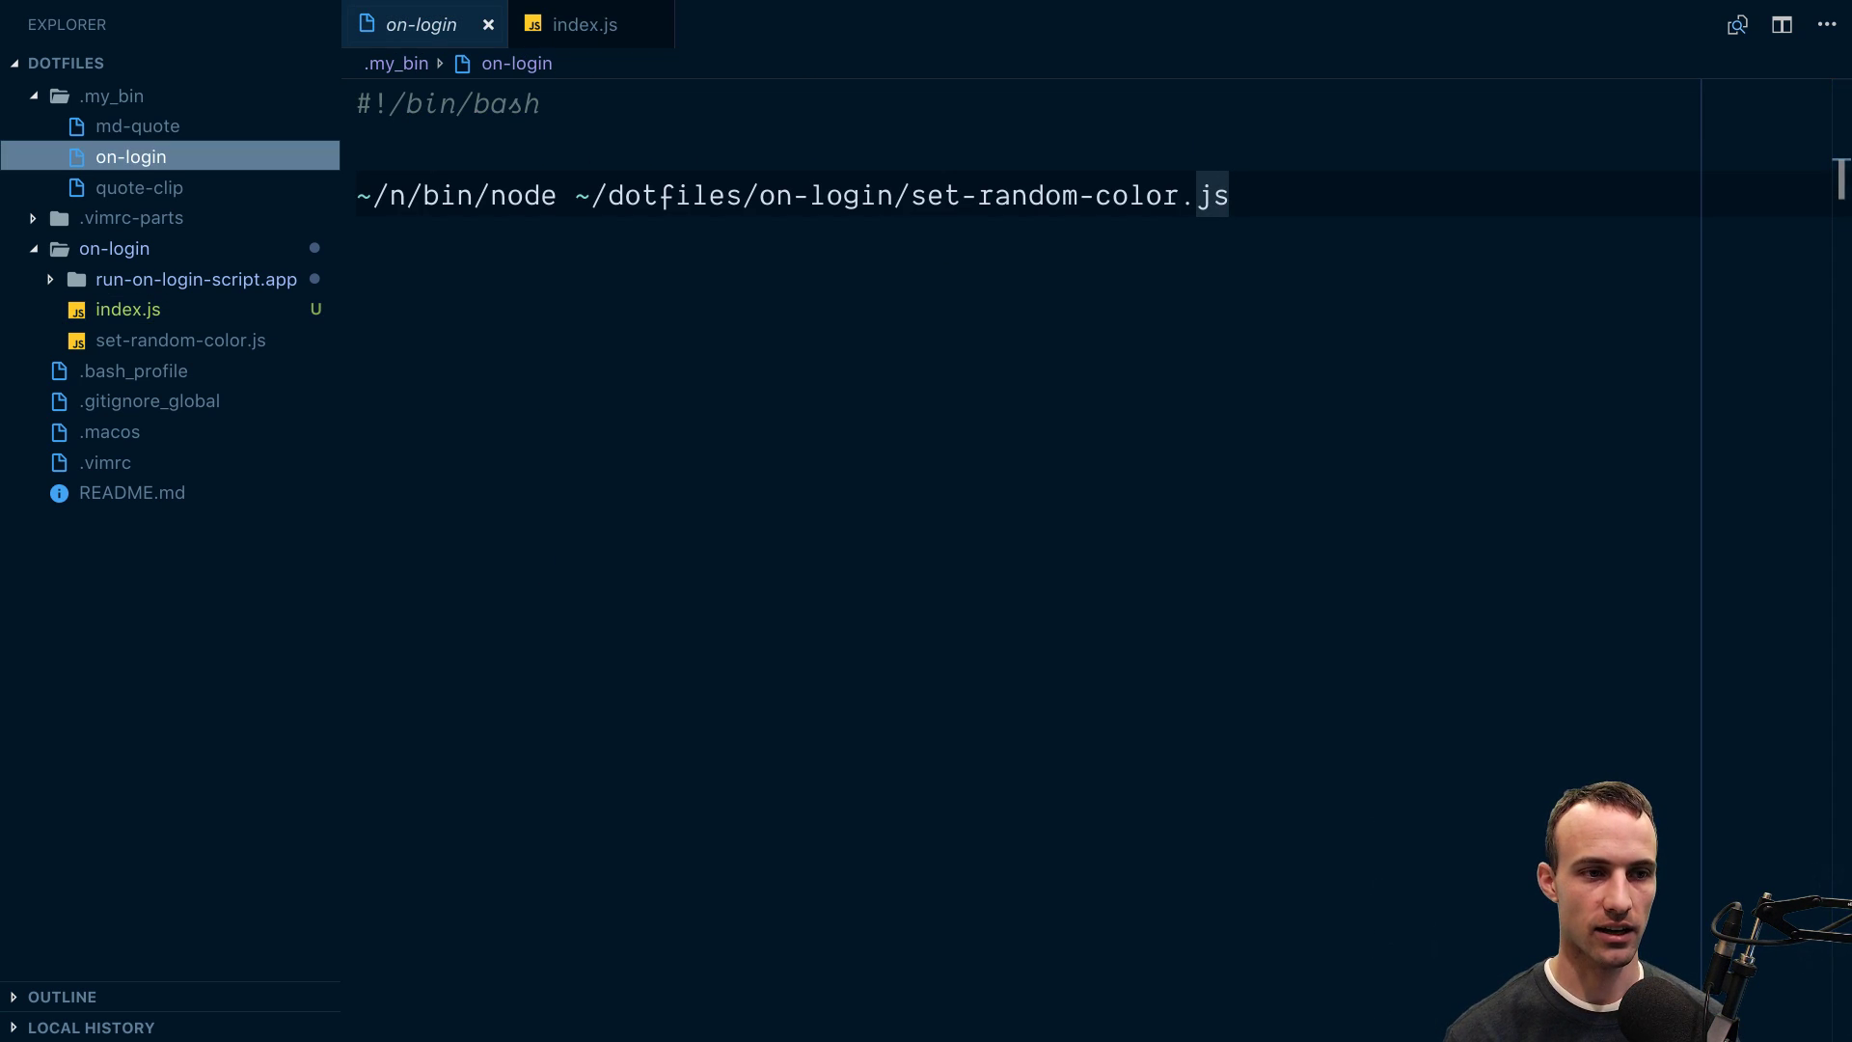
{"action": "key", "text": "super+BackSpace"}
{"action": "key", "text": "Return"}
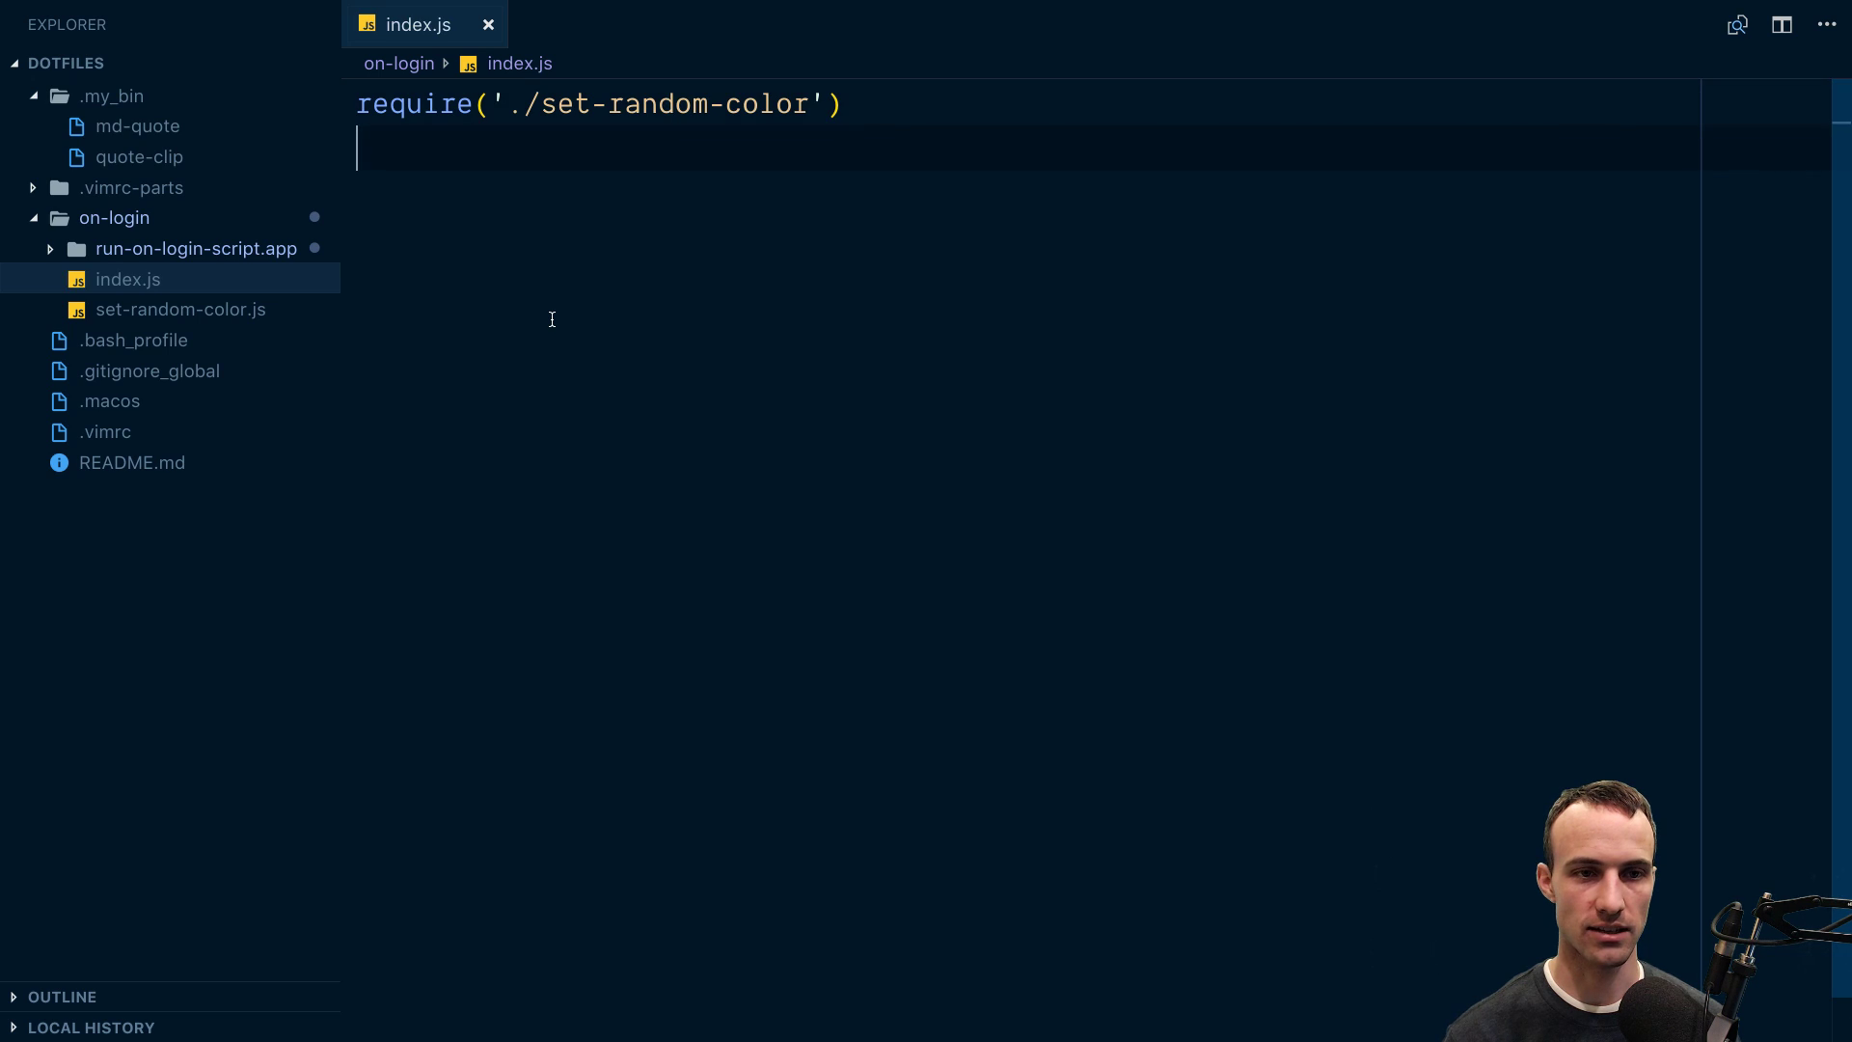
Step: Trim the script path so node runs ~/dotfiles/on-login, and save the login app
{"action": "key", "text": "super+Tab"}
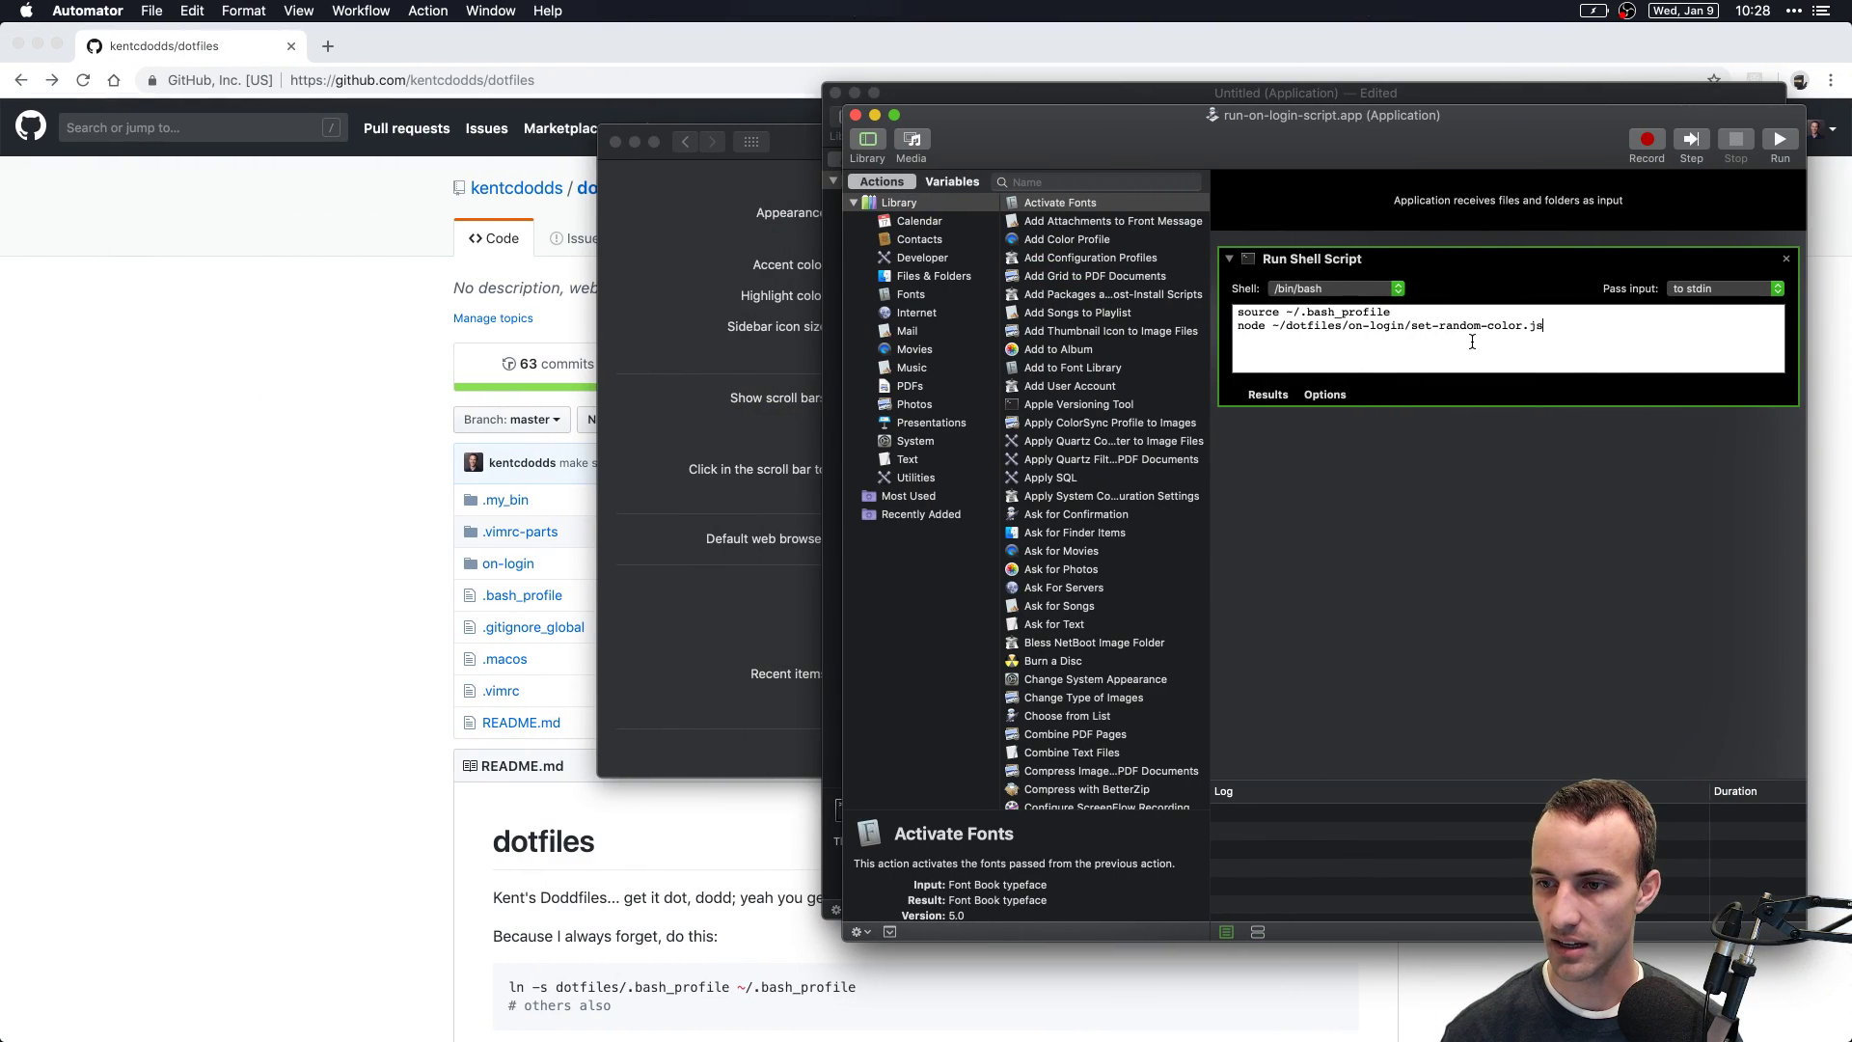
{"action": "key", "text": "shift+alt+Left"}
{"action": "key", "text": "shift+alt+Left"}
{"action": "key", "text": "shift+alt+Left"}
{"action": "key", "text": "shift+Right"}
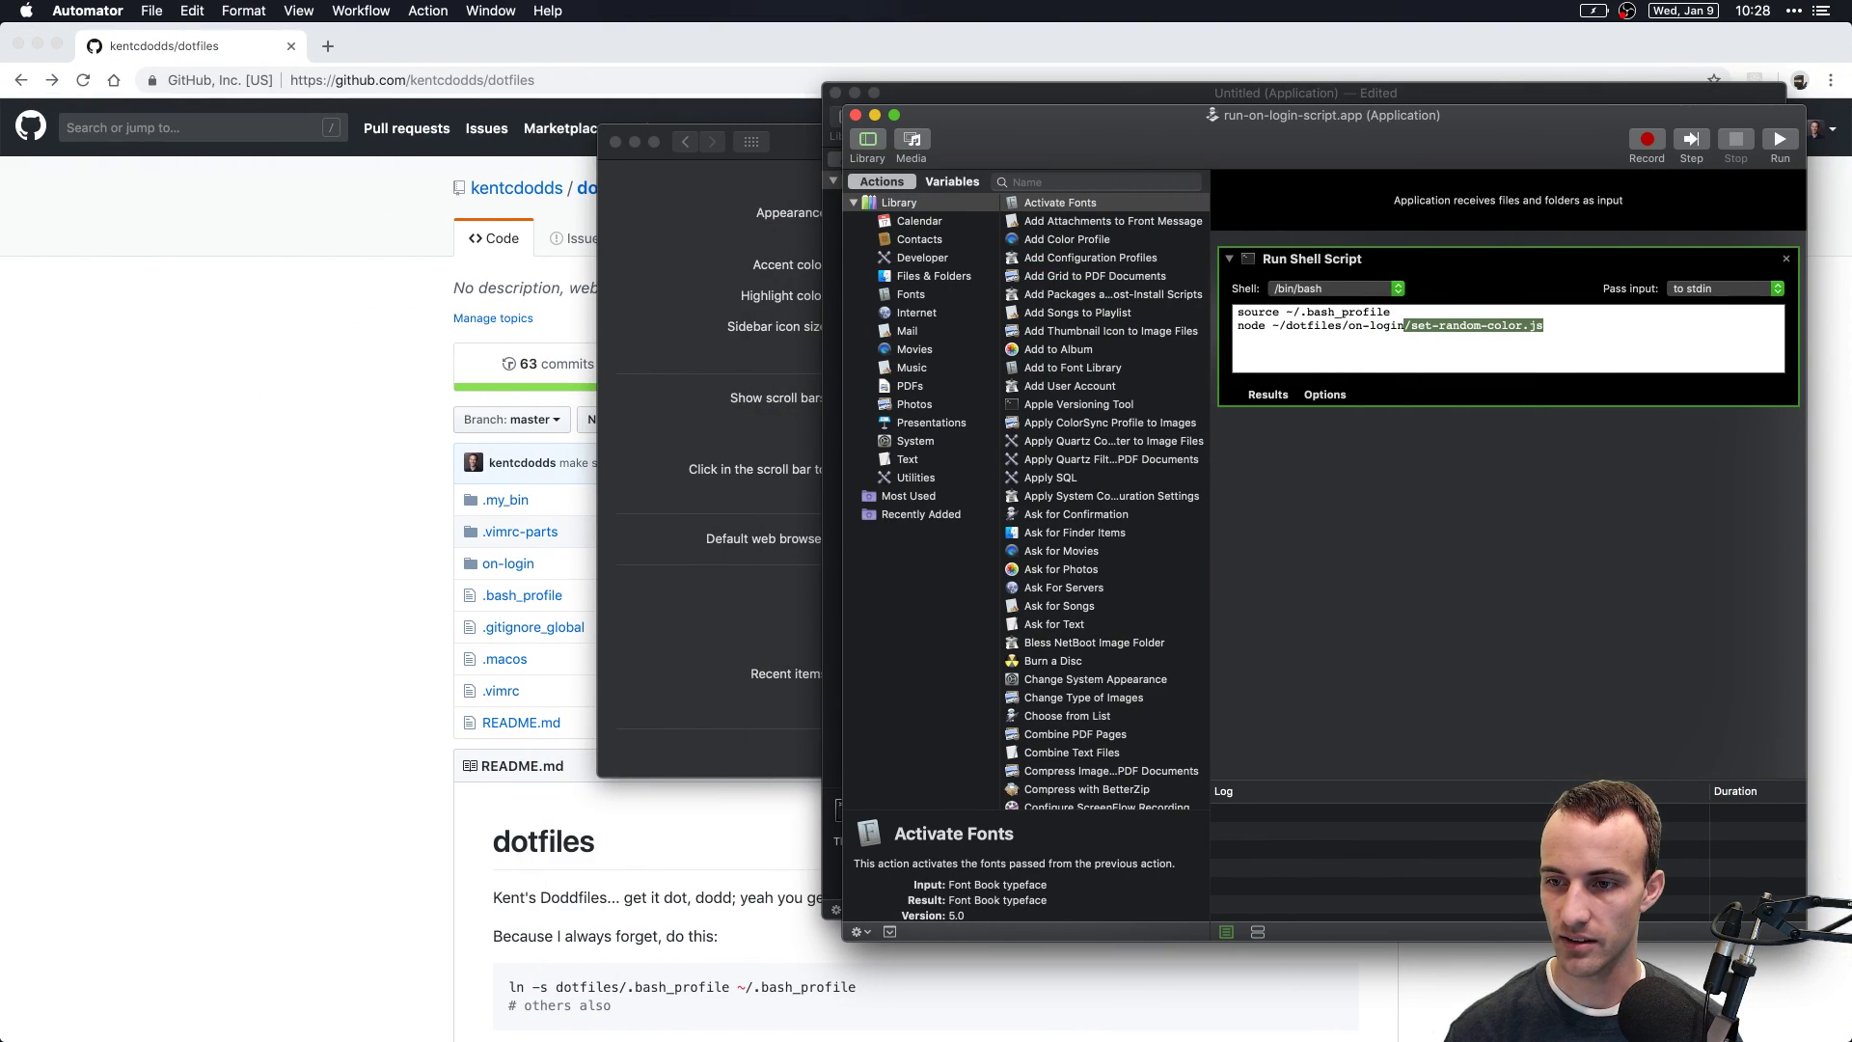
{"action": "key", "text": "BackSpace"}
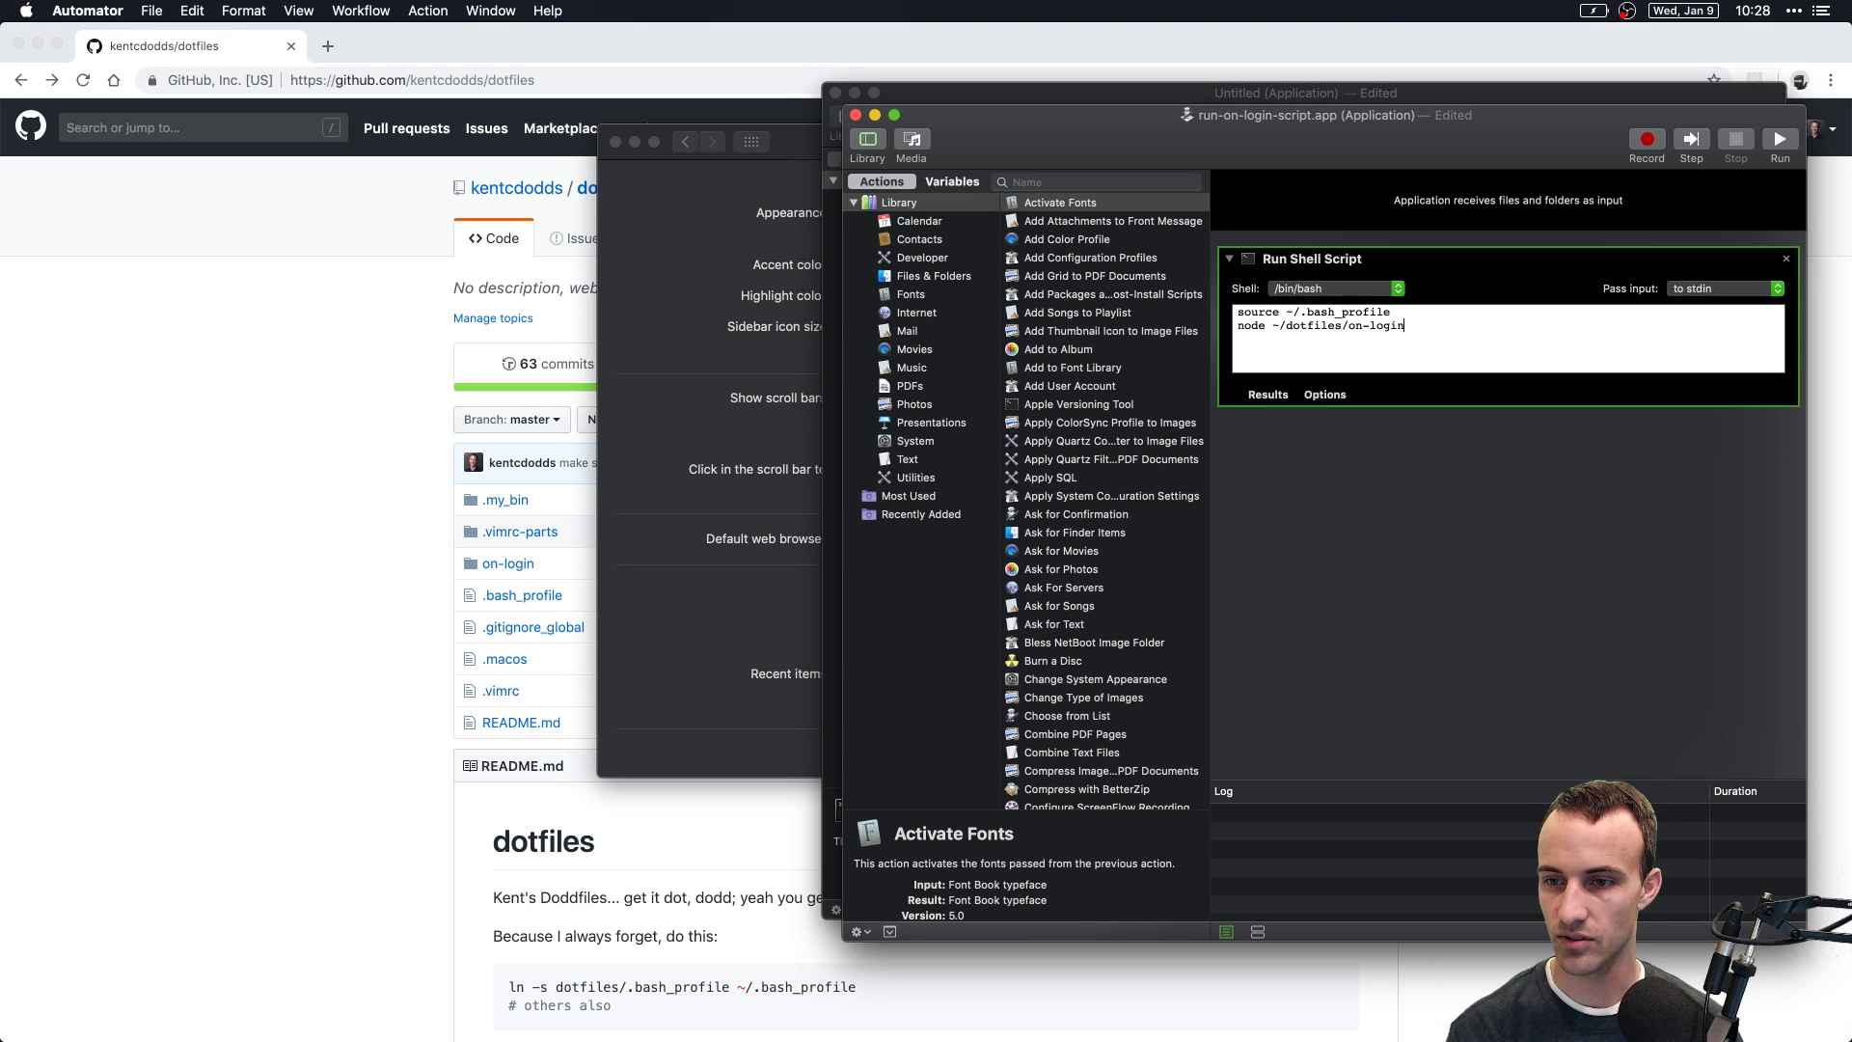
{"action": "key", "text": "super+s"}
Step: Close the login app and discard the untitled workflow without saving
{"action": "key", "text": "super+w"}
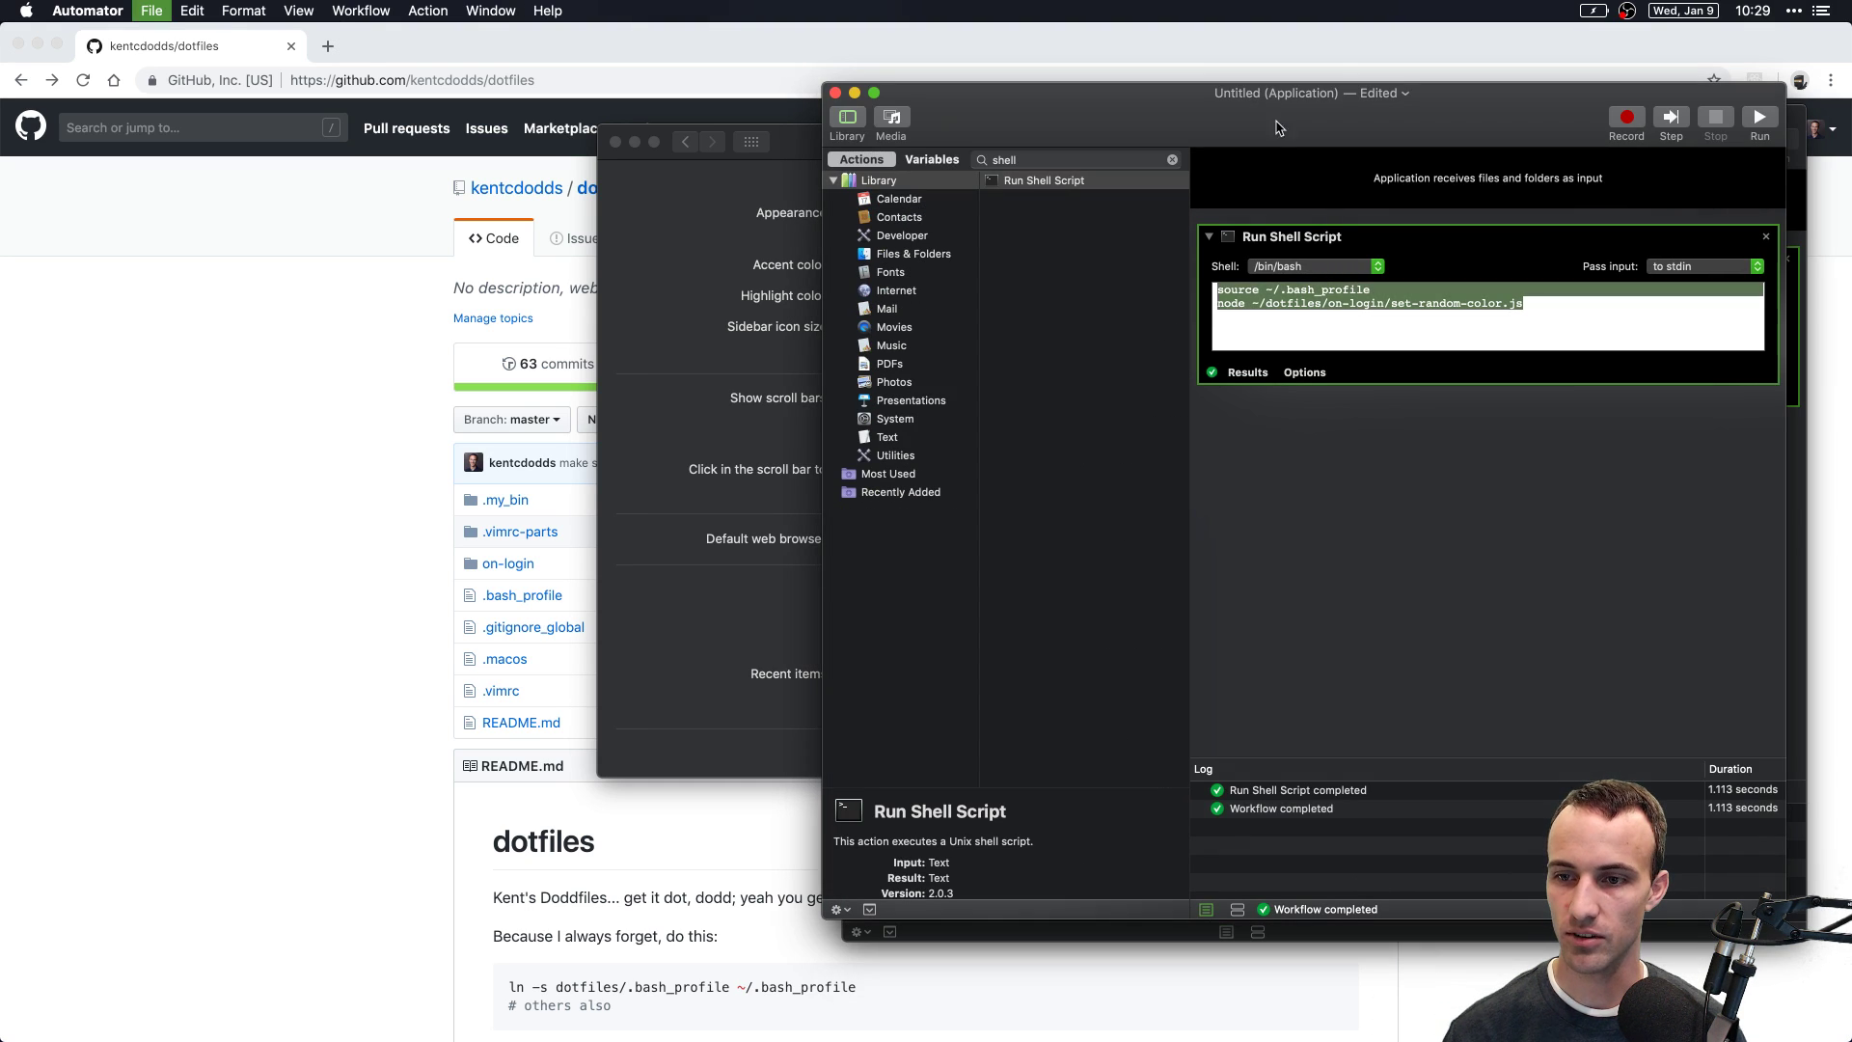
{"action": "key", "text": "super+w"}
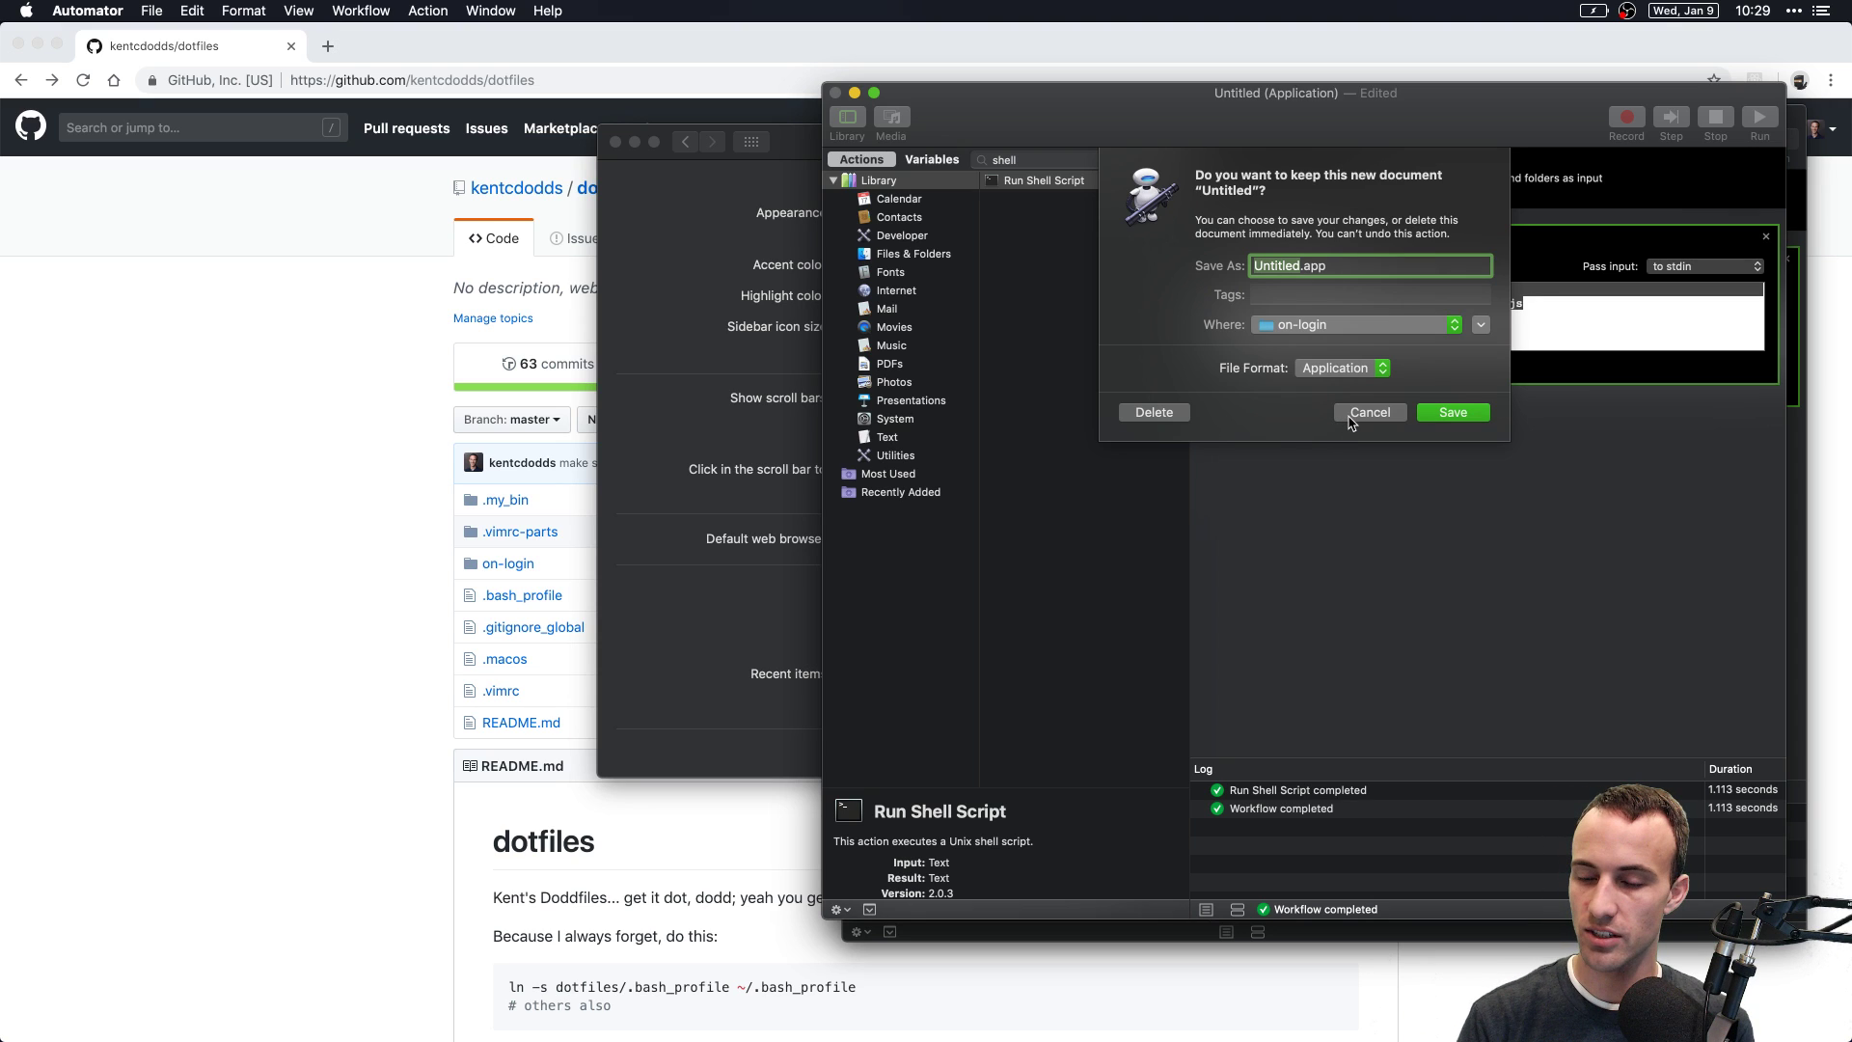
{"action": "left_click", "coordinate": [1153, 413]}
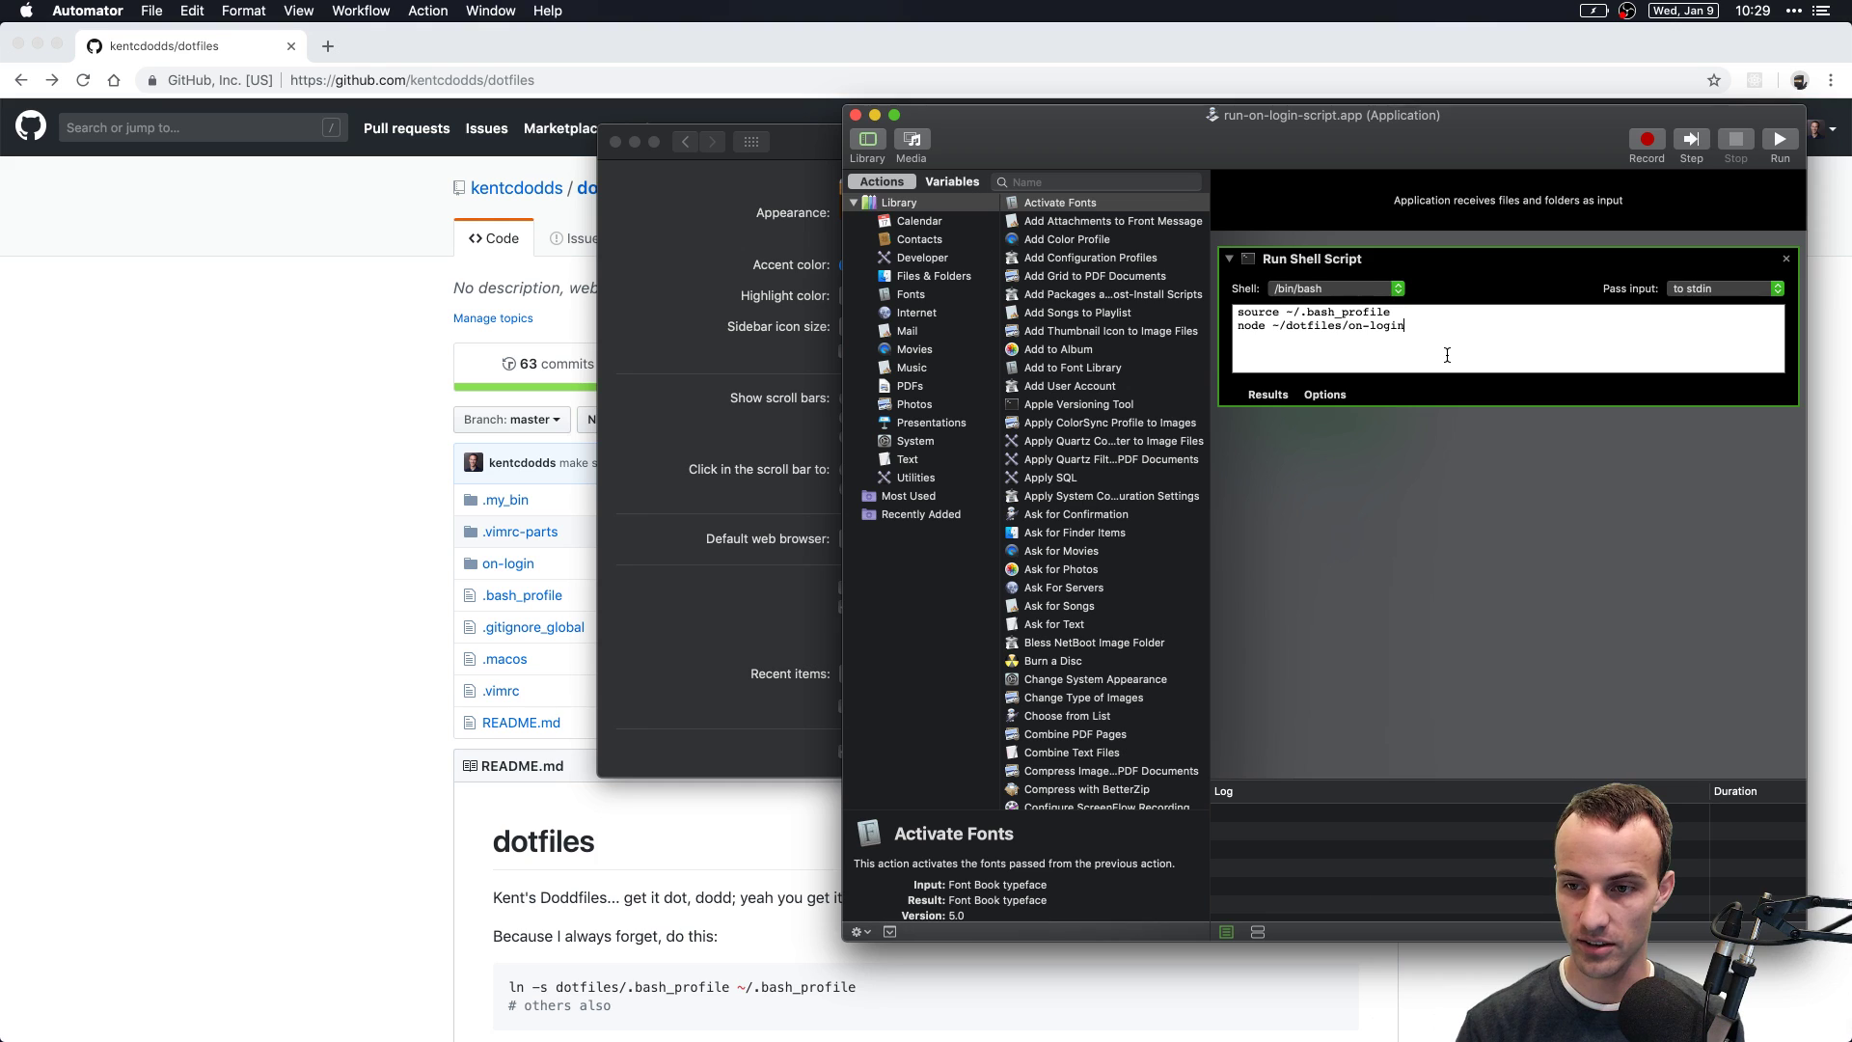
{"action": "scroll", "coordinate": [1086, 431], "scroll_direction": "down", "scroll_amount": 15}
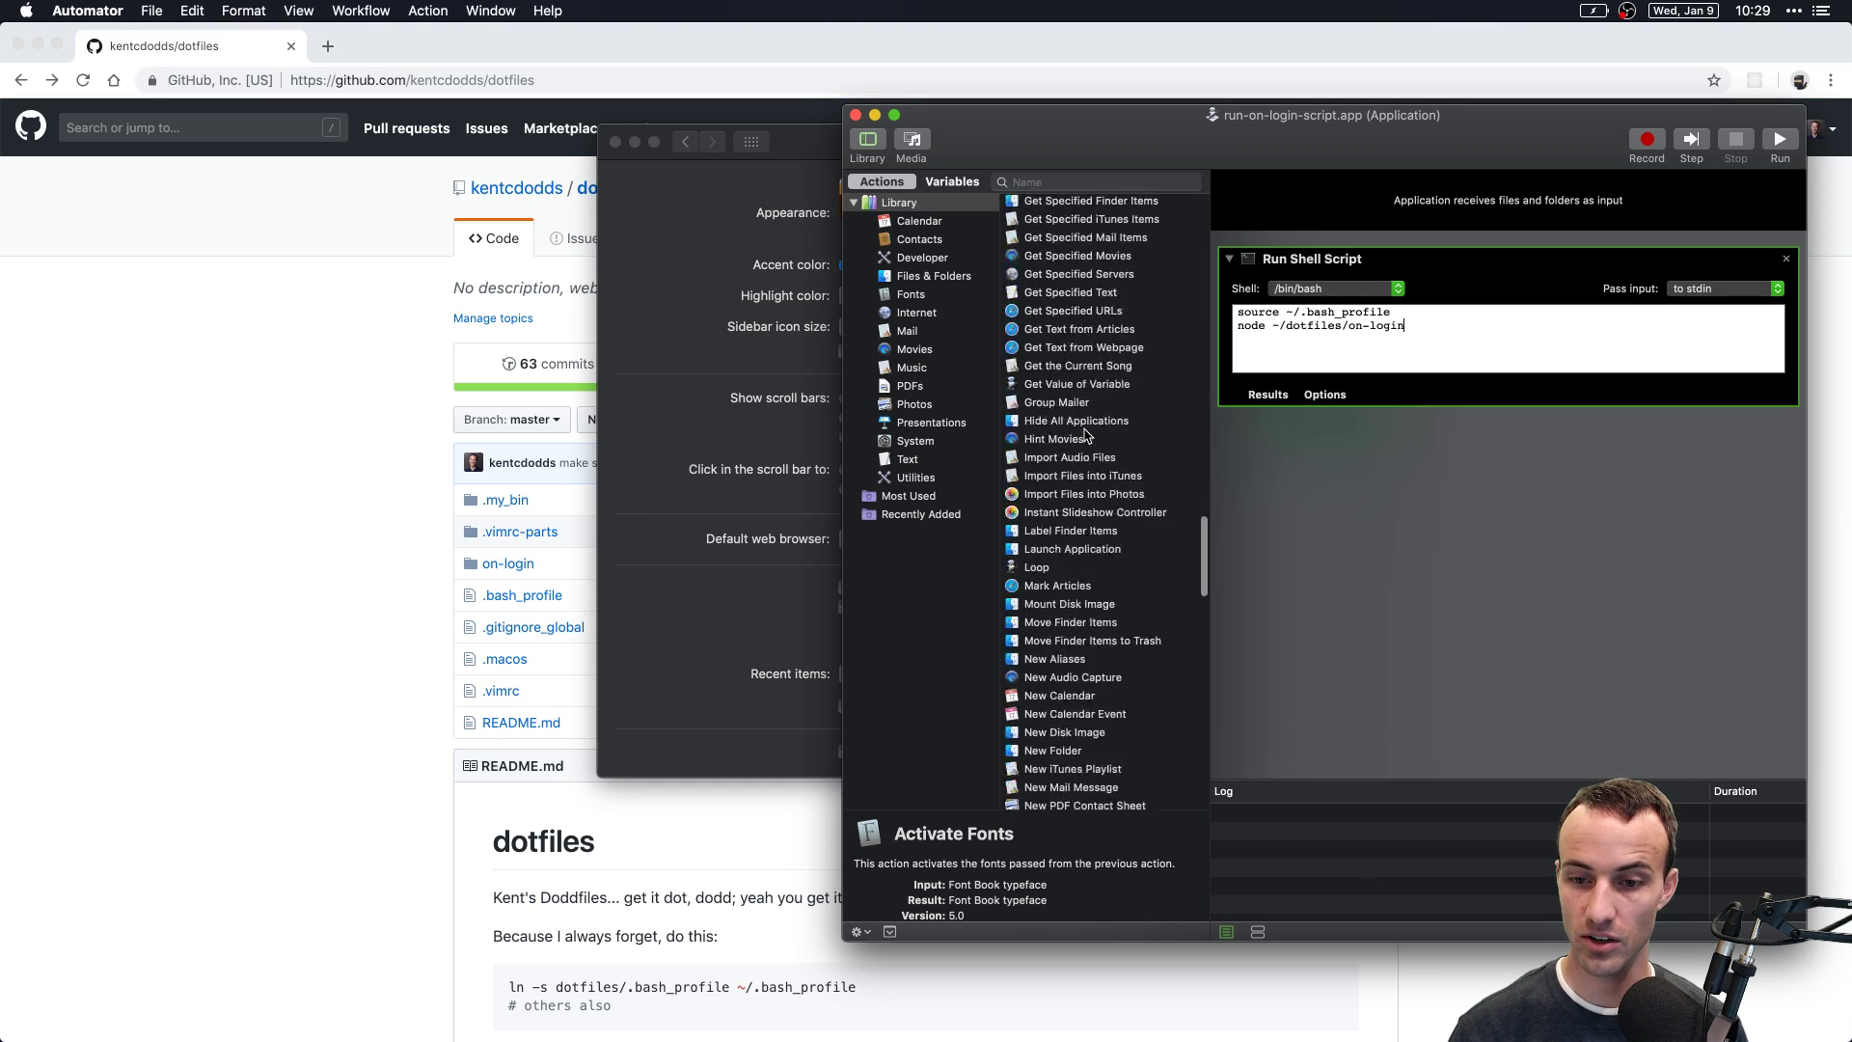
{"action": "scroll", "coordinate": [1086, 431], "scroll_direction": "down", "scroll_amount": 10}
{"action": "scroll", "coordinate": [1085, 432], "scroll_direction": "down", "scroll_amount": 3}
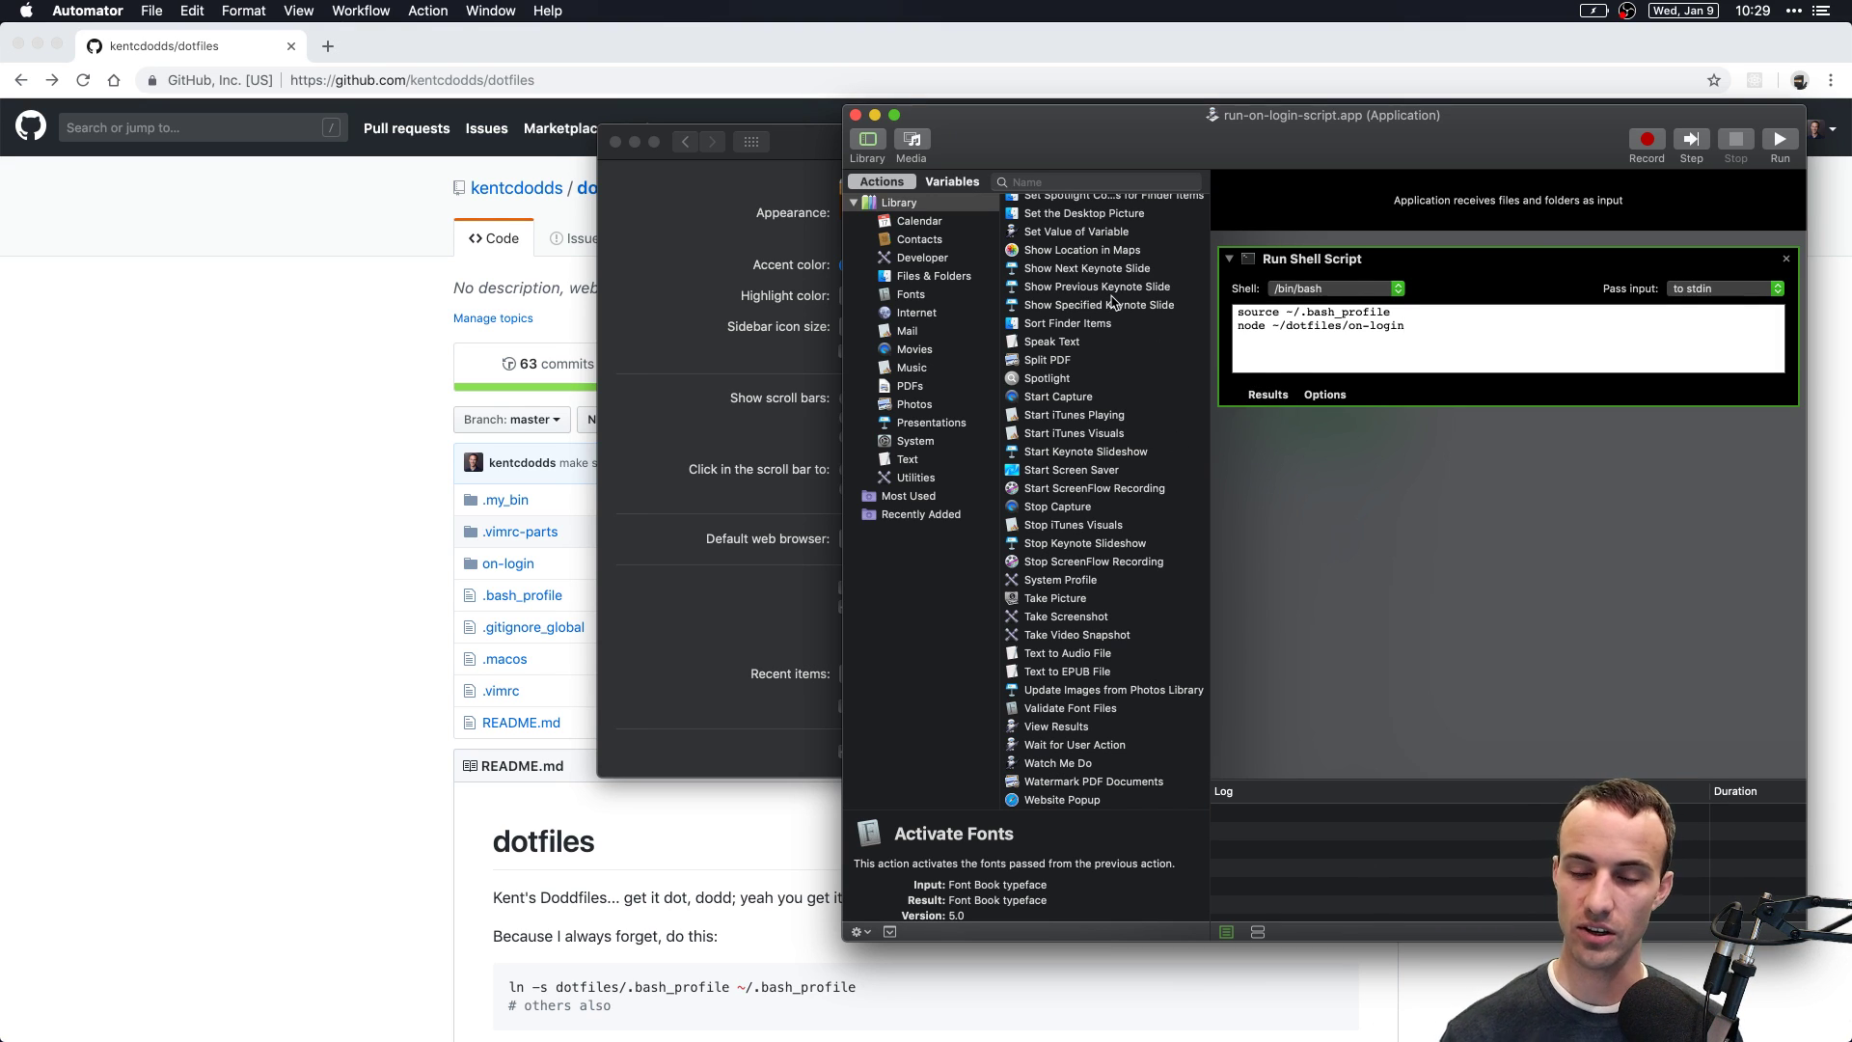
{"action": "scroll", "coordinate": [1122, 405], "scroll_direction": "up", "scroll_amount": 10}
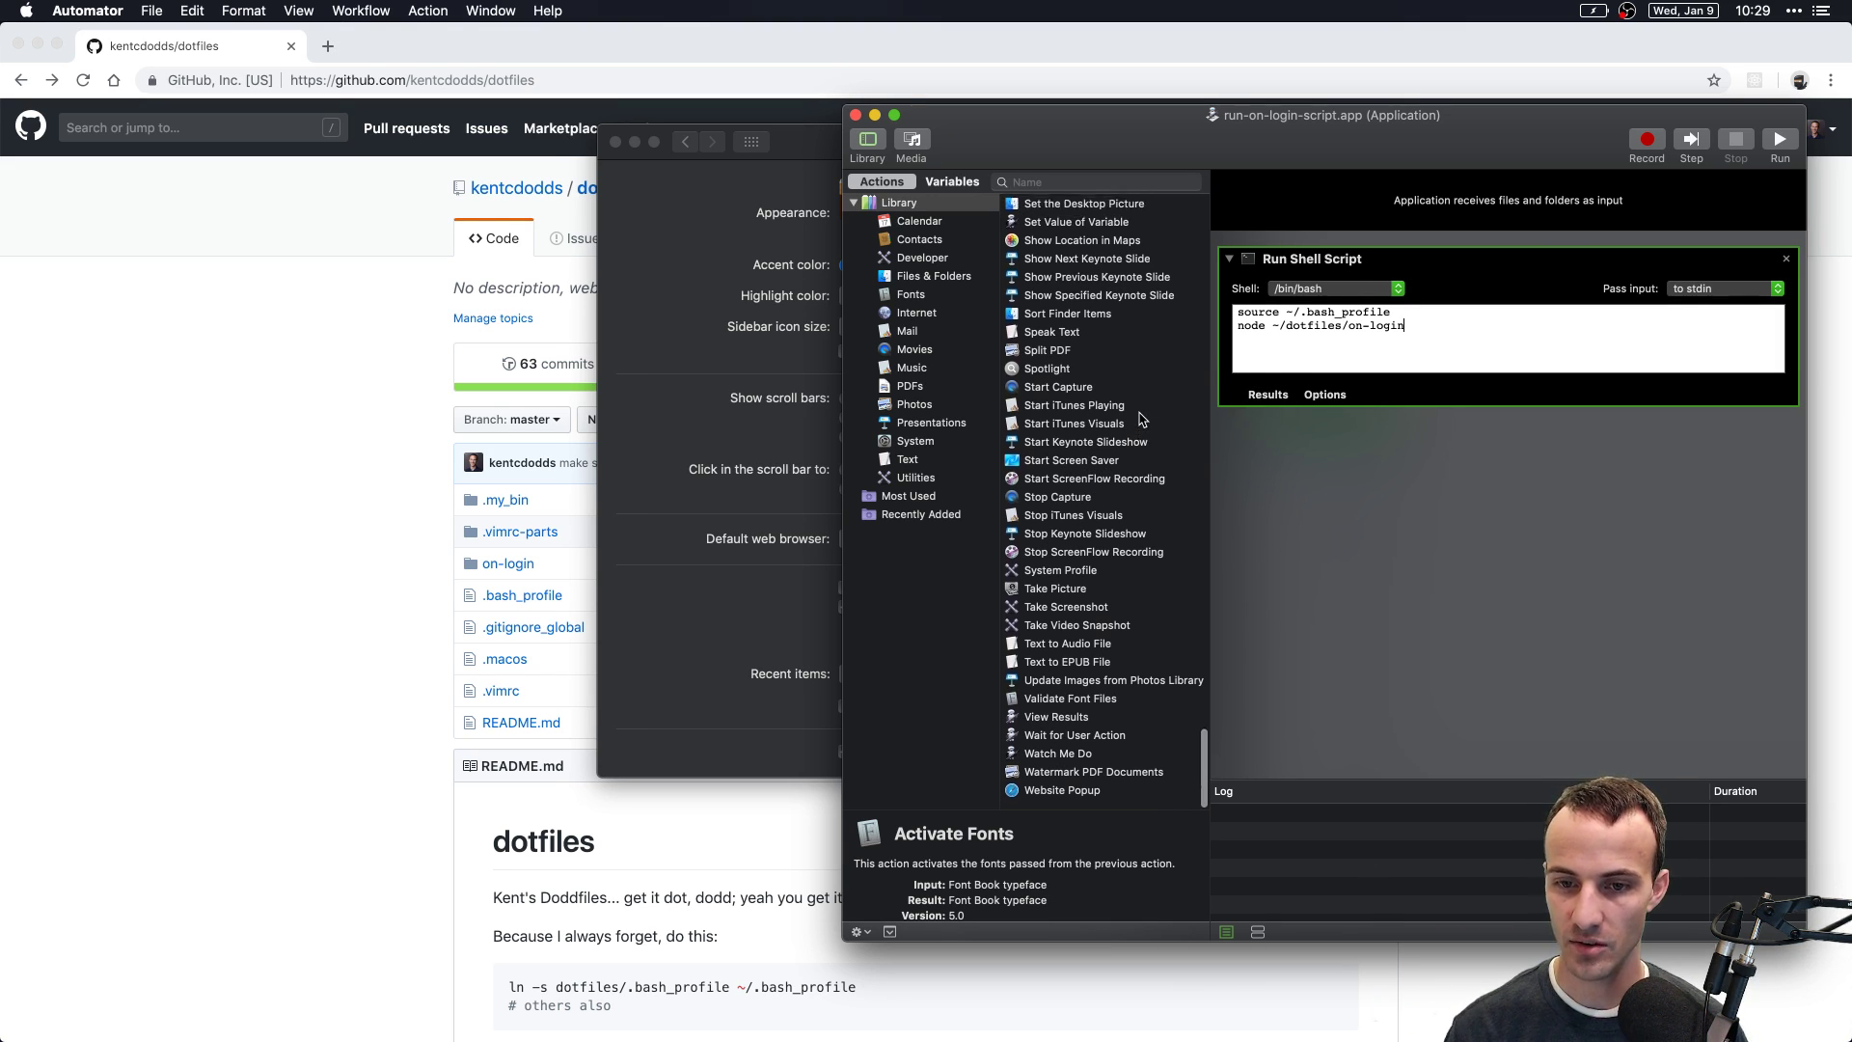
{"action": "scroll", "coordinate": [1121, 405], "scroll_direction": "up", "scroll_amount": 10}
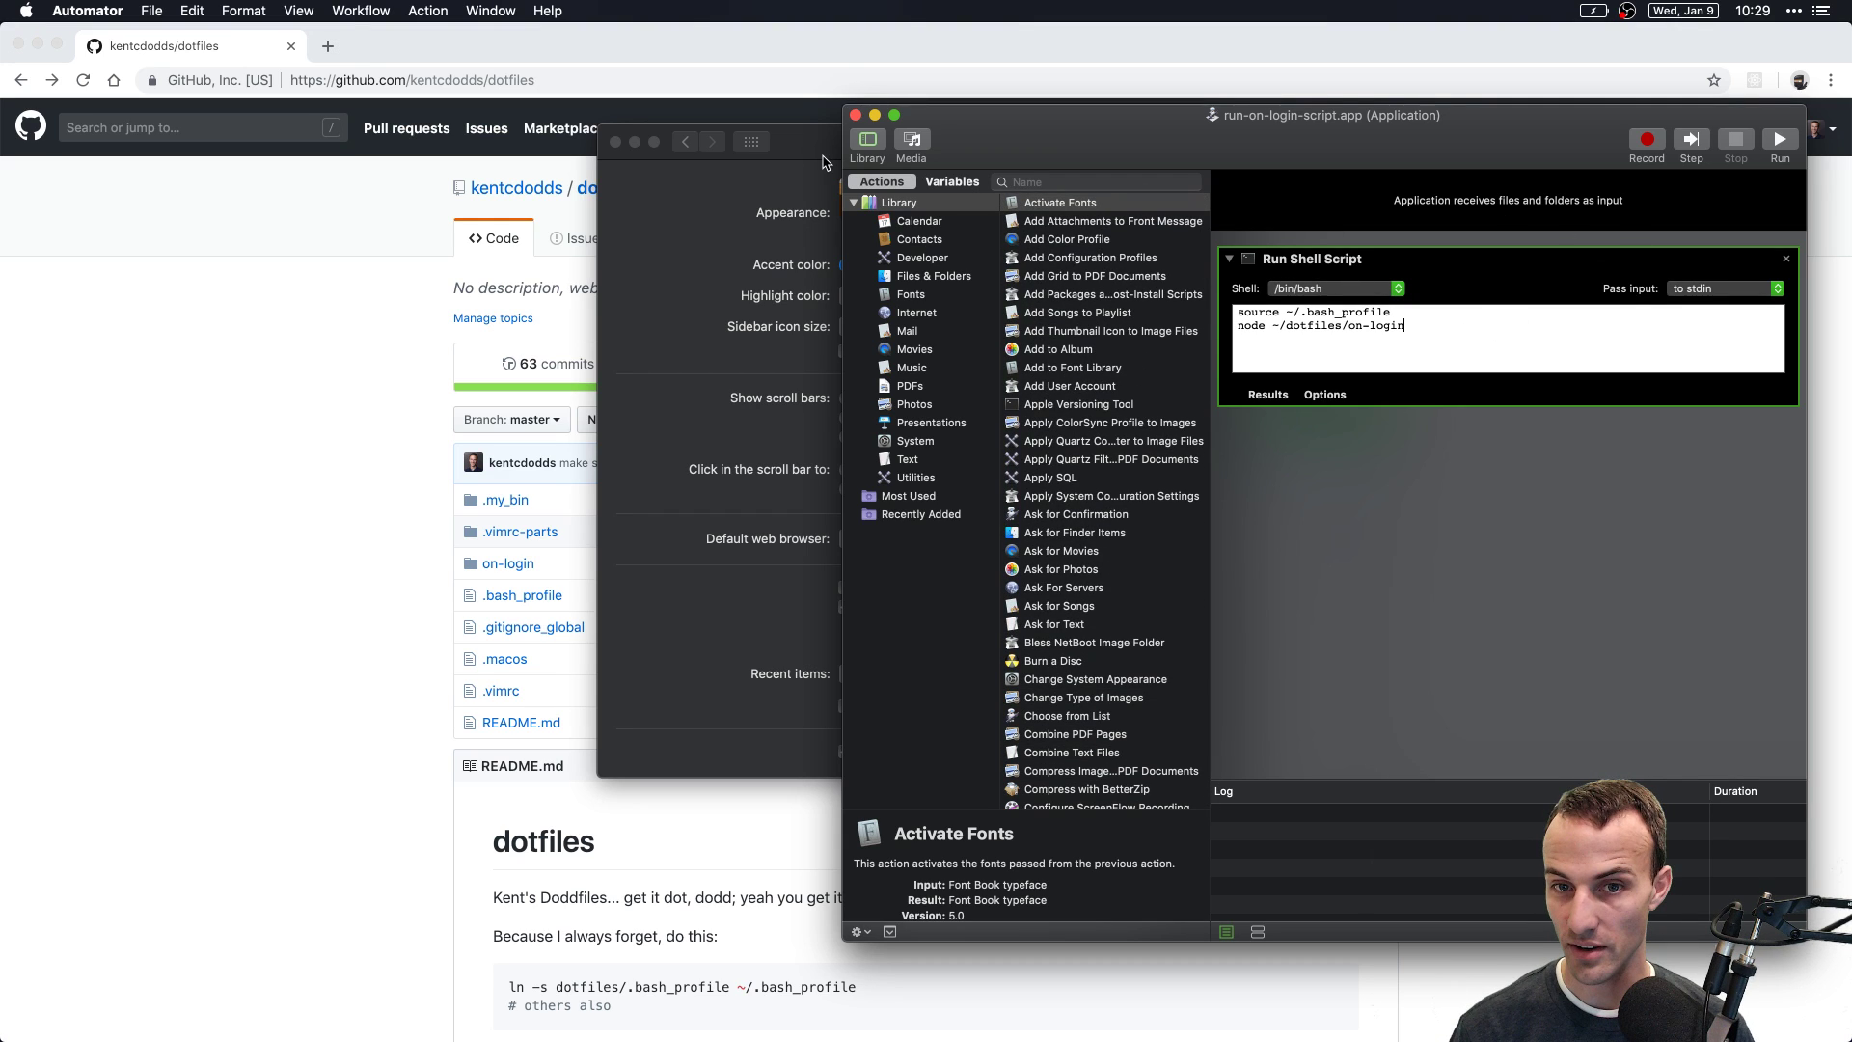
Step: Open Users & Groups via Alfred and show the Login Items list
{"action": "left_click", "coordinate": [858, 117]}
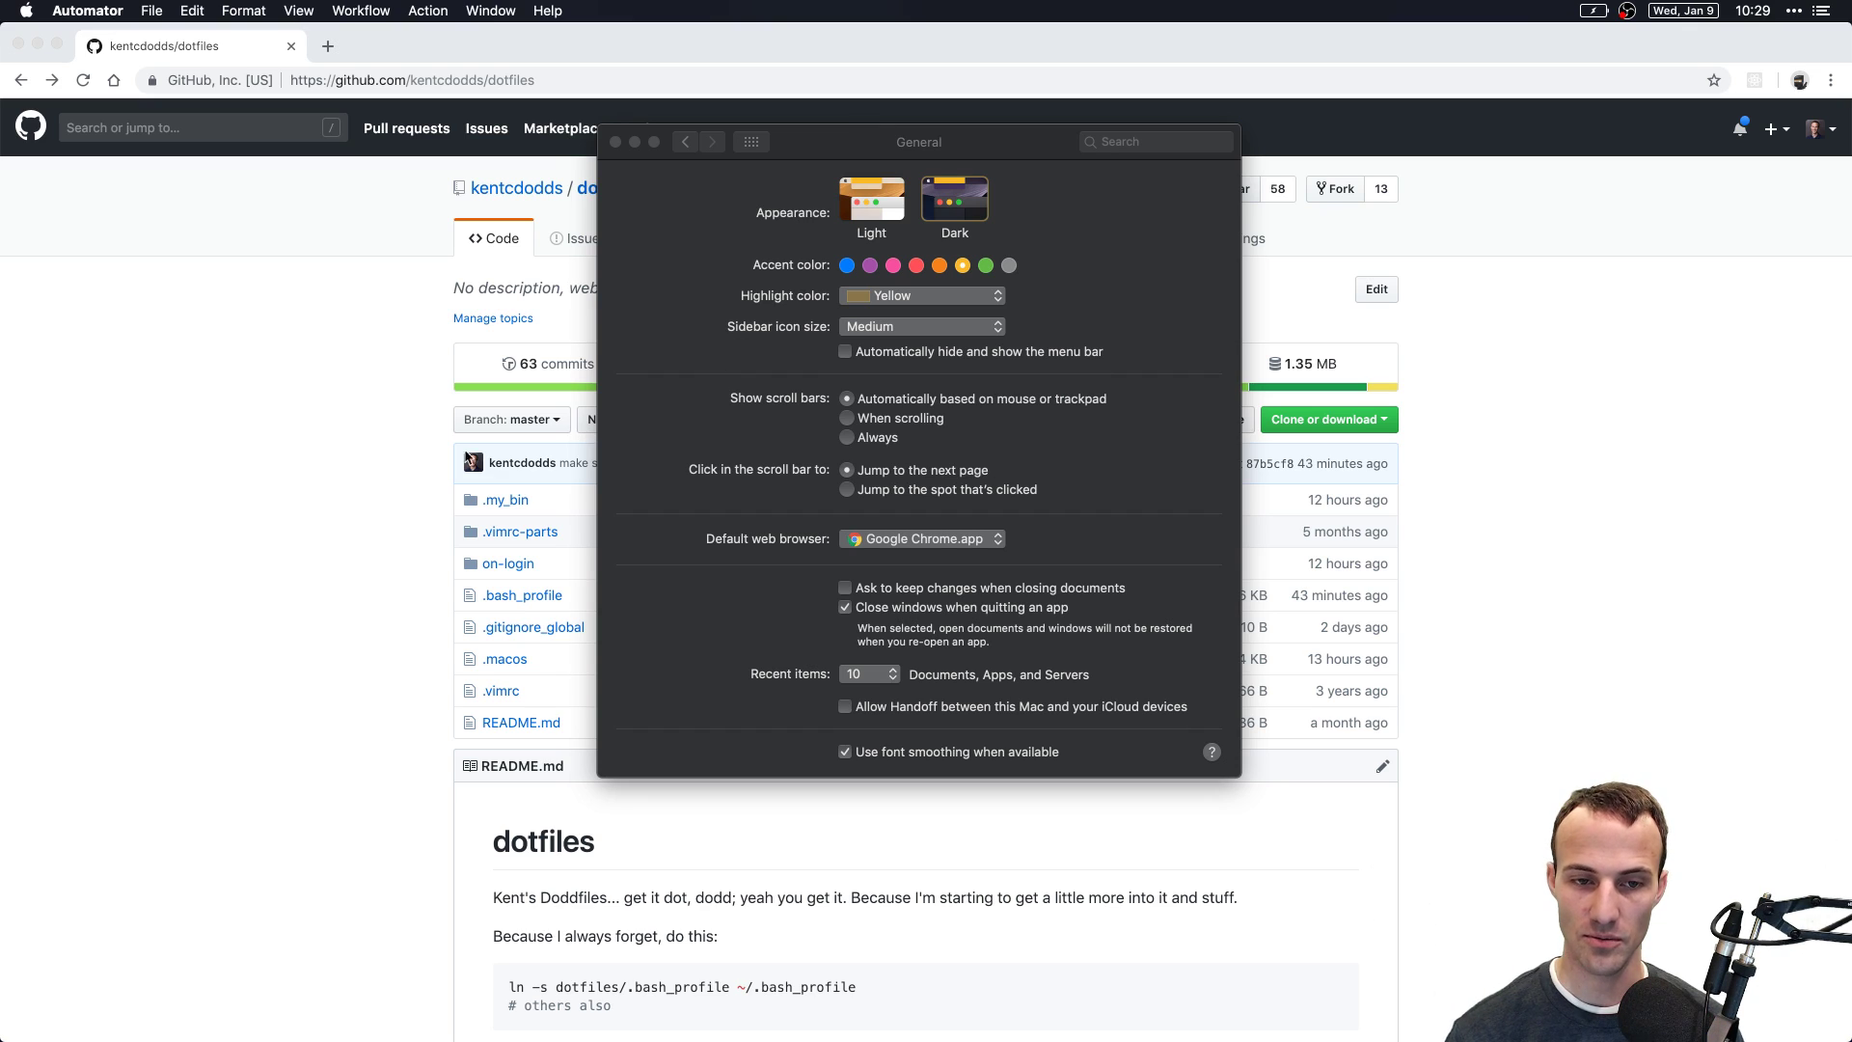
{"action": "key", "text": "super+w"}
{"action": "type", "text": "user"}
{"action": "key", "text": "Return"}
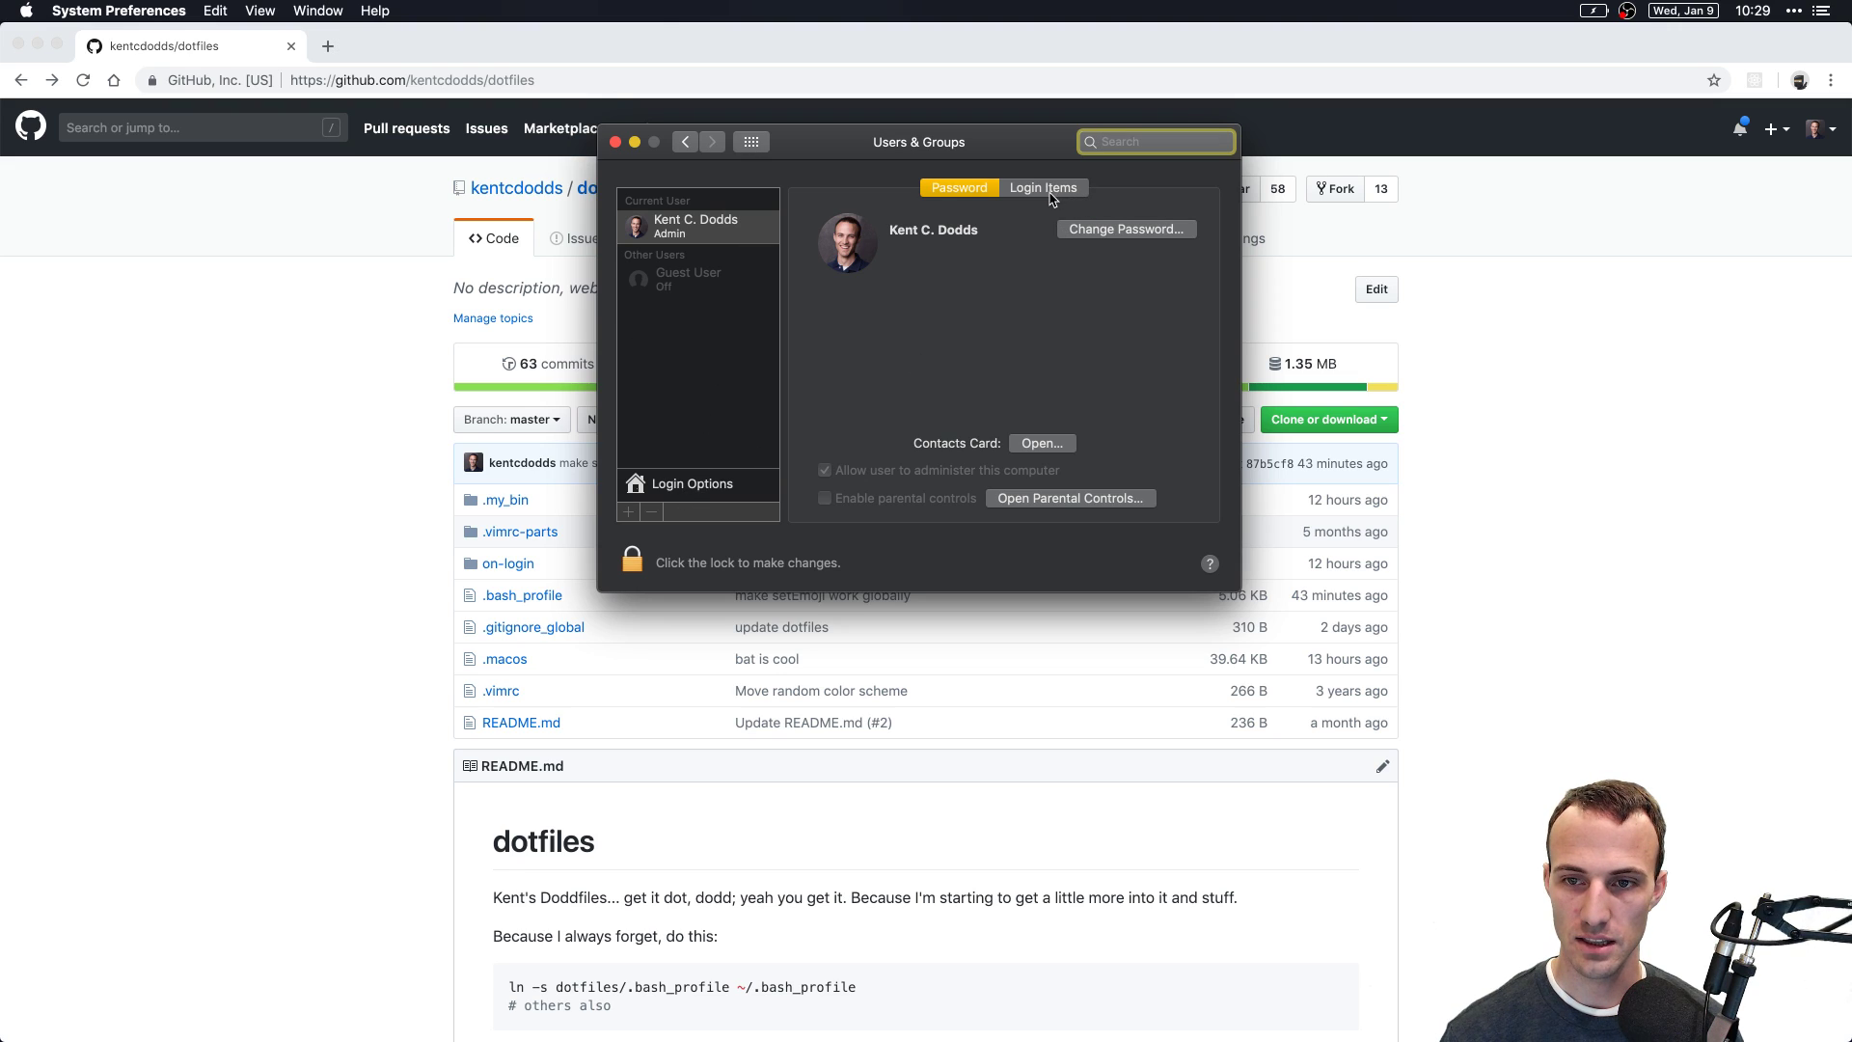
{"action": "left_click", "coordinate": [1043, 189]}
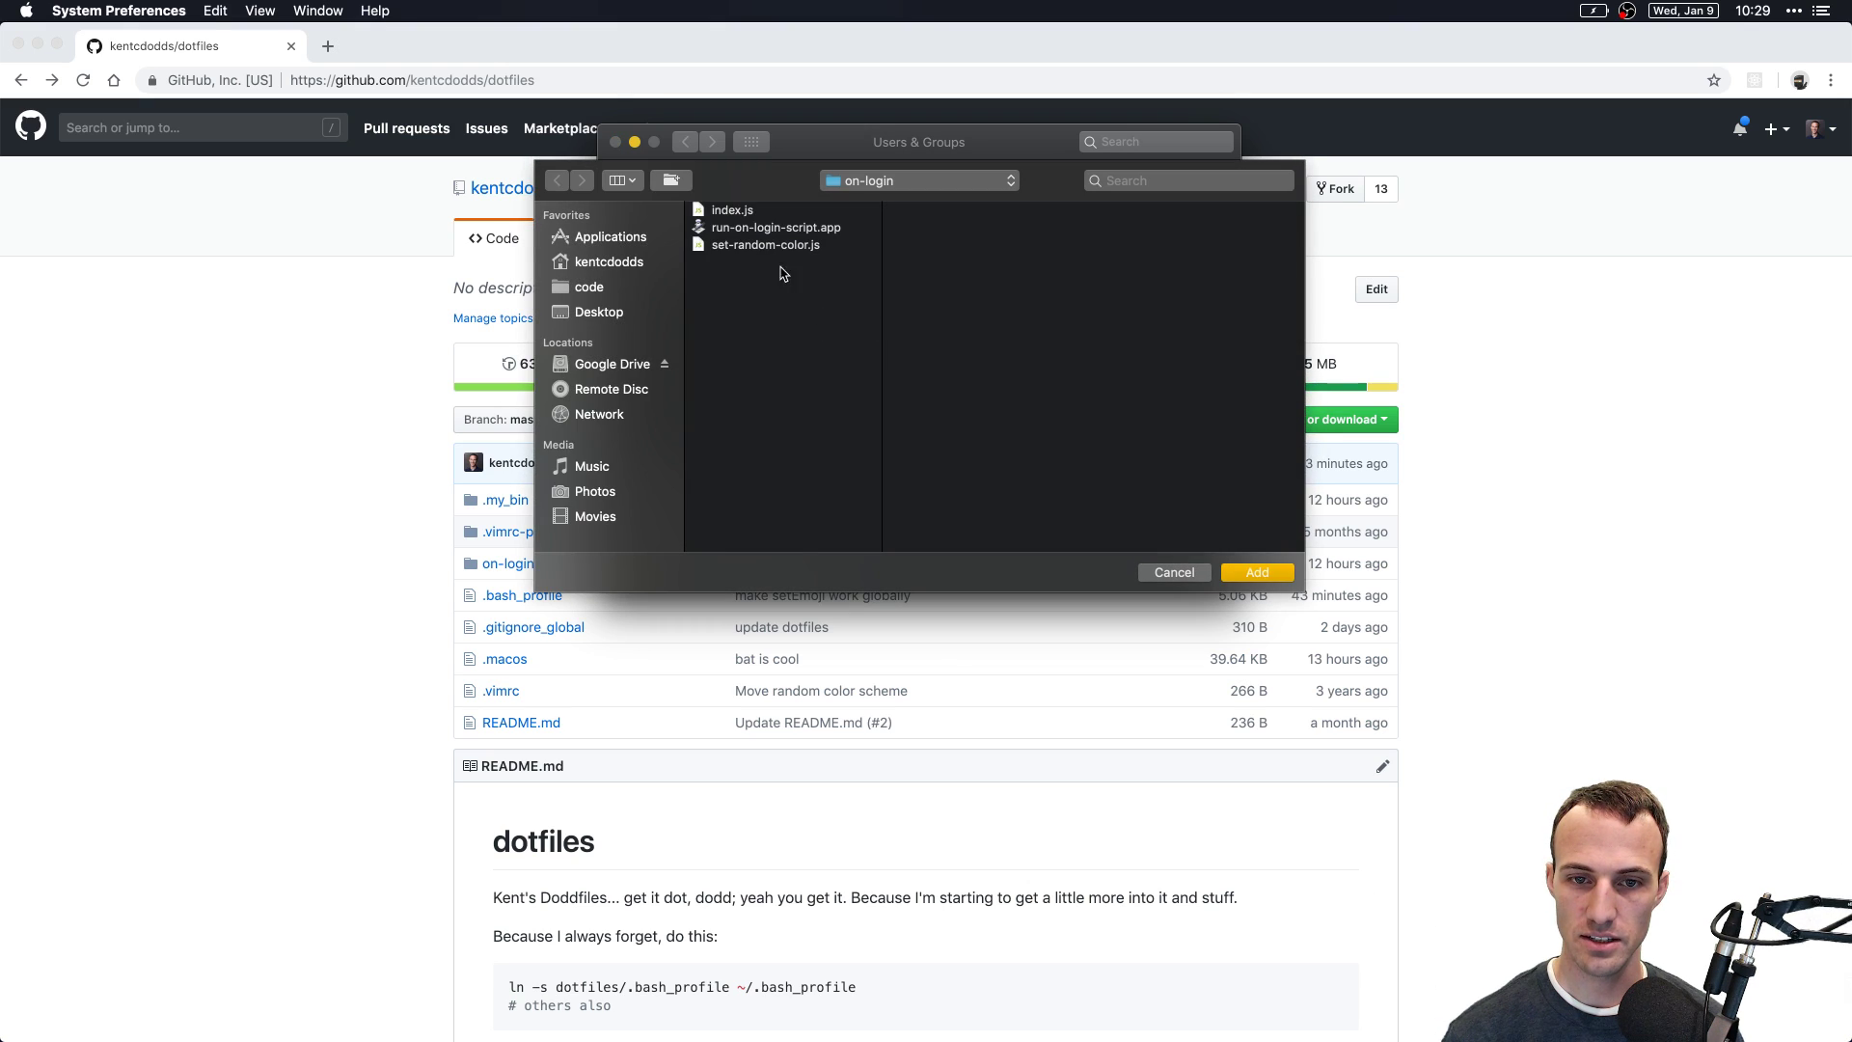
Step: Cancel adding the already-listed run-on-login-script.app and toggle its Hide checkbox
{"action": "left_click", "coordinate": [608, 263]}
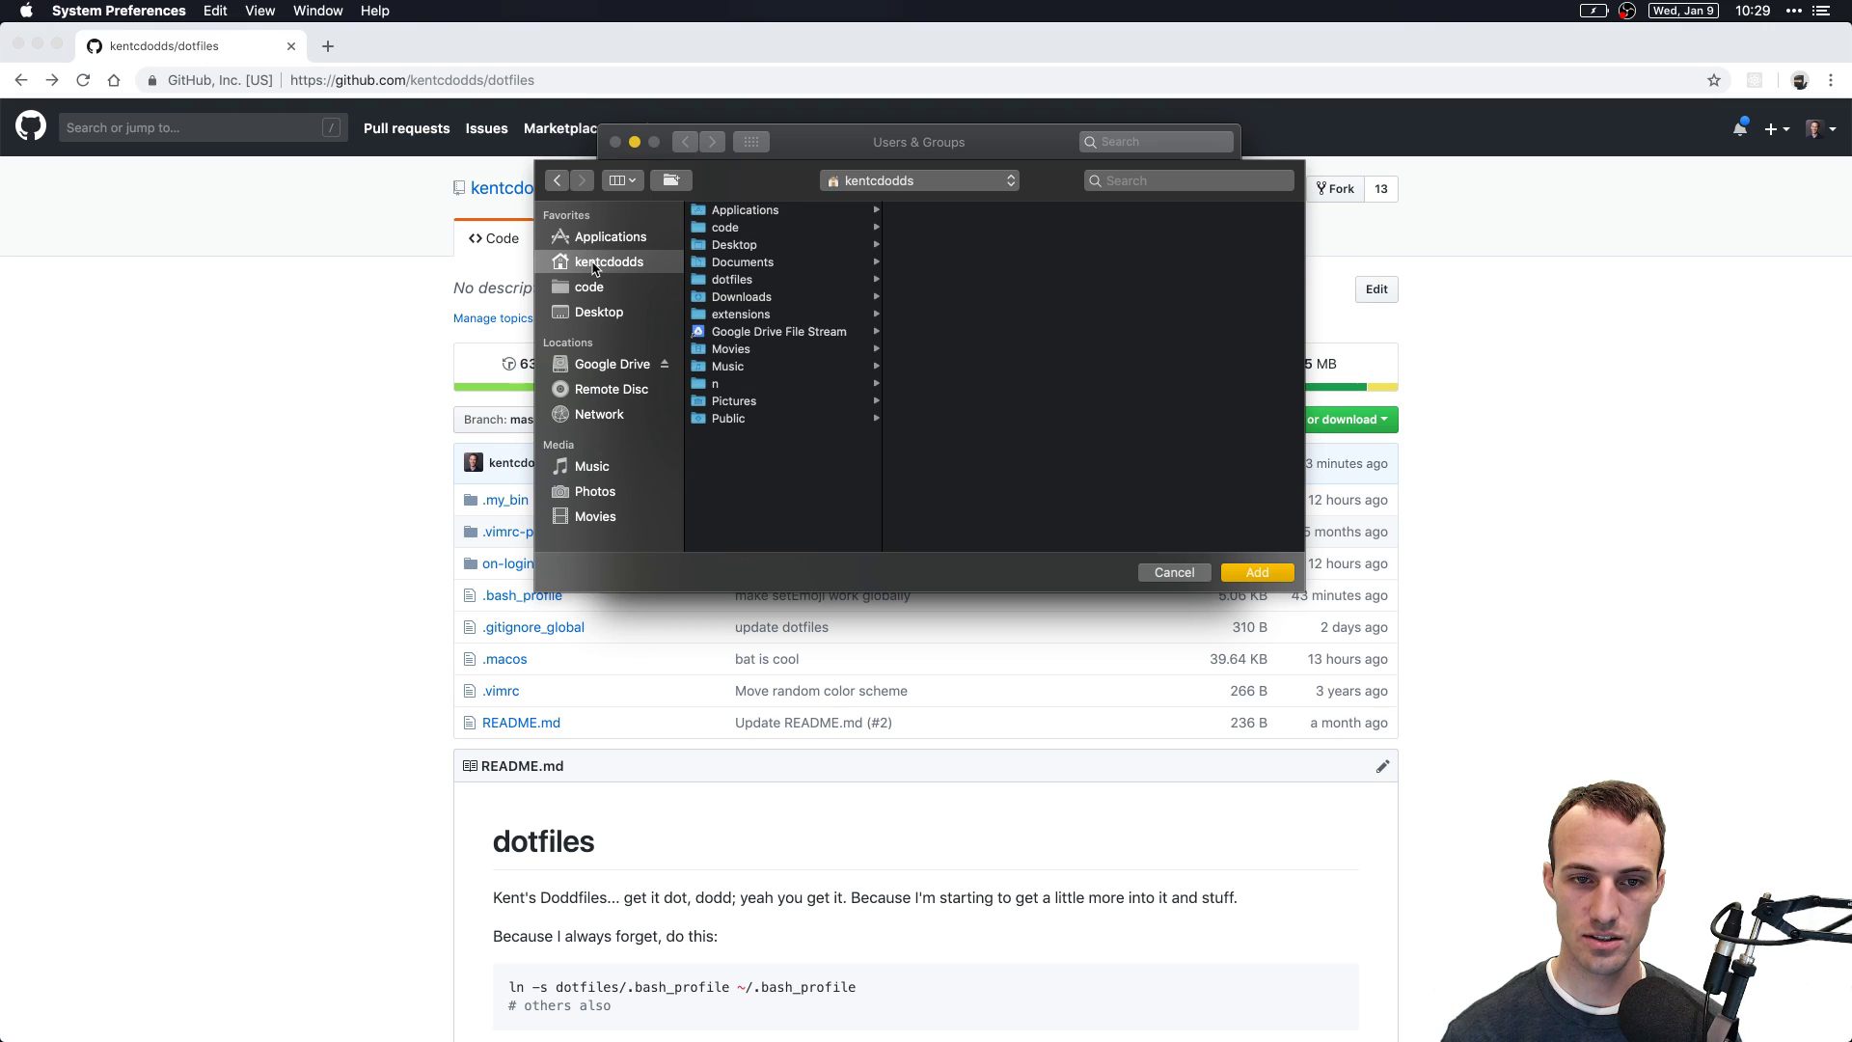
{"action": "left_click", "coordinate": [730, 279]}
{"action": "left_click", "coordinate": [926, 211]}
{"action": "left_click", "coordinate": [1165, 229]}
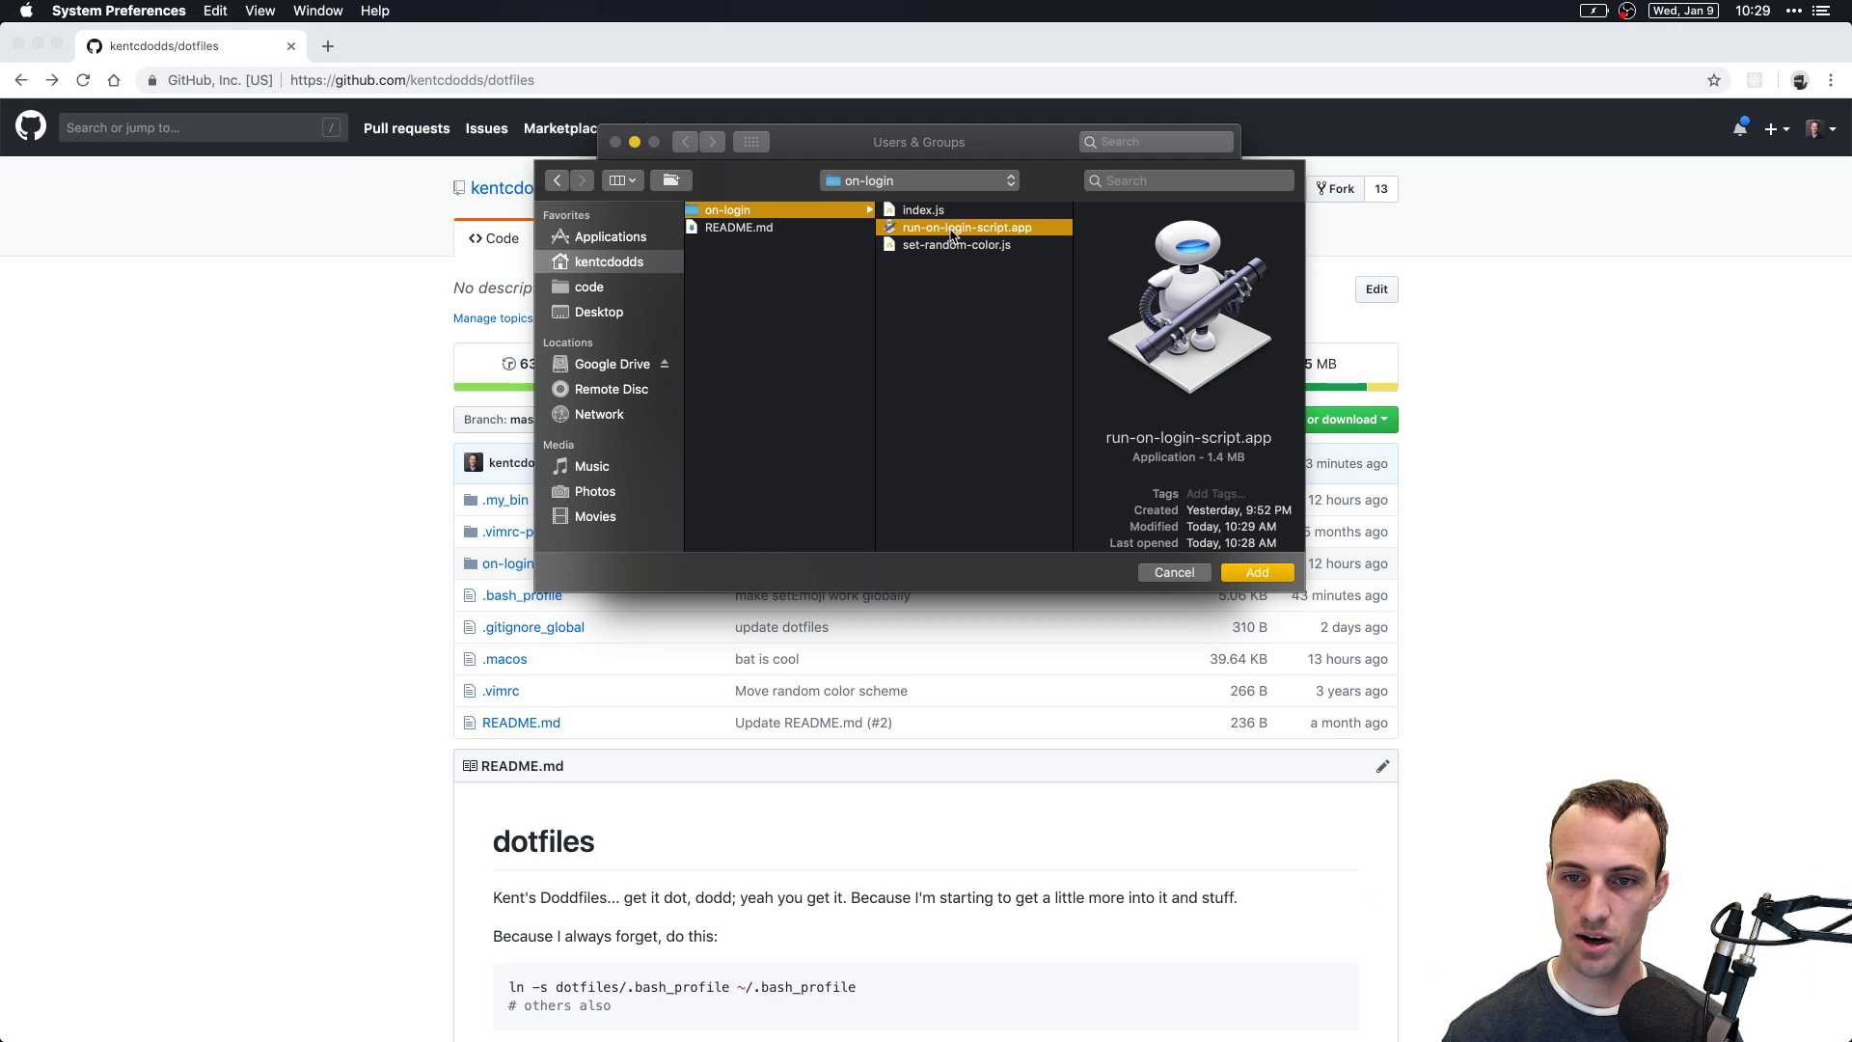
{"action": "left_click", "coordinate": [1175, 573]}
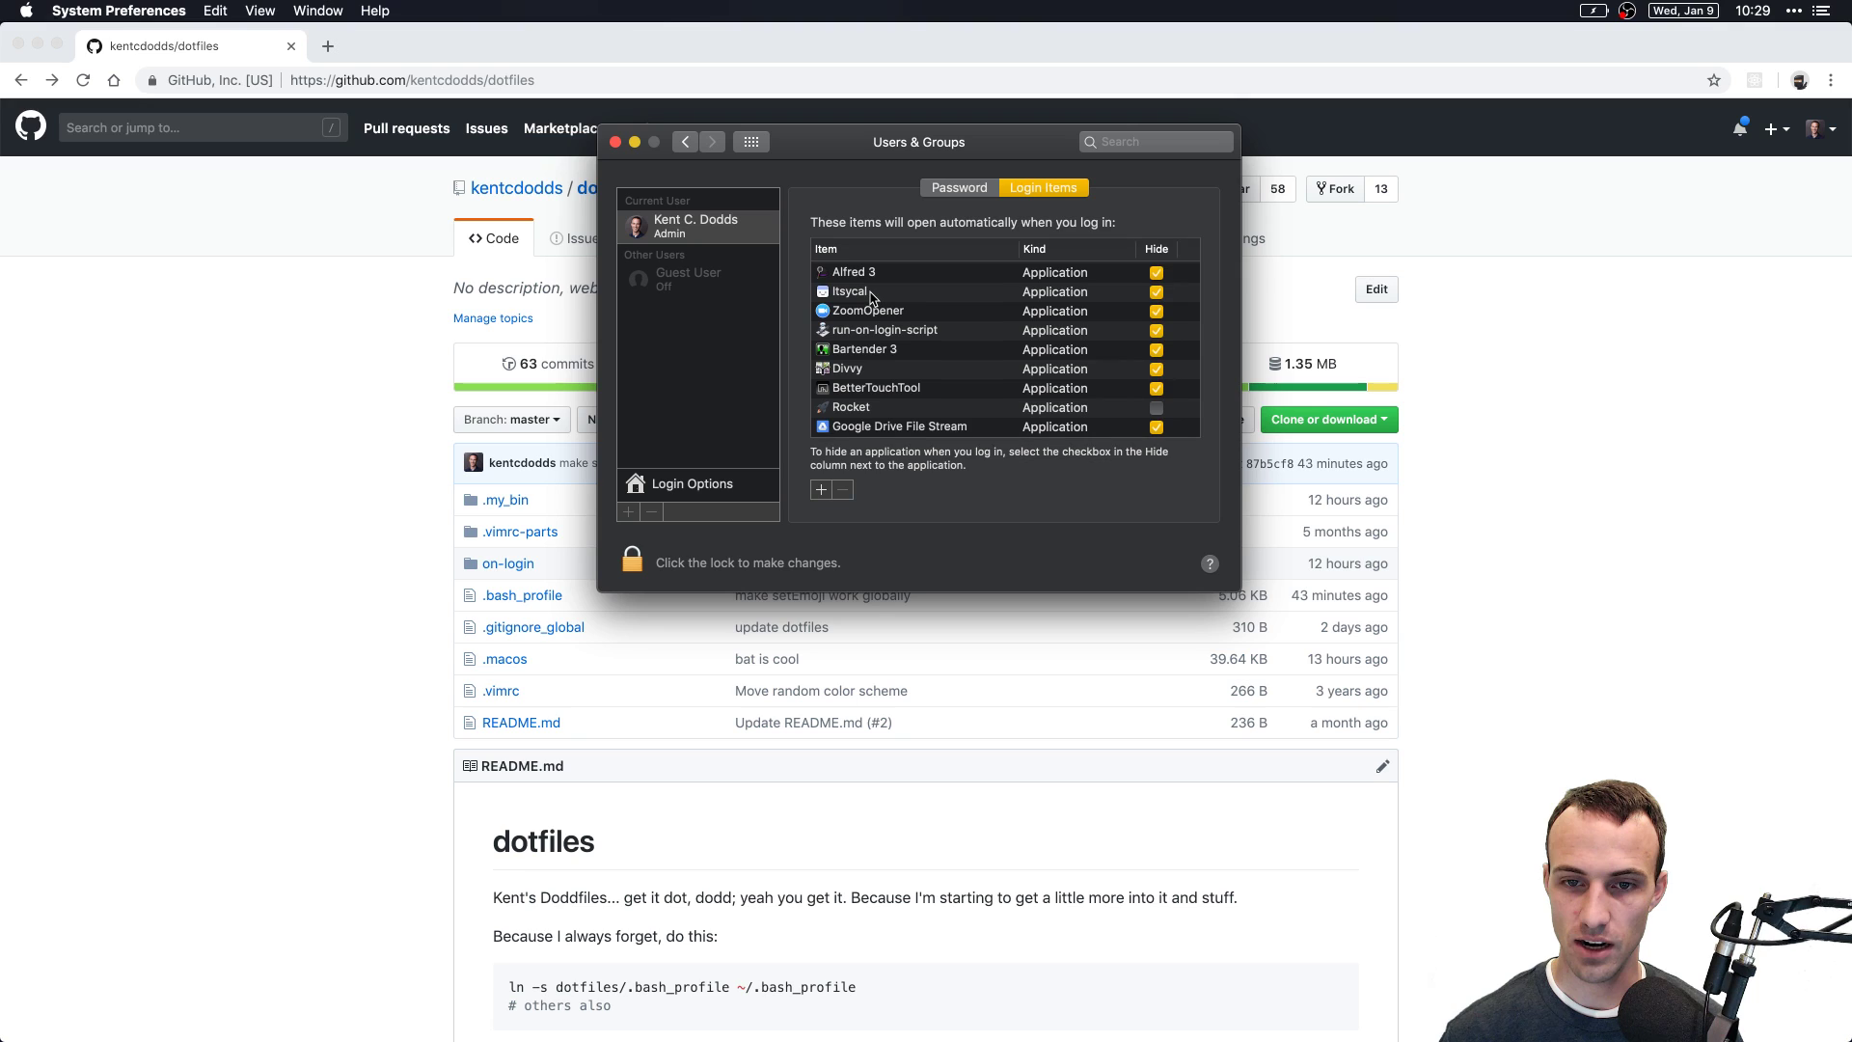
{"action": "left_click", "coordinate": [1156, 329]}
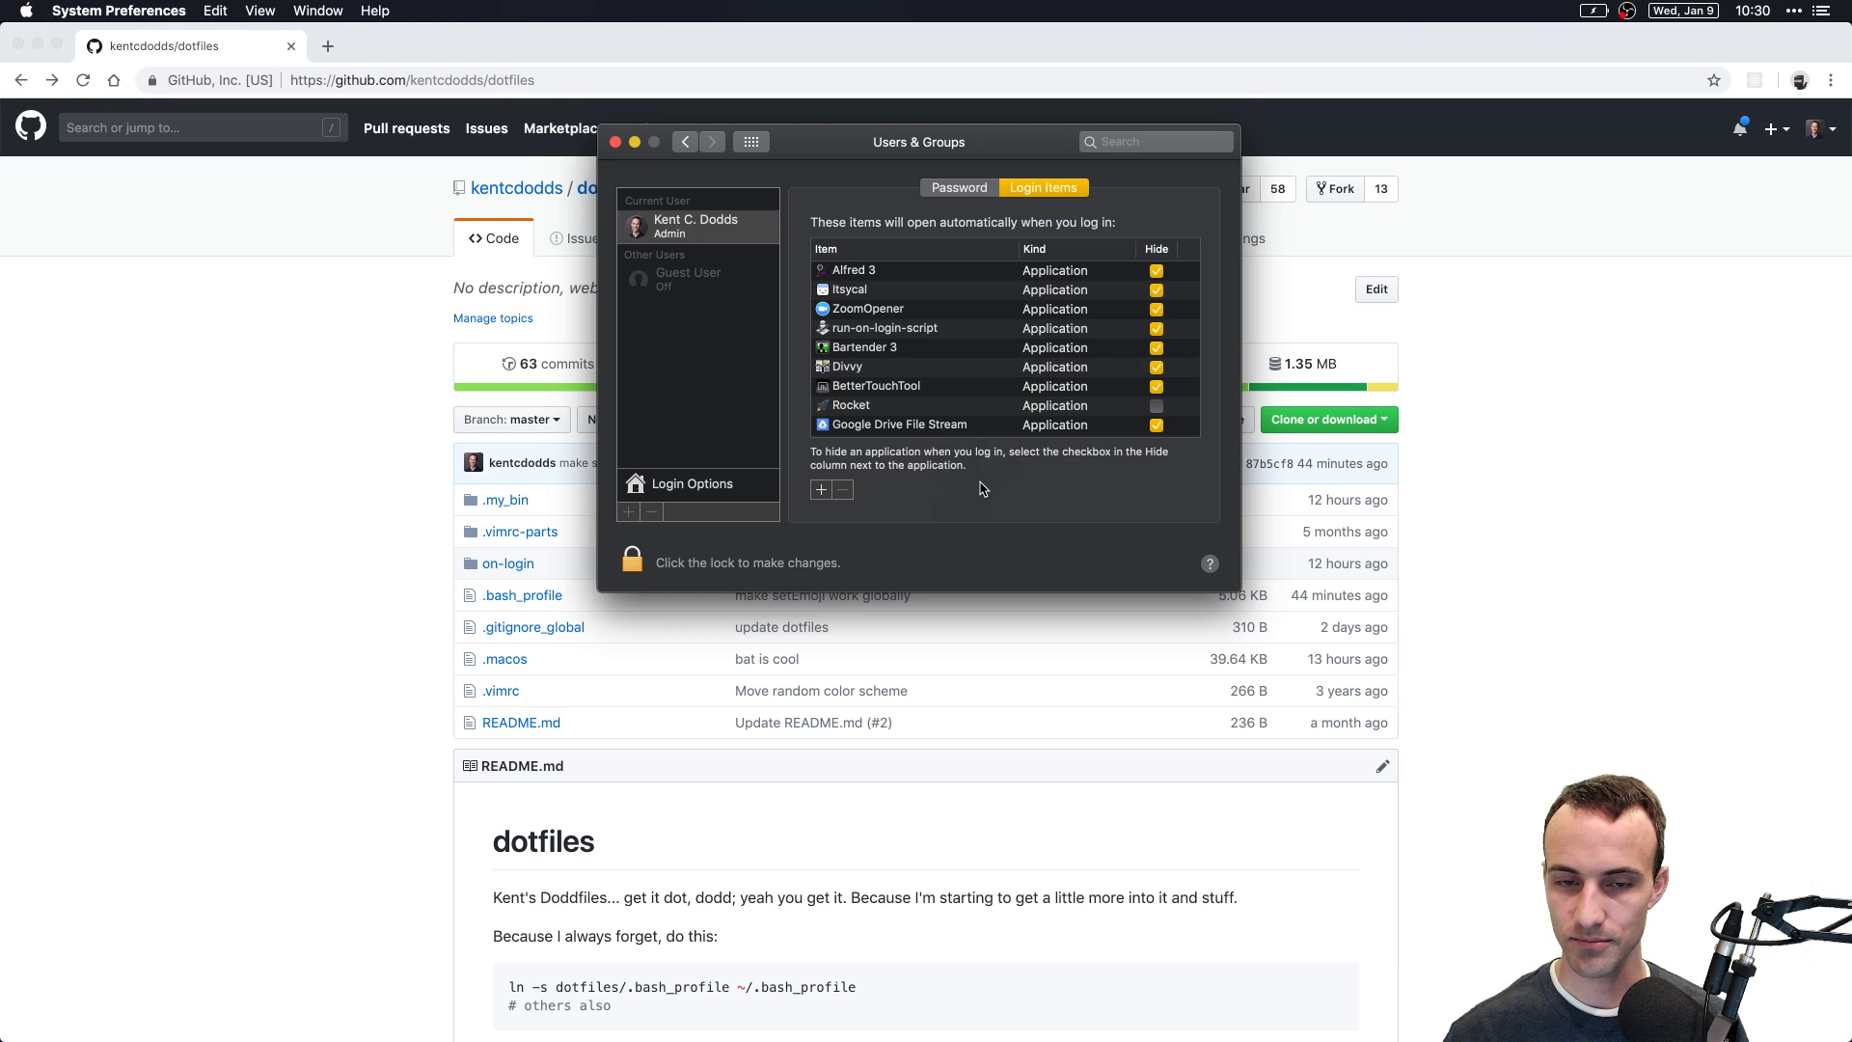
{"action": "key", "text": "super+Tab"}
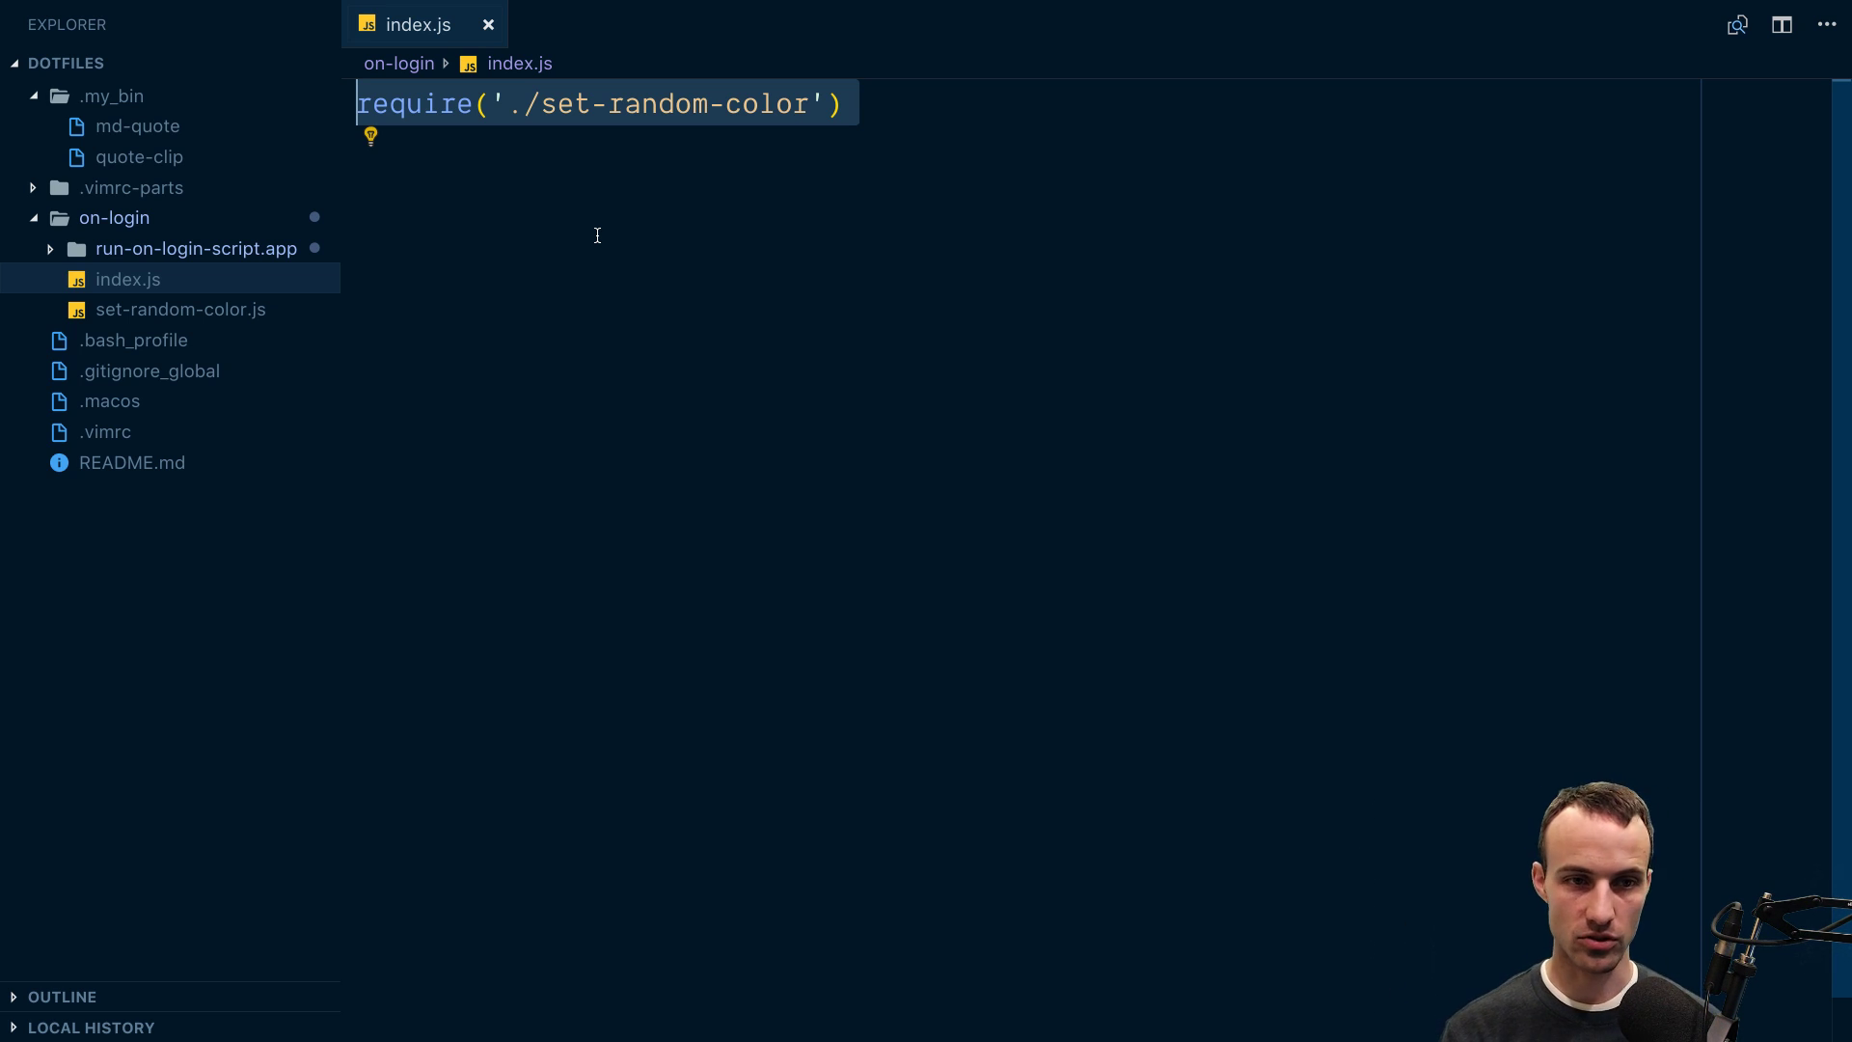
Step: Open .bash_profile and review its setEmoji section and the jestify alias's PS1
{"action": "left_click", "coordinate": [524, 504]}
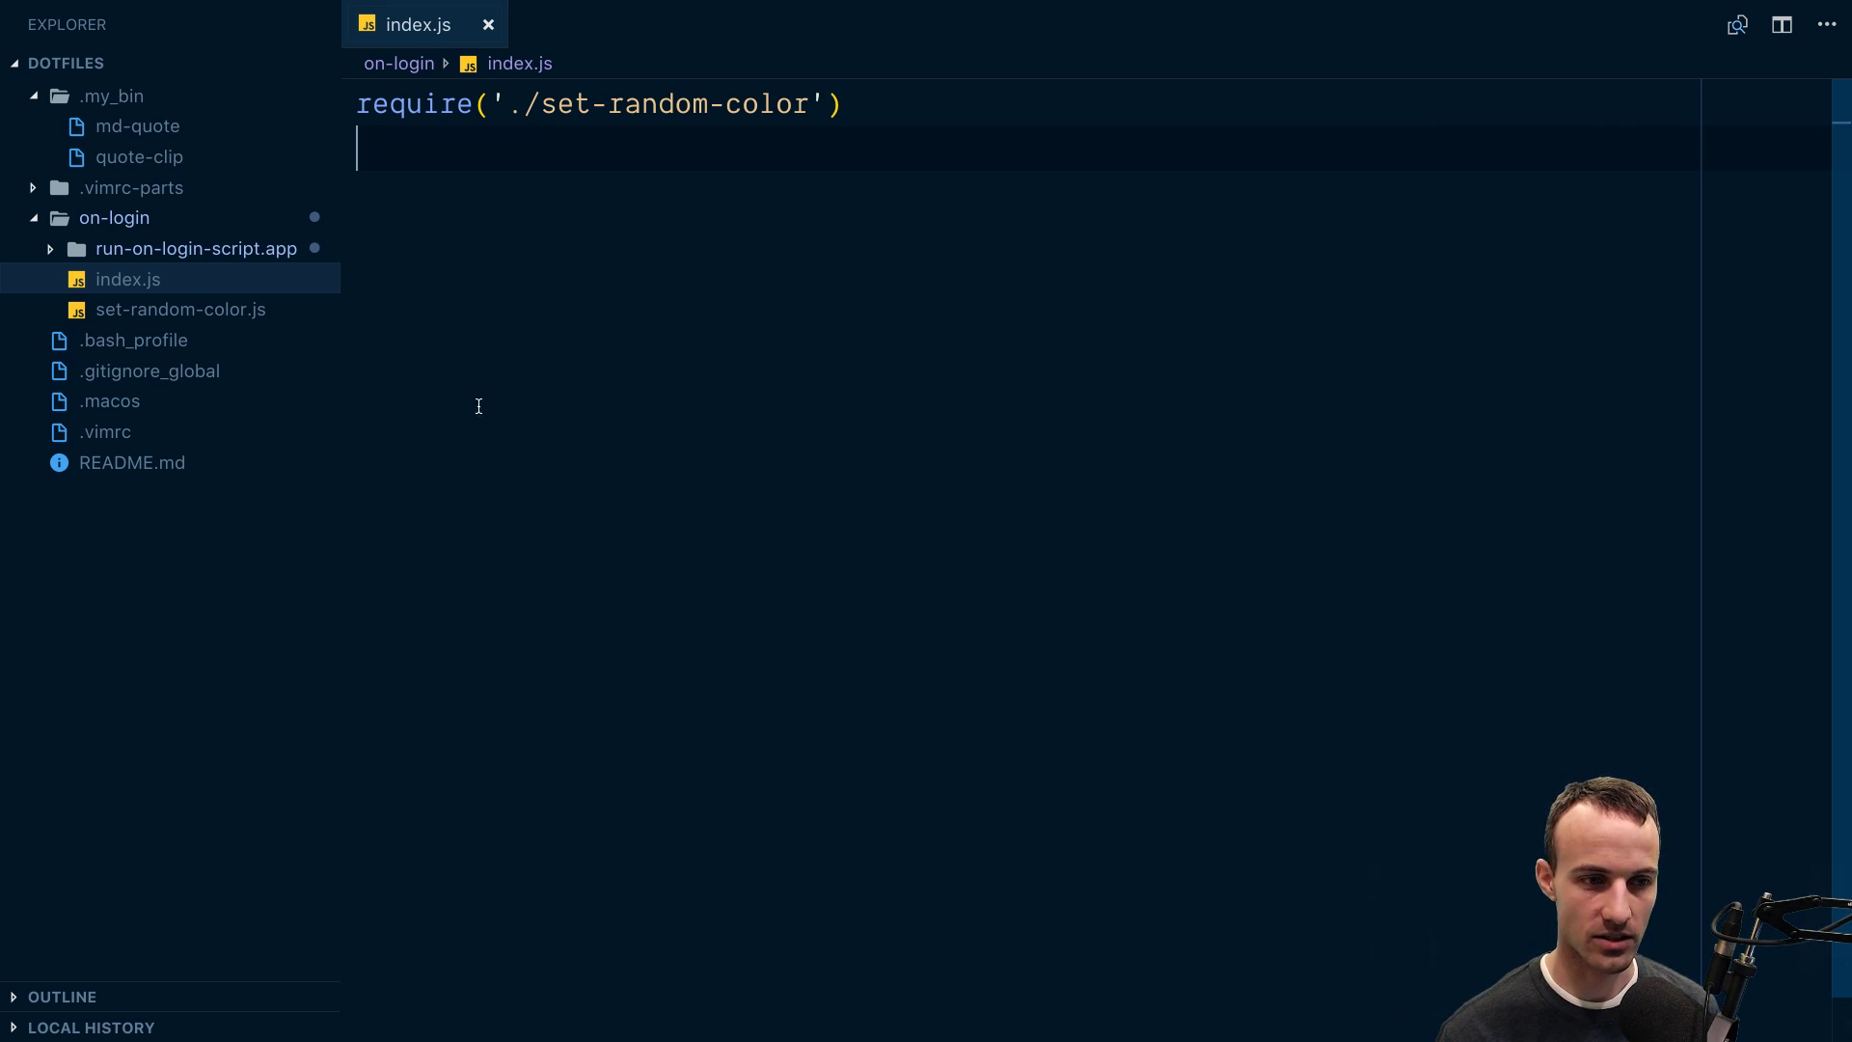
{"action": "left_click", "coordinate": [134, 340]}
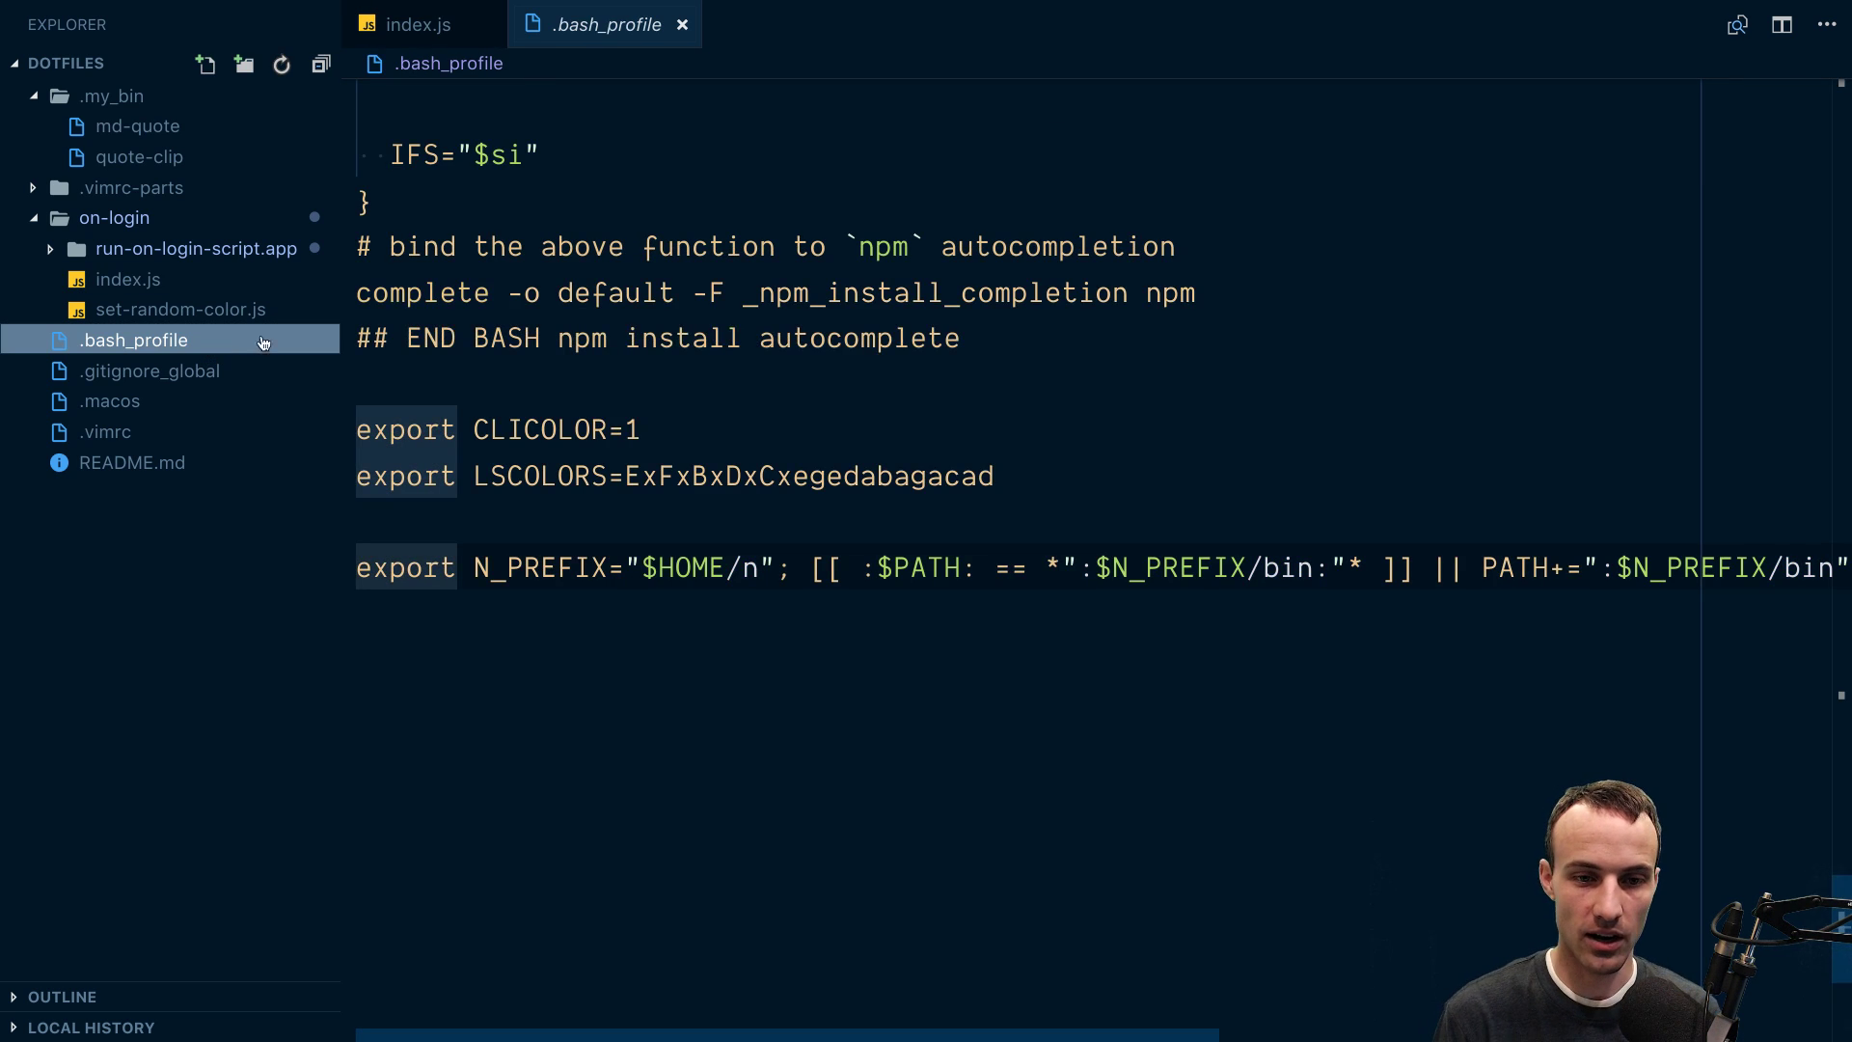
{"action": "scroll", "coordinate": [904, 346], "scroll_direction": "up", "scroll_amount": 8}
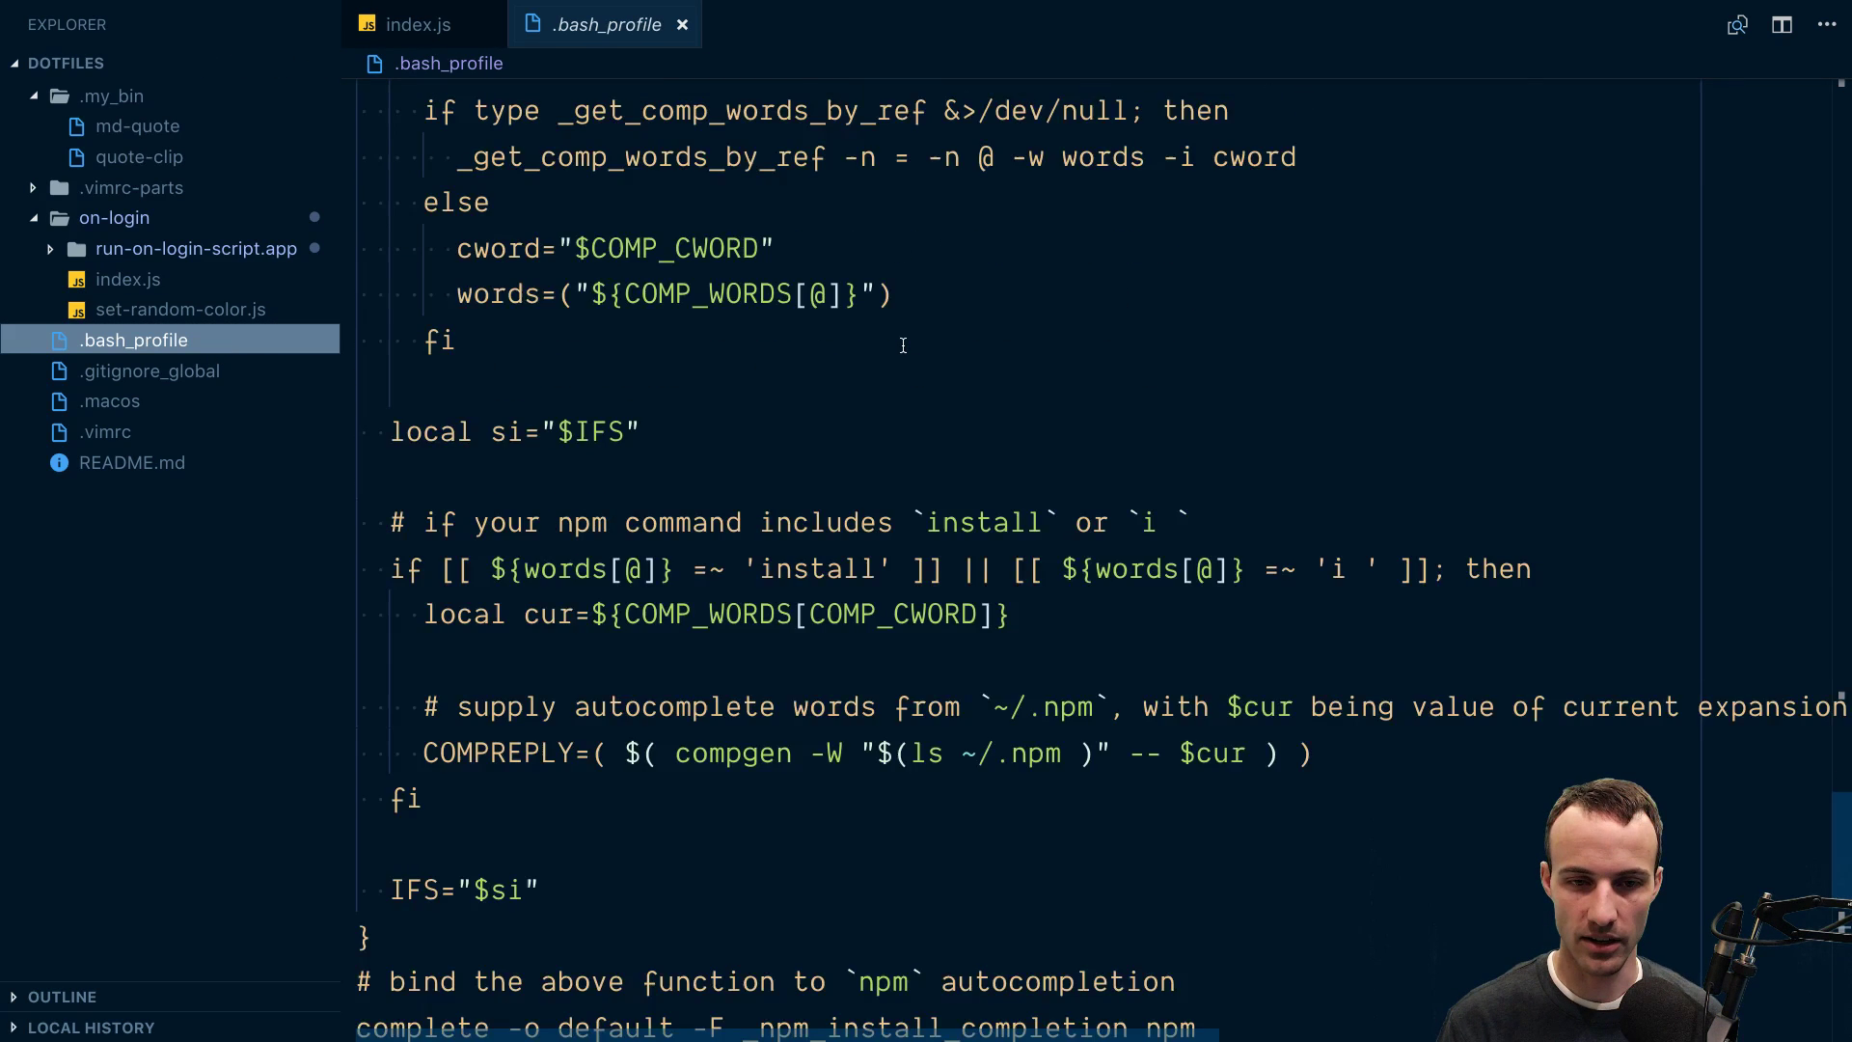
{"action": "scroll", "coordinate": [903, 344], "scroll_direction": "down", "scroll_amount": 15}
{"action": "scroll", "coordinate": [903, 345], "scroll_direction": "down", "scroll_amount": 5}
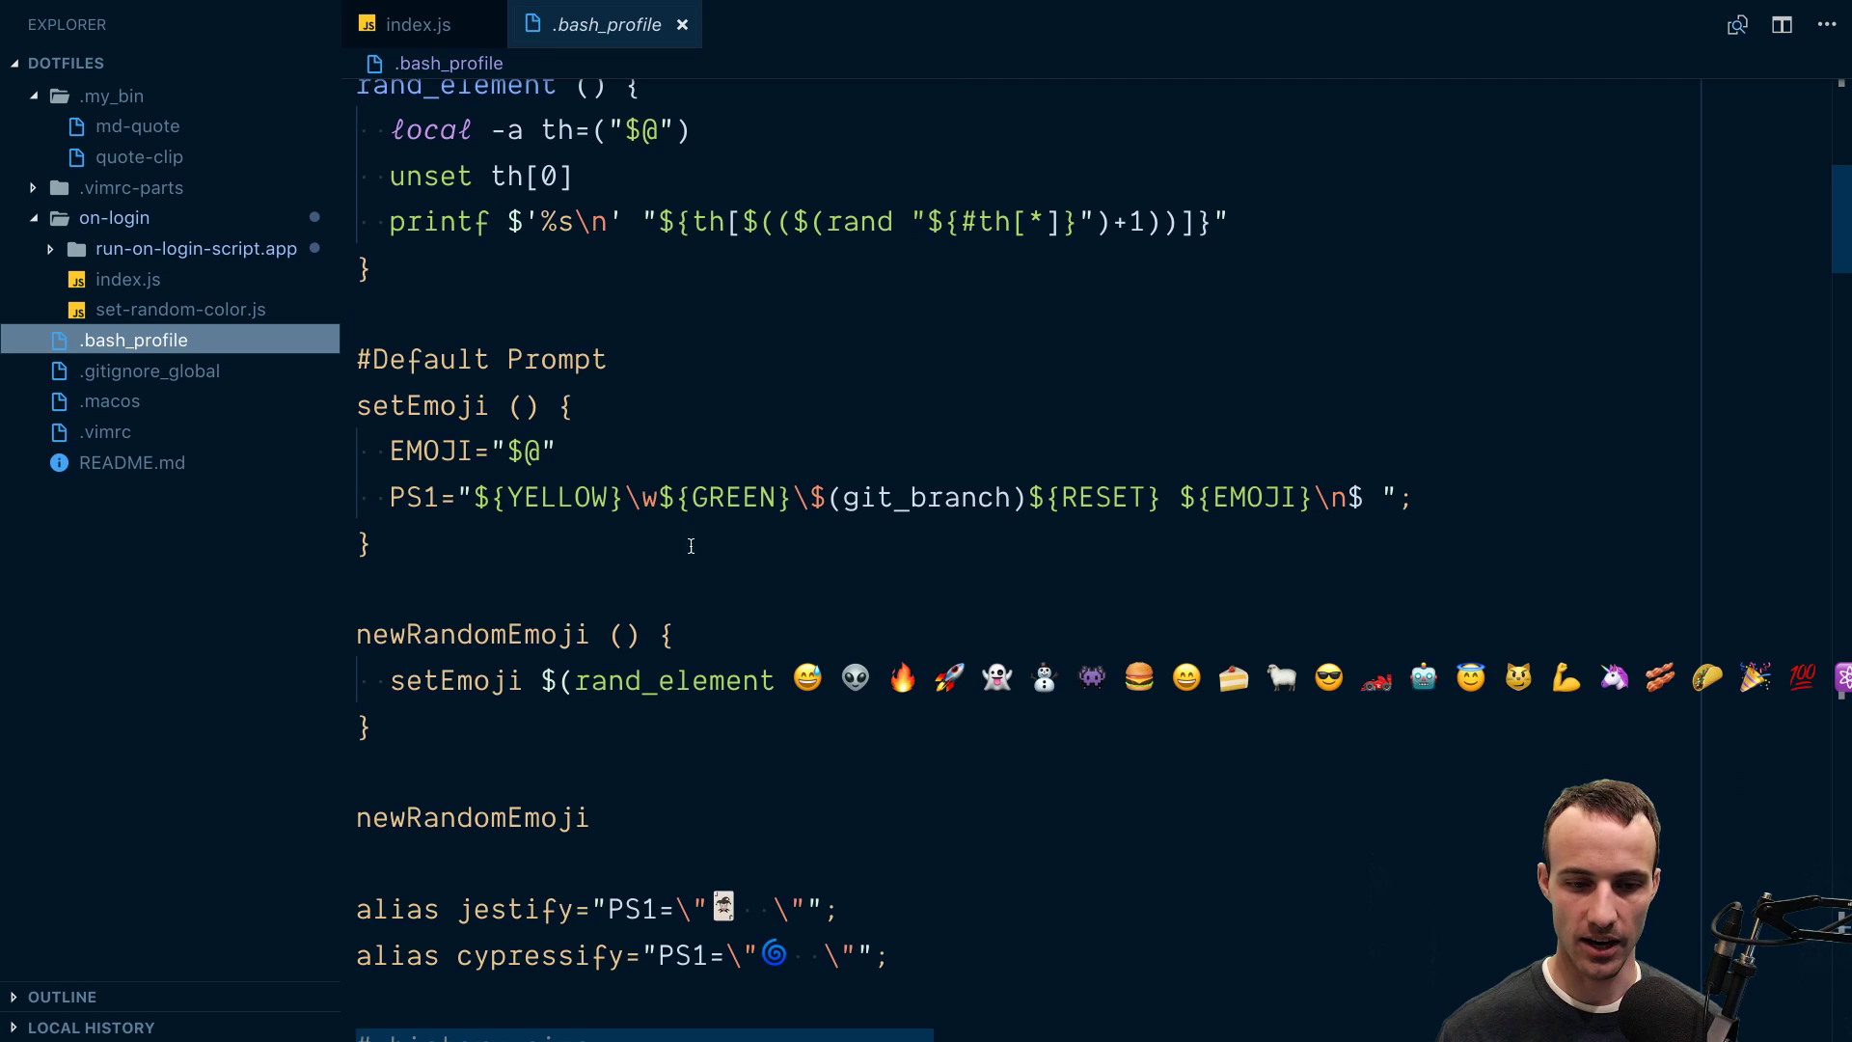
{"action": "left_click", "coordinate": [483, 596]}
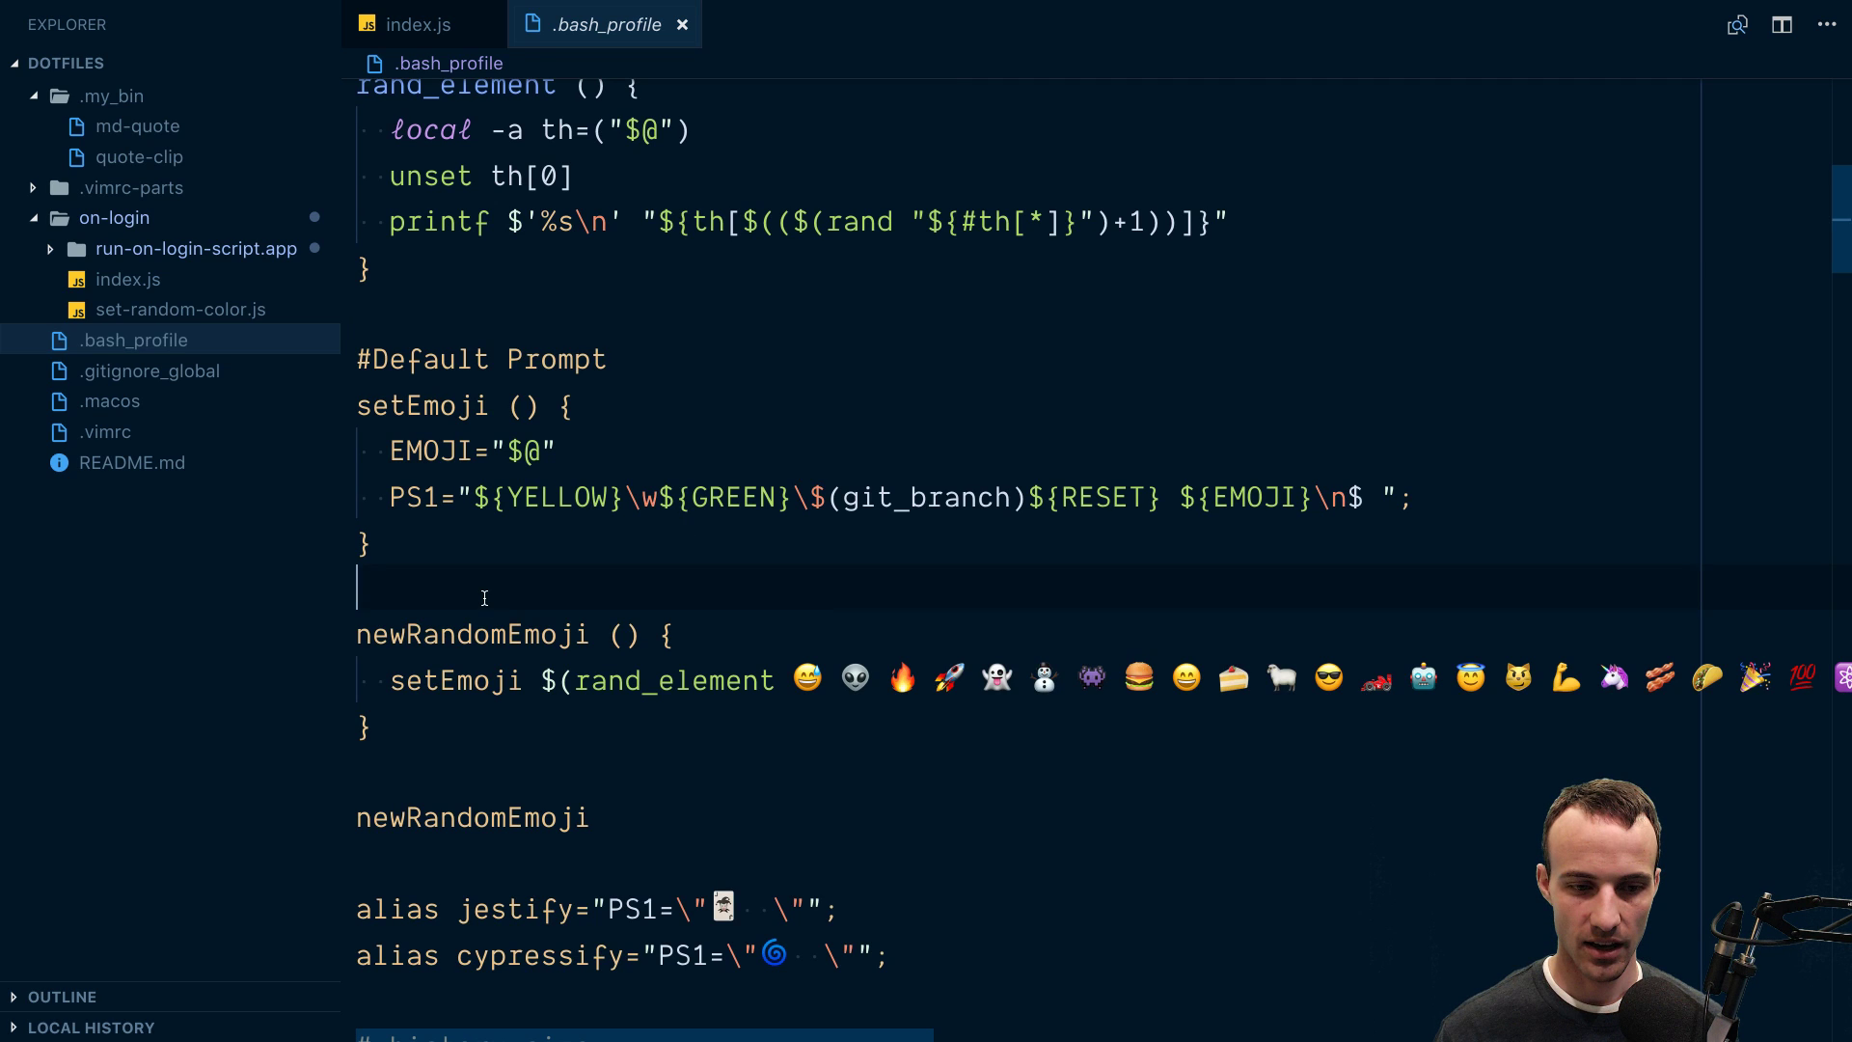
{"action": "scroll", "coordinate": [483, 596], "scroll_direction": "down", "scroll_amount": 3}
{"action": "double_click", "coordinate": [633, 747]}
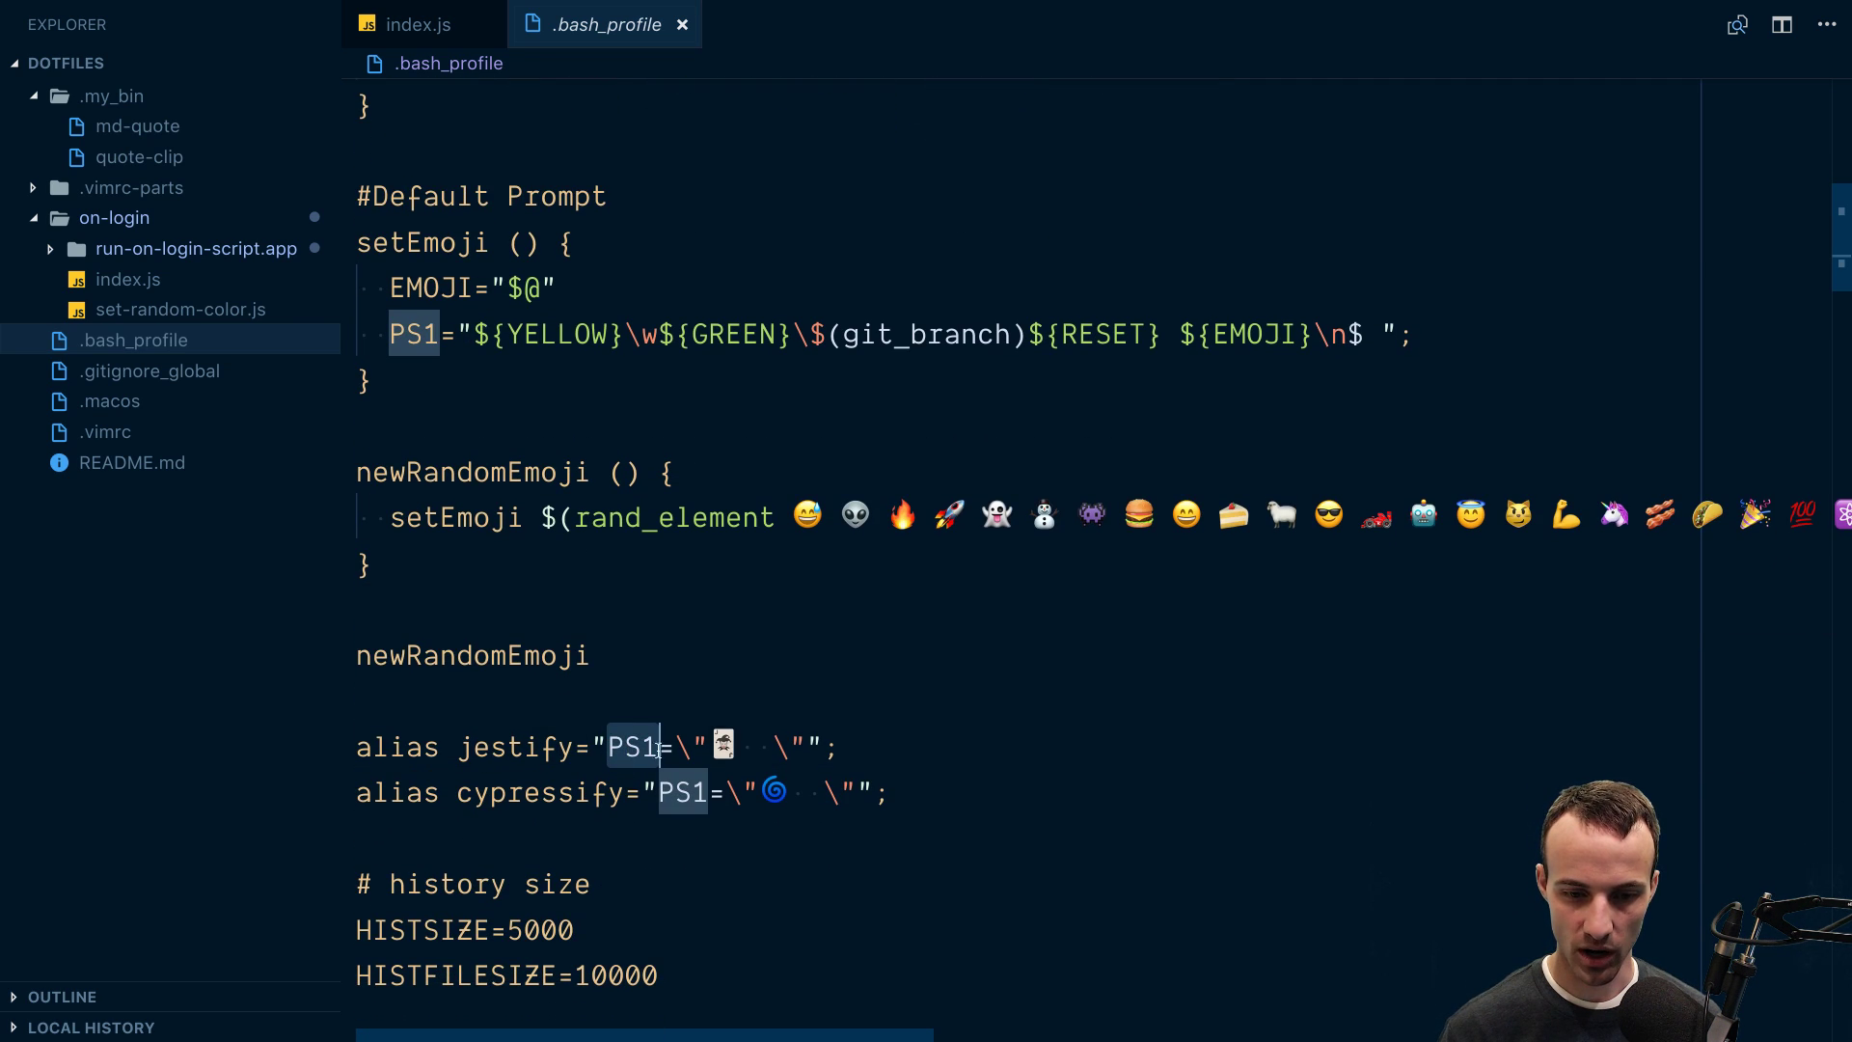
Step: Check the branch and emoji in the integrated terminal prompt, then close .bash_profile
{"action": "key", "text": "ctrl+grave"}
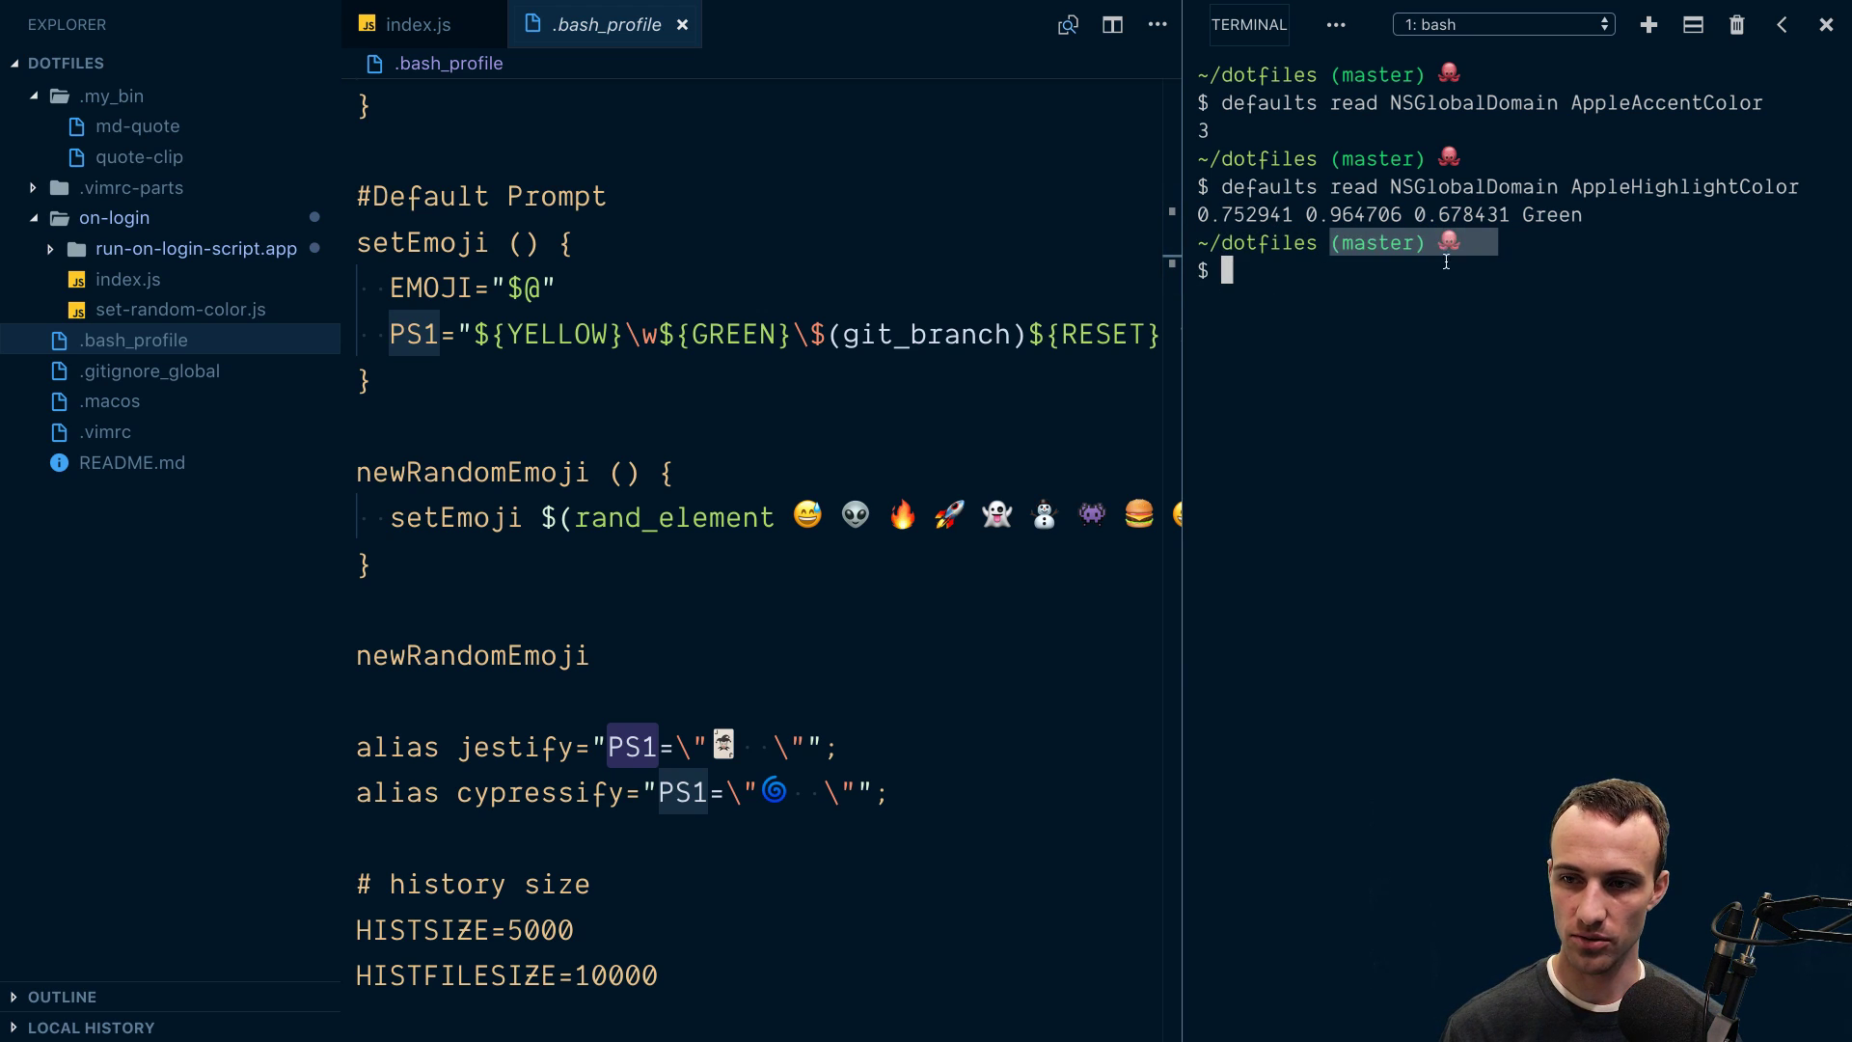
{"action": "left_click", "coordinate": [768, 564]}
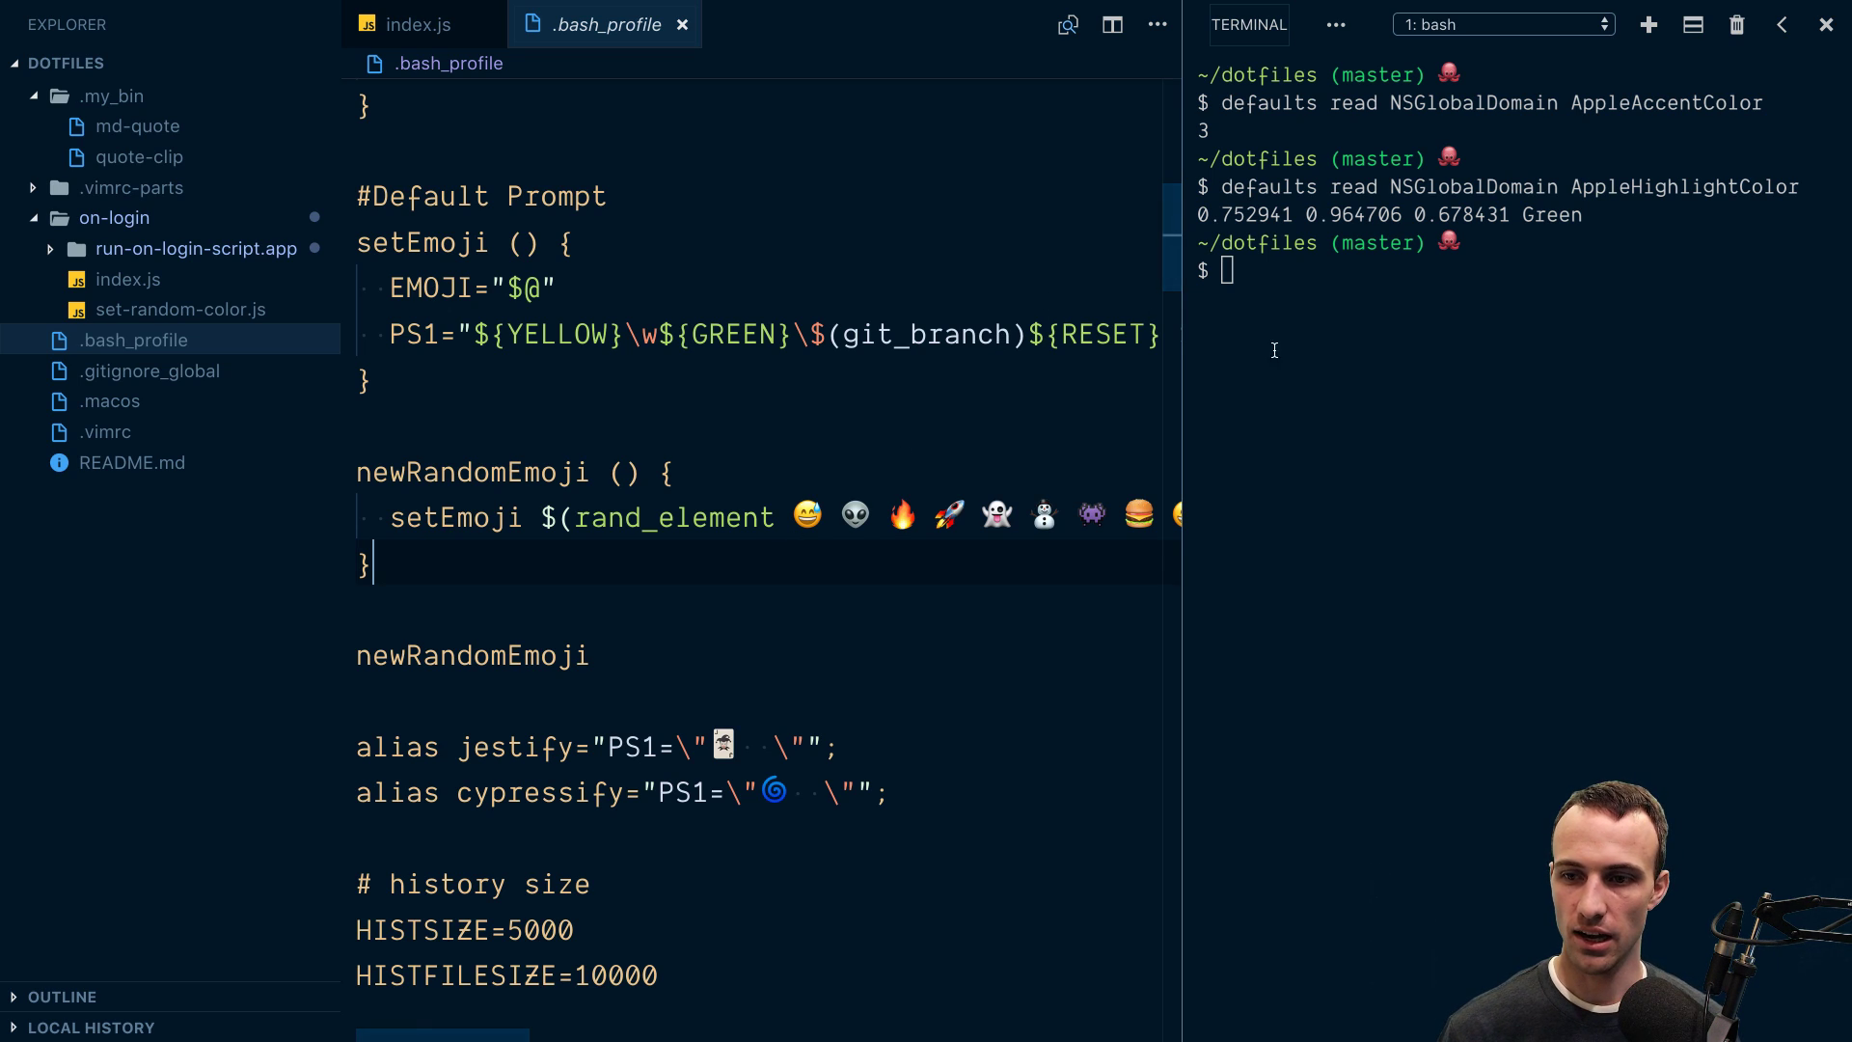
{"action": "left_click", "coordinate": [1332, 242]}
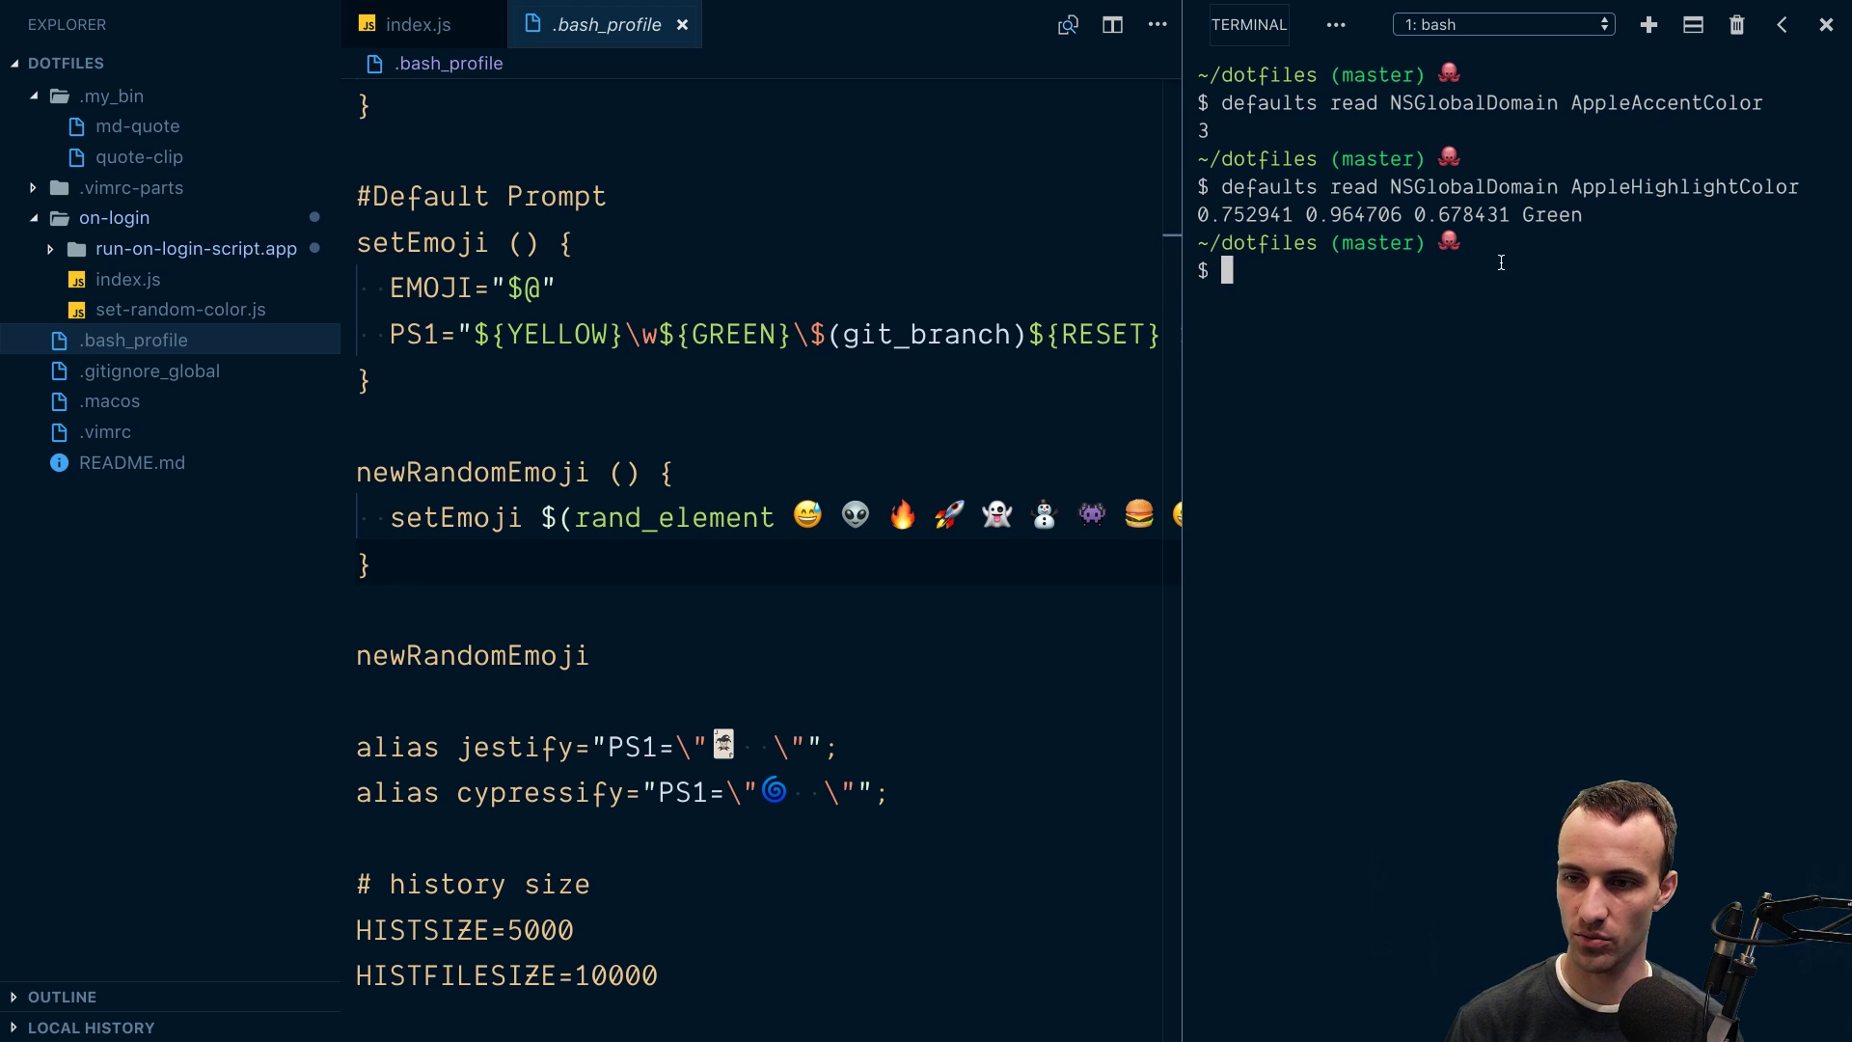
{"action": "left_click_drag", "start_coordinate": [1419, 243], "coordinate": [1609, 247]}
{"action": "left_click", "coordinate": [658, 602]}
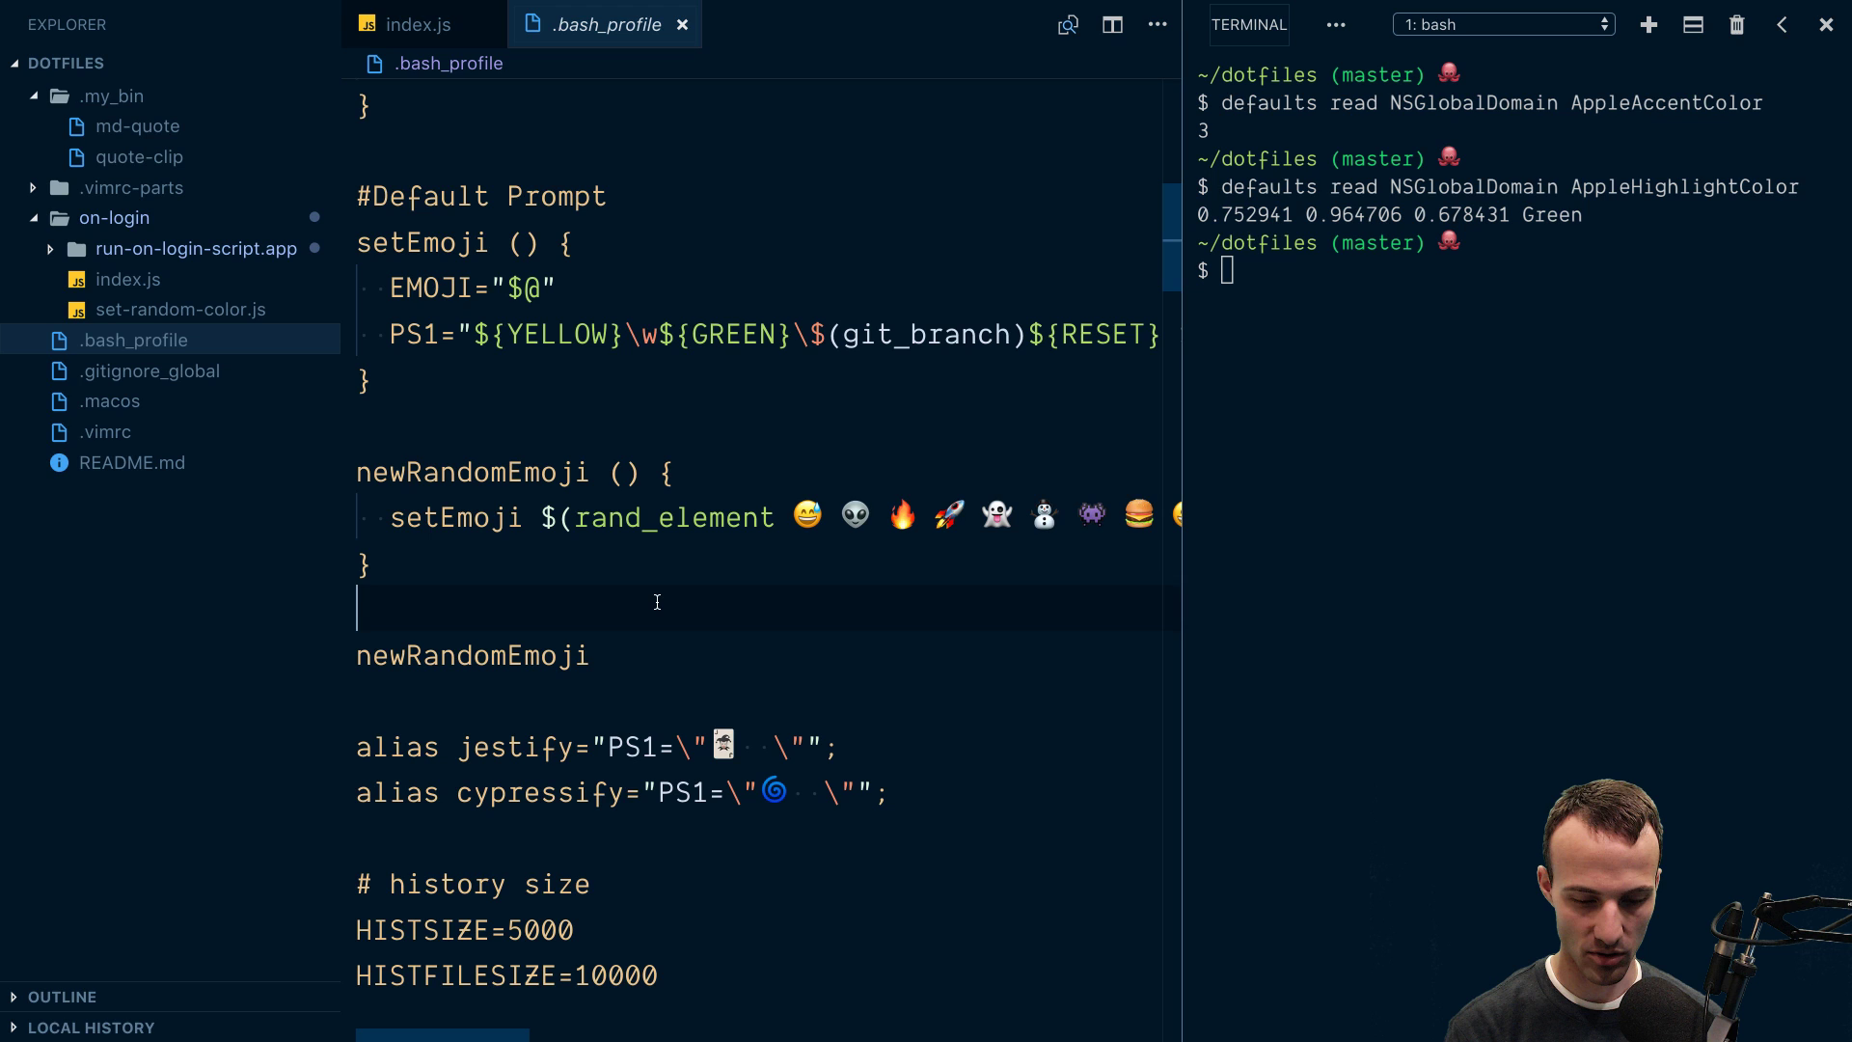
{"action": "key", "text": "ctrl+grave"}
{"action": "scroll", "coordinate": [657, 603], "scroll_direction": "right", "scroll_amount": 10}
{"action": "scroll", "coordinate": [657, 601], "scroll_direction": "right", "scroll_amount": 5}
{"action": "scroll", "coordinate": [658, 603], "scroll_direction": "right", "scroll_amount": 5}
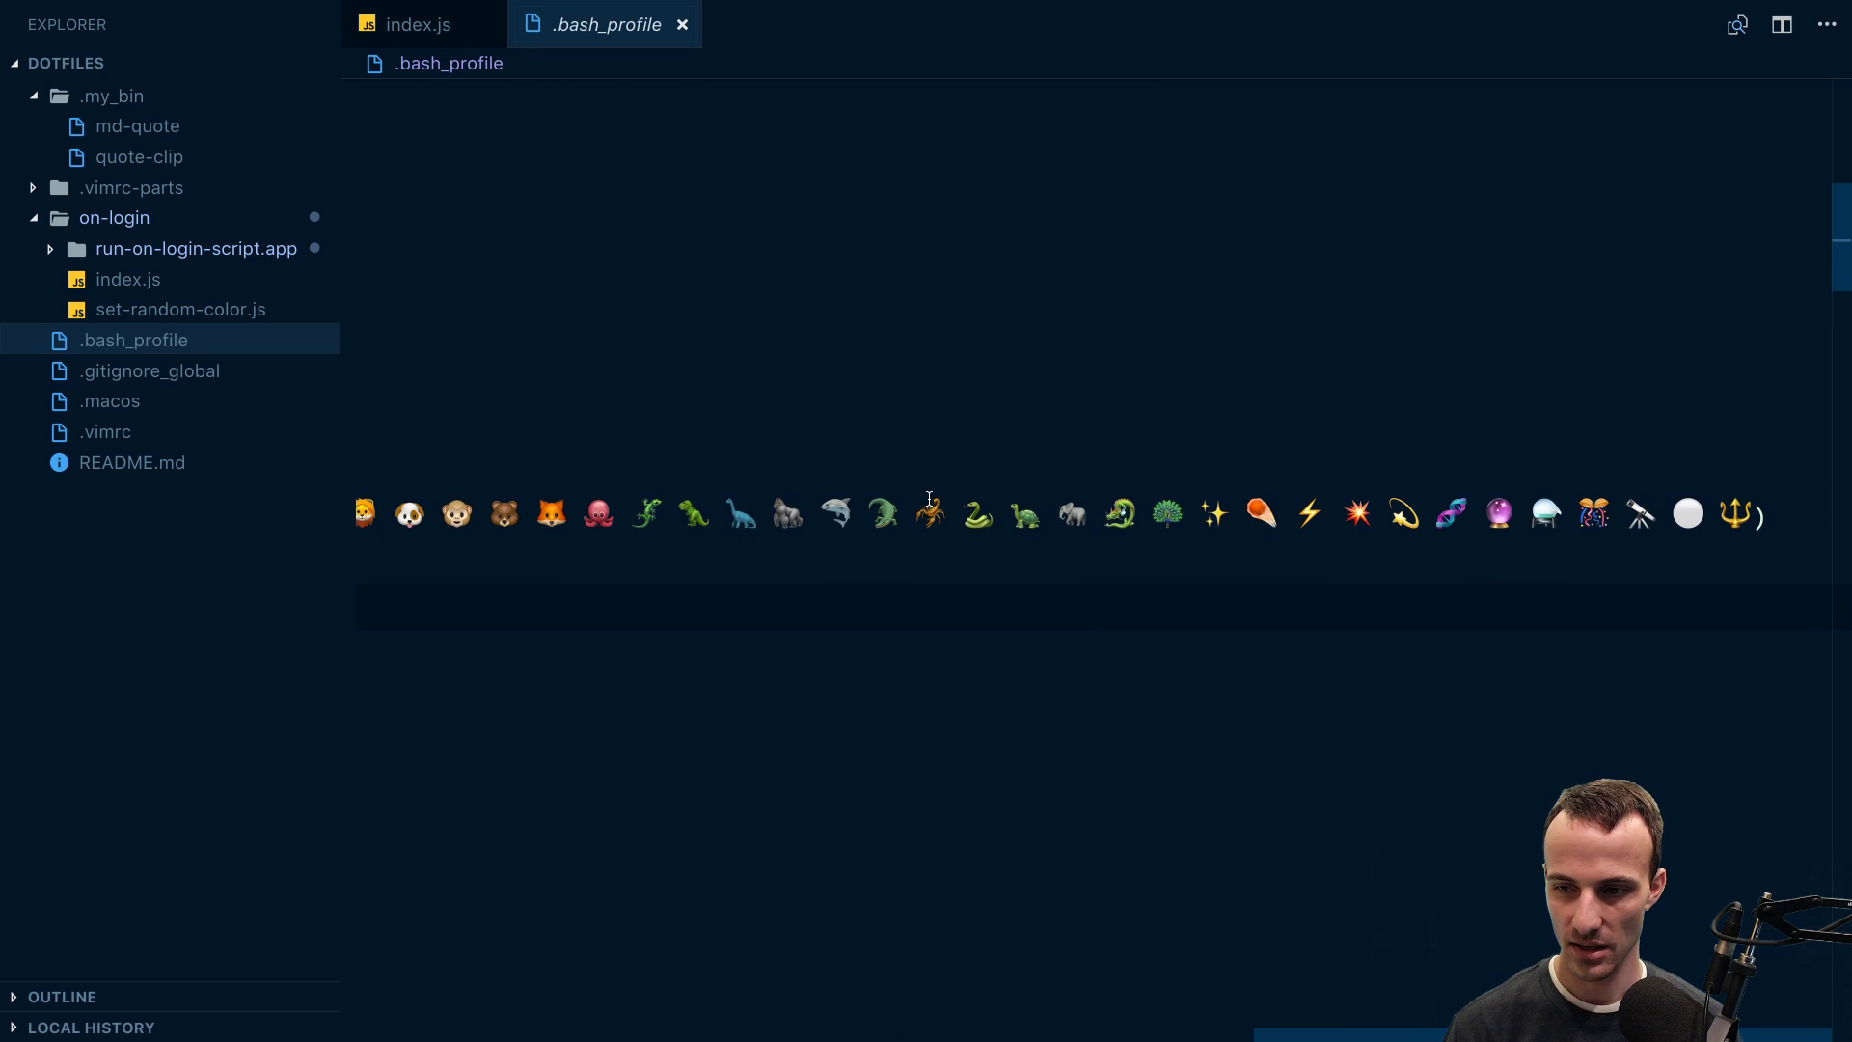
{"action": "scroll", "coordinate": [930, 498], "scroll_direction": "left", "scroll_amount": 8}
{"action": "scroll", "coordinate": [928, 500], "scroll_direction": "left", "scroll_amount": 10}
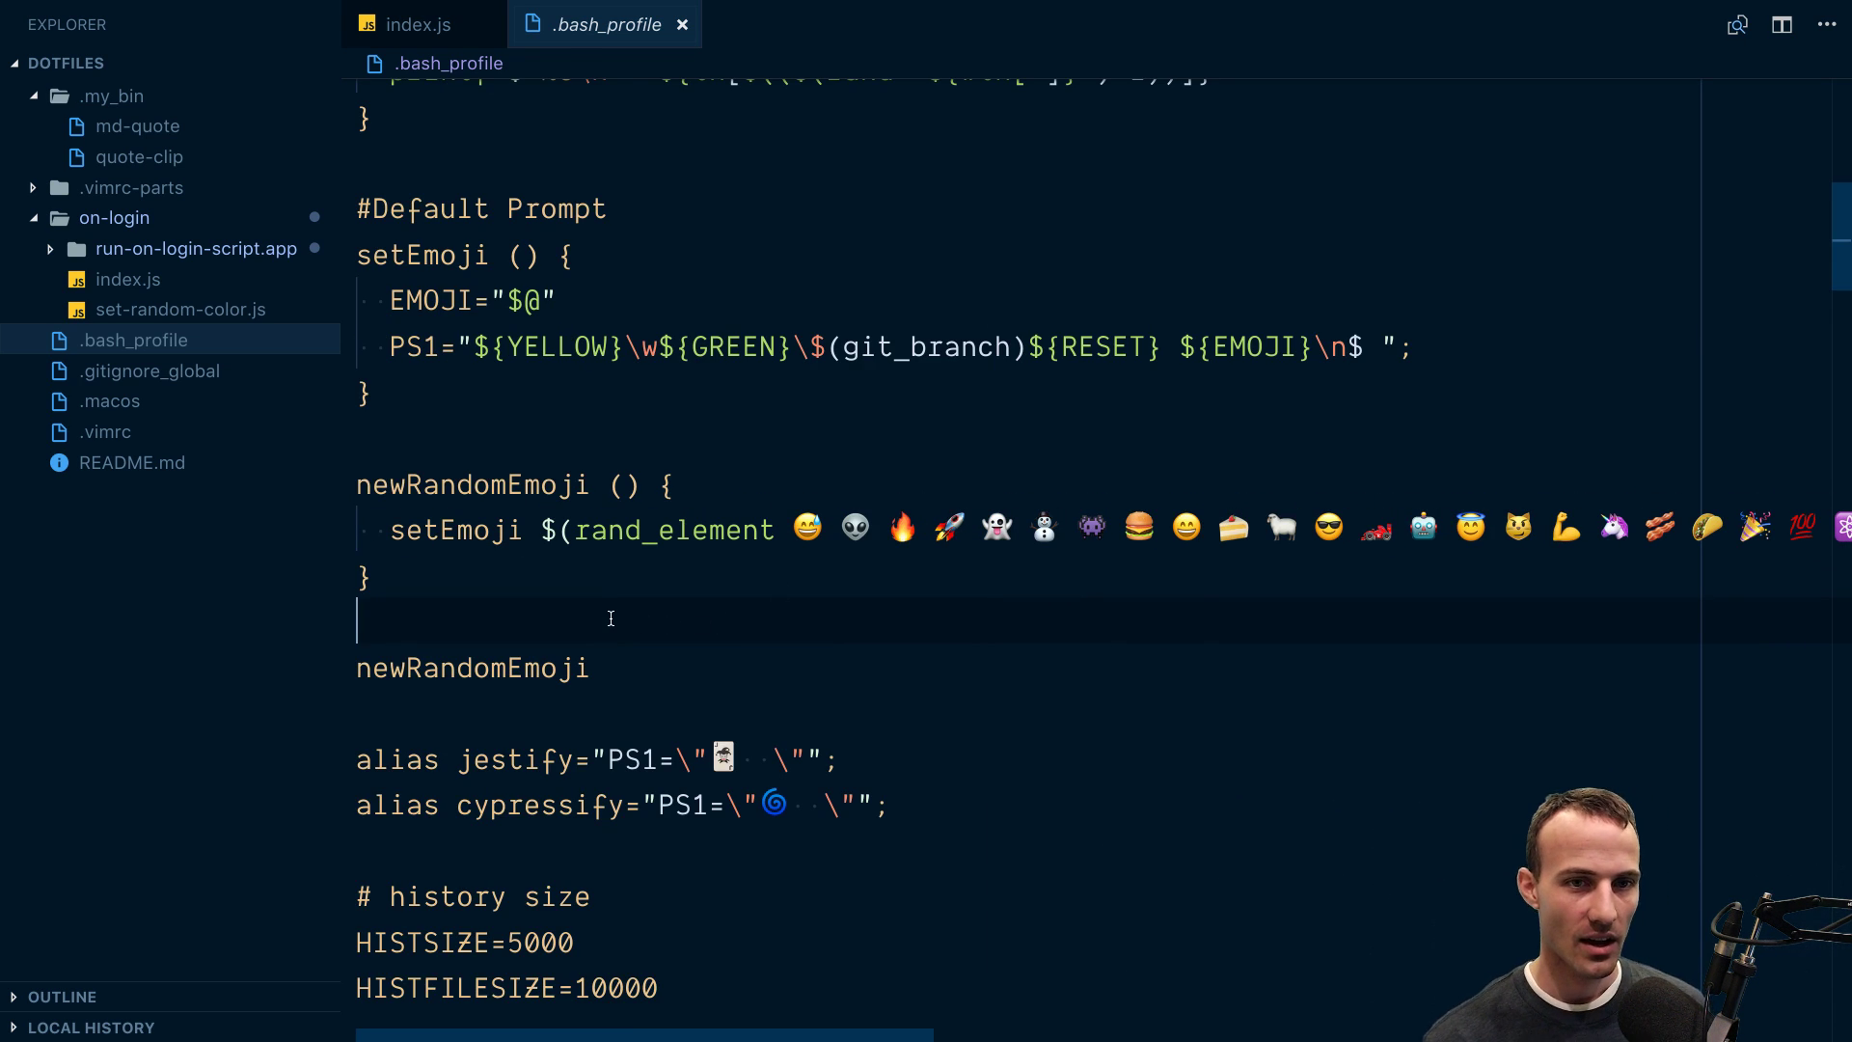
{"action": "scroll", "coordinate": [611, 618], "scroll_direction": "down", "scroll_amount": 5}
{"action": "scroll", "coordinate": [611, 618], "scroll_direction": "down", "scroll_amount": 10}
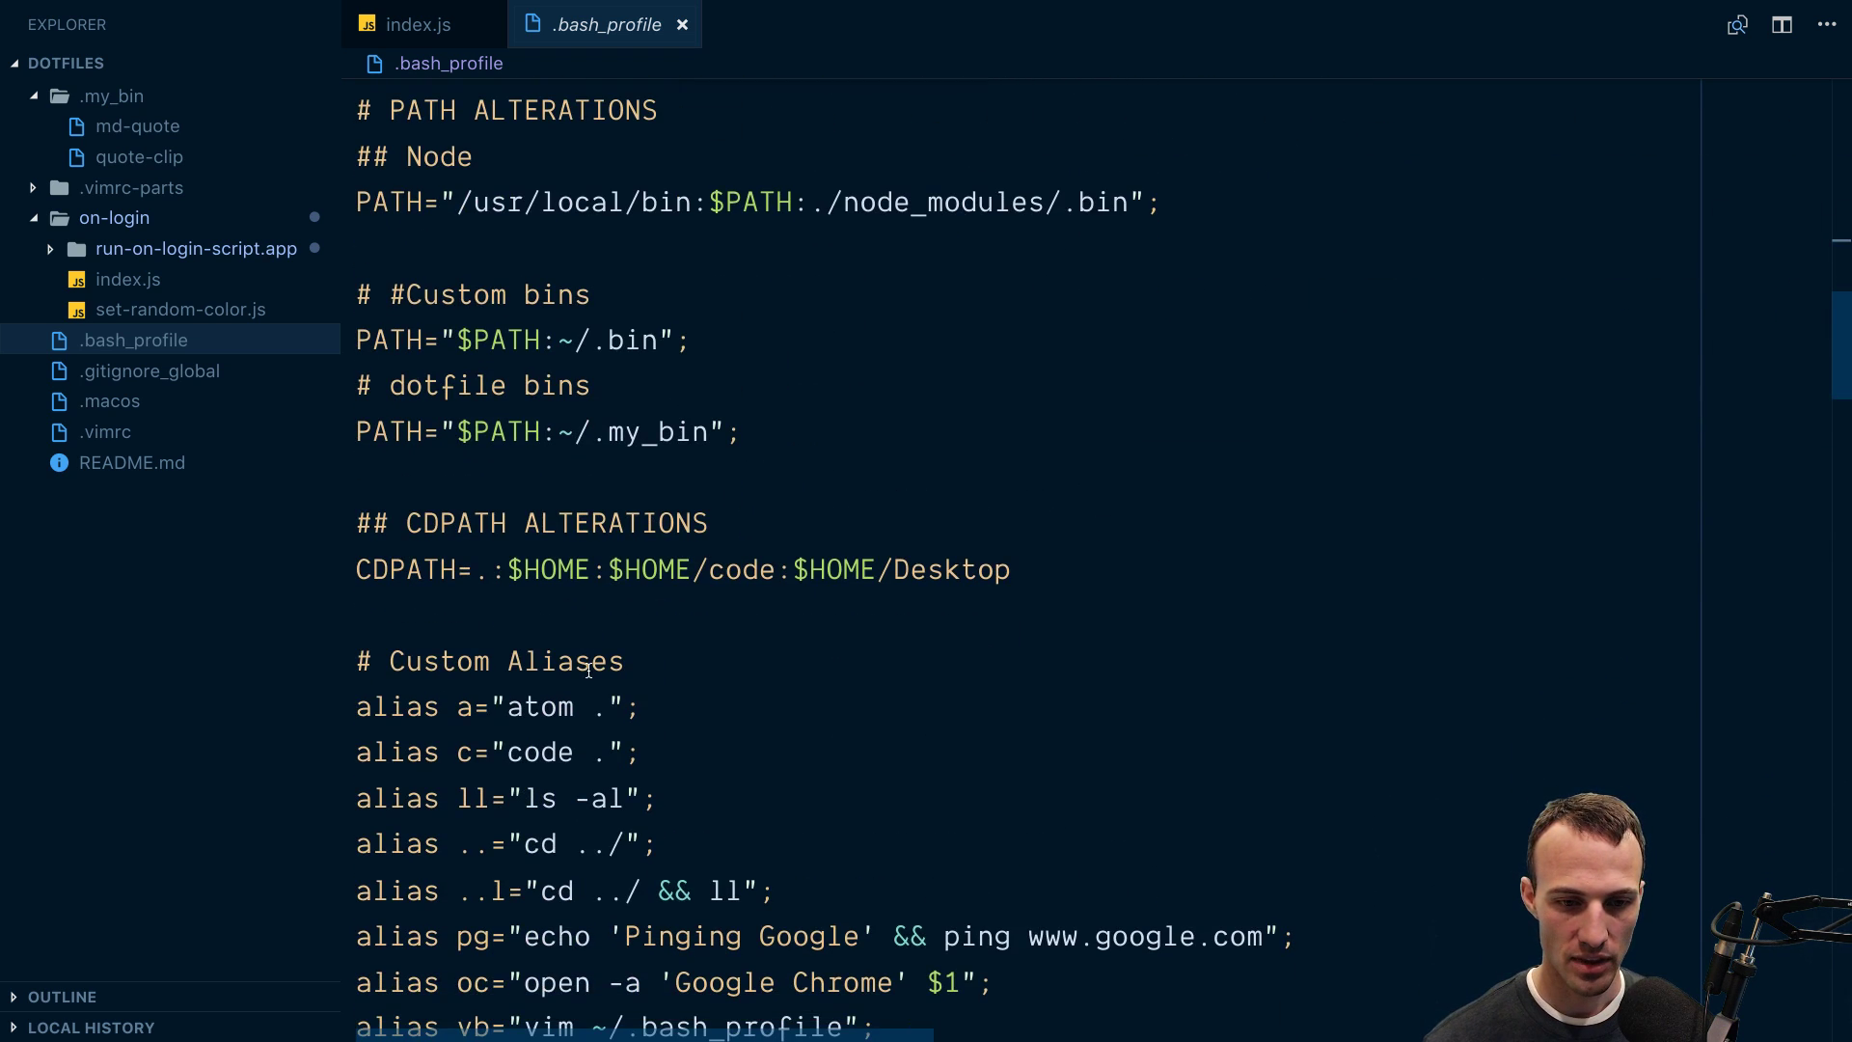
{"action": "key", "text": "ctrl+w"}
{"action": "key", "text": "ctrl+w"}
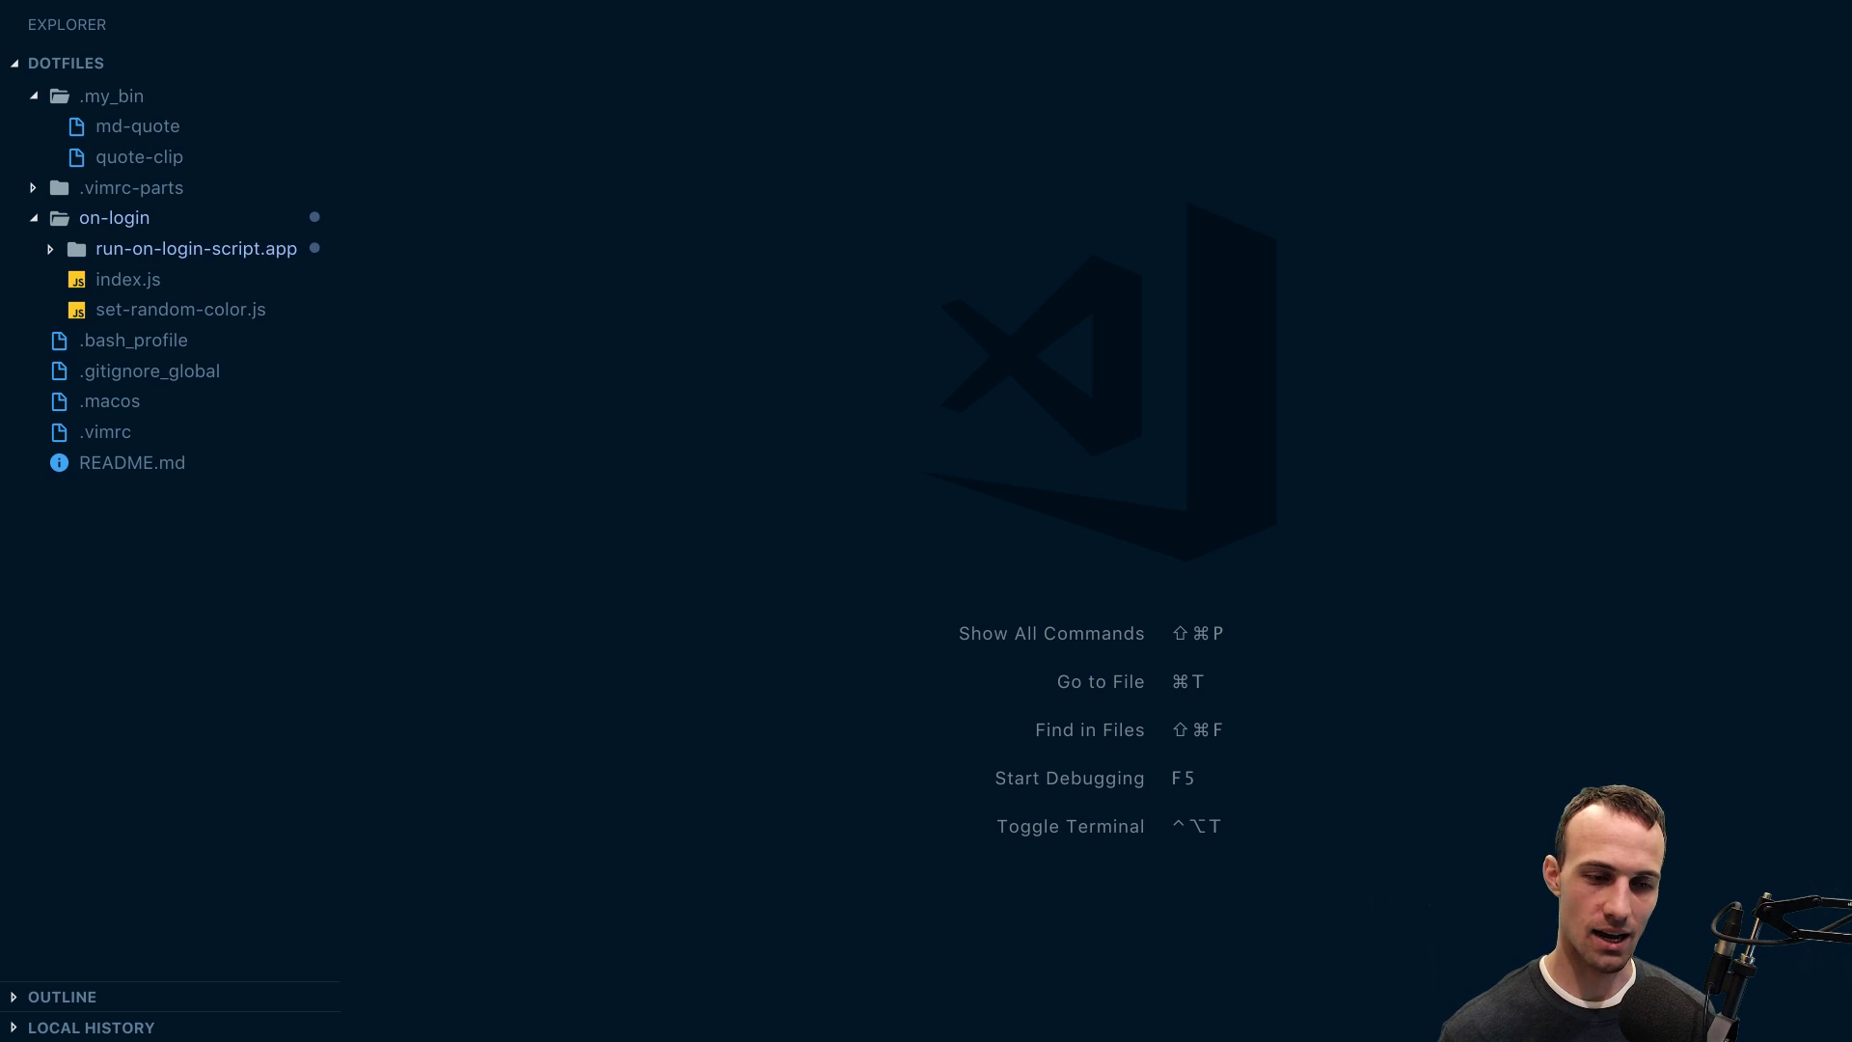
Step: Quit System Preferences, visit the Palettab site in a new Chrome tab, then close it
{"action": "key", "text": "super+Tab"}
{"action": "key", "text": "super+q"}
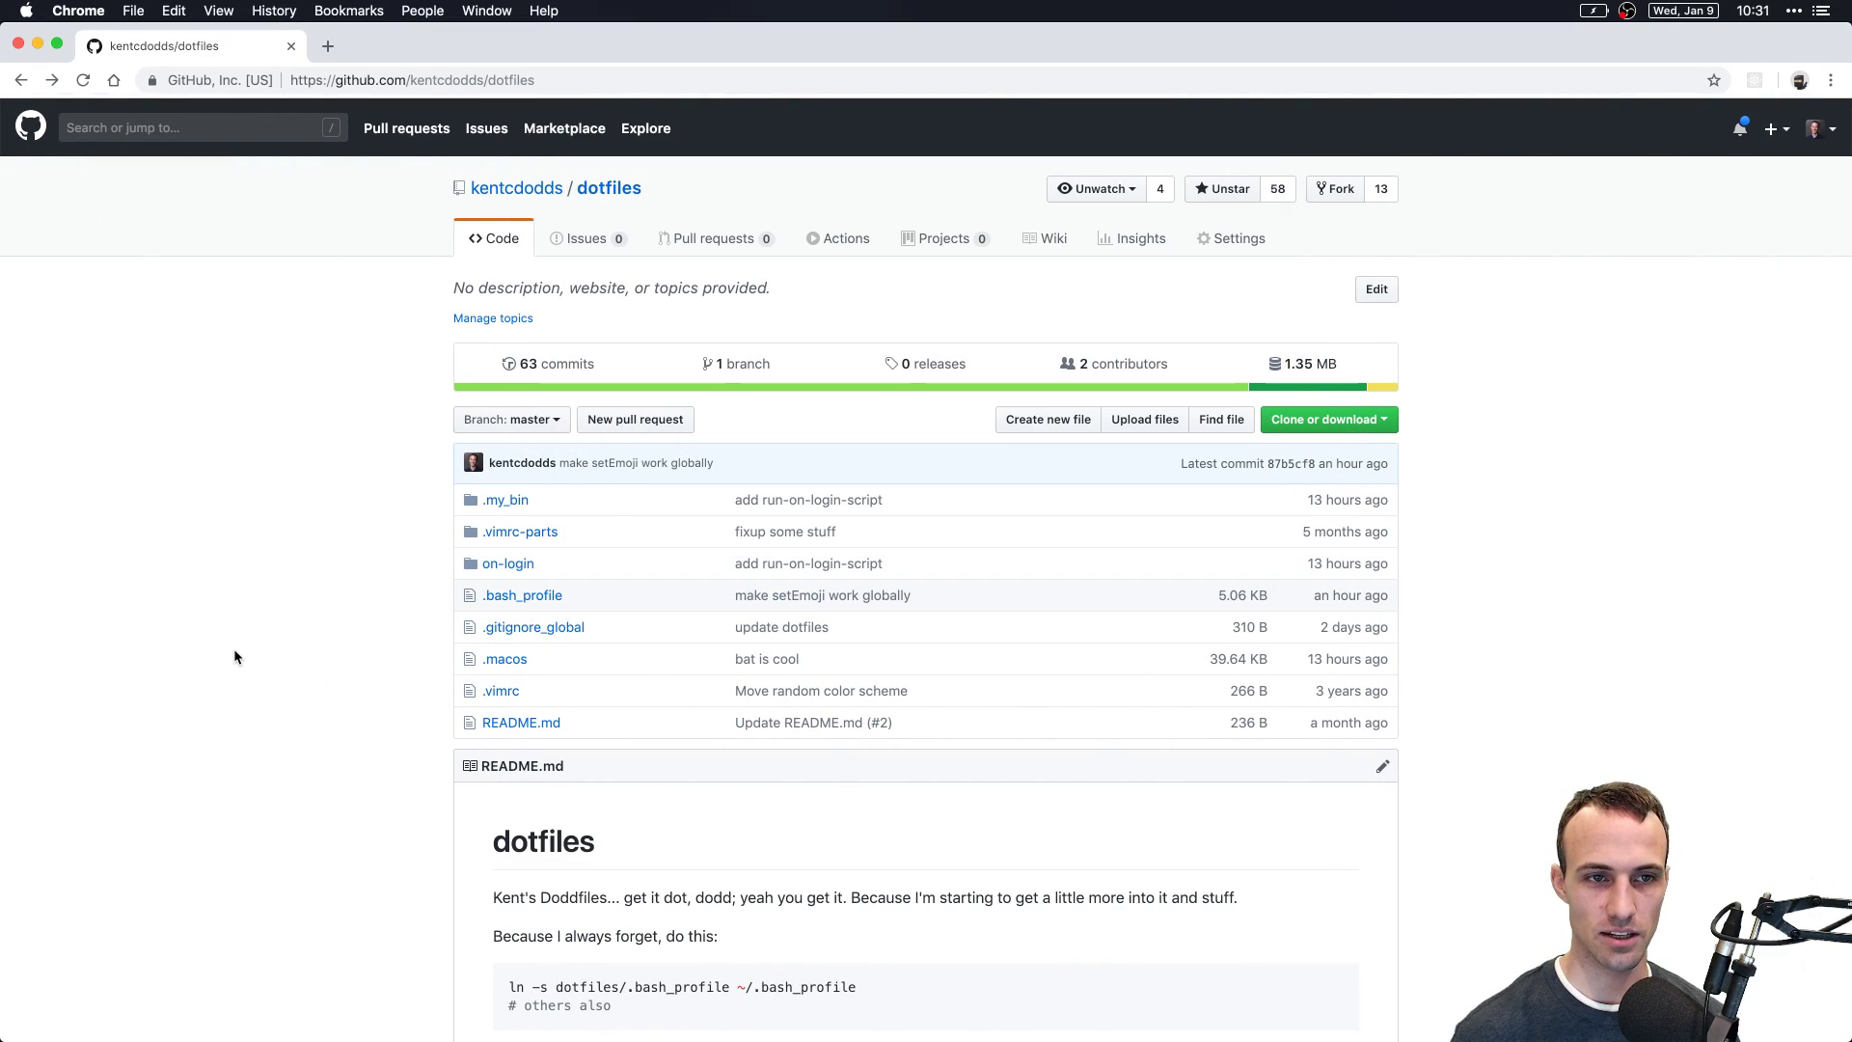
{"action": "left_click", "coordinate": [326, 46]}
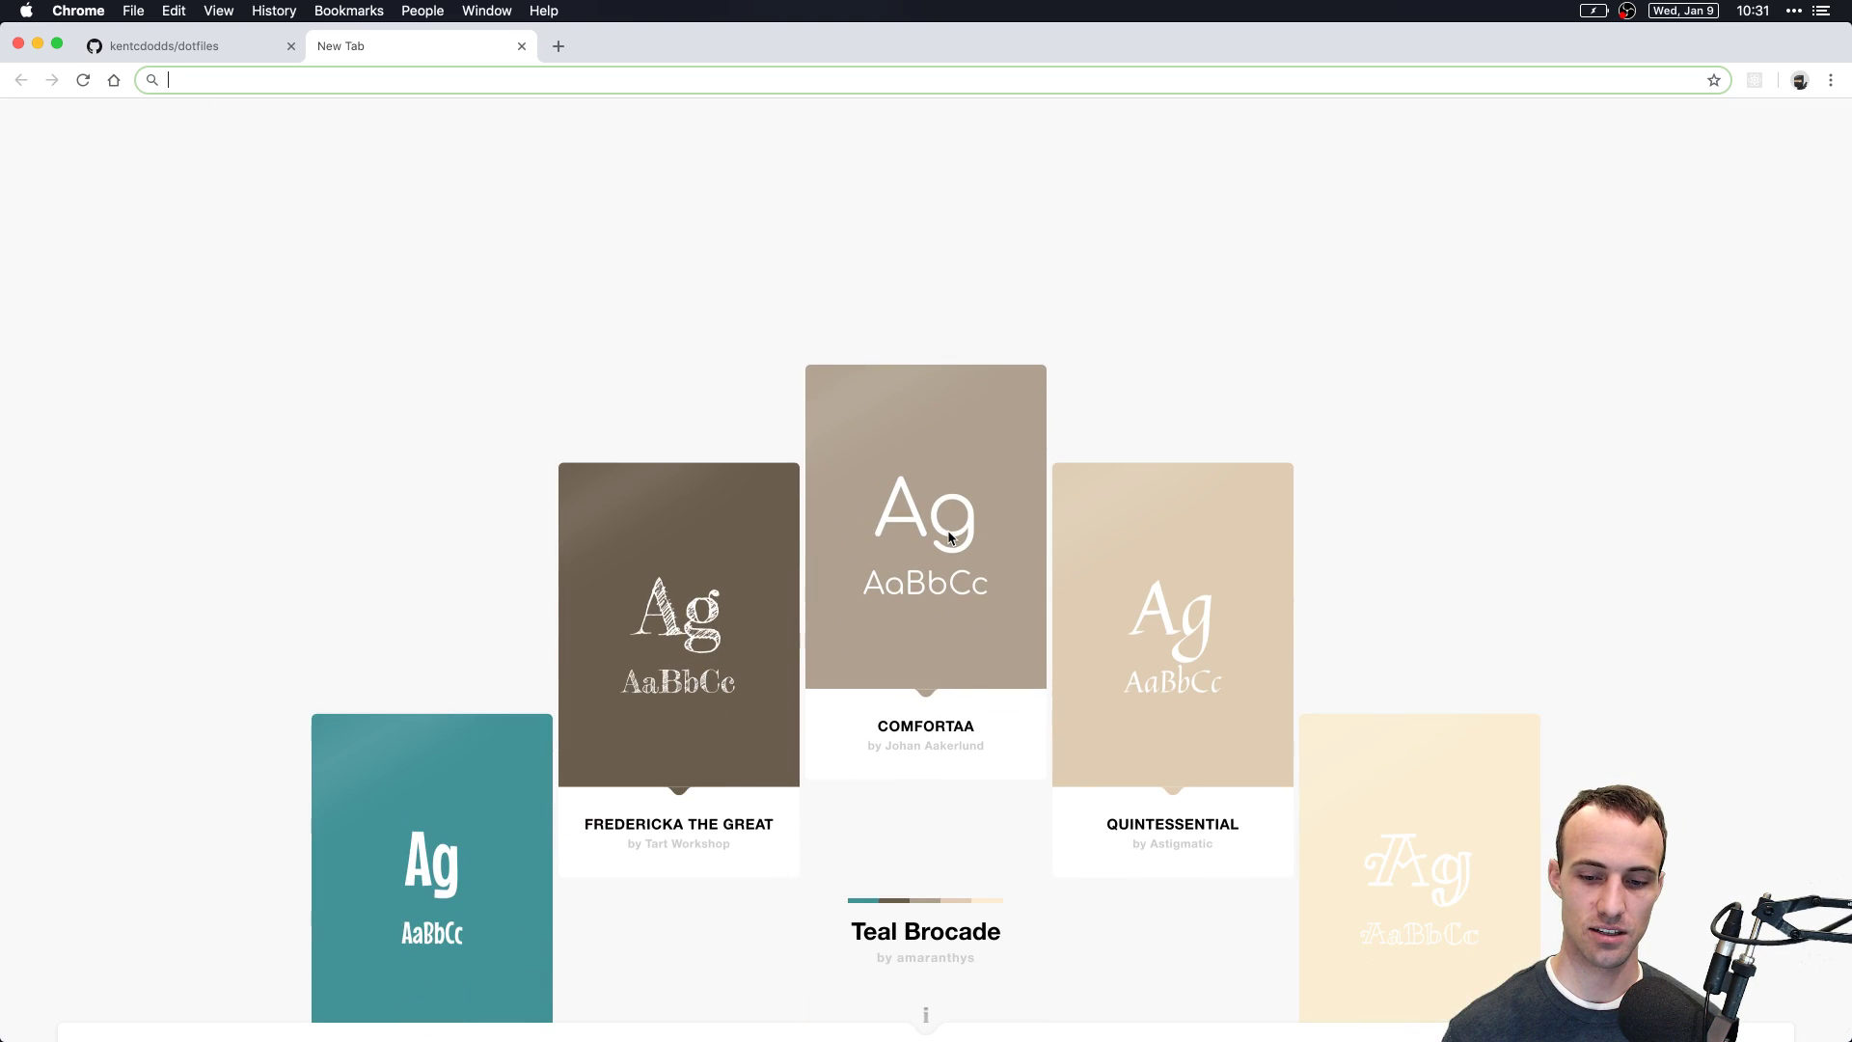
{"action": "left_click", "coordinate": [112, 1010]}
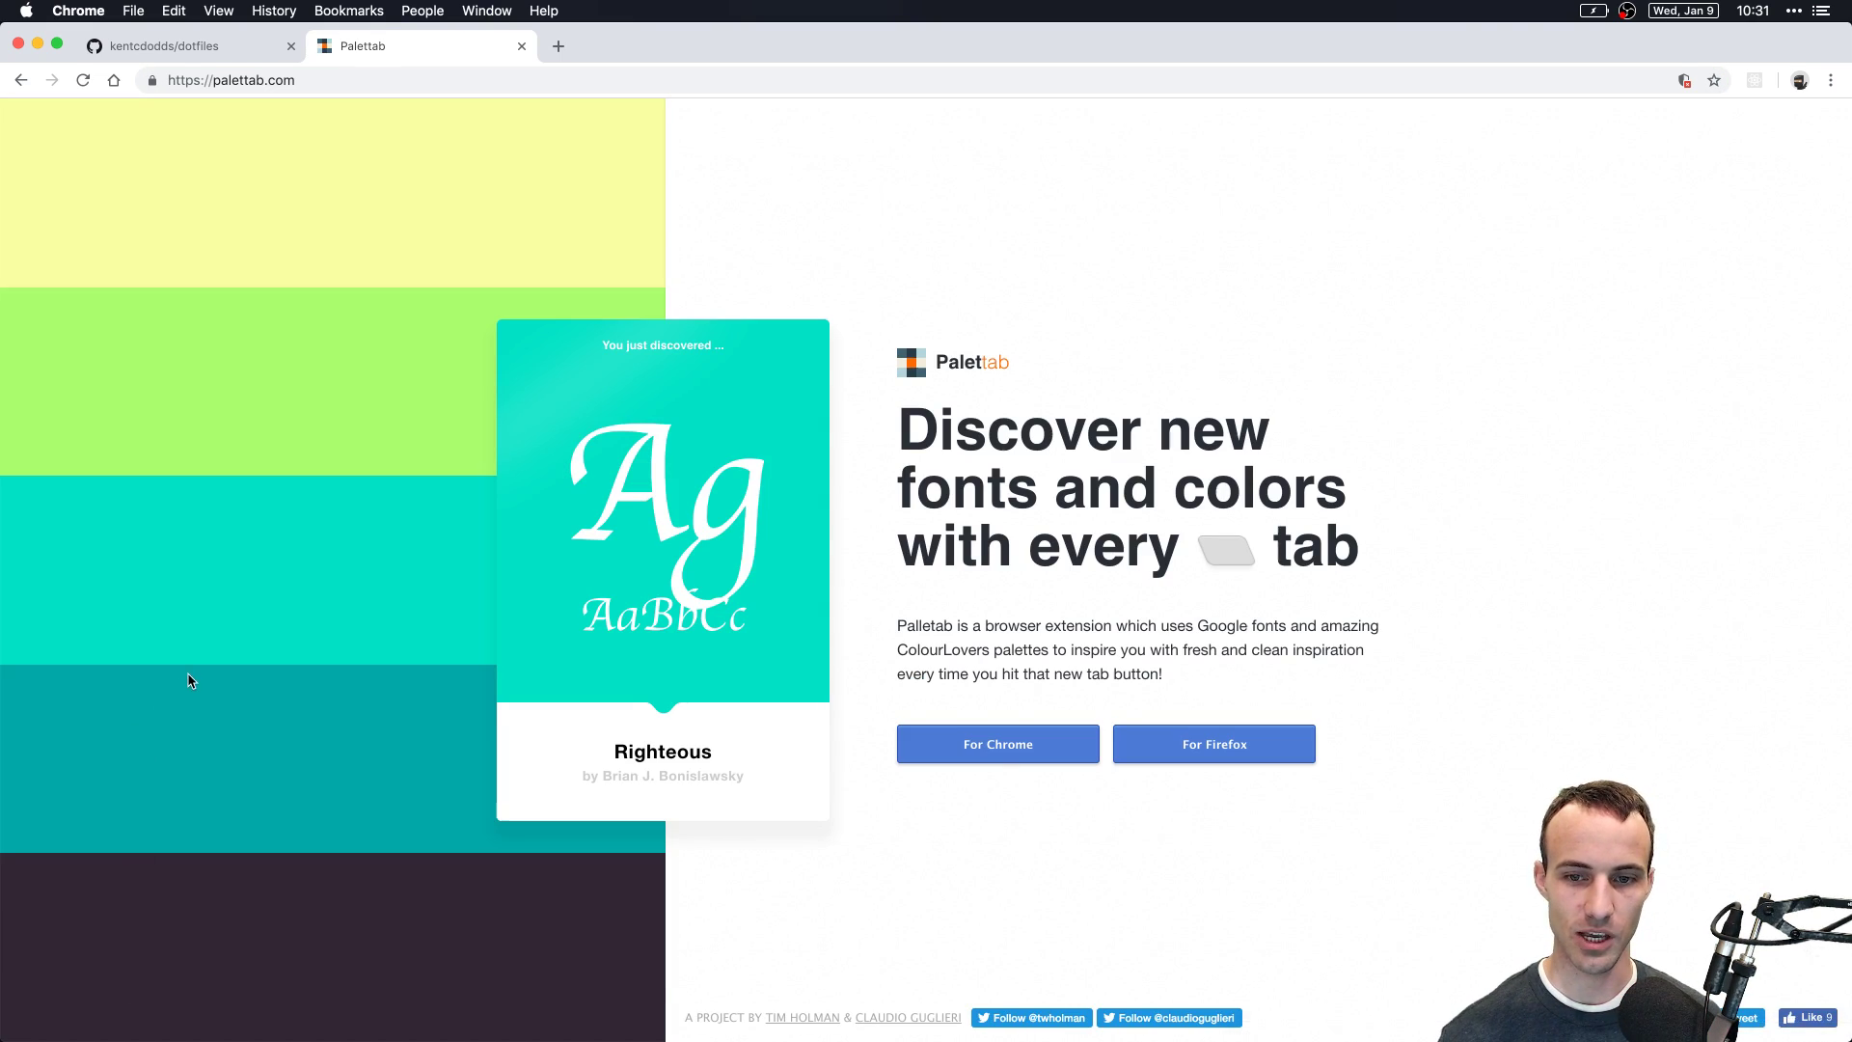
{"action": "key", "text": "super+w"}
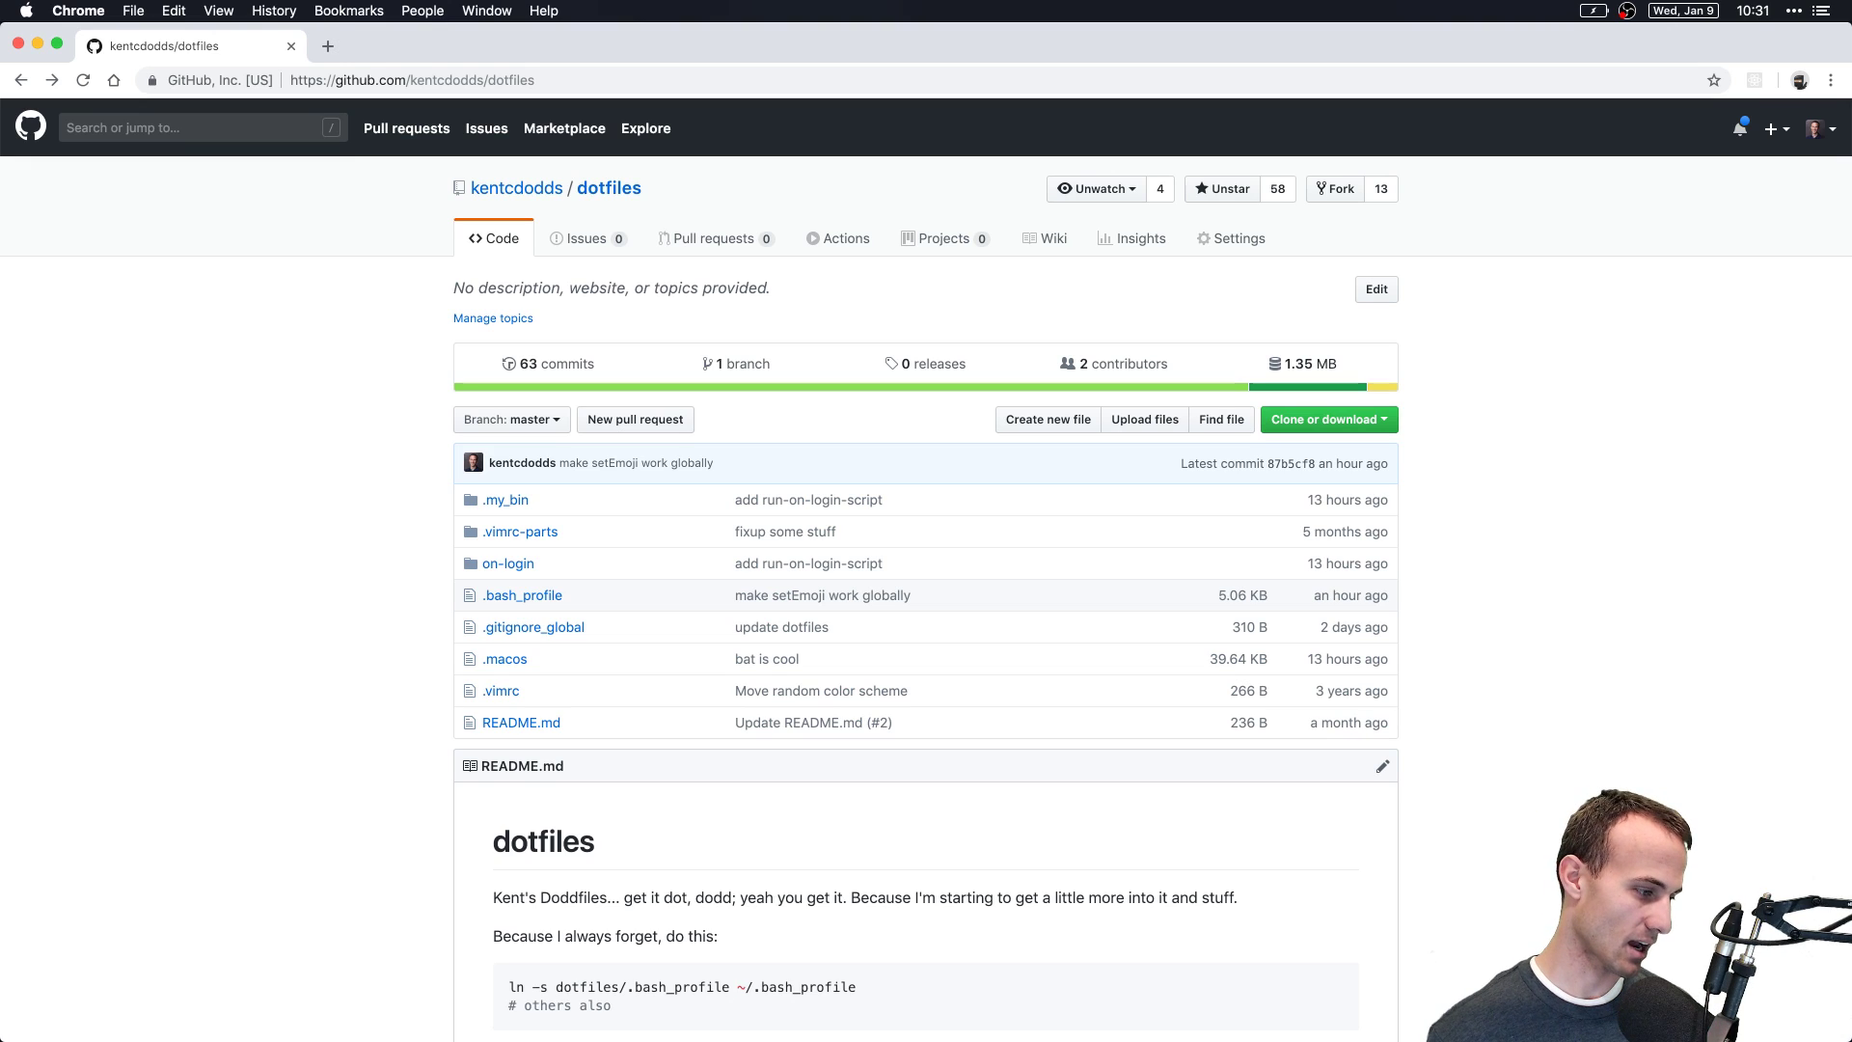